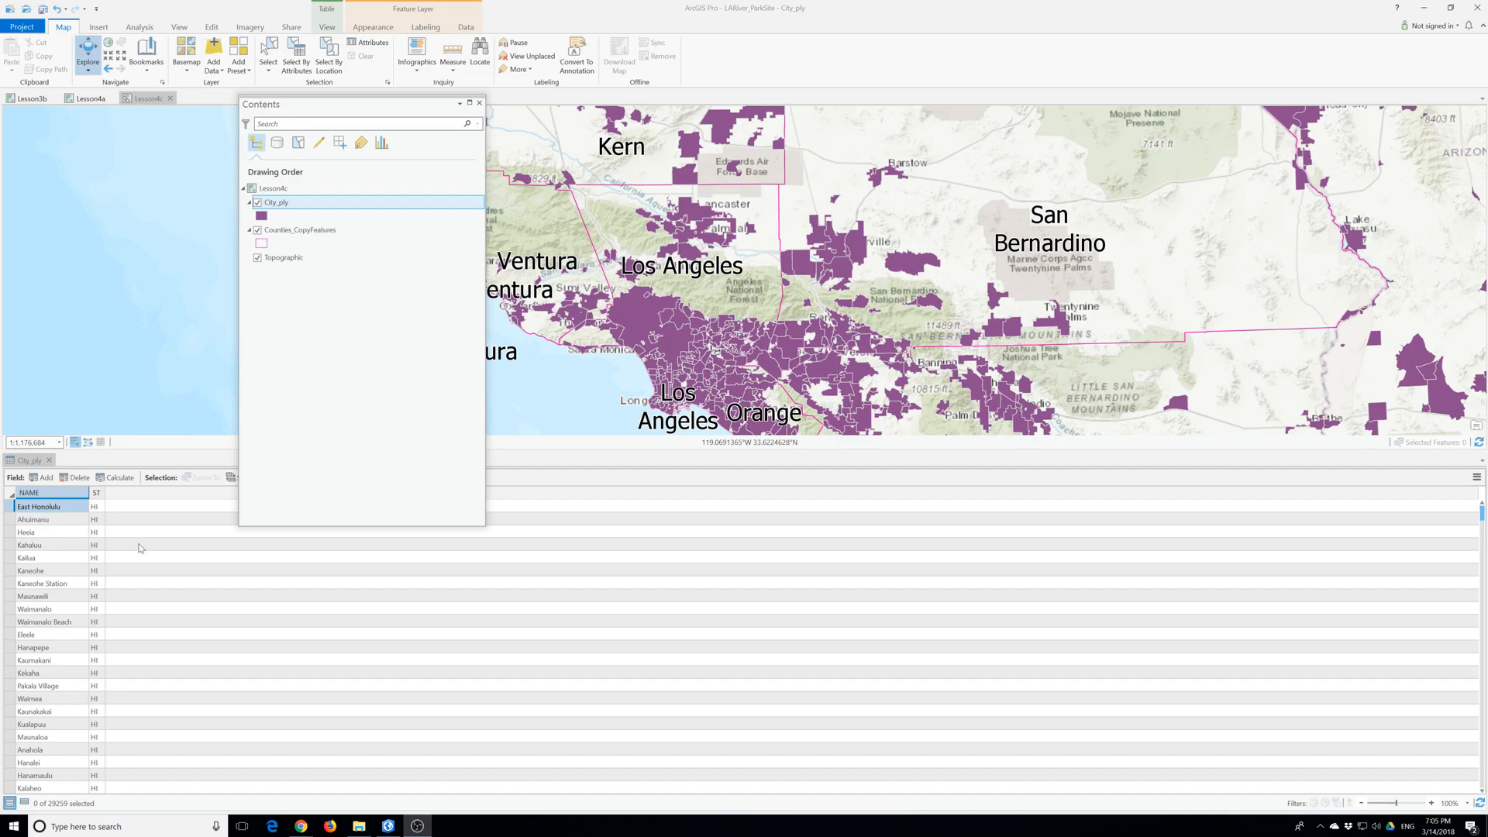
- Make a new attribute selection on the City_ply layer where NAME is equal to Los Angeles
left_click(298, 56)
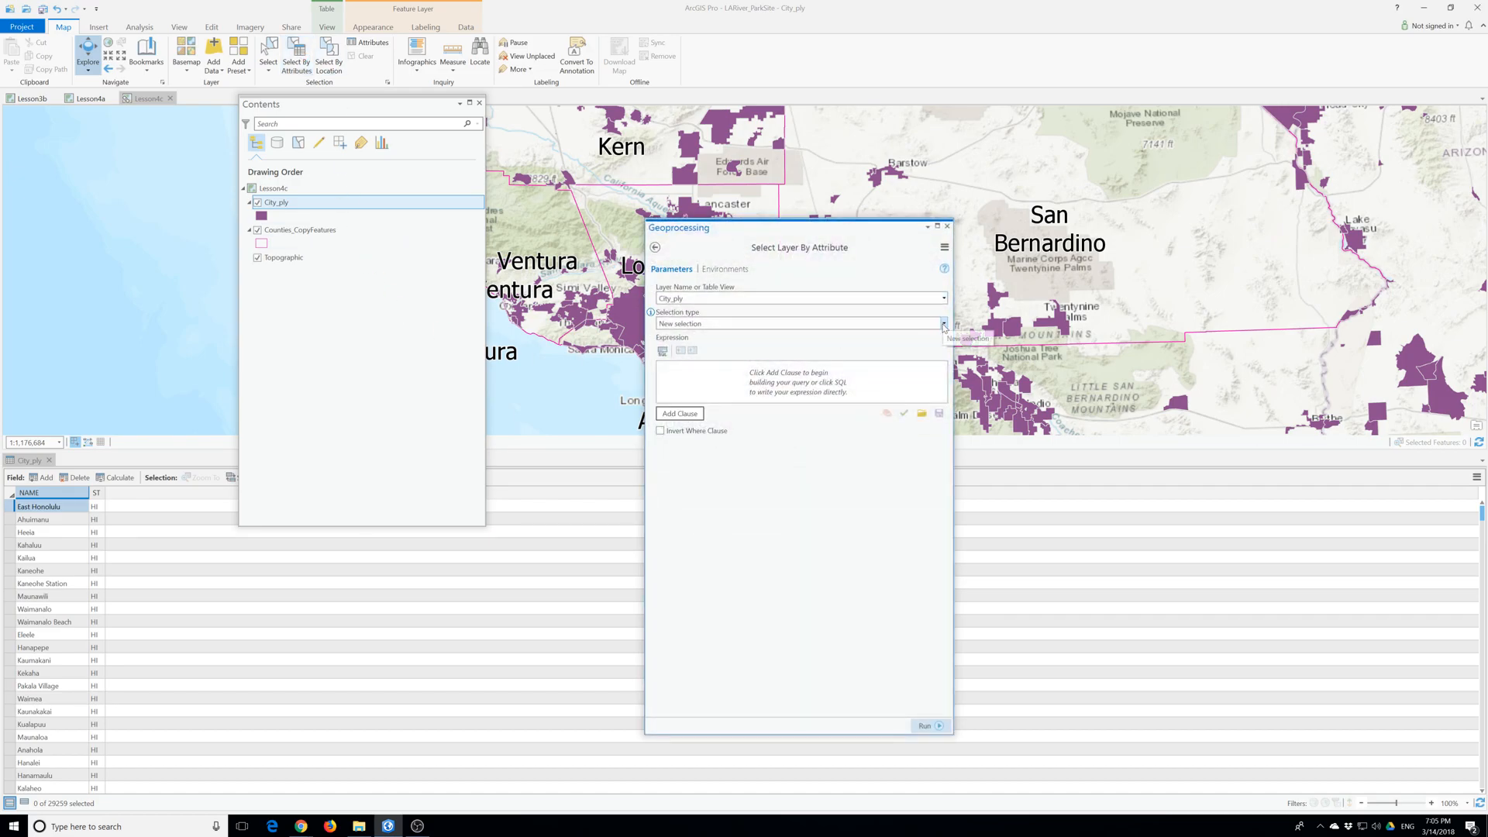
left_click(680, 413)
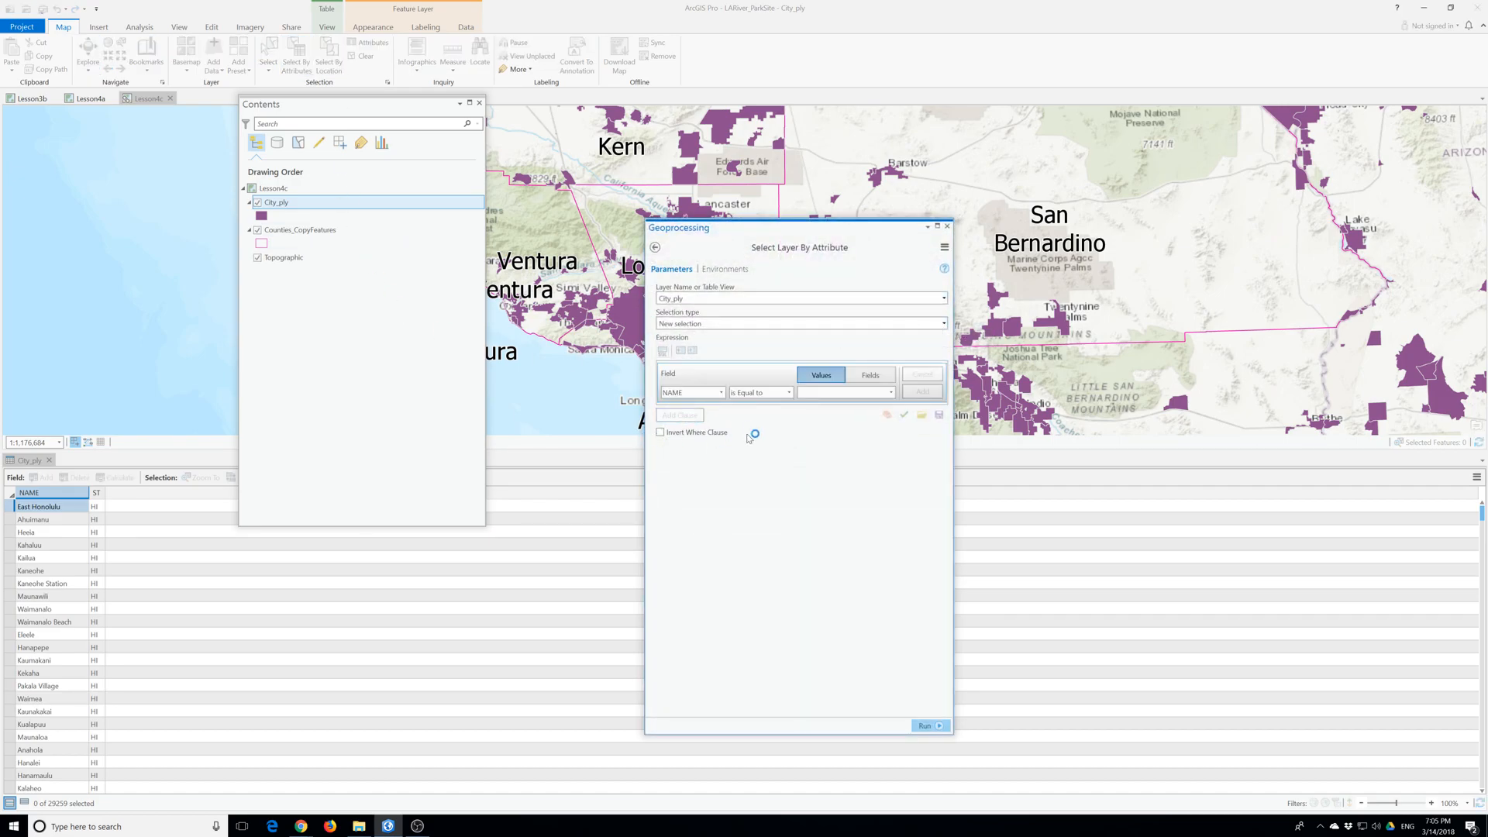
left_click(722, 394)
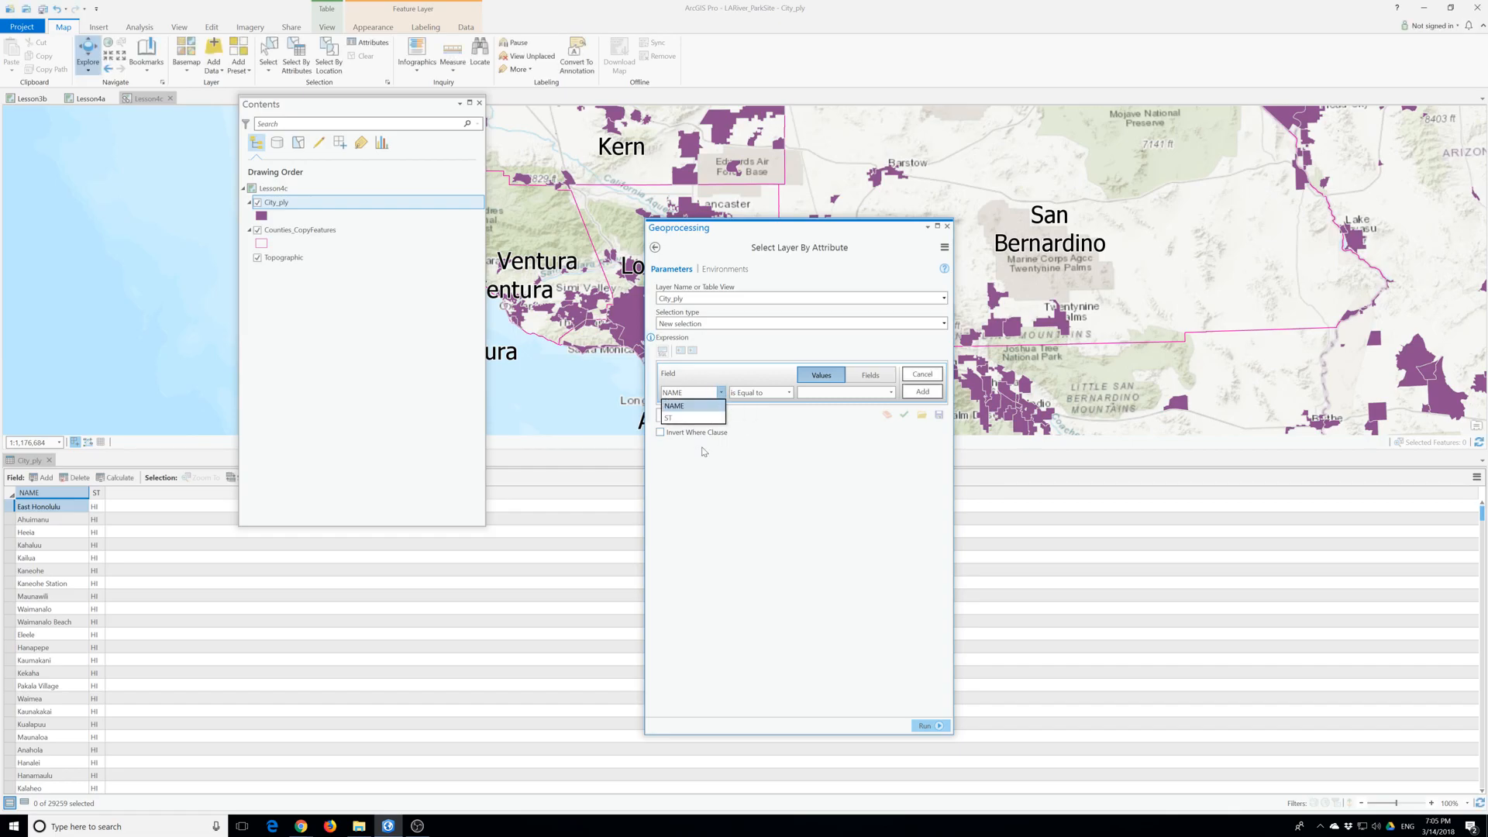
left_click(674, 406)
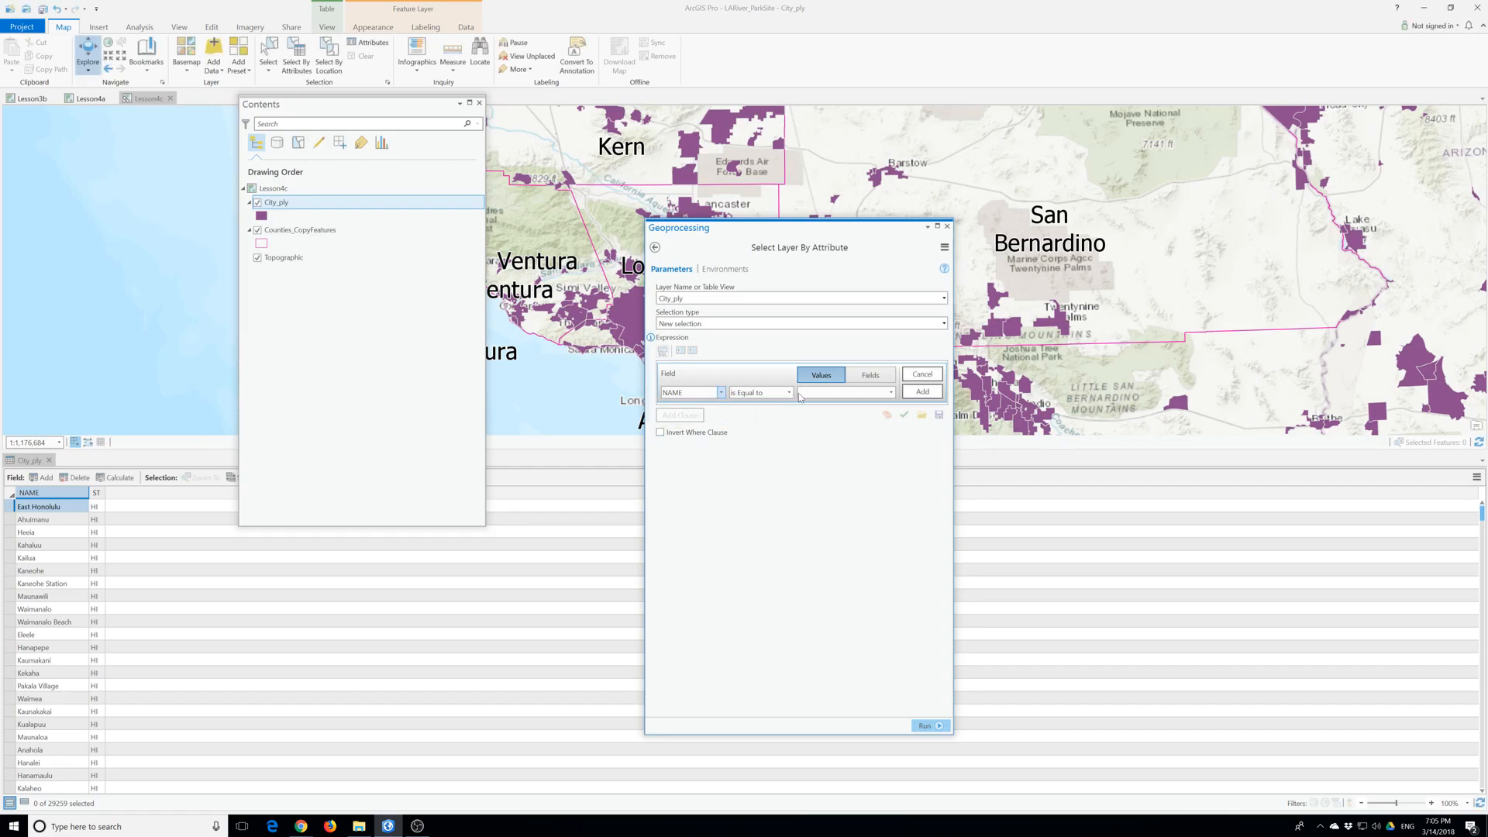
left_click(891, 392)
scroll(851, 517, "down", 15)
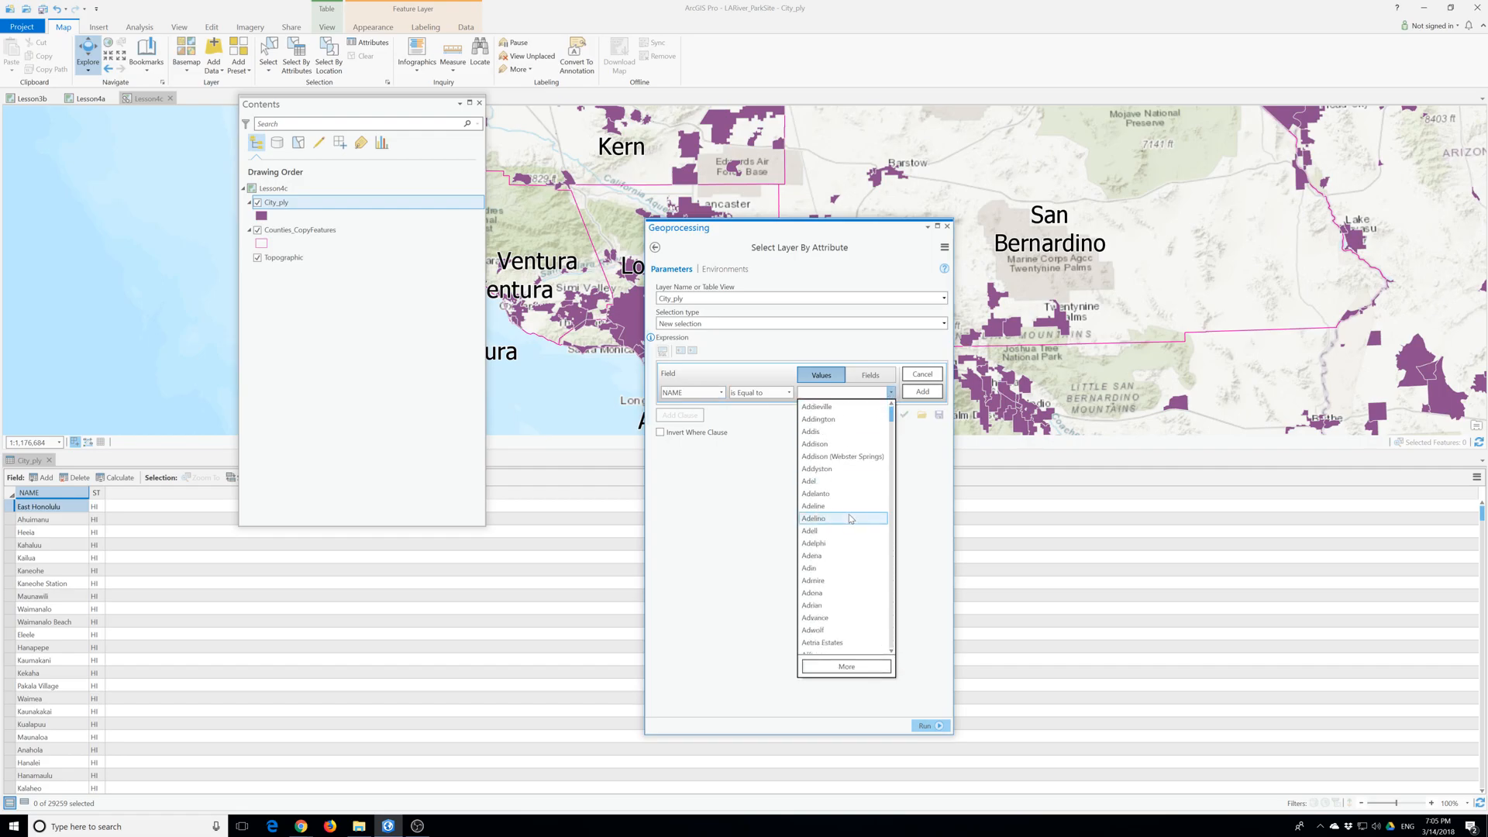
scroll(857, 527, "down", 20)
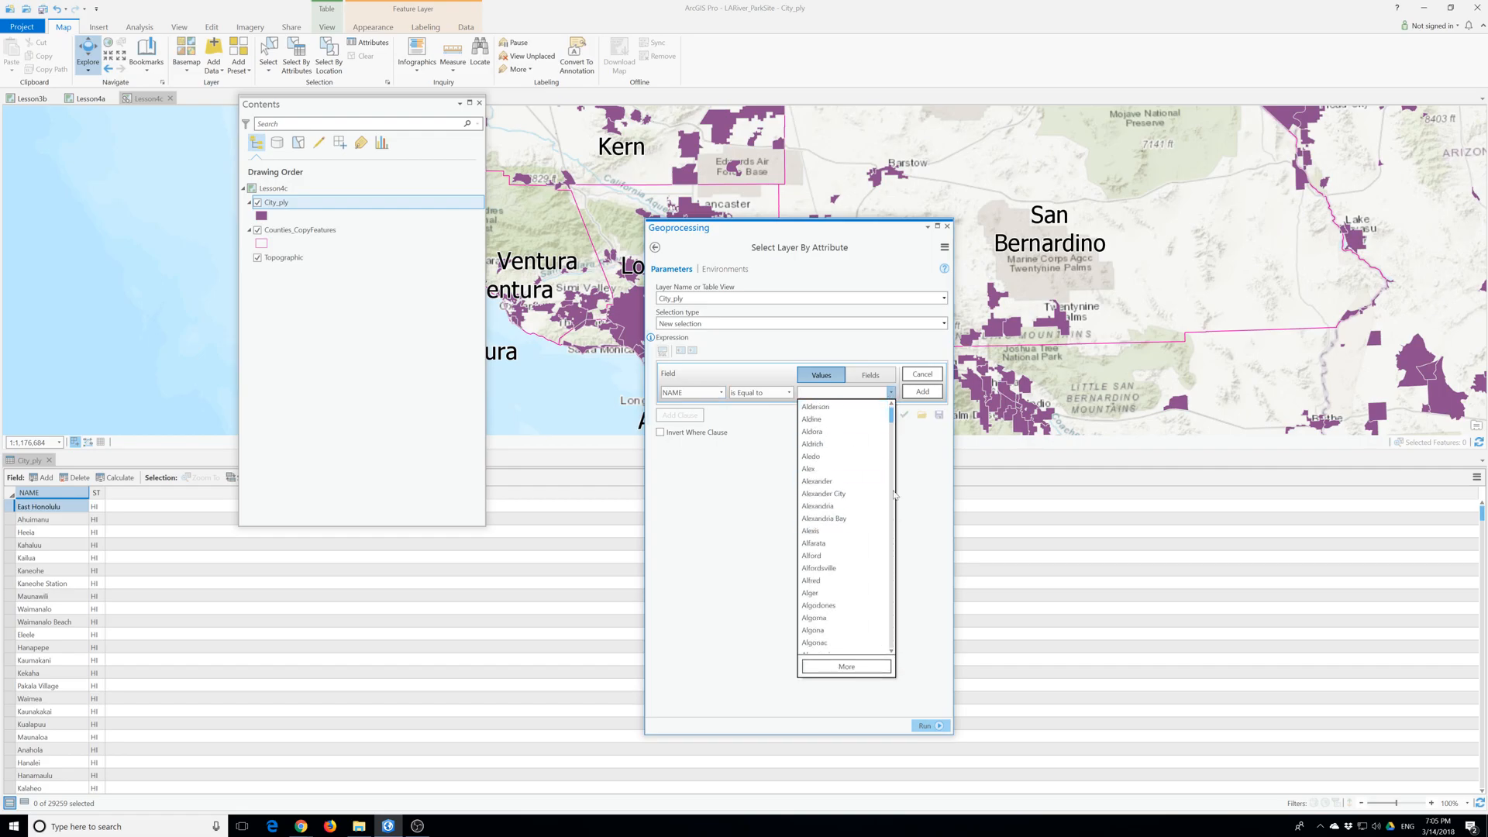
scroll(870, 535, "up", 5)
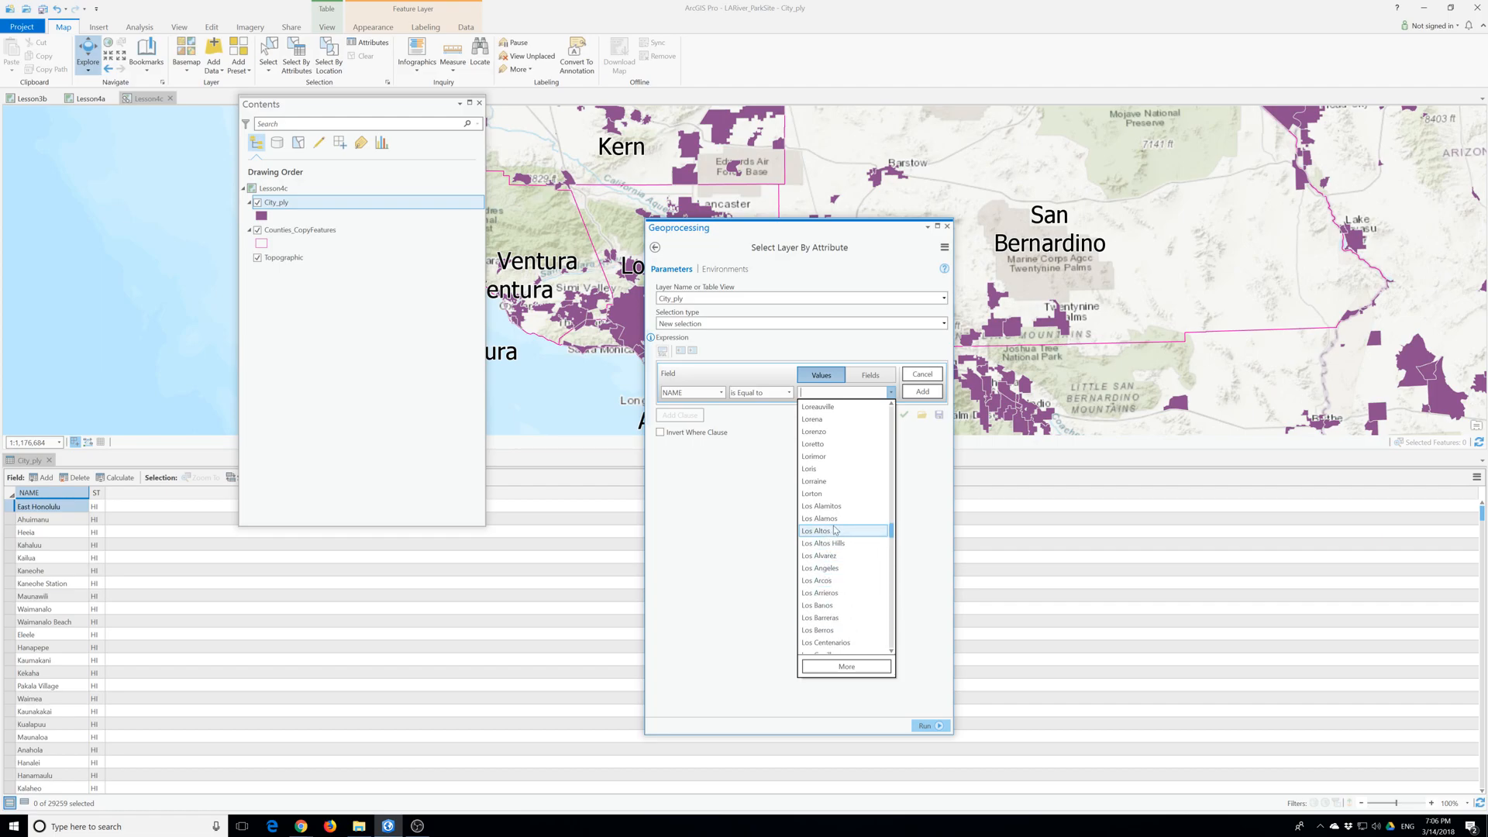
left_click(837, 569)
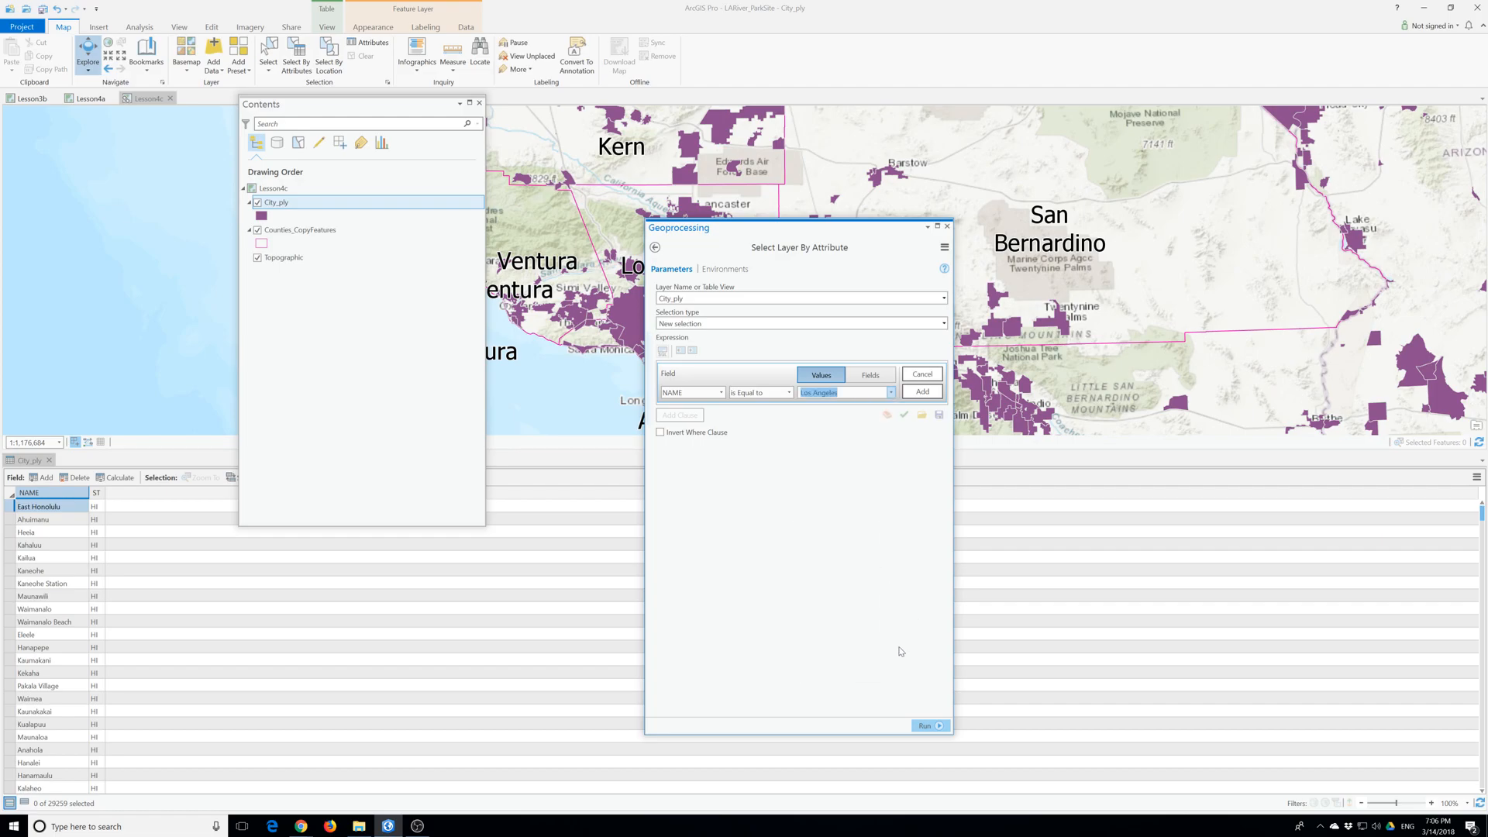
left_click(922, 392)
left_click(926, 726)
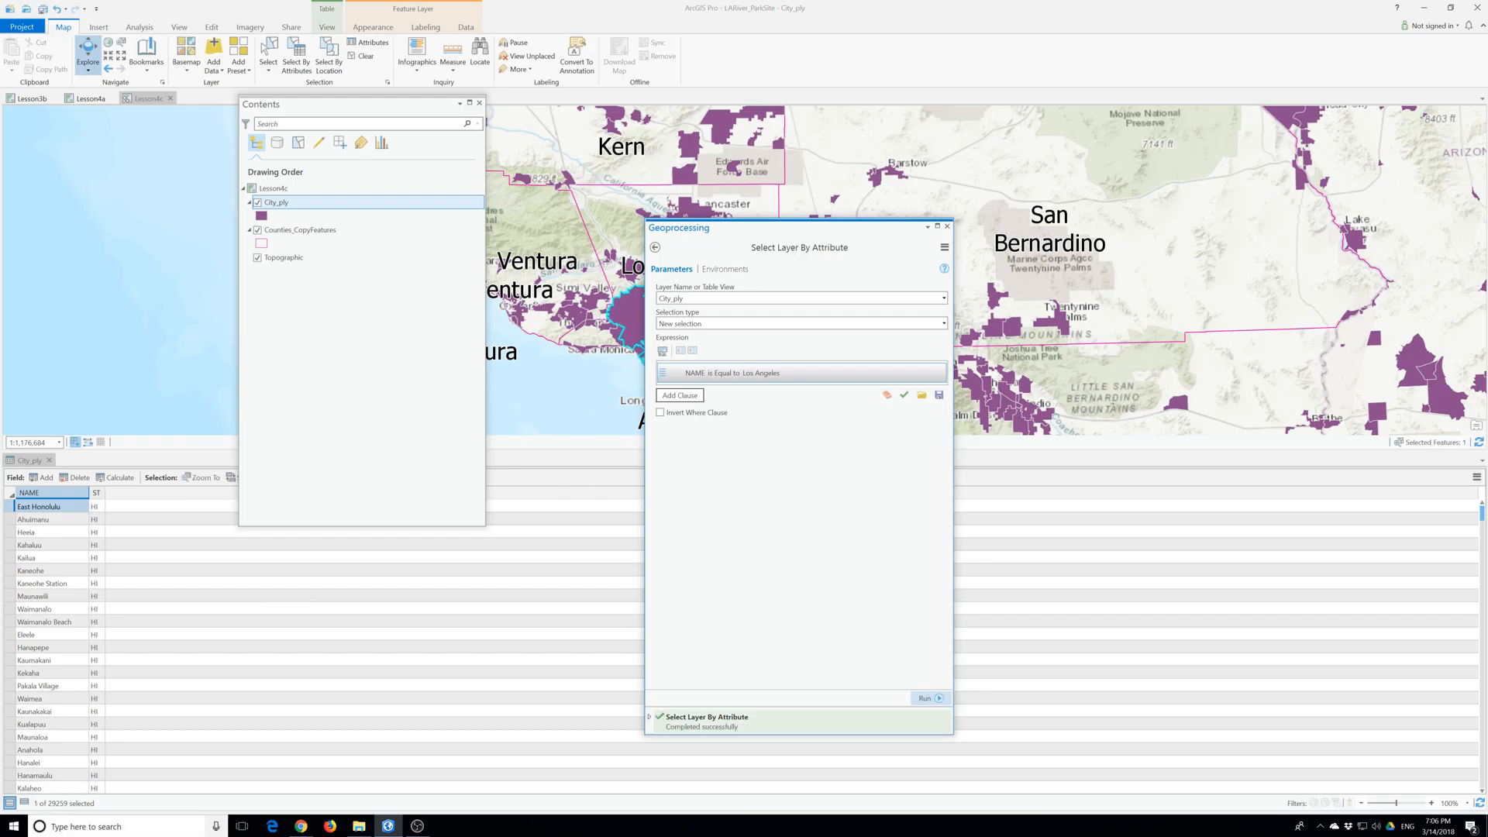
- Show only the selected records in the City_ply table and close the selection tool to uncover the map
left_click(24, 803)
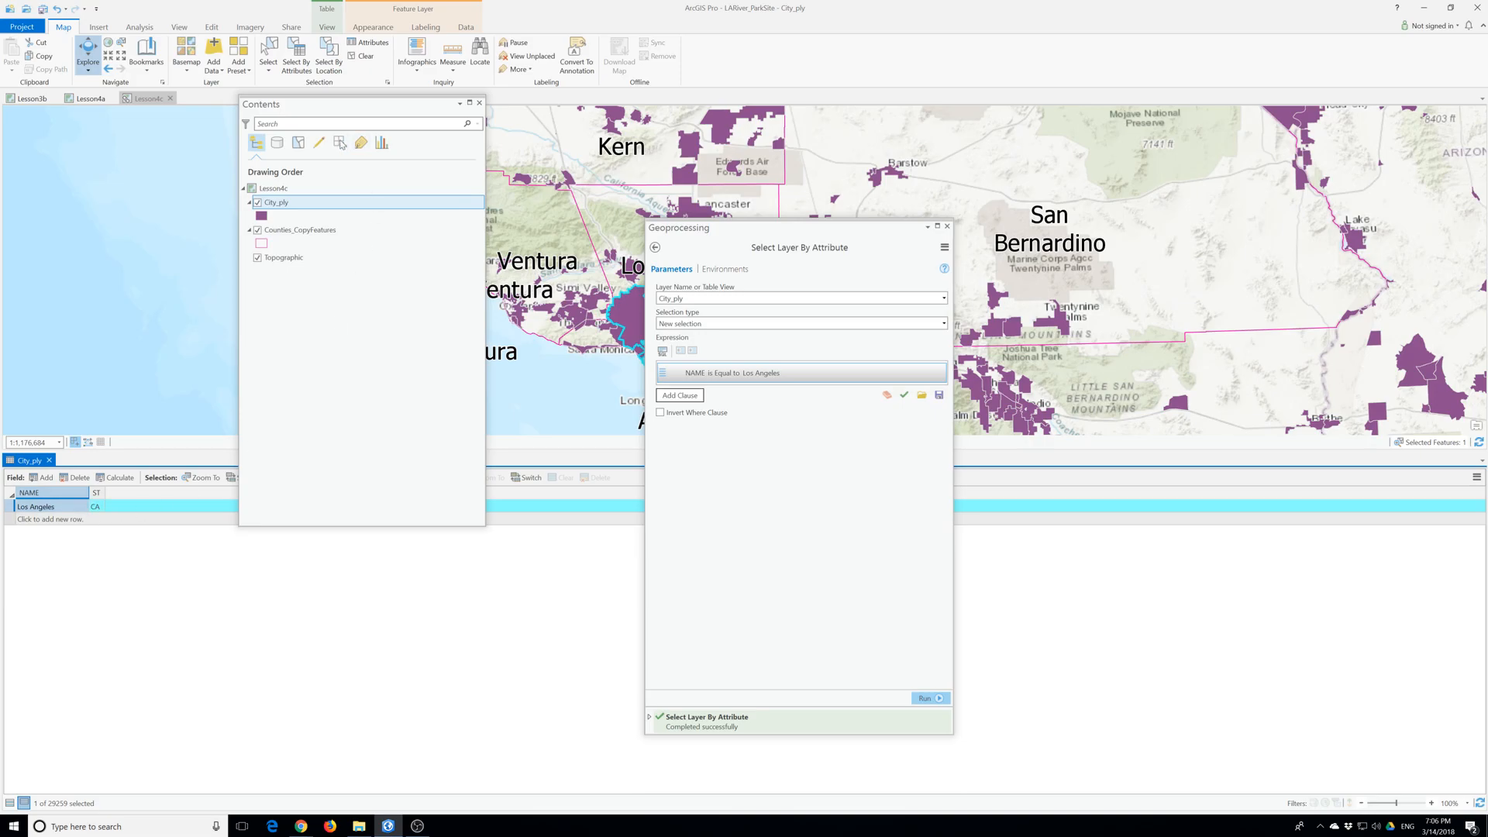
left_click_drag(337, 107, 254, 209)
left_click_drag(740, 227, 999, 245)
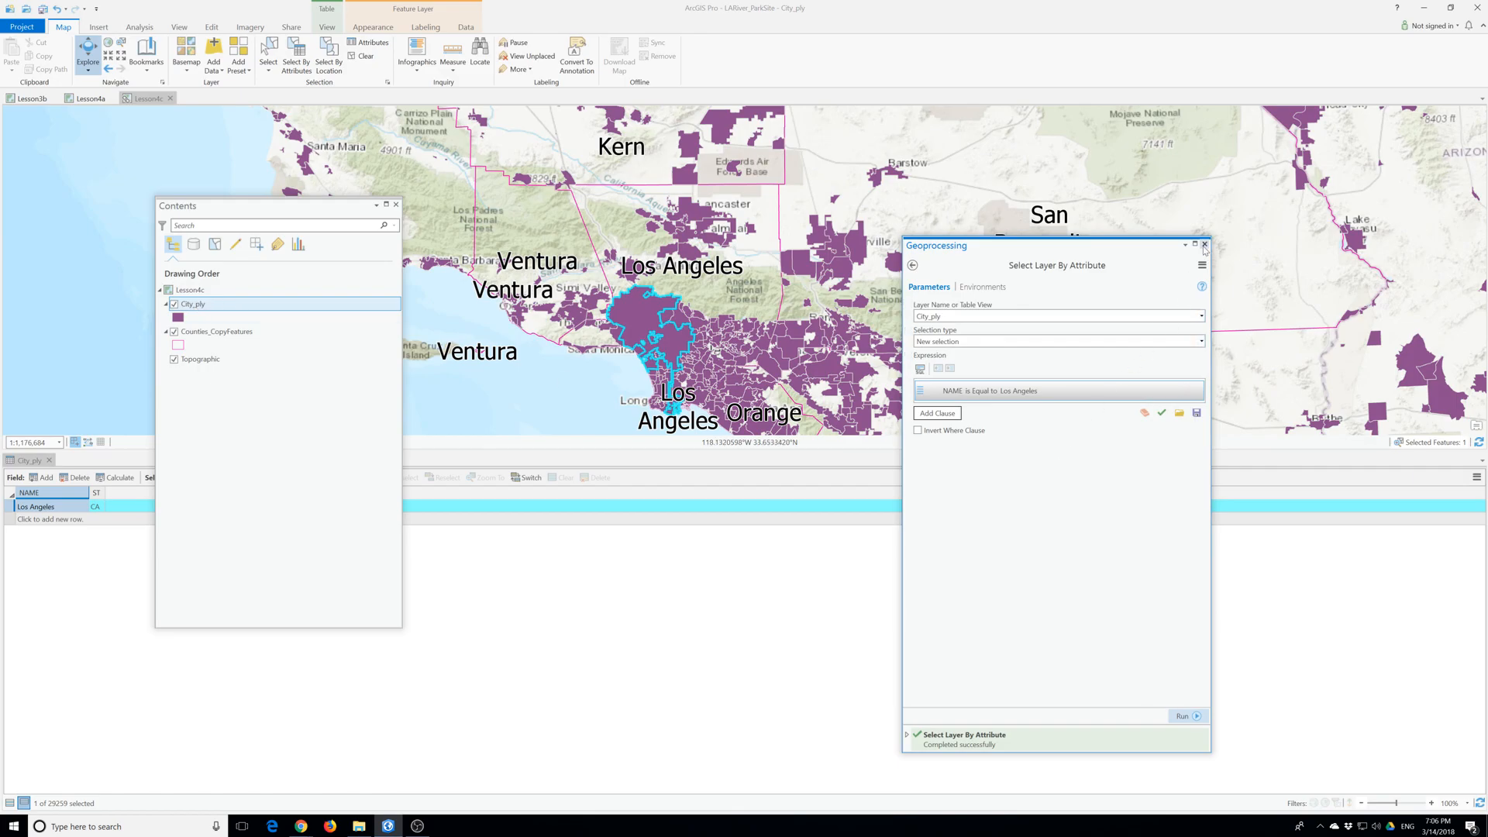
left_click(1205, 244)
- Export the selected City_ply feature to a new feature class named cities in LARiver_ParkSite.gdb
right_click(209, 309)
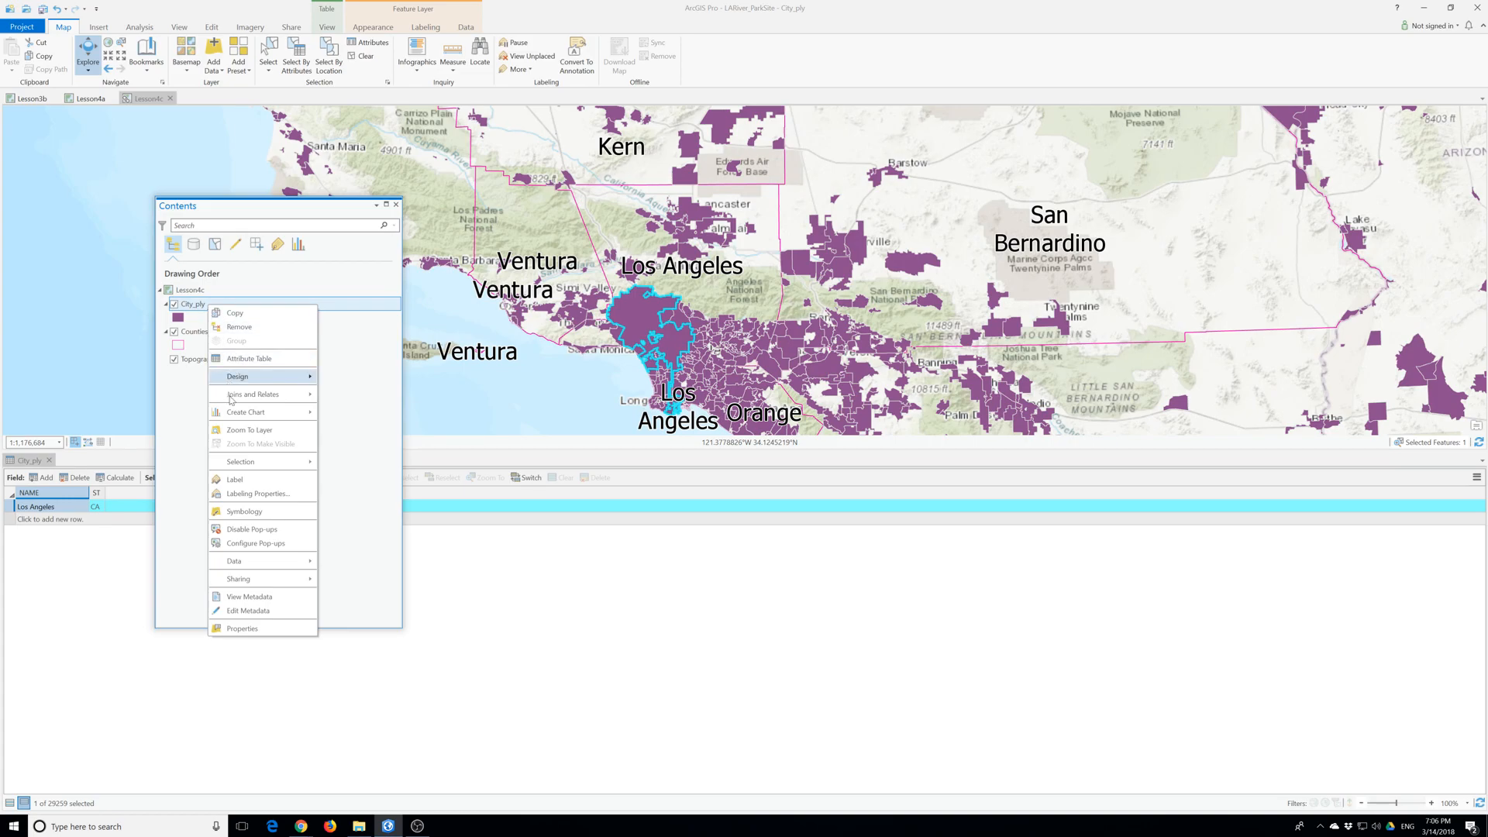
mouse_move(263, 563)
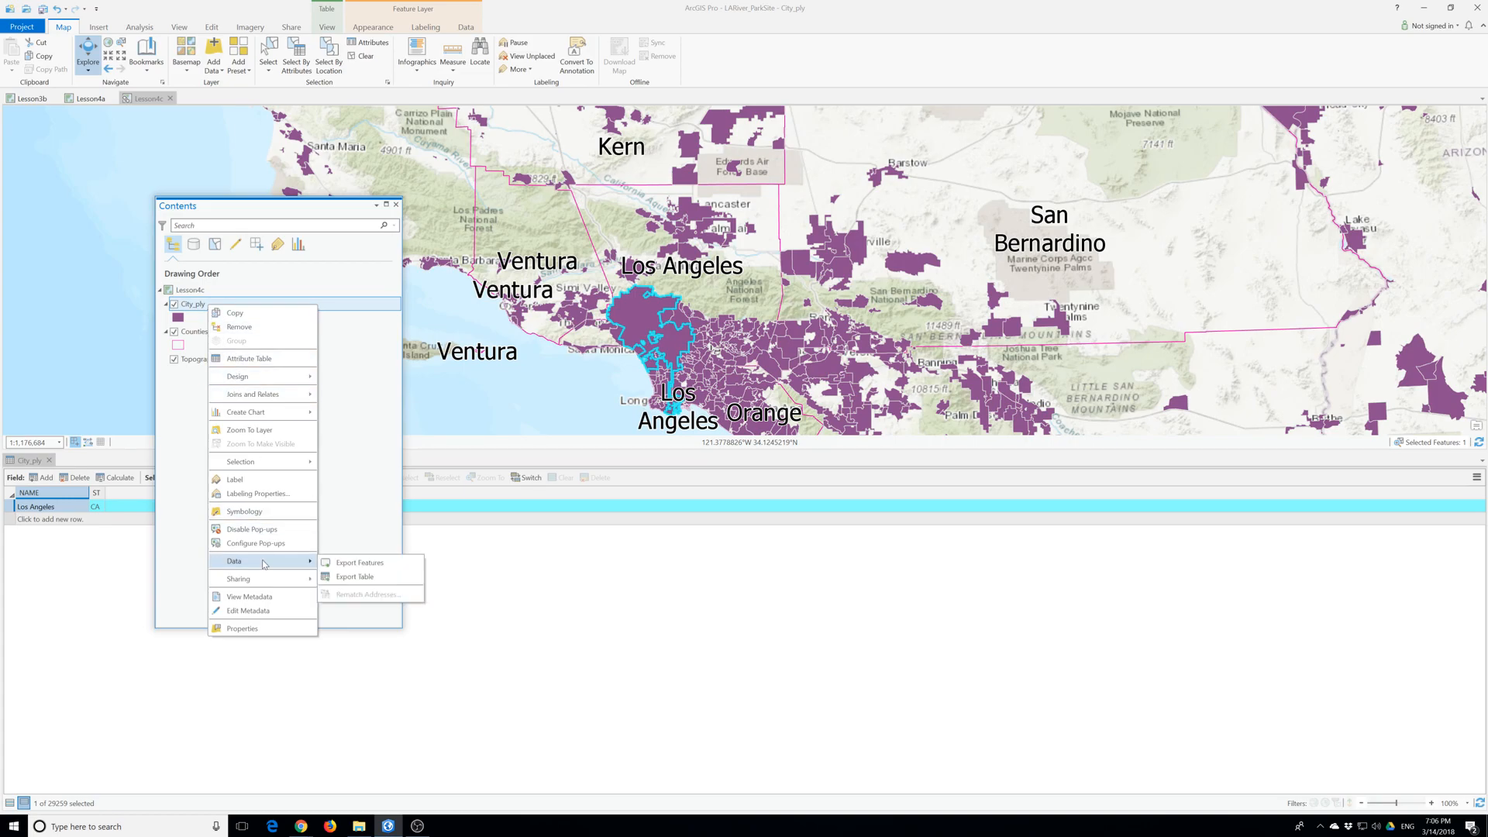
left_click(343, 566)
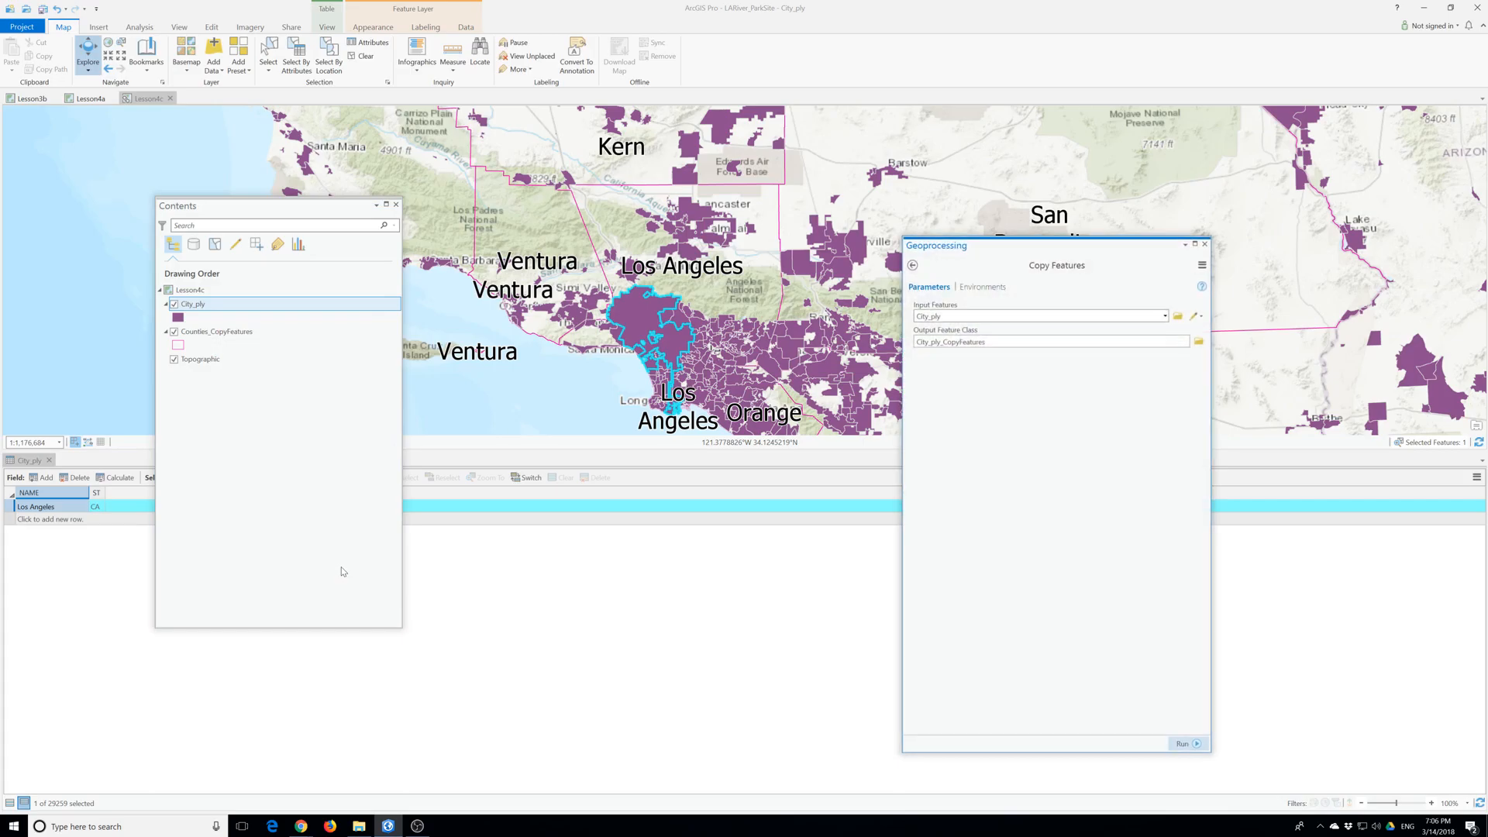
left_click_drag(995, 245, 779, 273)
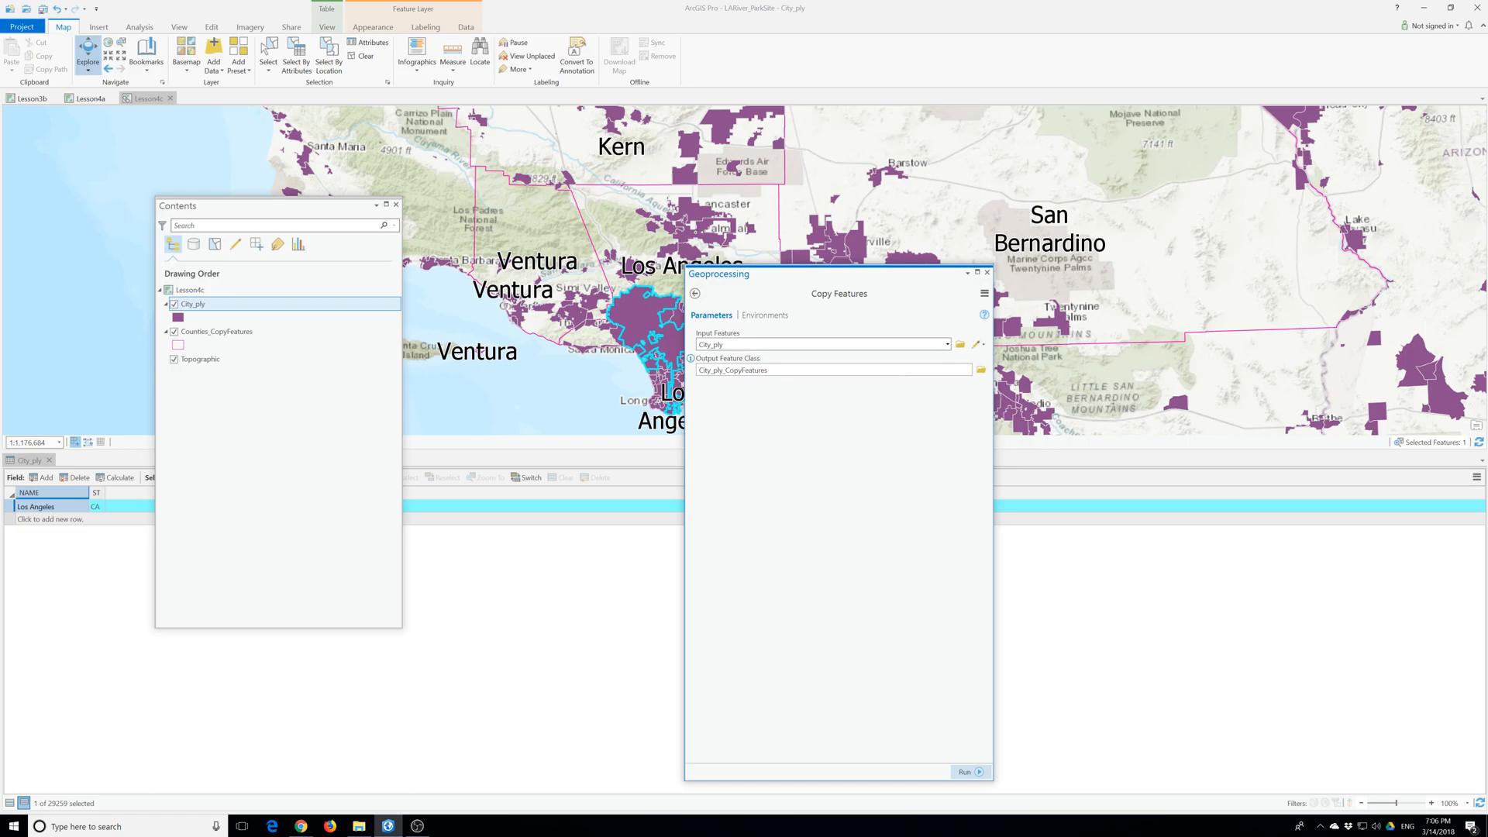
left_click(981, 370)
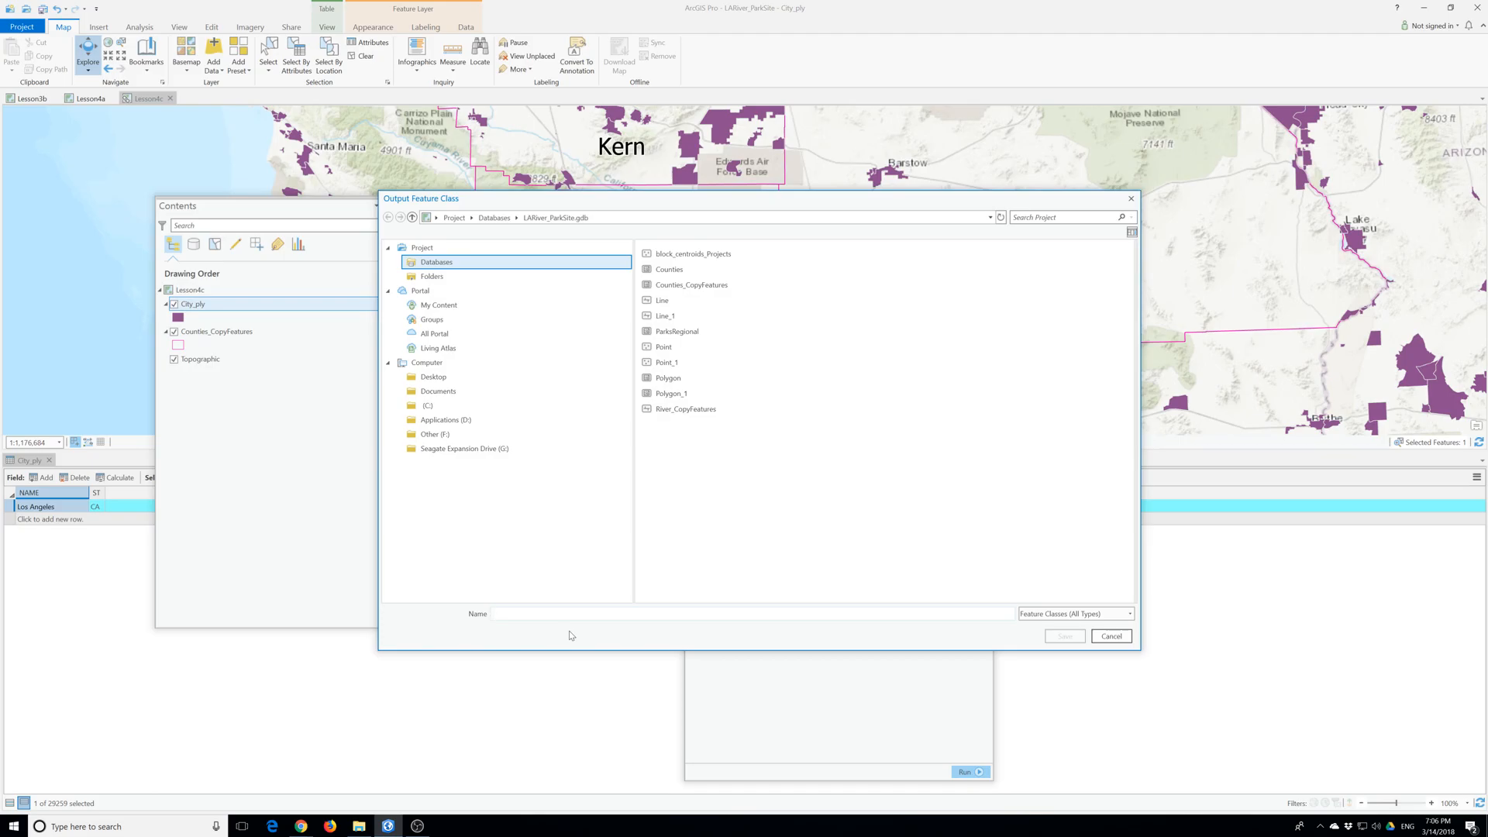
type("cities")
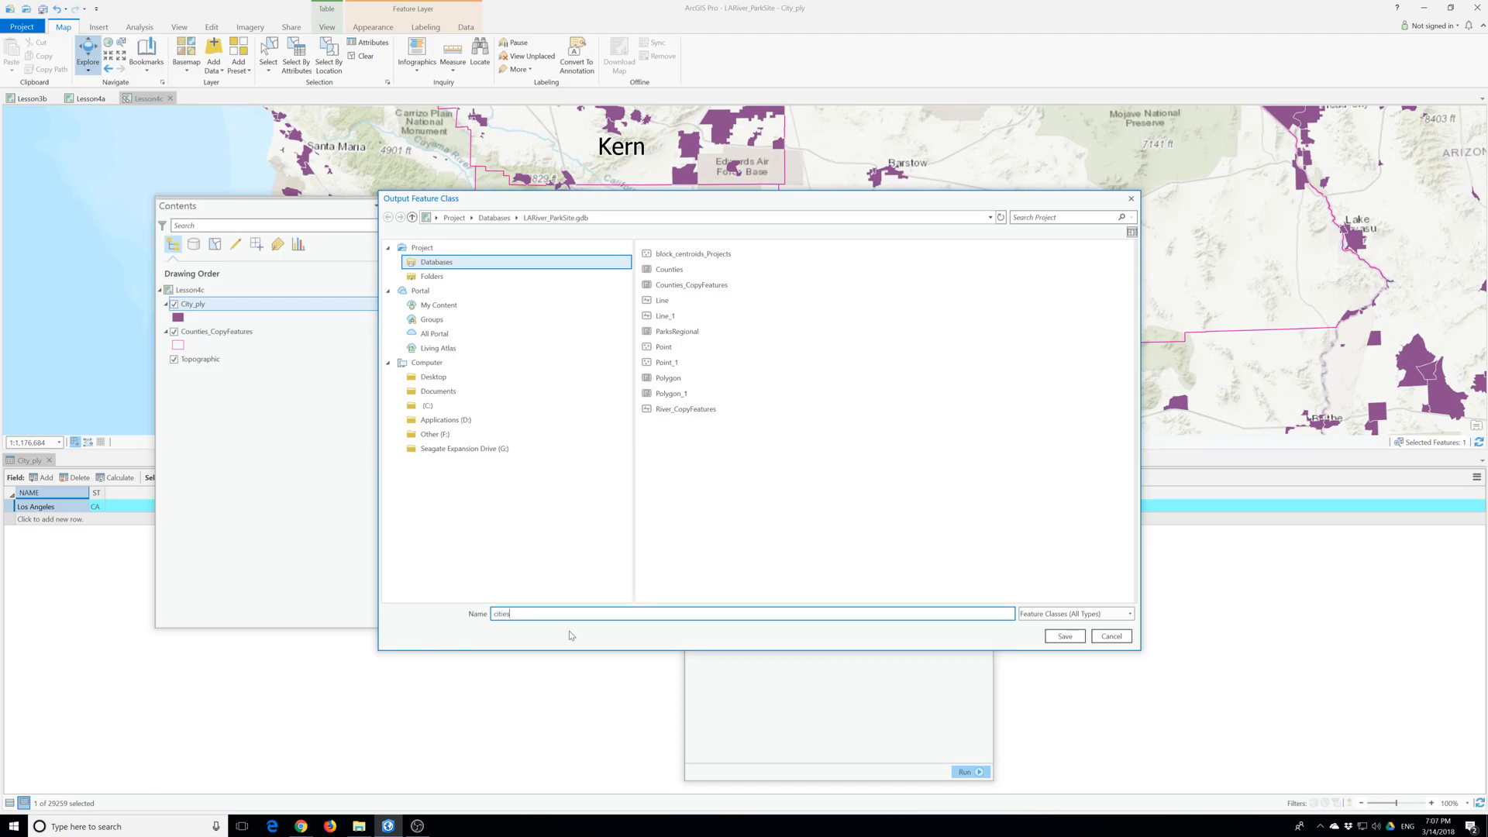
left_click(1065, 636)
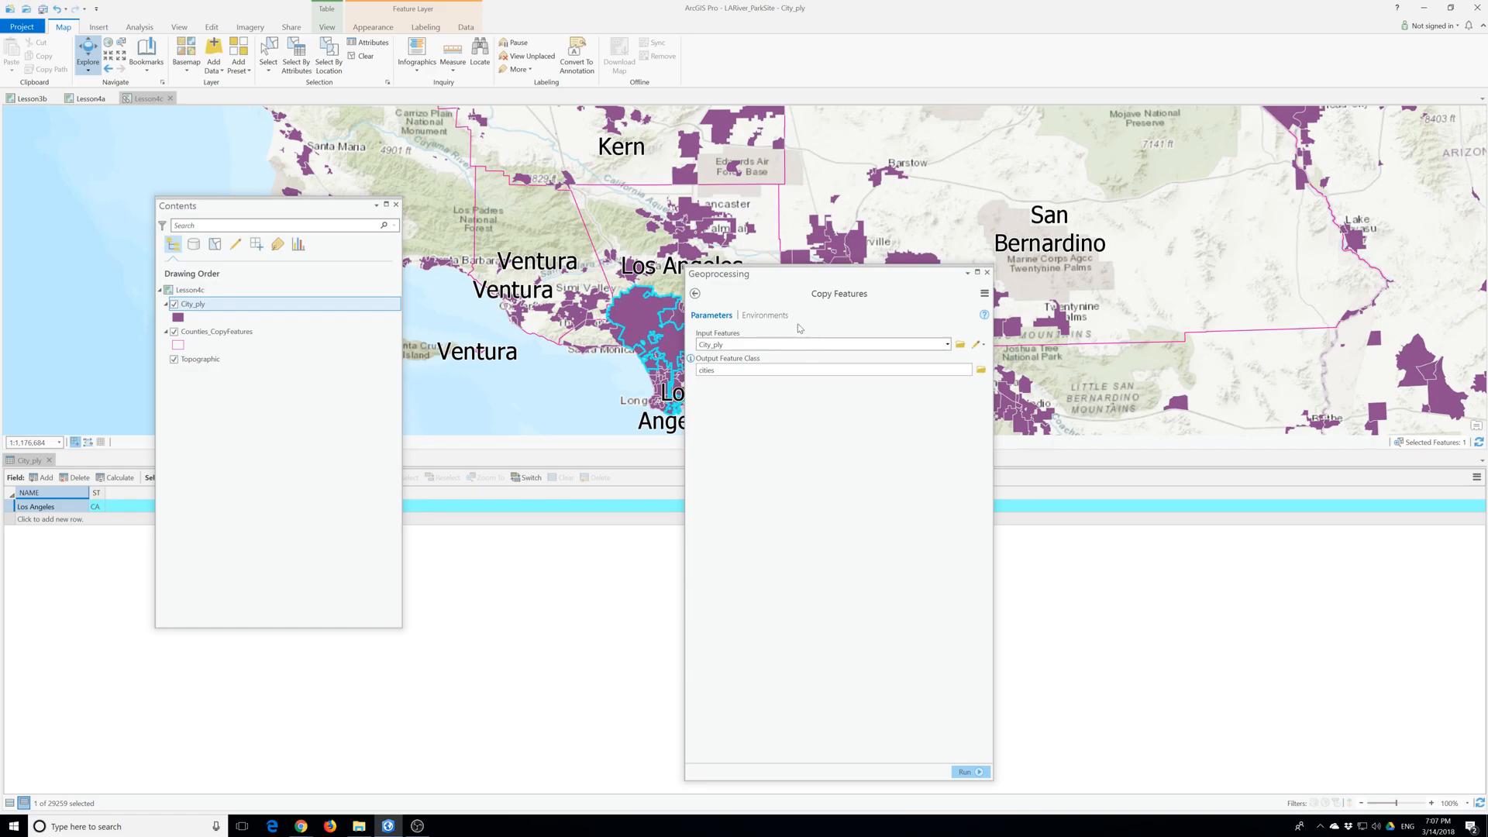
left_click(967, 770)
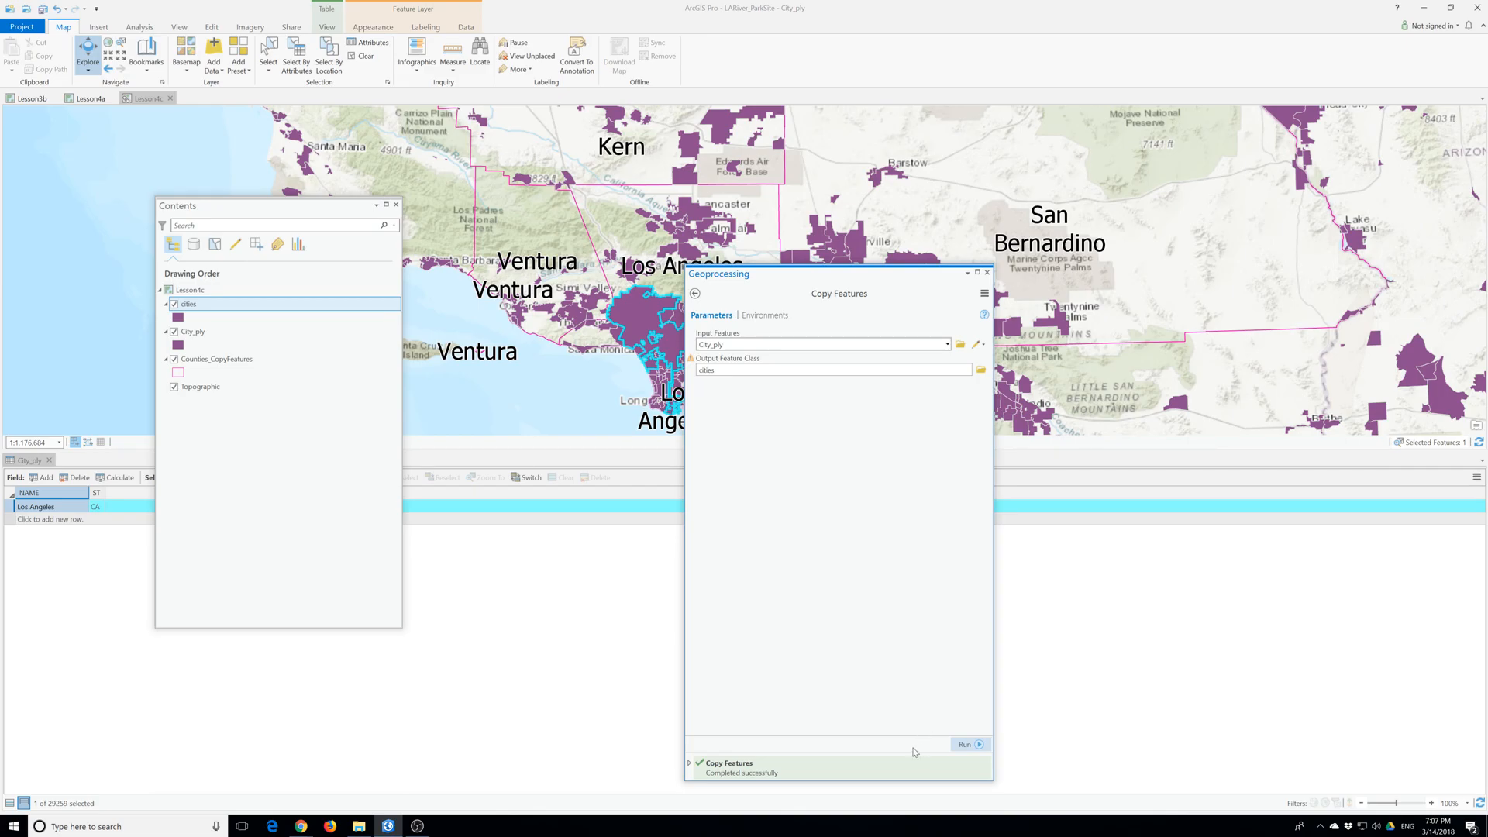
- Remove the City_ply layer from the map and close the Copy Features tool
right_click(187, 332)
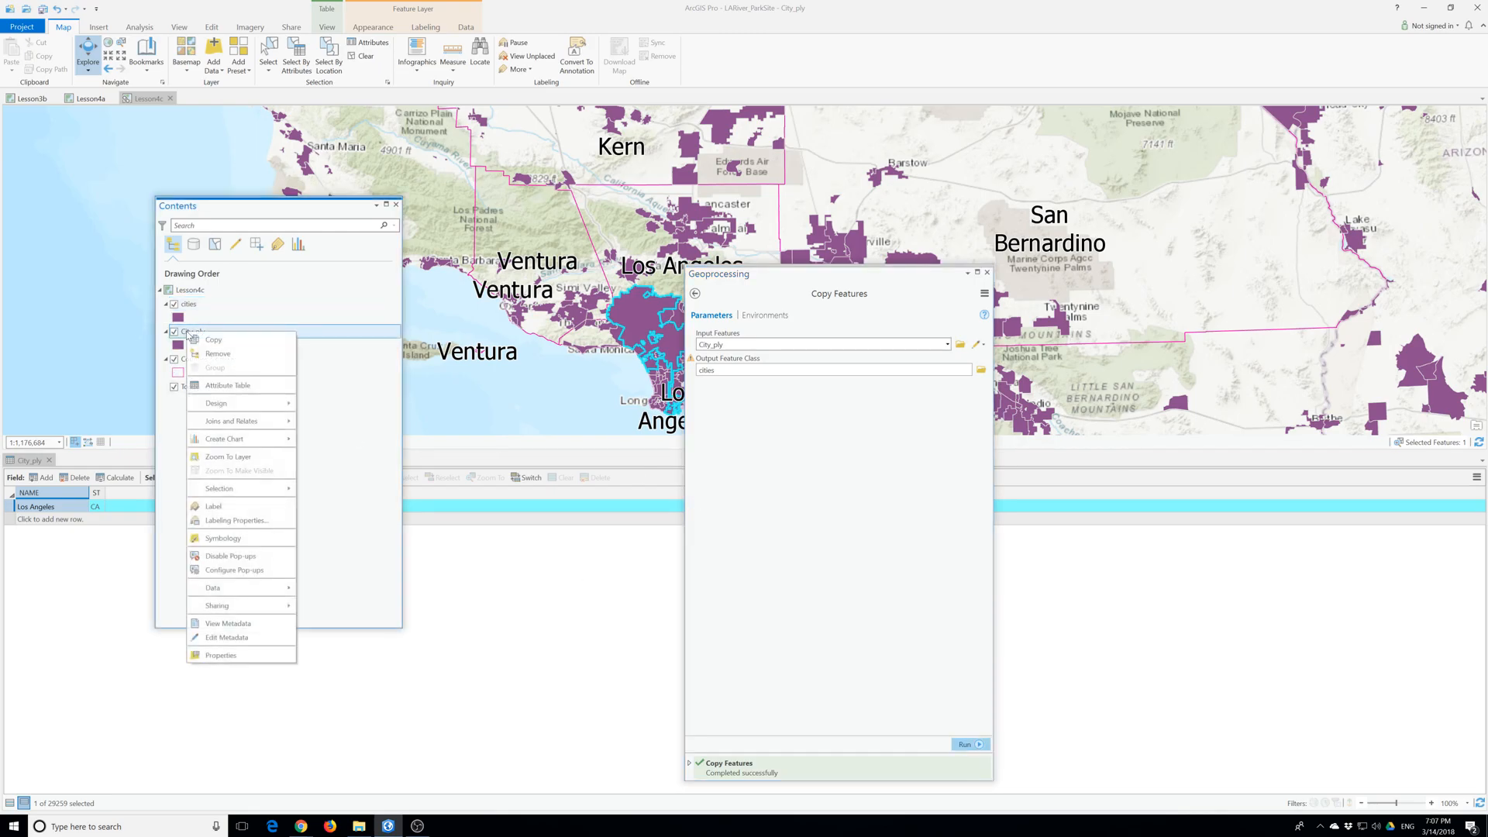
left_click(203, 354)
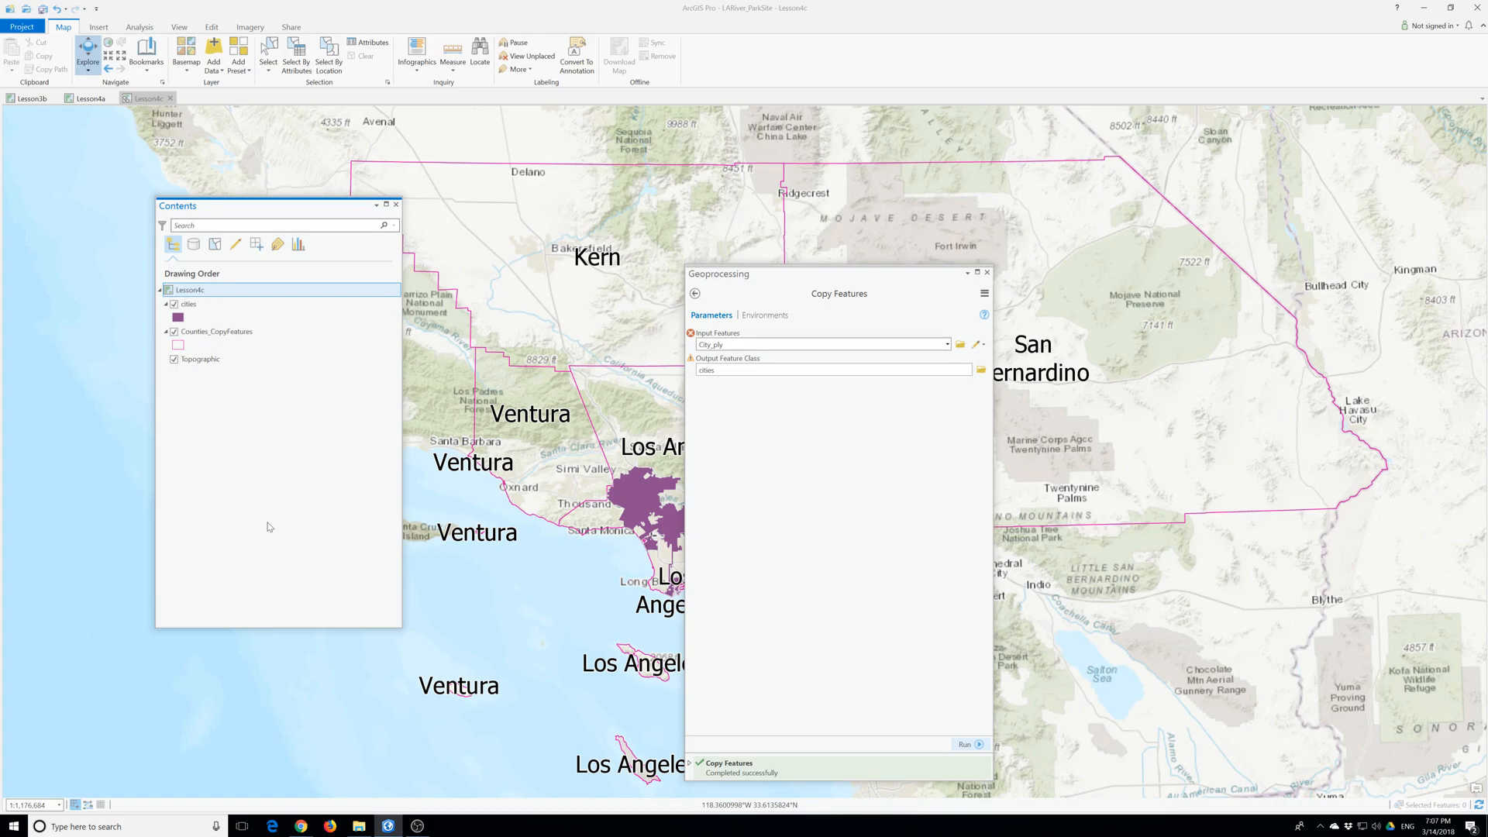
left_click(987, 273)
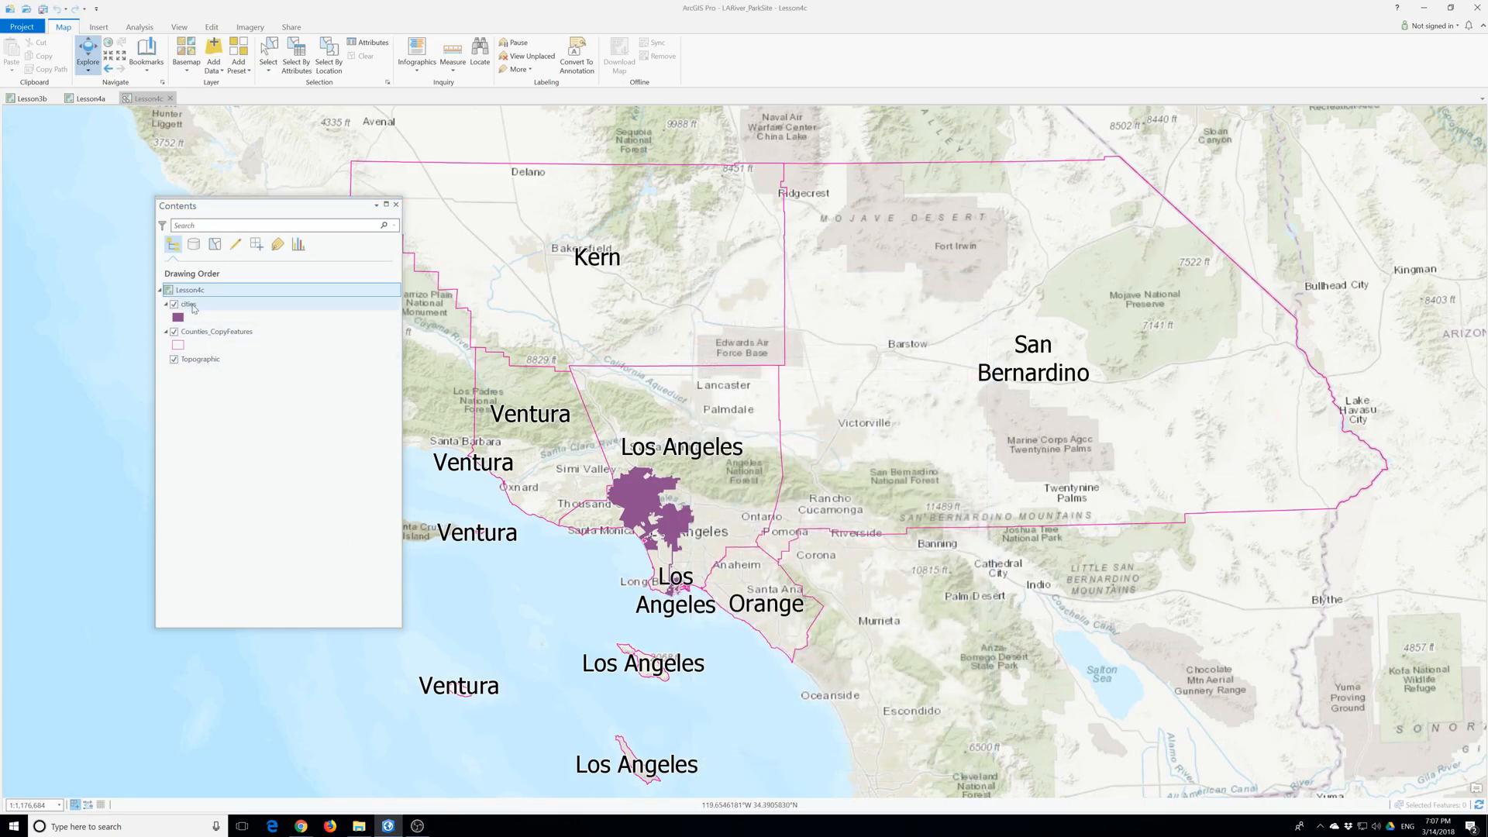
- Examine the cities layer's attribute table and its polygon on the map, closing the table when finished
right_click(191, 307)
left_click(225, 359)
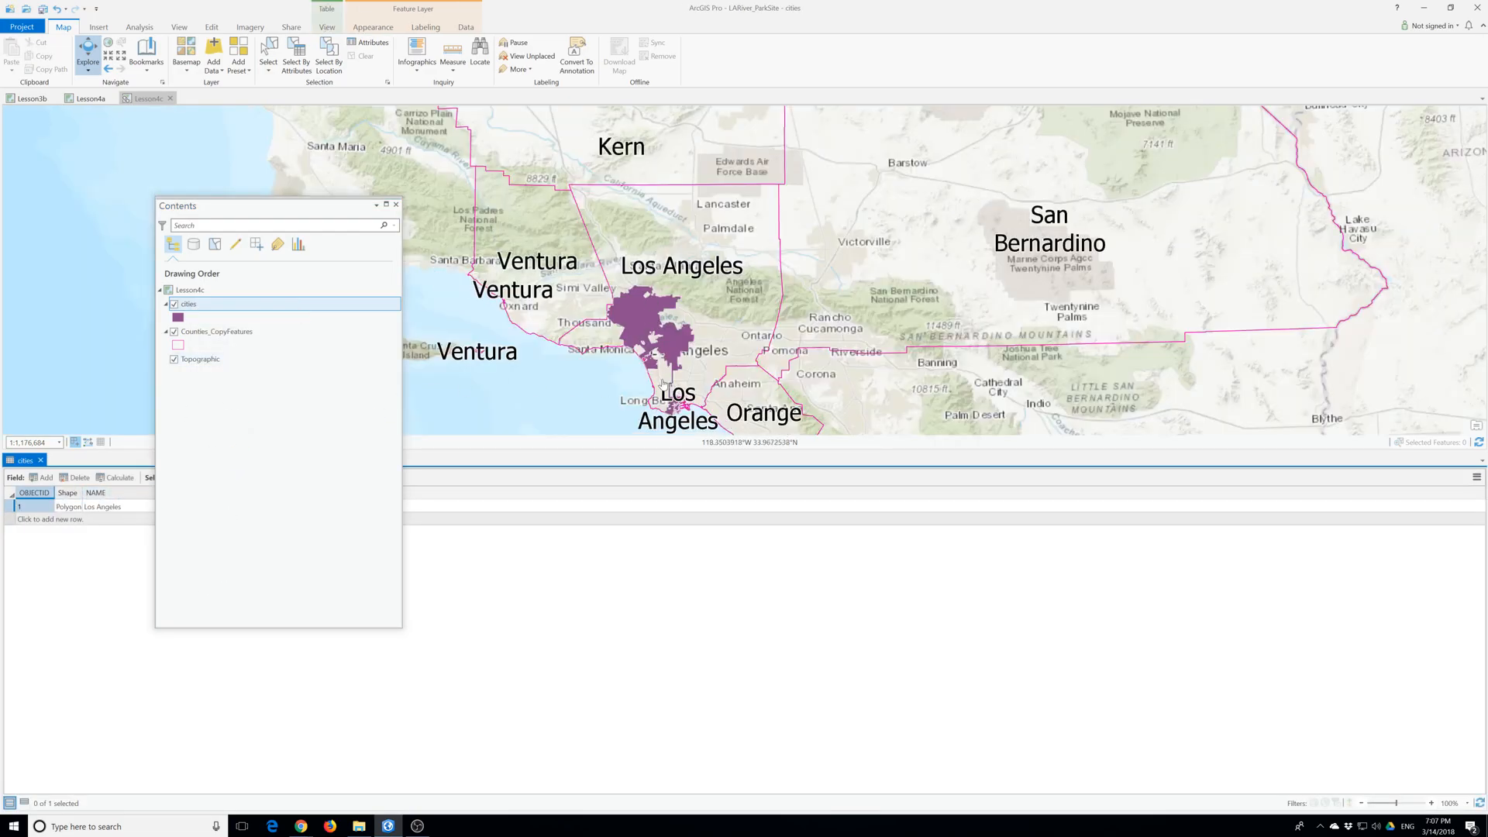
scroll(659, 355, "up", 2)
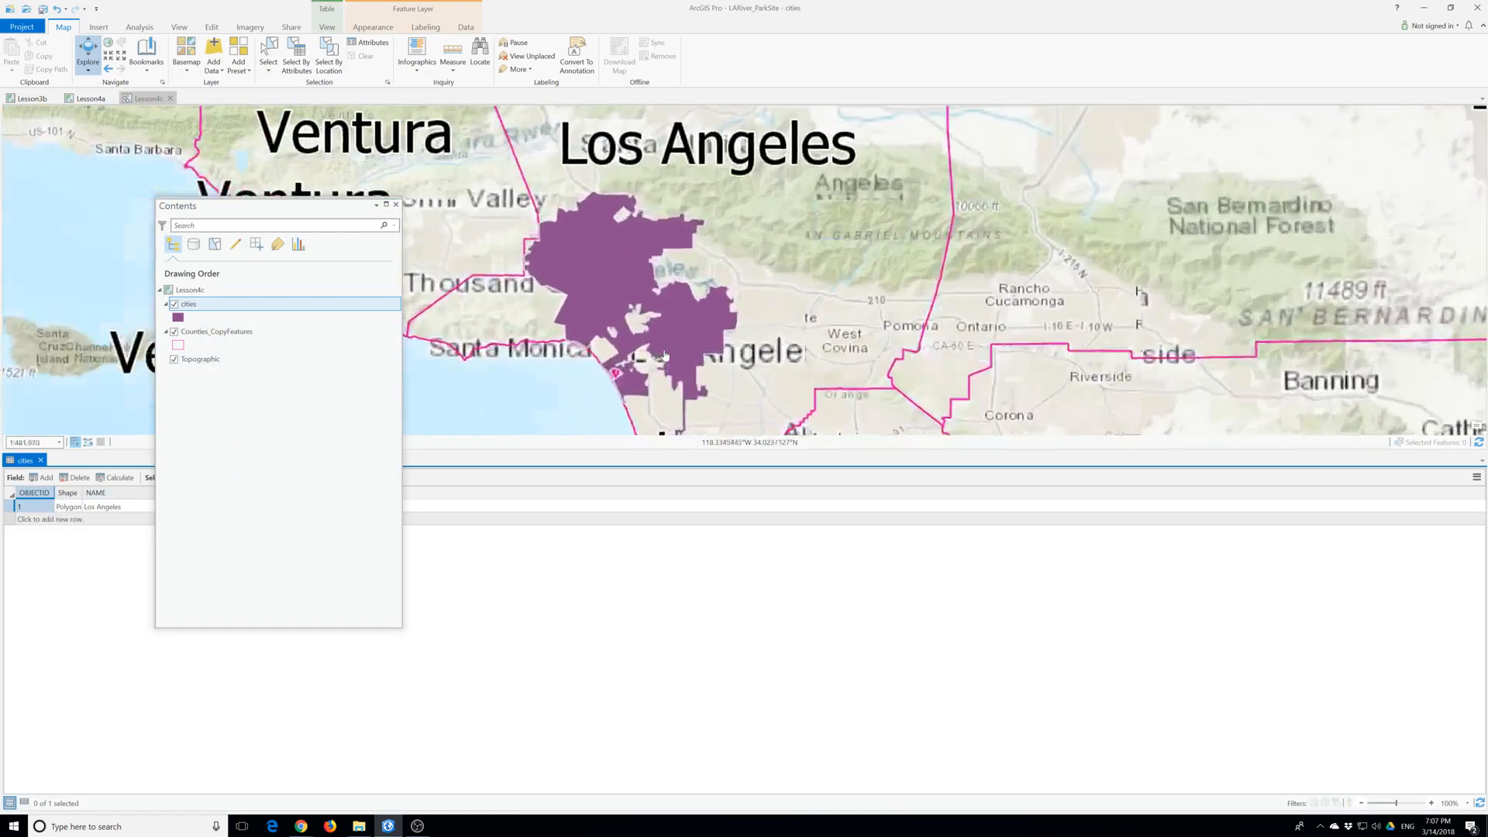
scroll(701, 372, "down", 2)
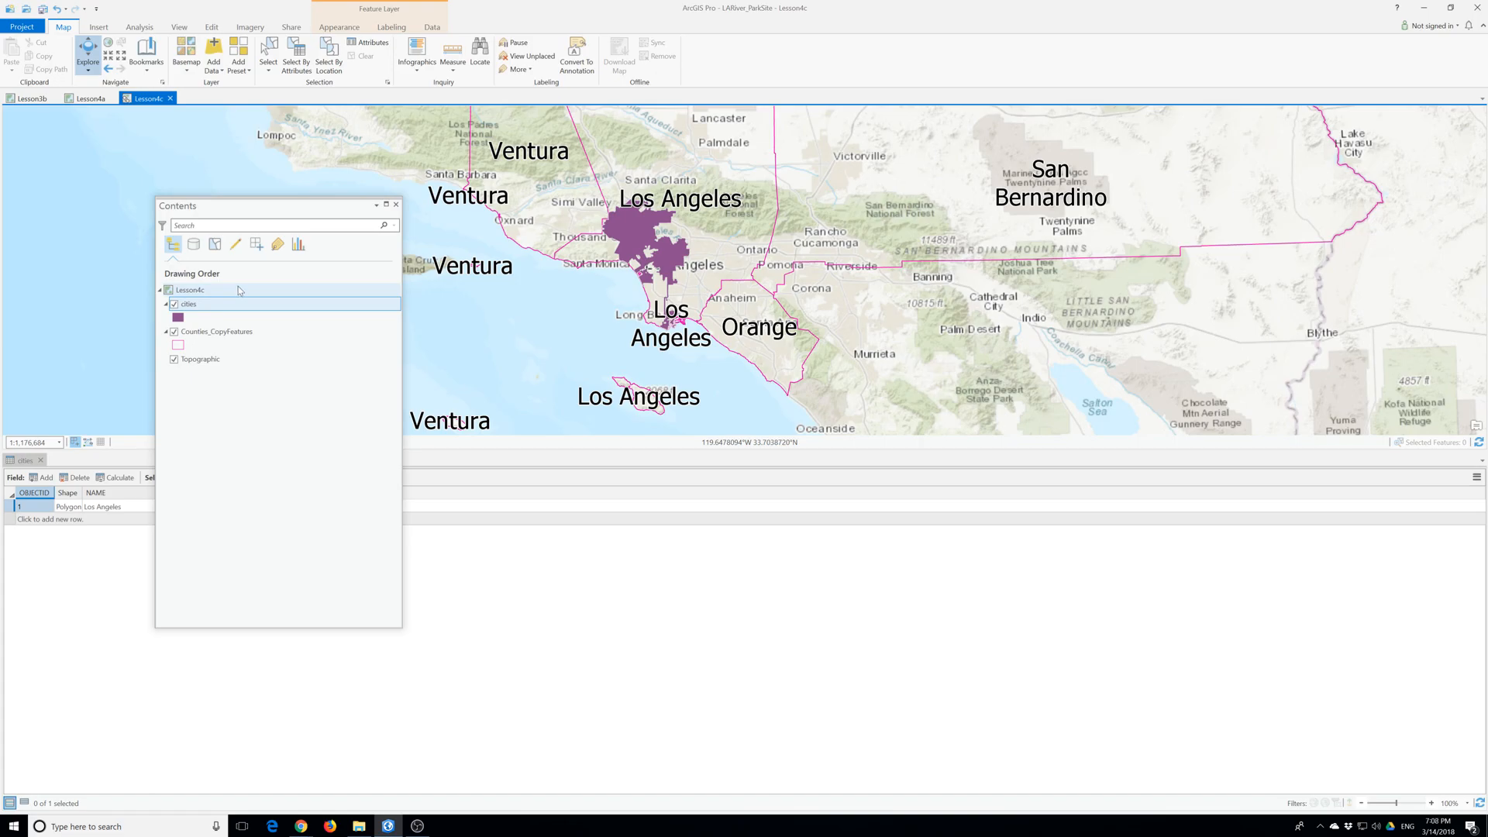
left_click_drag(242, 210, 463, 239)
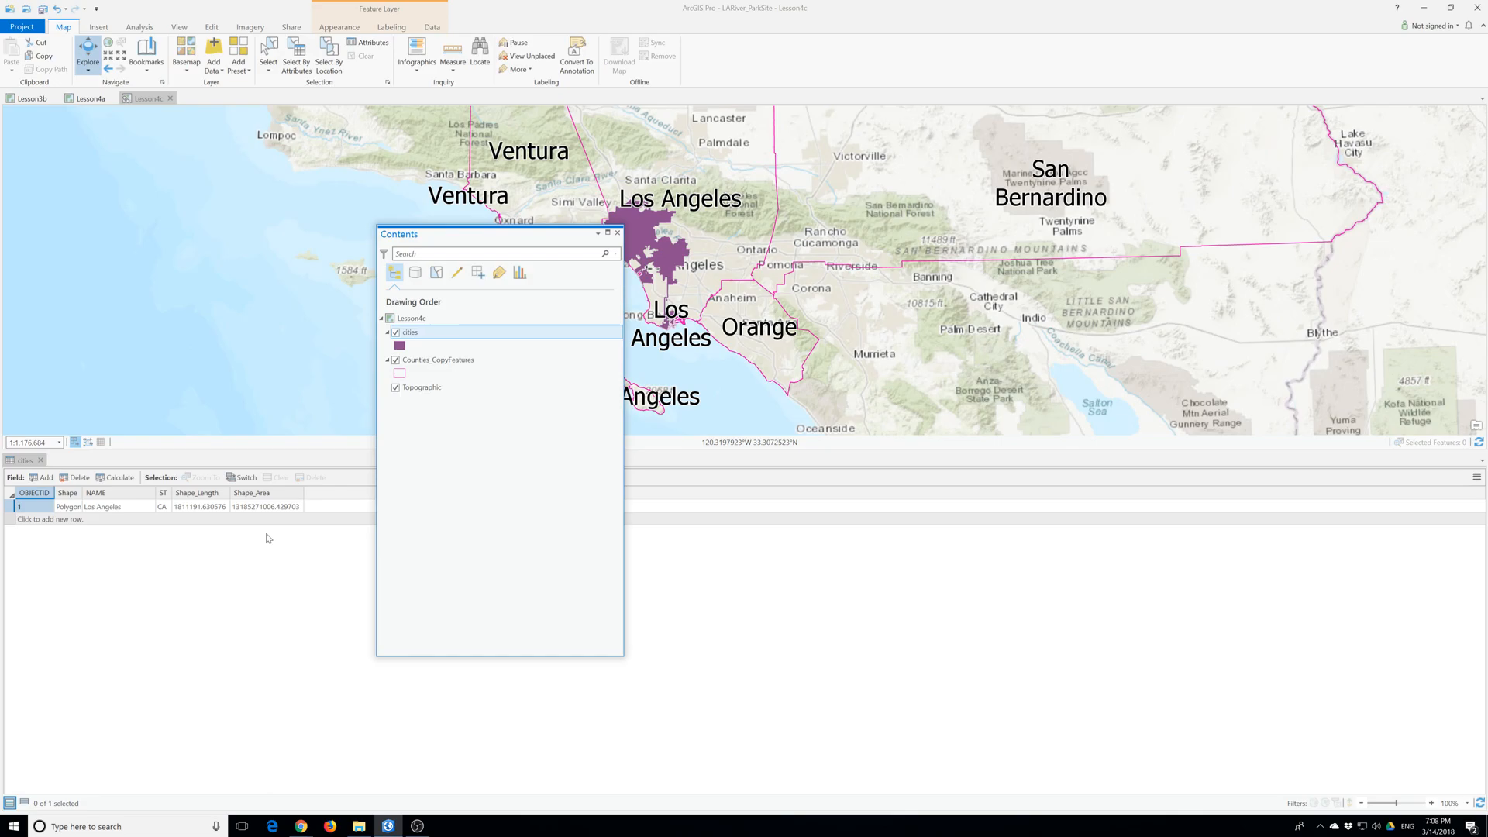
left_click(40, 460)
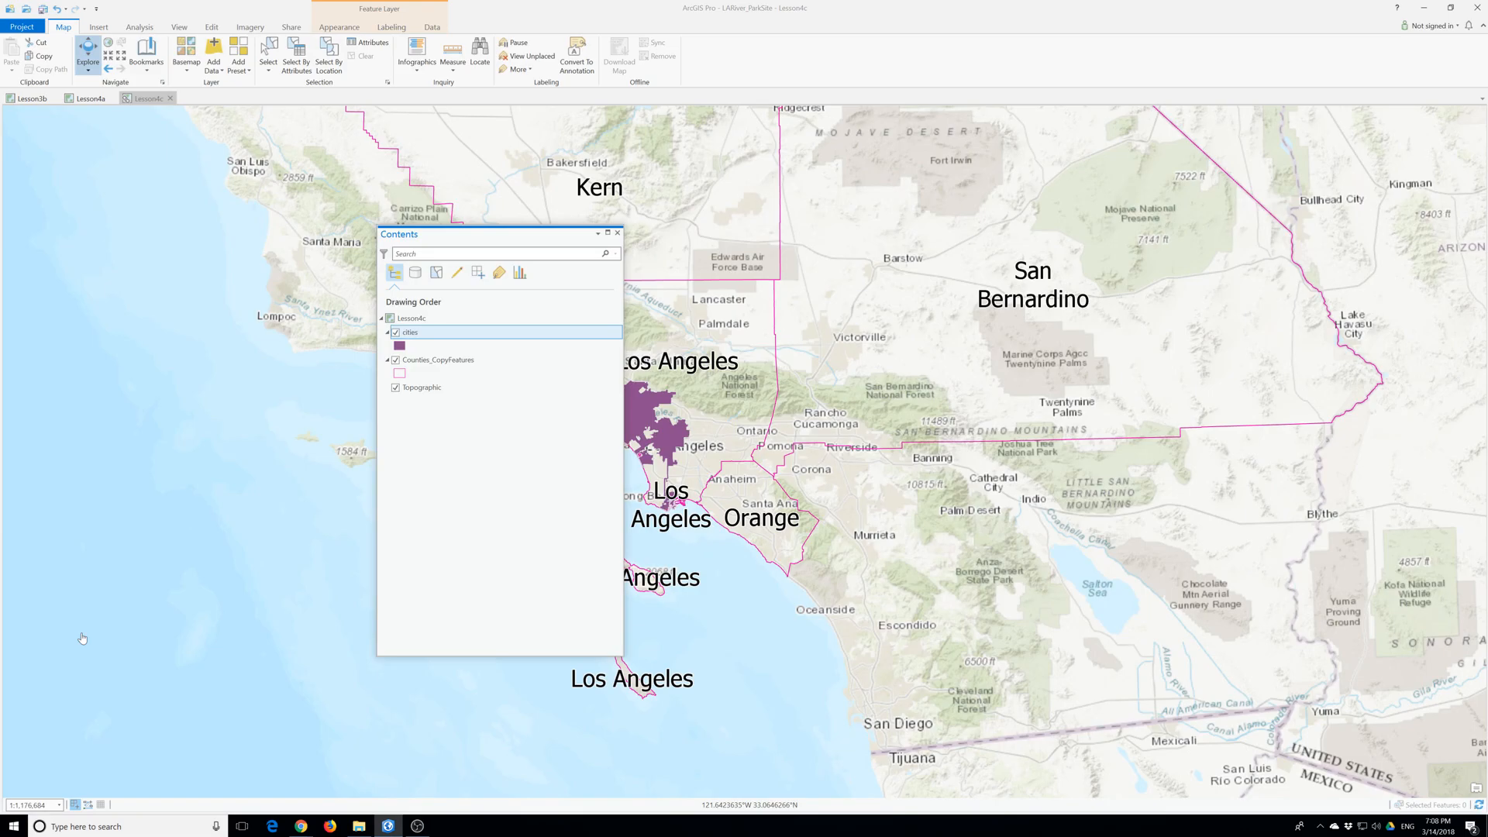
left_click_drag(540, 235, 276, 210)
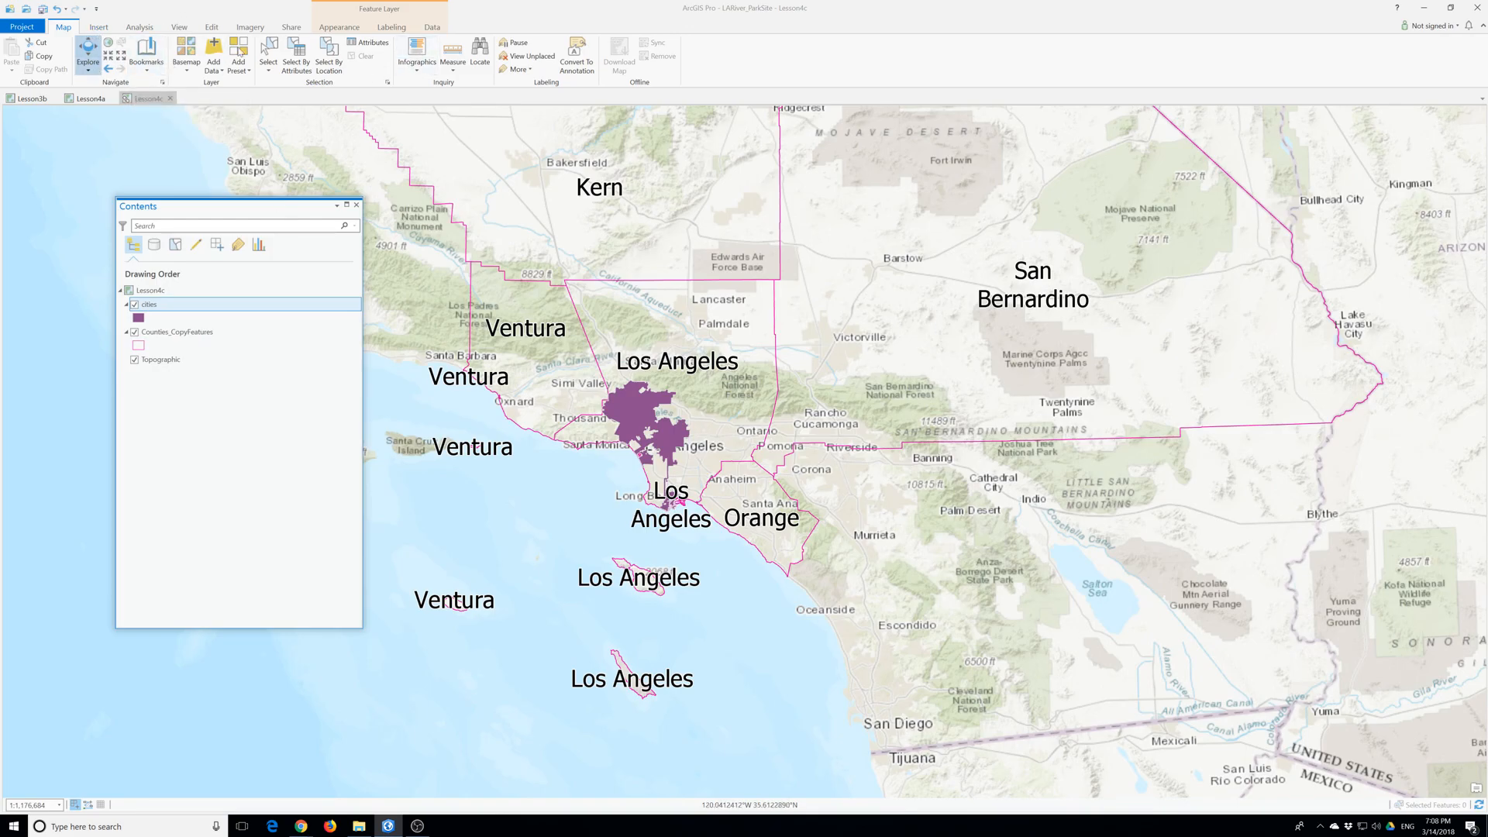
- Open the project catalog and look through the feature classes in the LARiver_ParkSite.gdb database
left_click(179, 27)
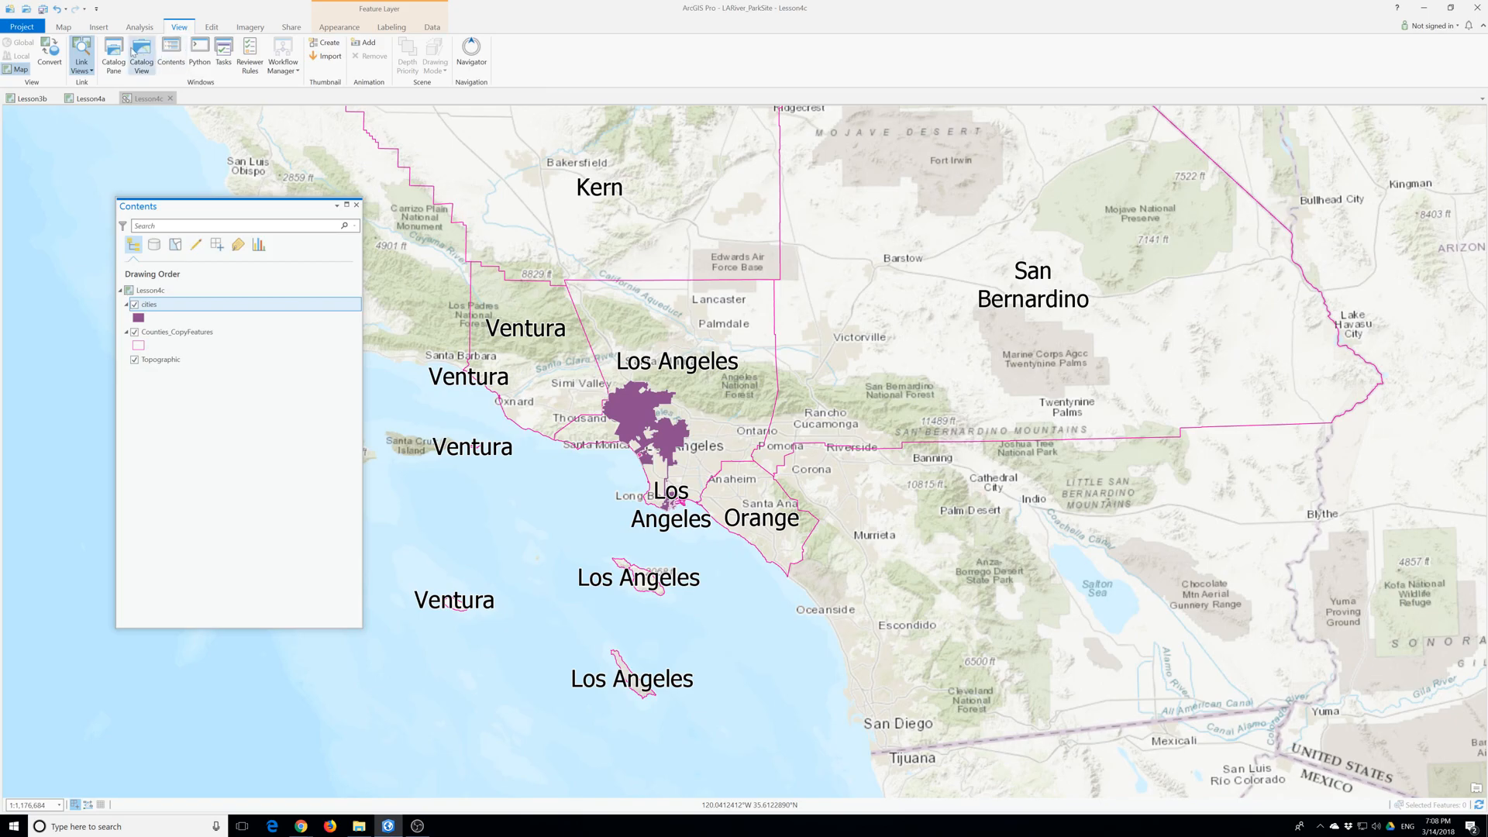
left_click(123, 50)
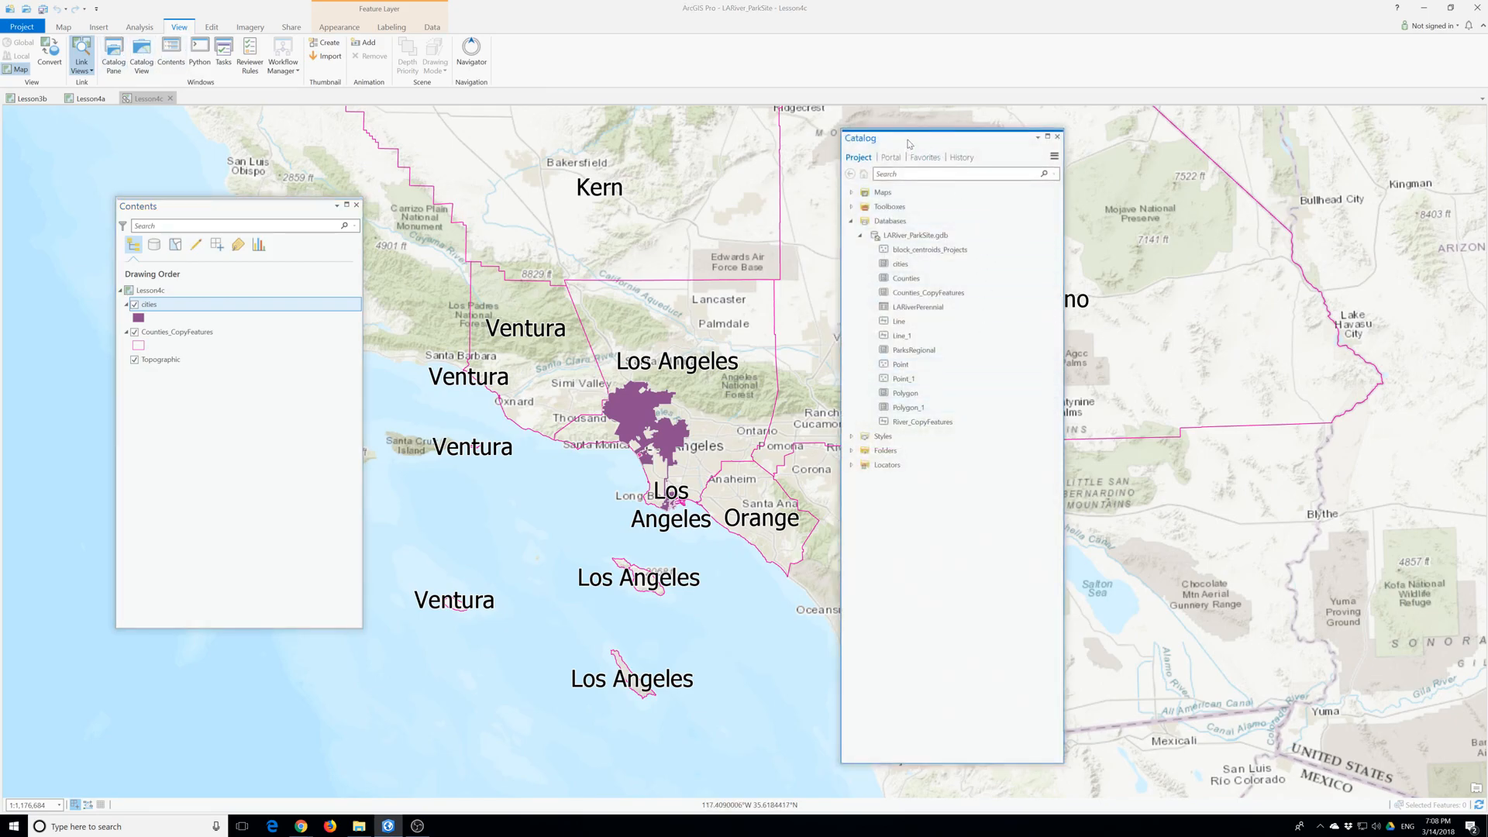
left_click_drag(908, 153, 1118, 159)
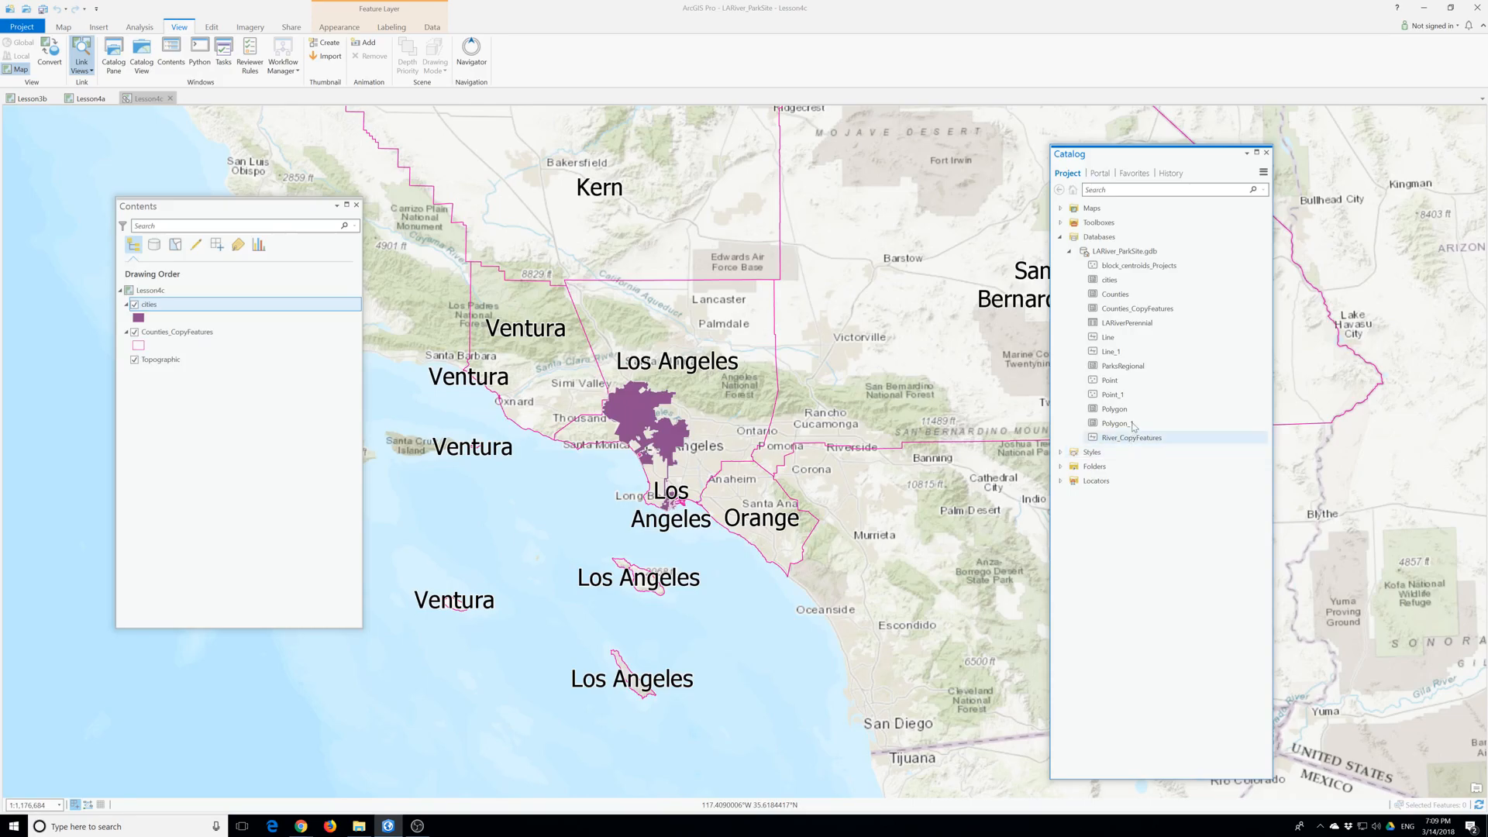
left_click(1128, 268)
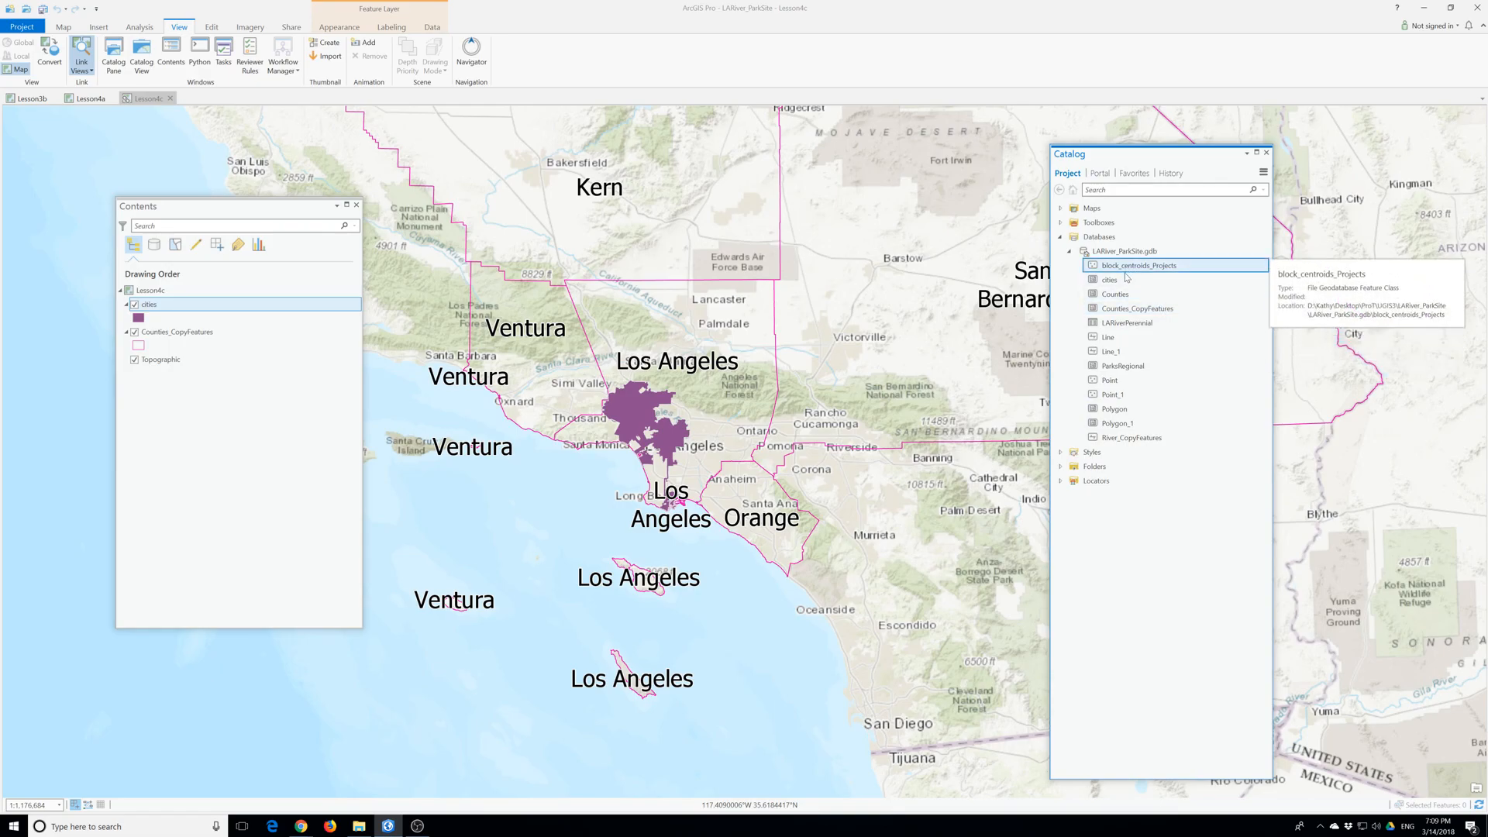
left_click(1122, 280)
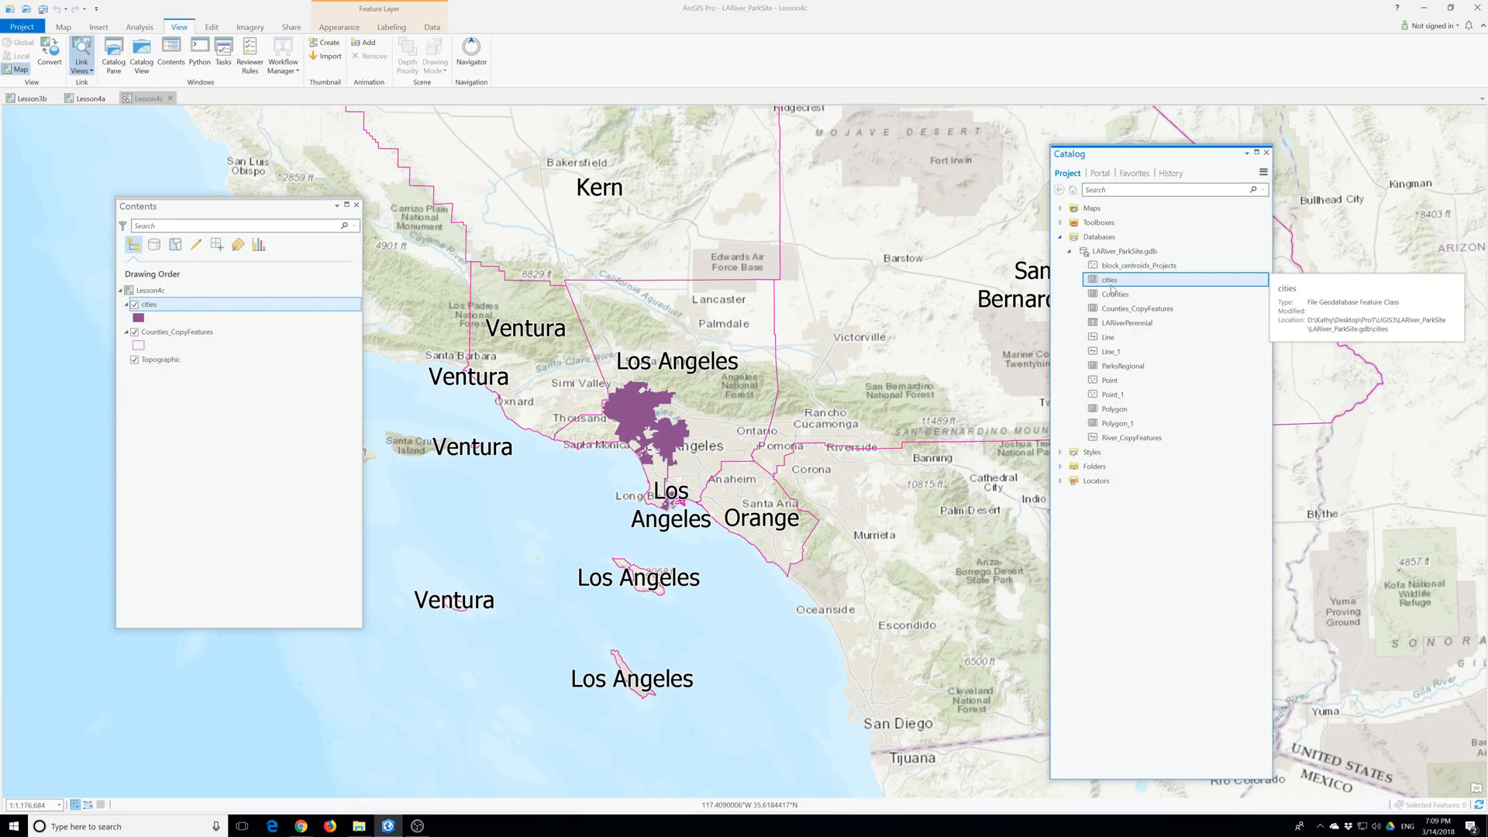
left_click(1134, 370)
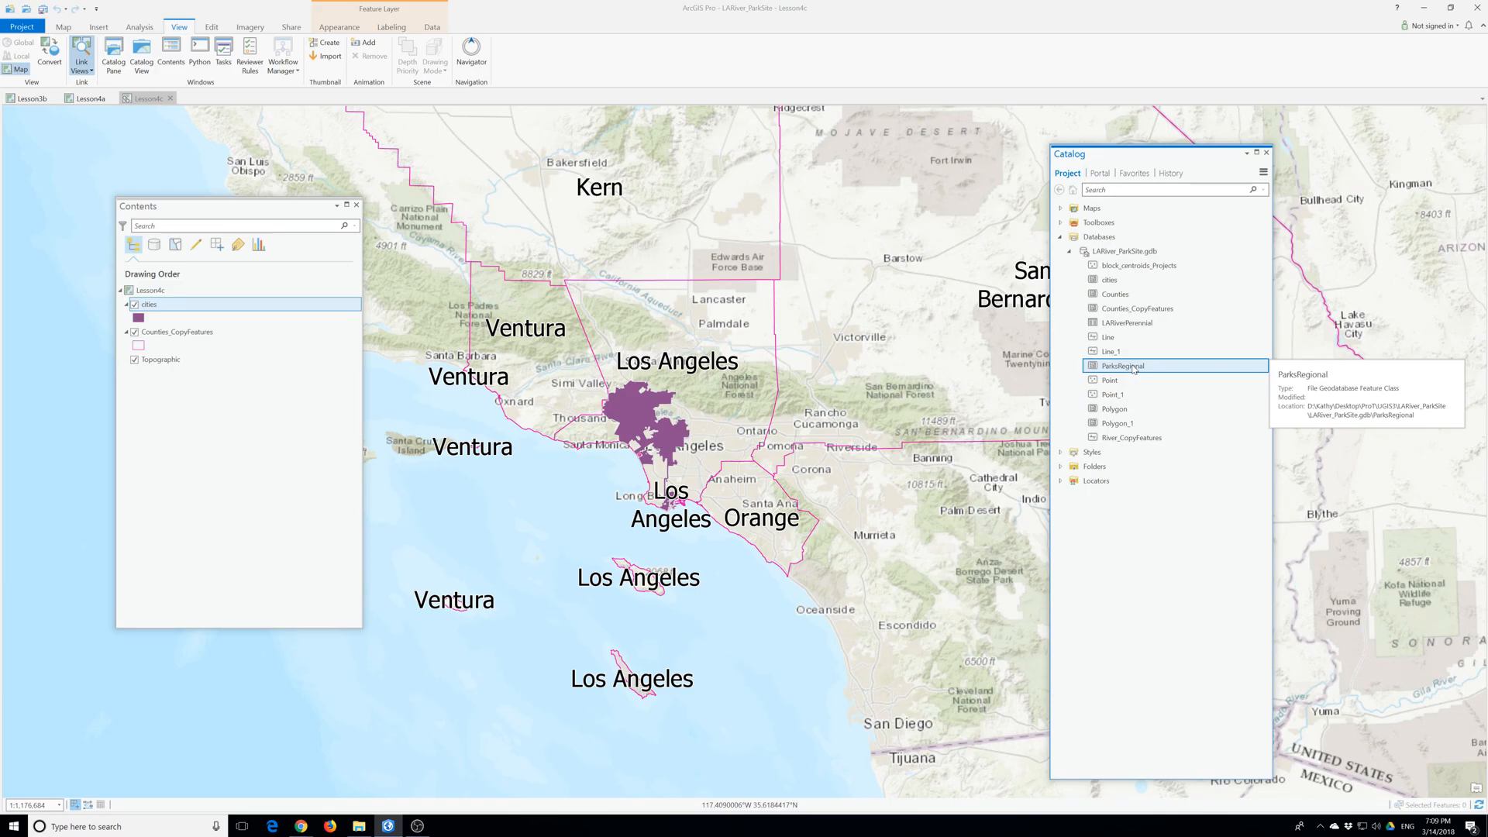
left_click(1113, 353)
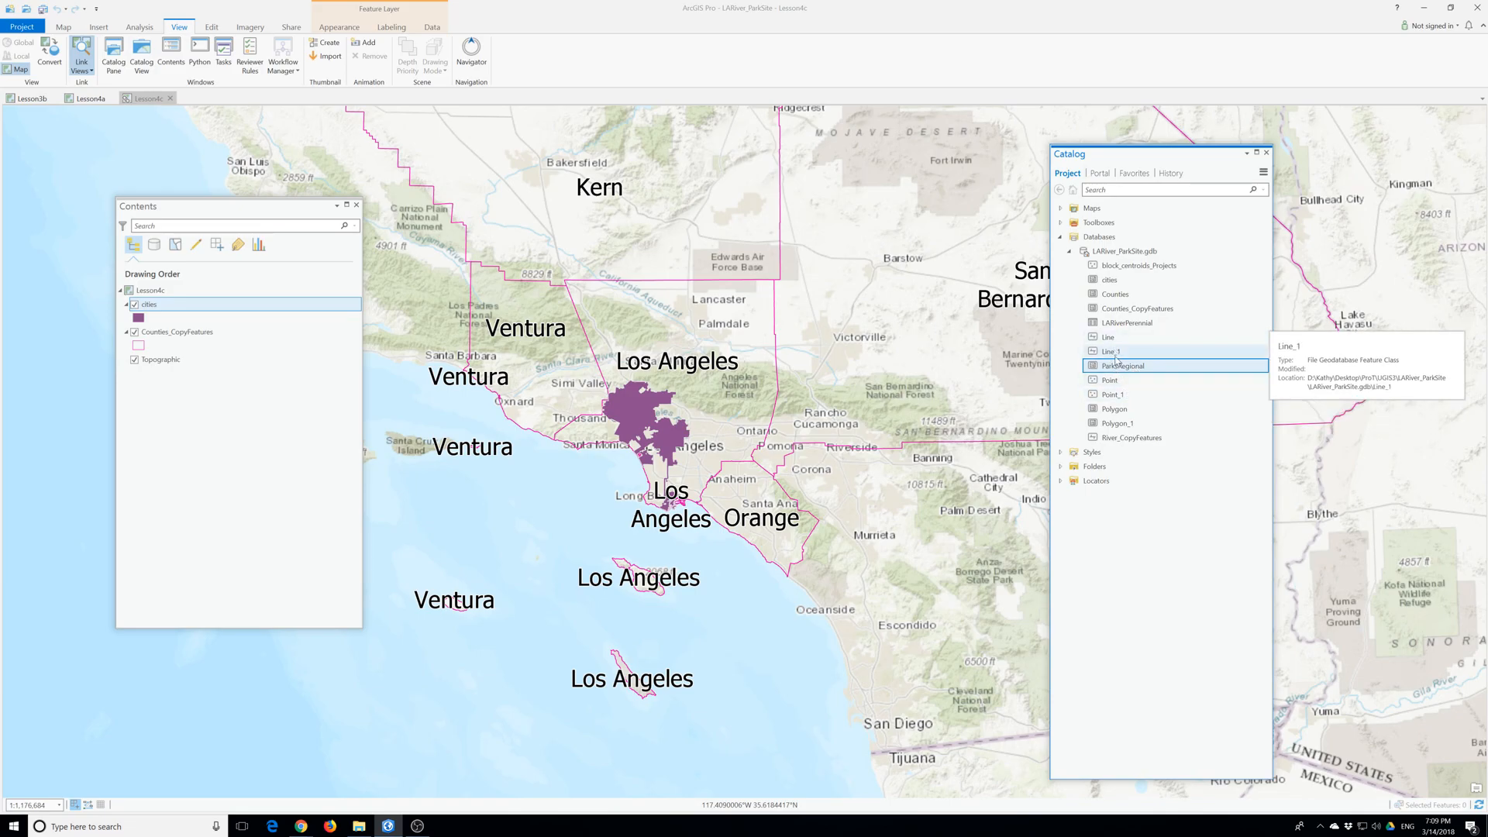
left_click(1122, 424)
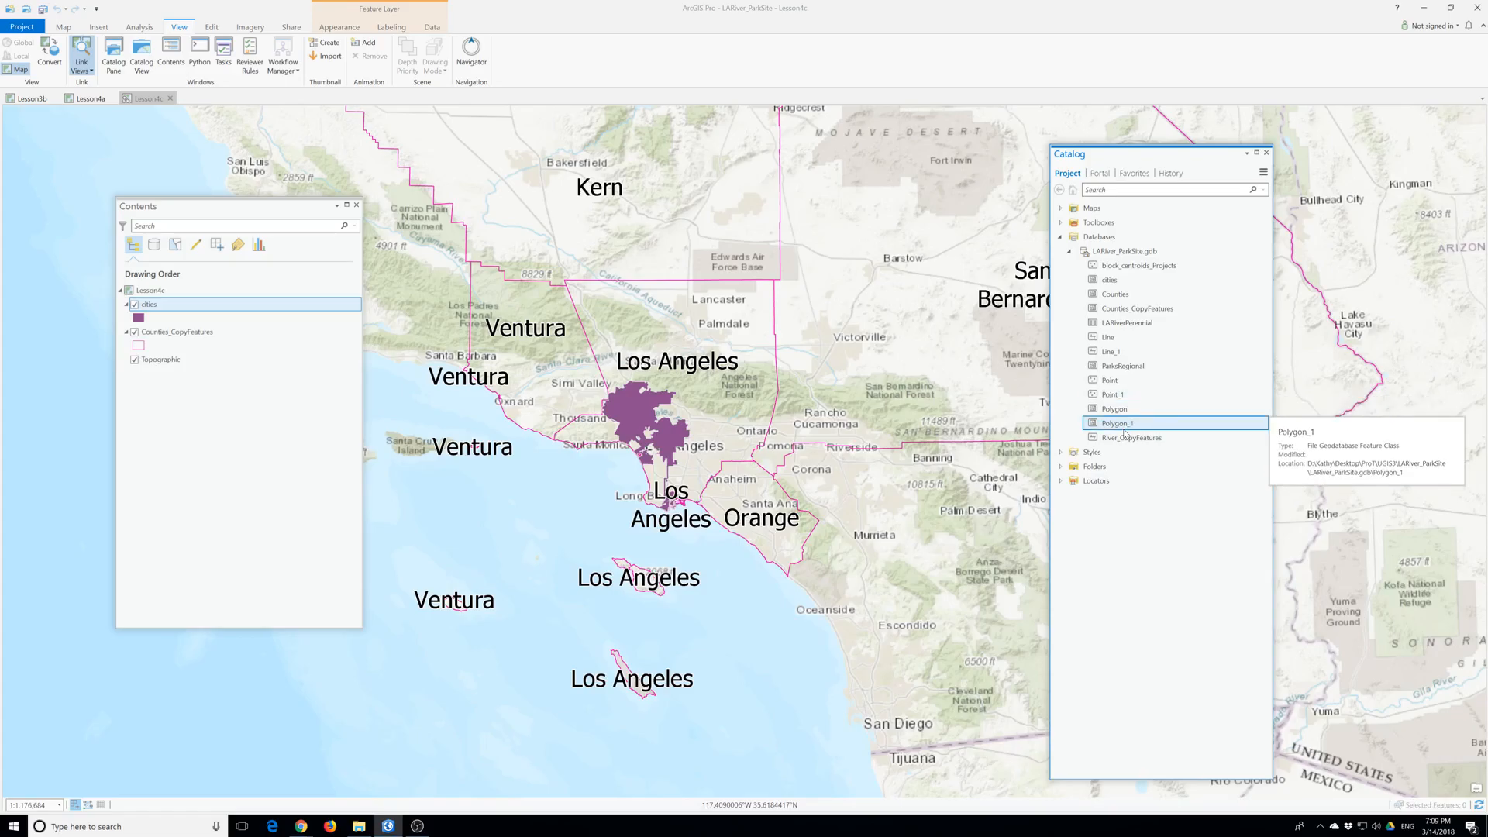
left_click(1127, 327)
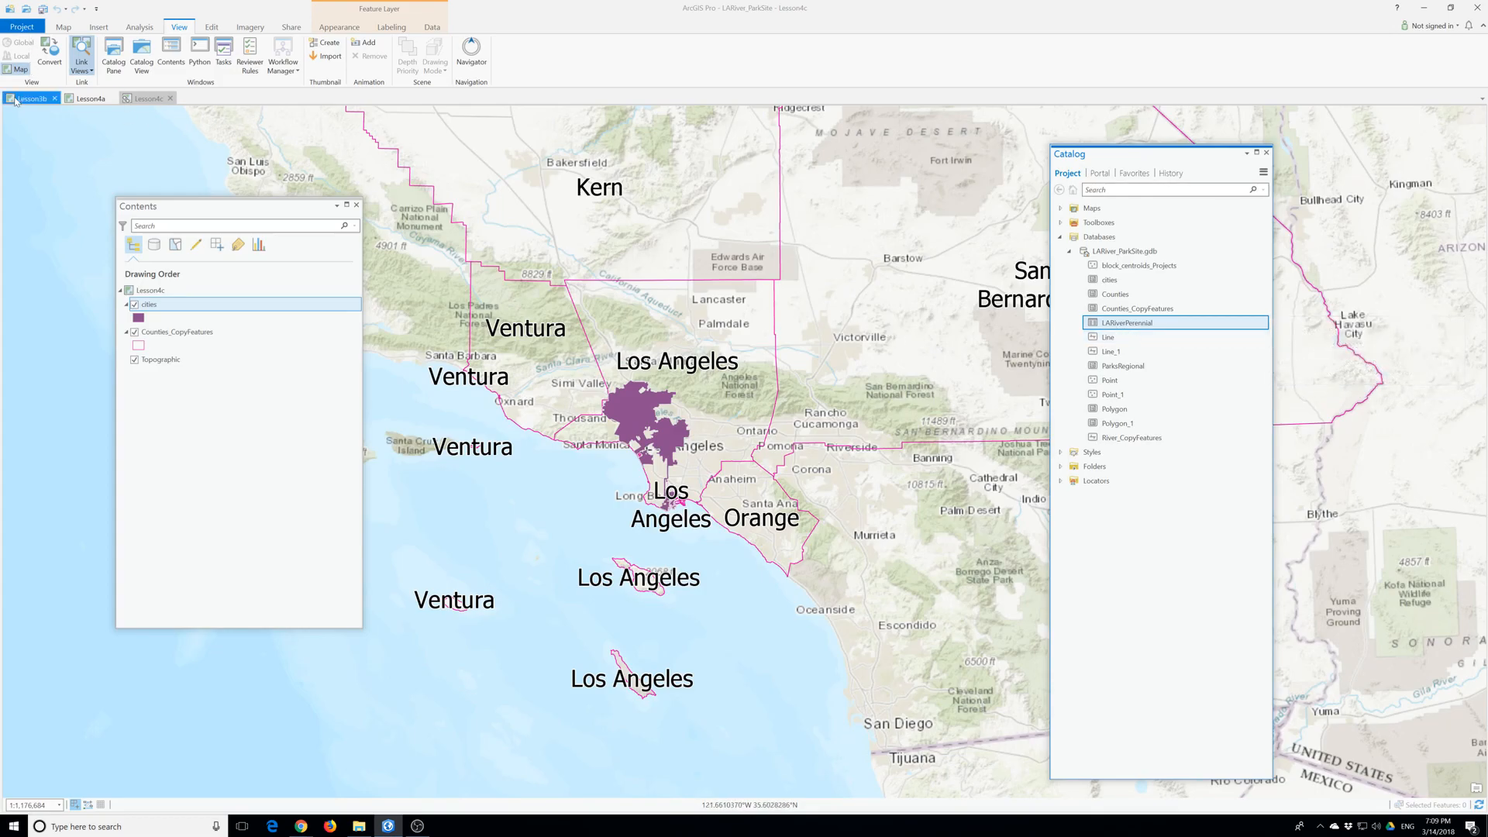
left_click(21, 26)
left_click(35, 104)
- Add a new blank map to the project's maps
left_click(1060, 208)
right_click(1089, 210)
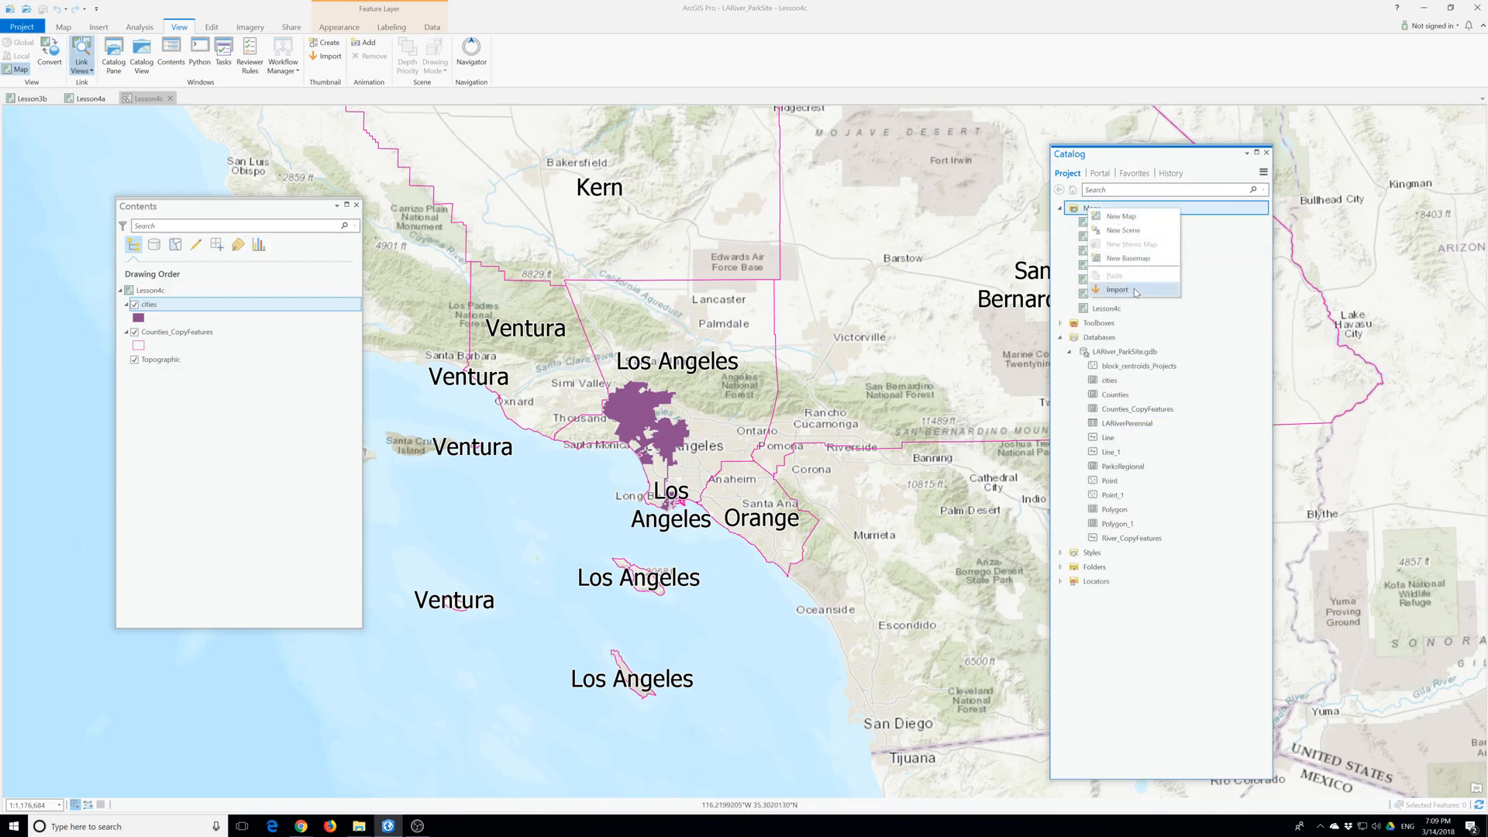
left_click(1116, 217)
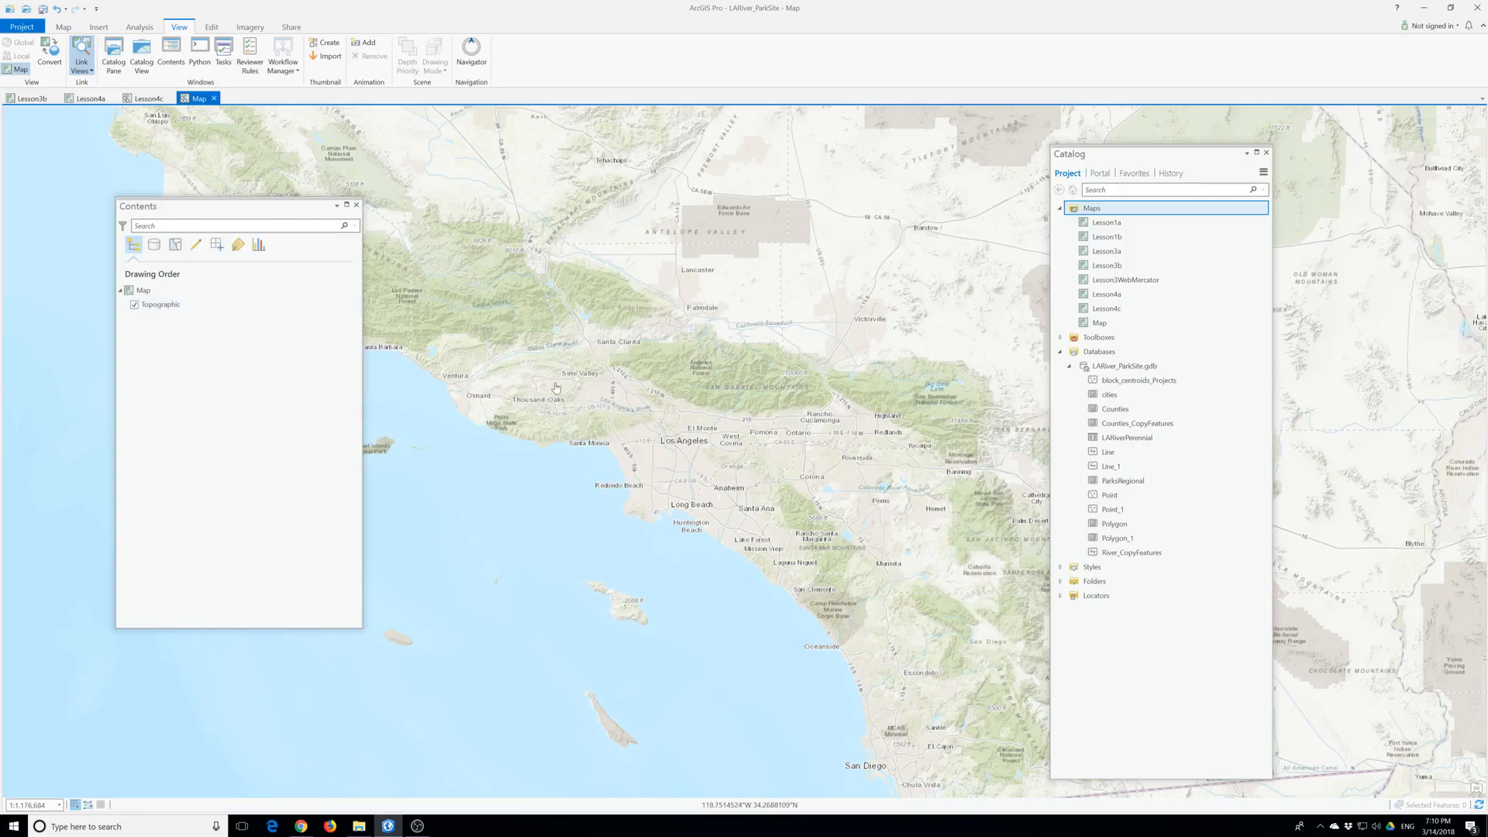
- Duplicate the Lesson4c map within the project's maps
left_click(1106, 310)
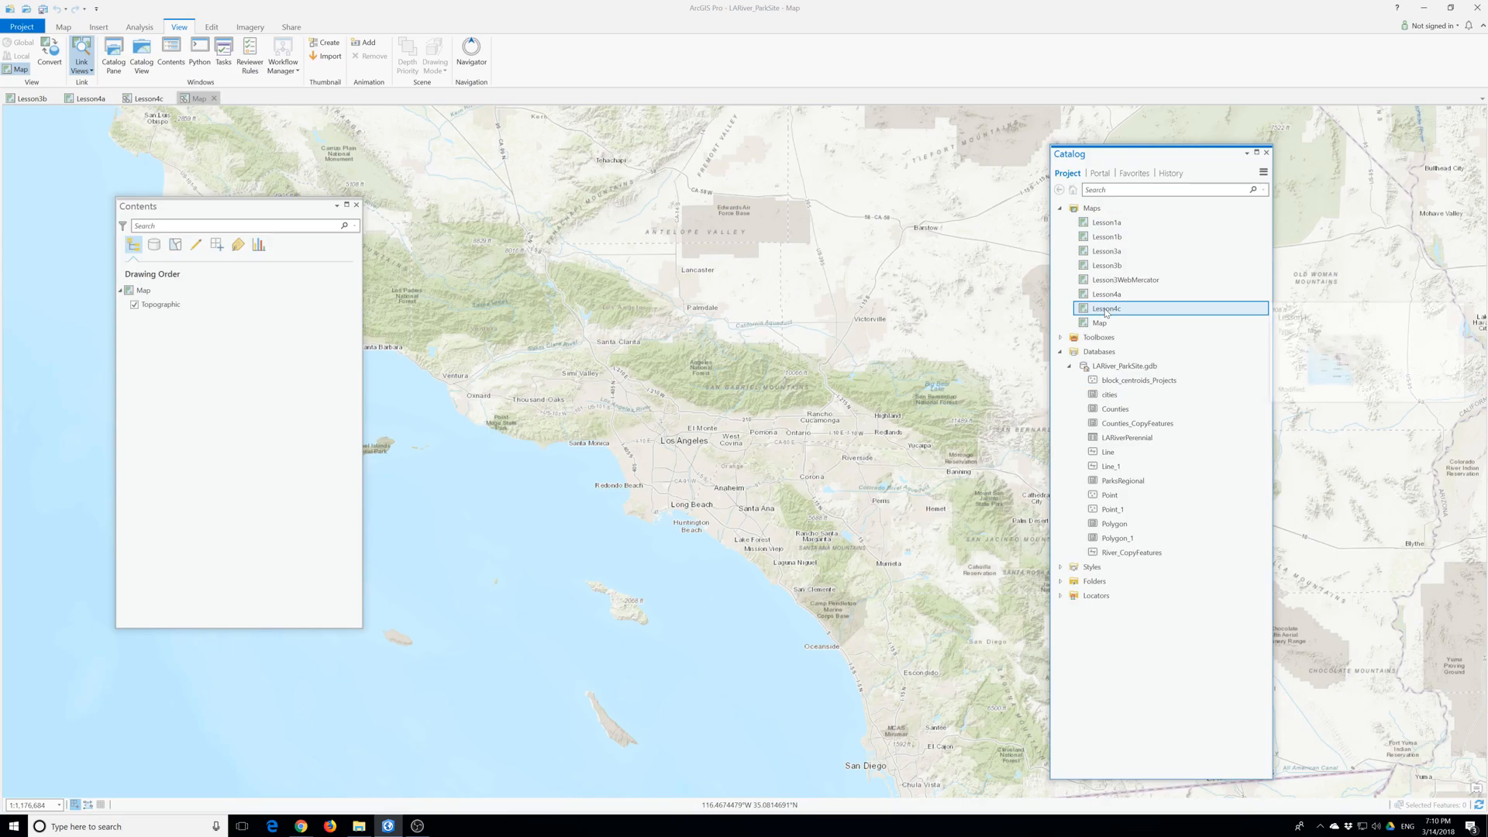
right_click(1105, 311)
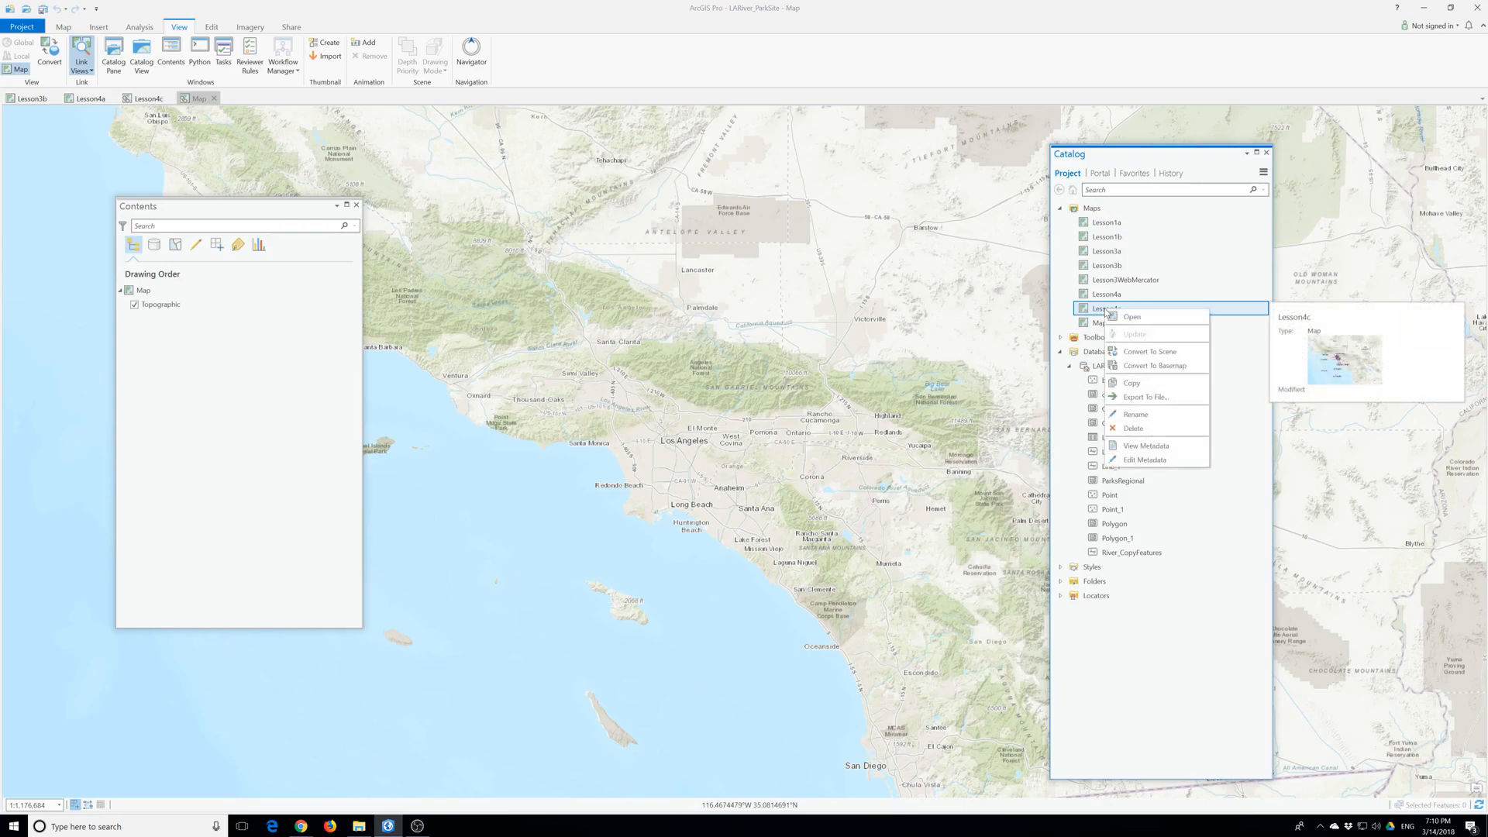
left_click(1133, 383)
right_click(1092, 212)
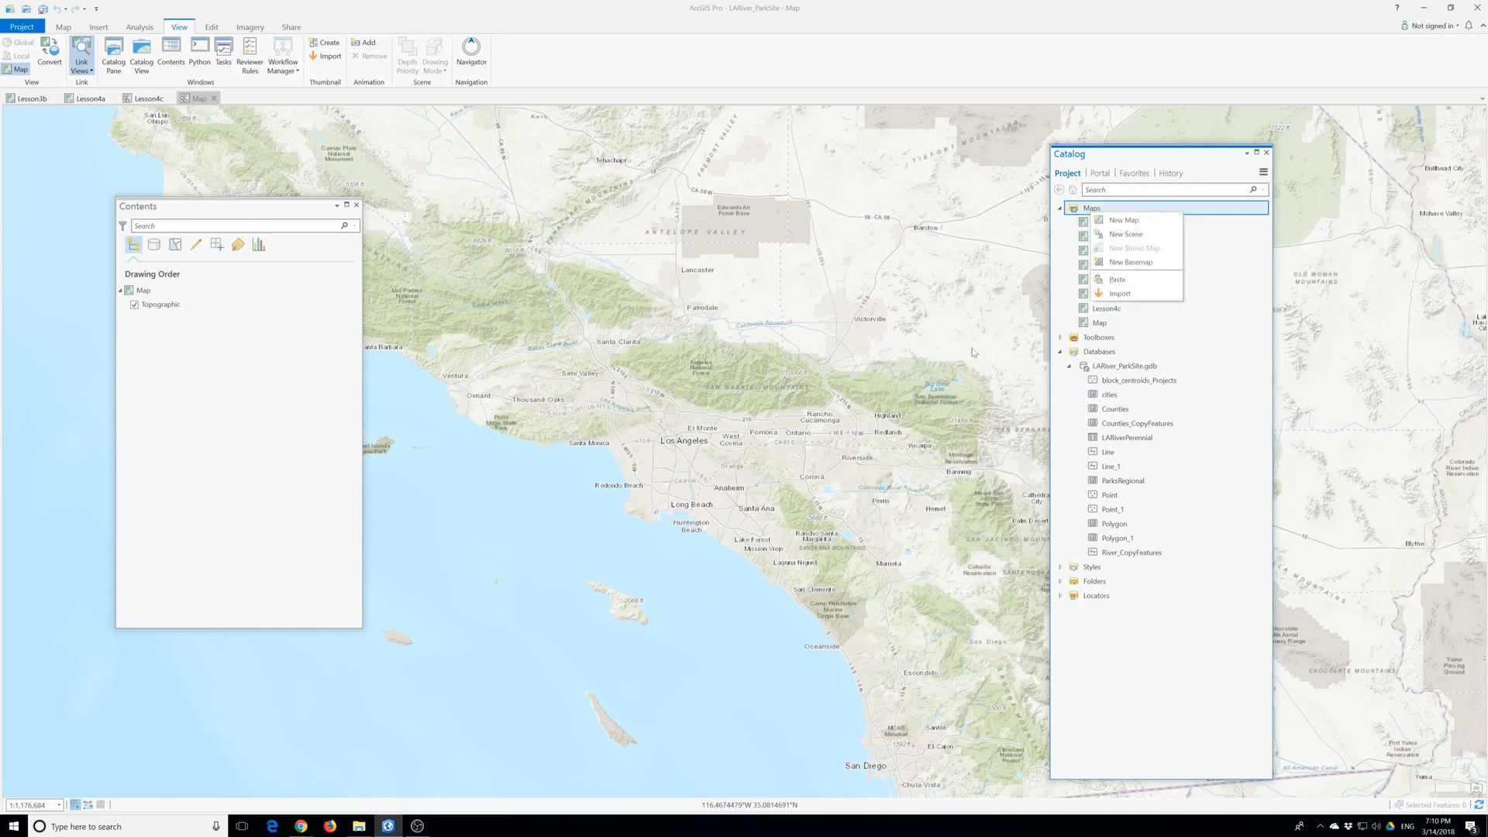
left_click(1122, 281)
- Rename the copied Lesson4c map as Lesson4d
left_click(1120, 325)
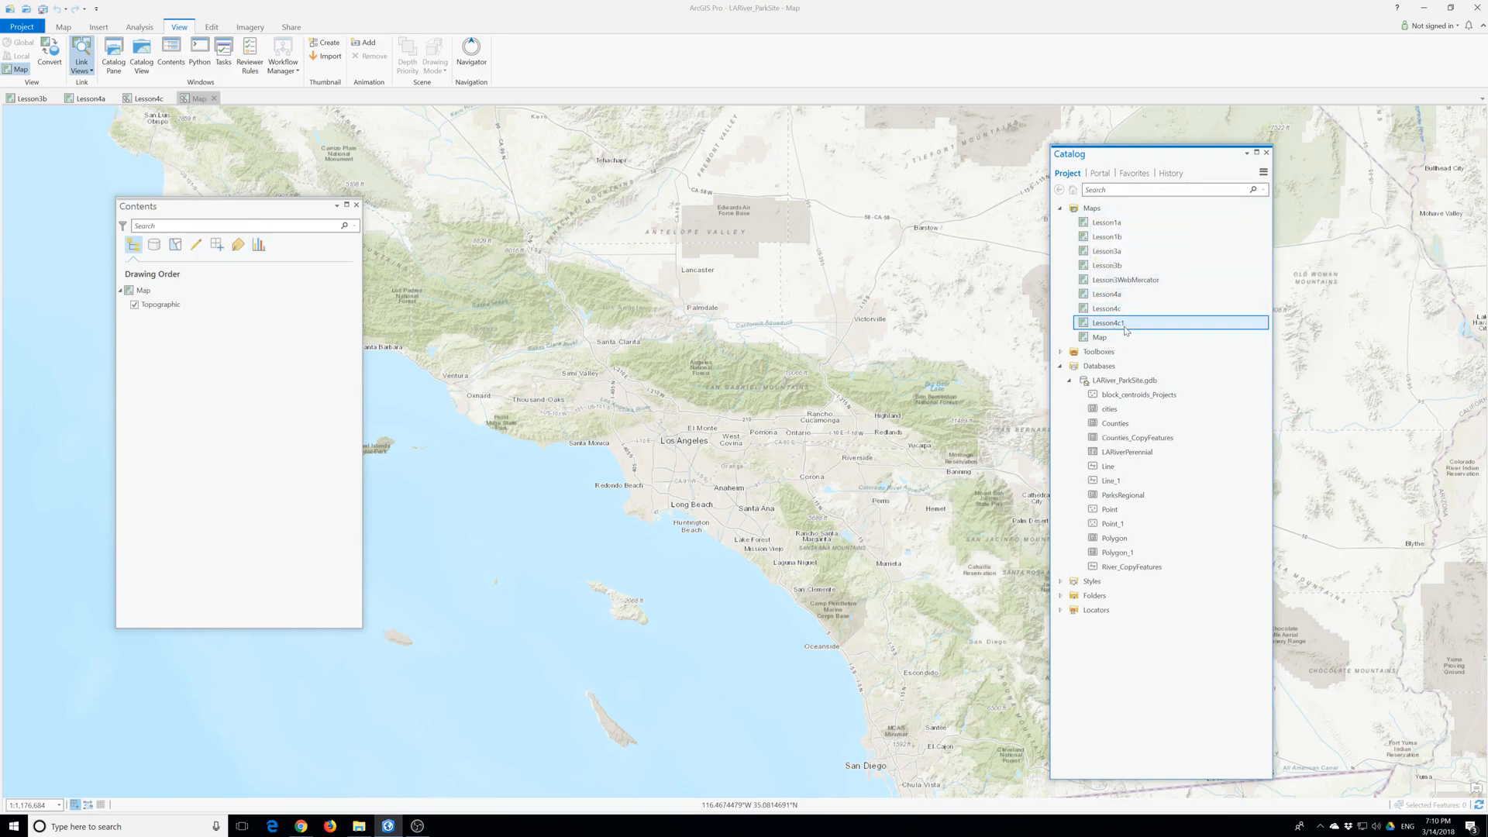
left_click(1126, 331)
left_click(1127, 324)
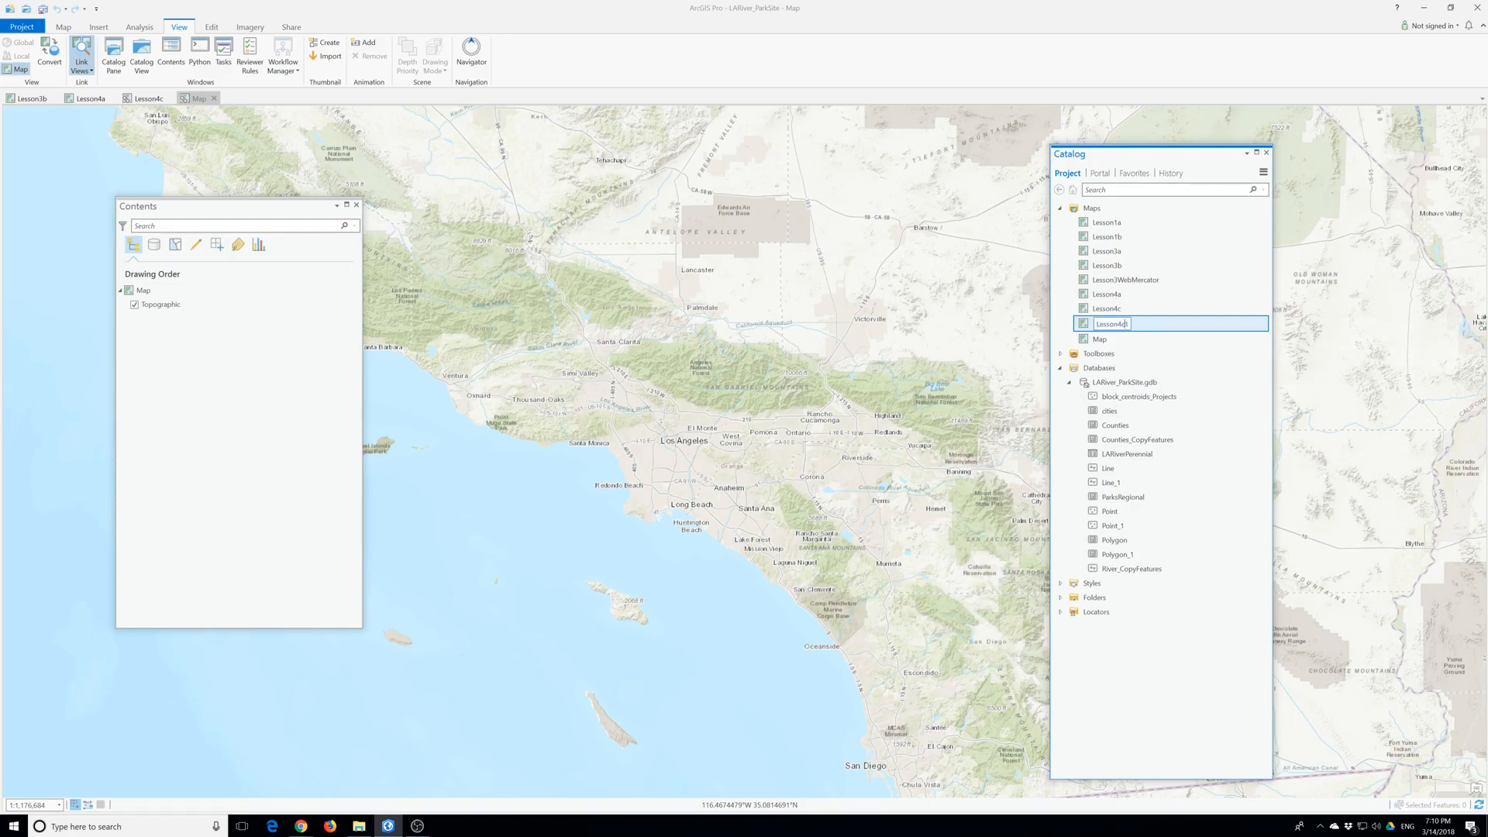
key("BackSpace")
key("BackSpace")
type("d")
key("Return")
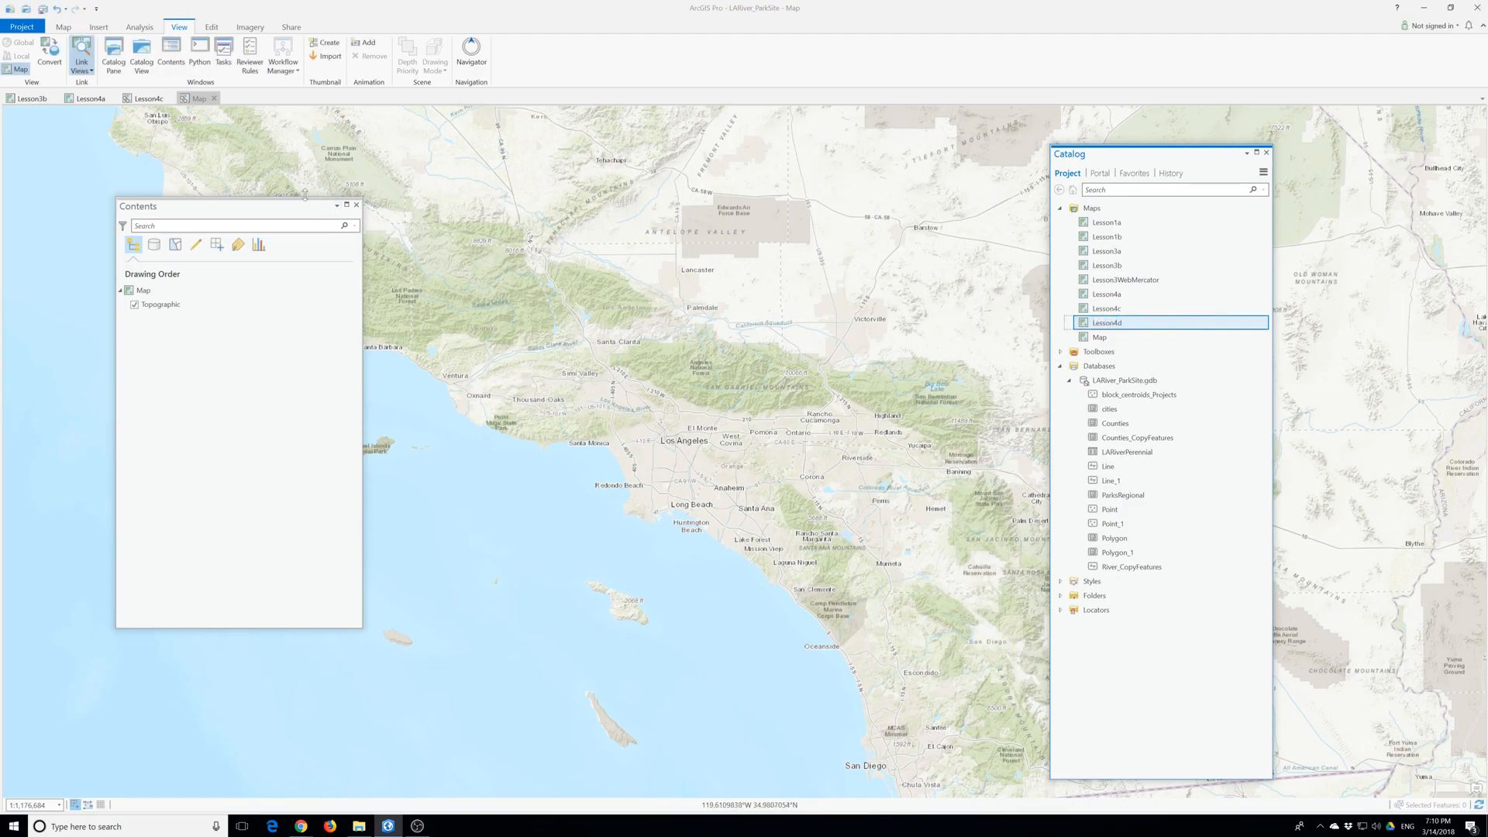
- Close all open map views, including Map, Lesson4c, Lesson4a and Lesson3b, and open the Lesson4d map
left_click(214, 99)
left_click(170, 99)
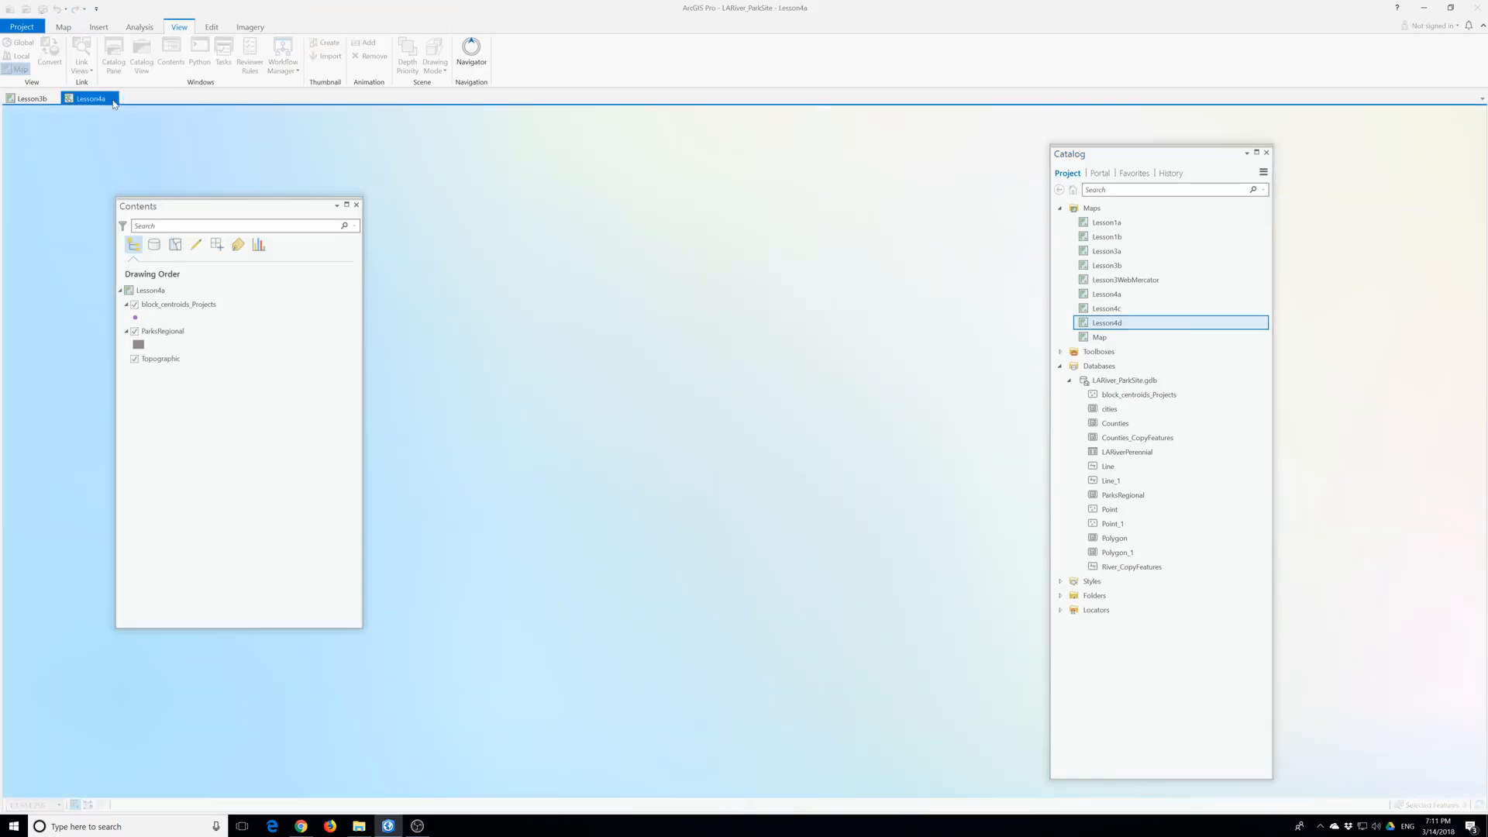
left_click(112, 98)
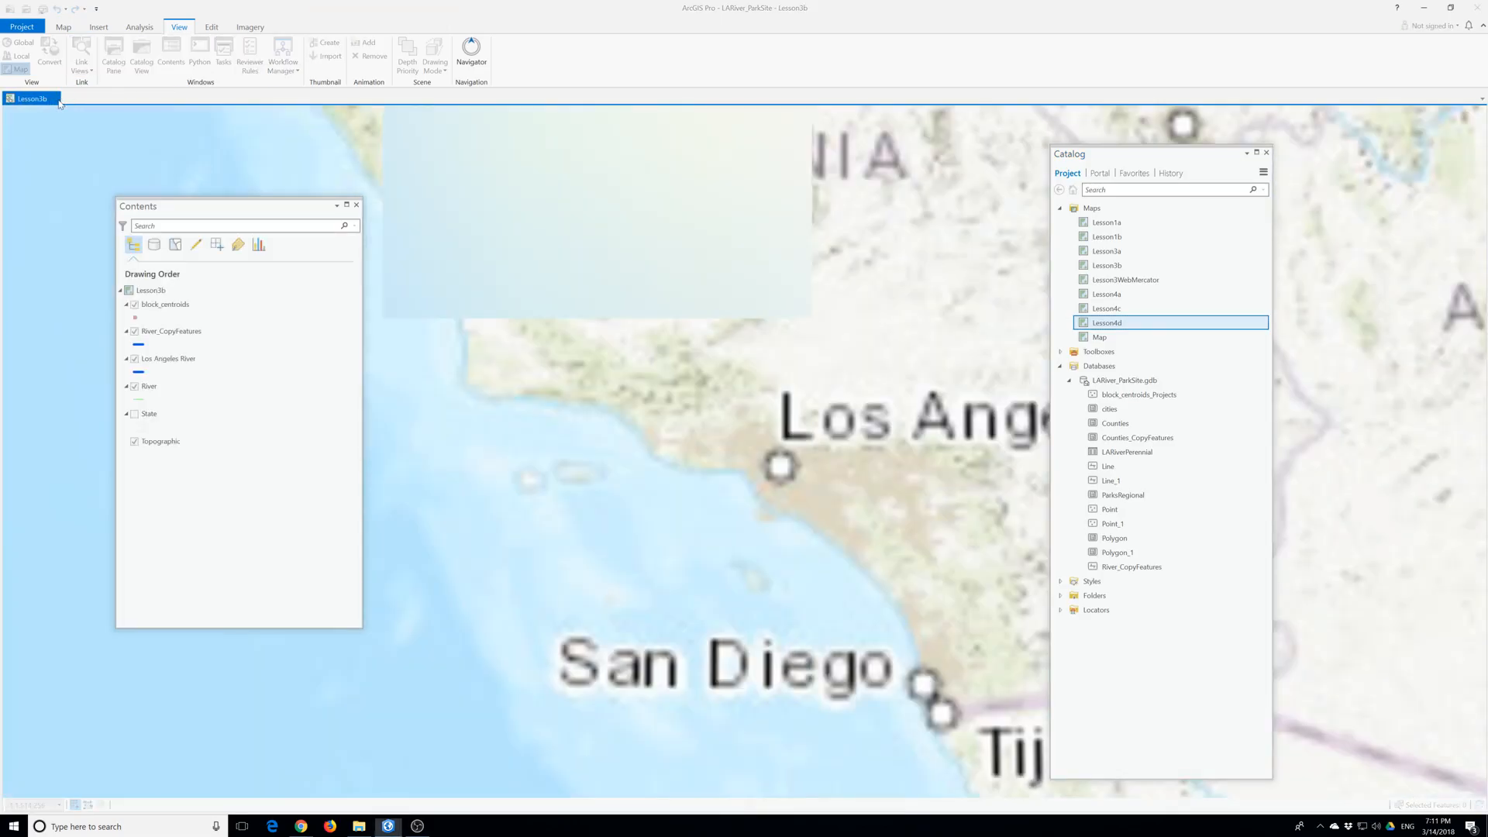
left_click(60, 104)
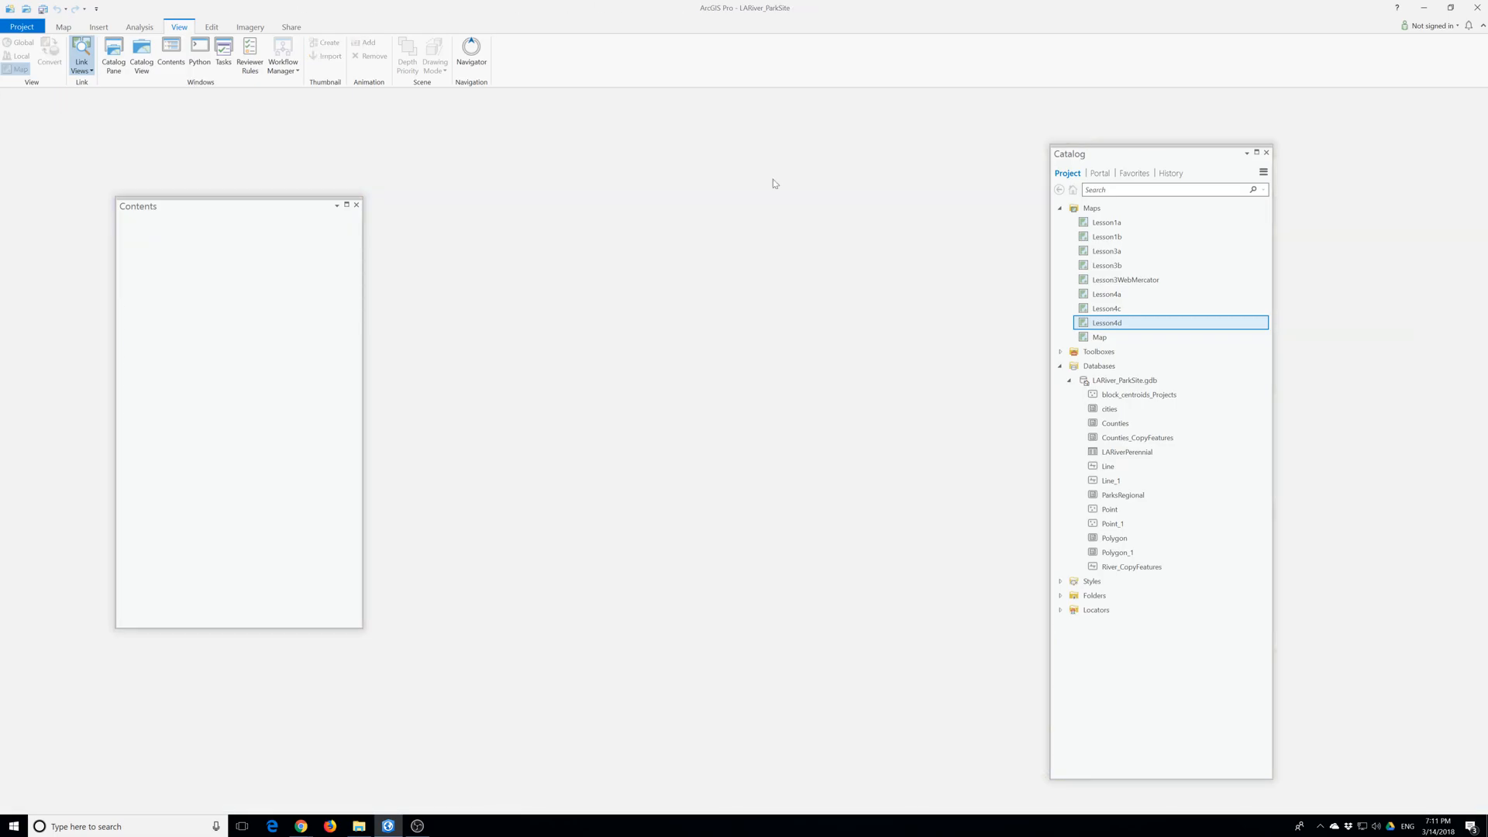
double_click(1106, 322)
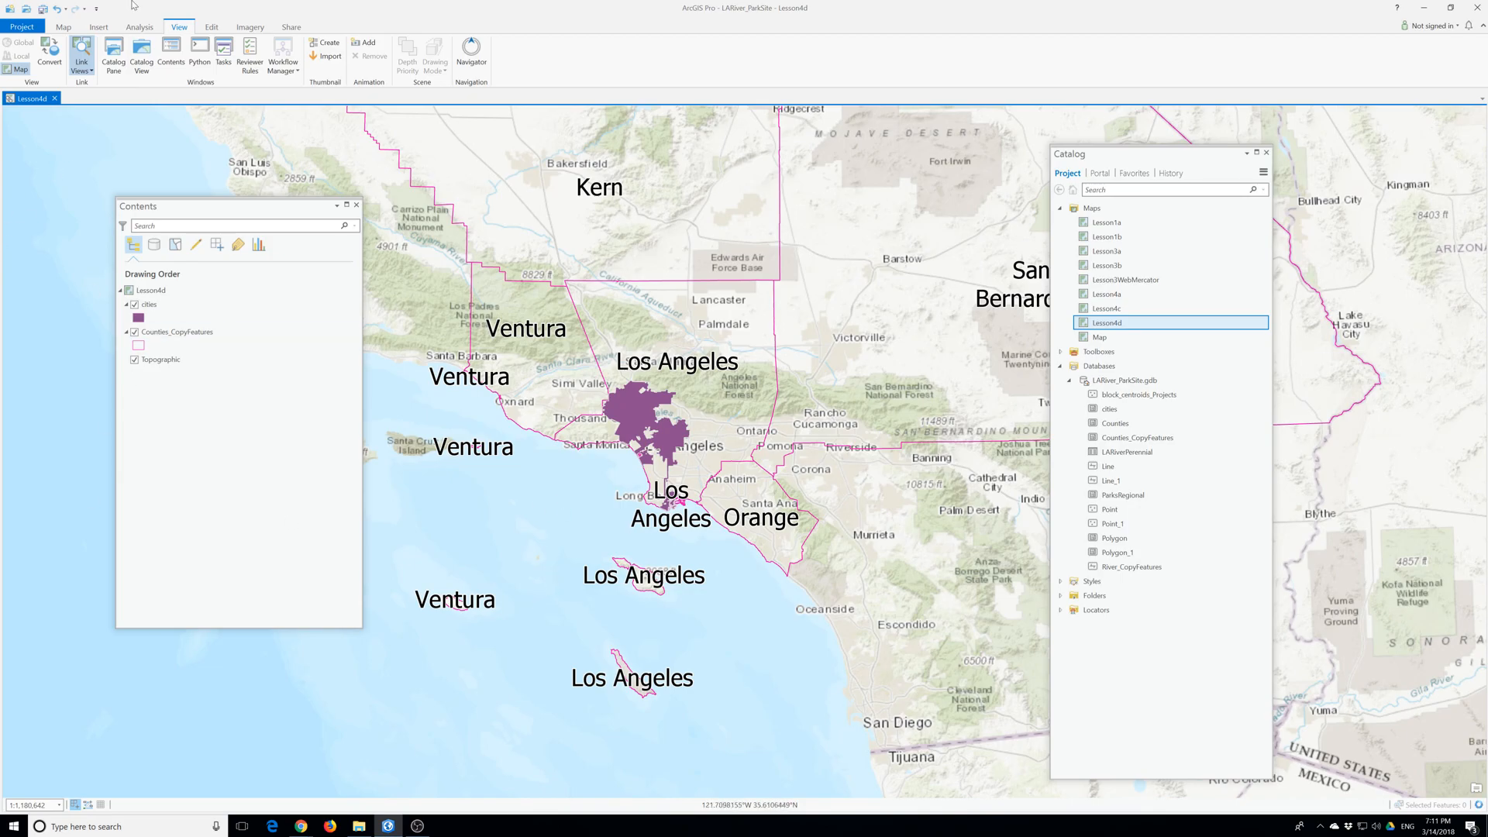
- Open the Dissolve geoprocessing tool
left_click(139, 27)
left_click(593, 54)
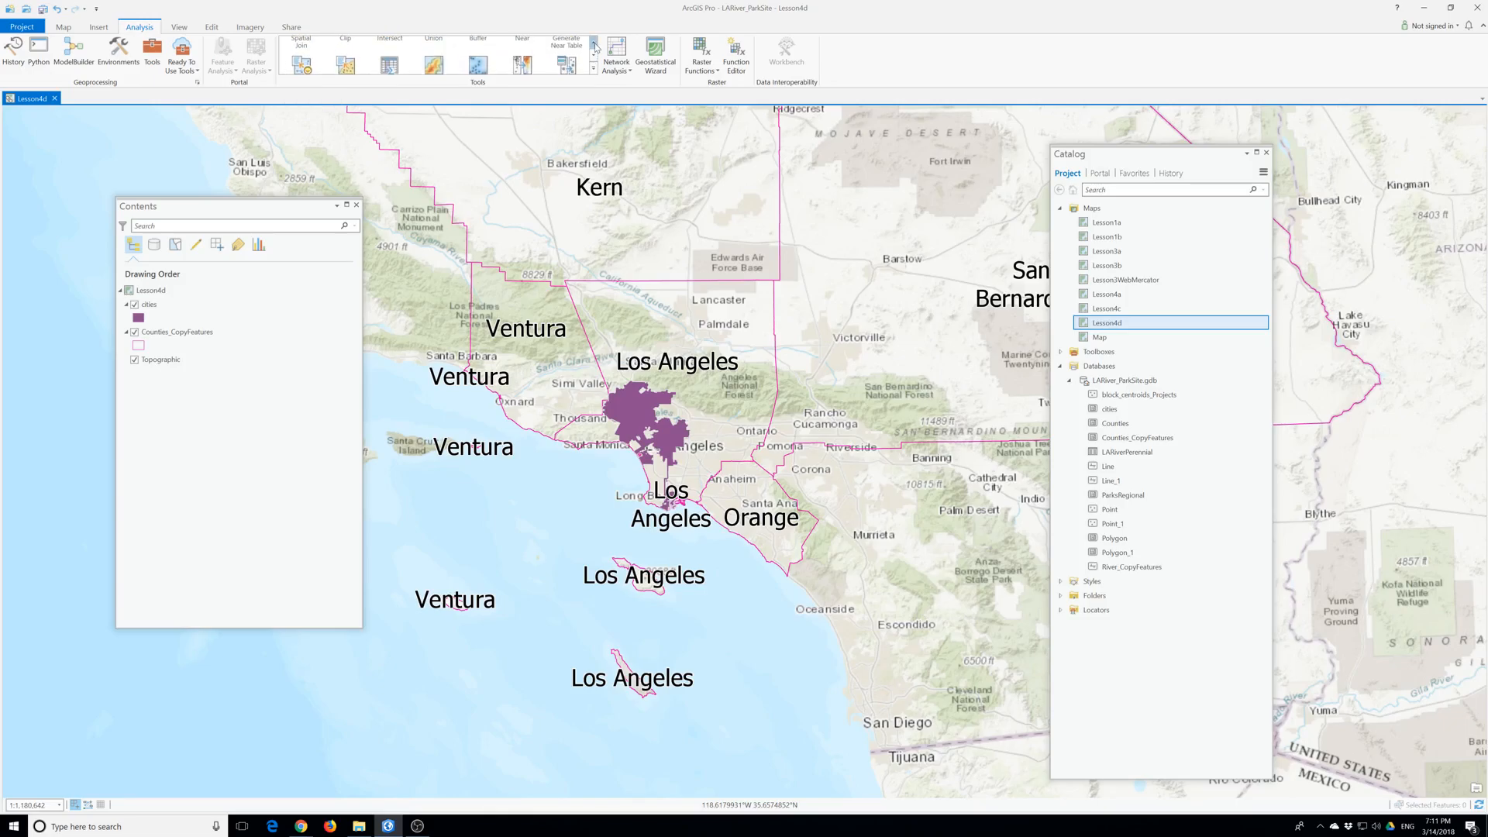
left_click(593, 59)
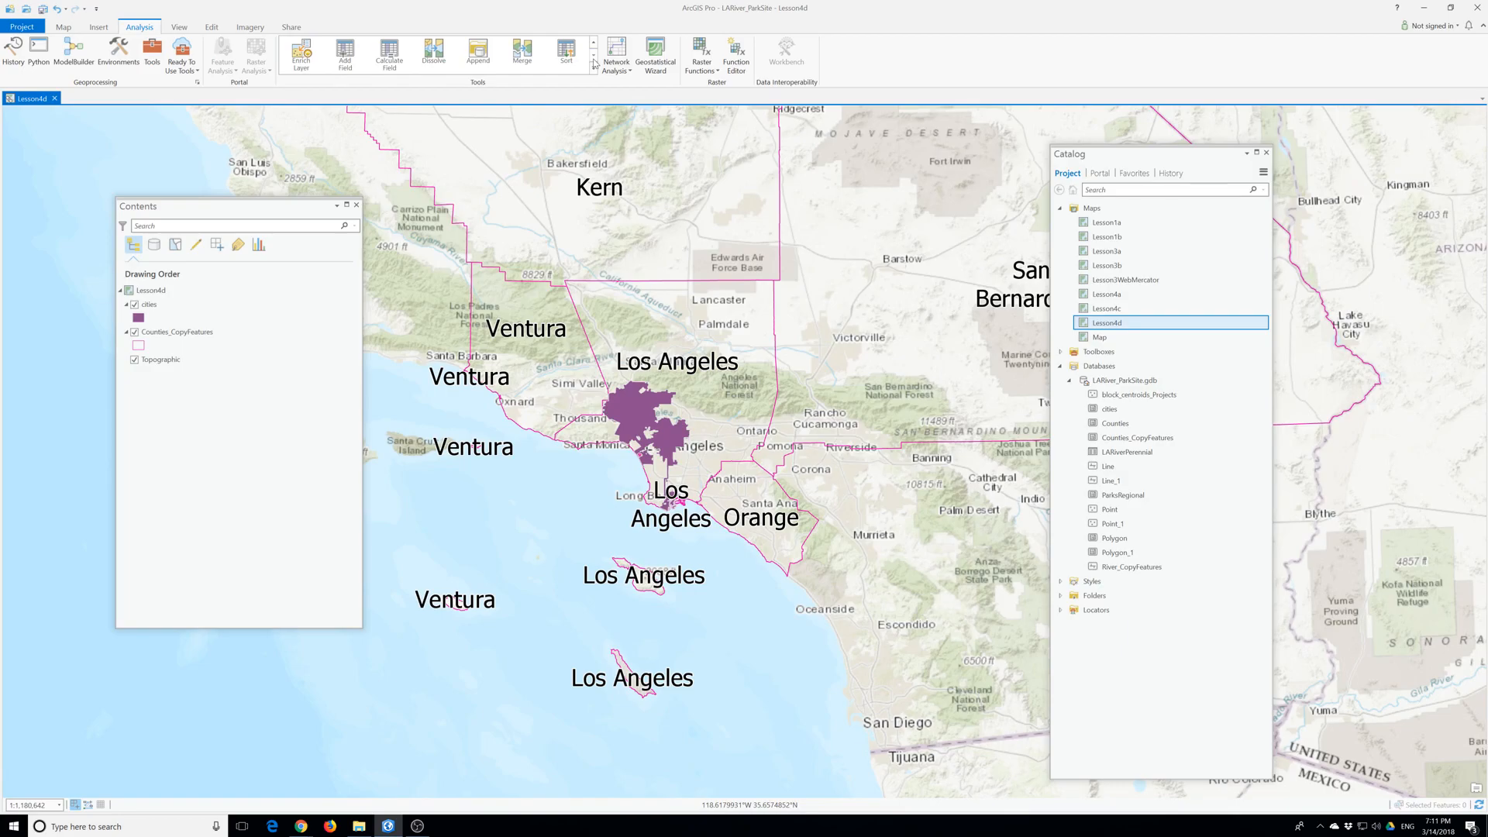
left_click(434, 53)
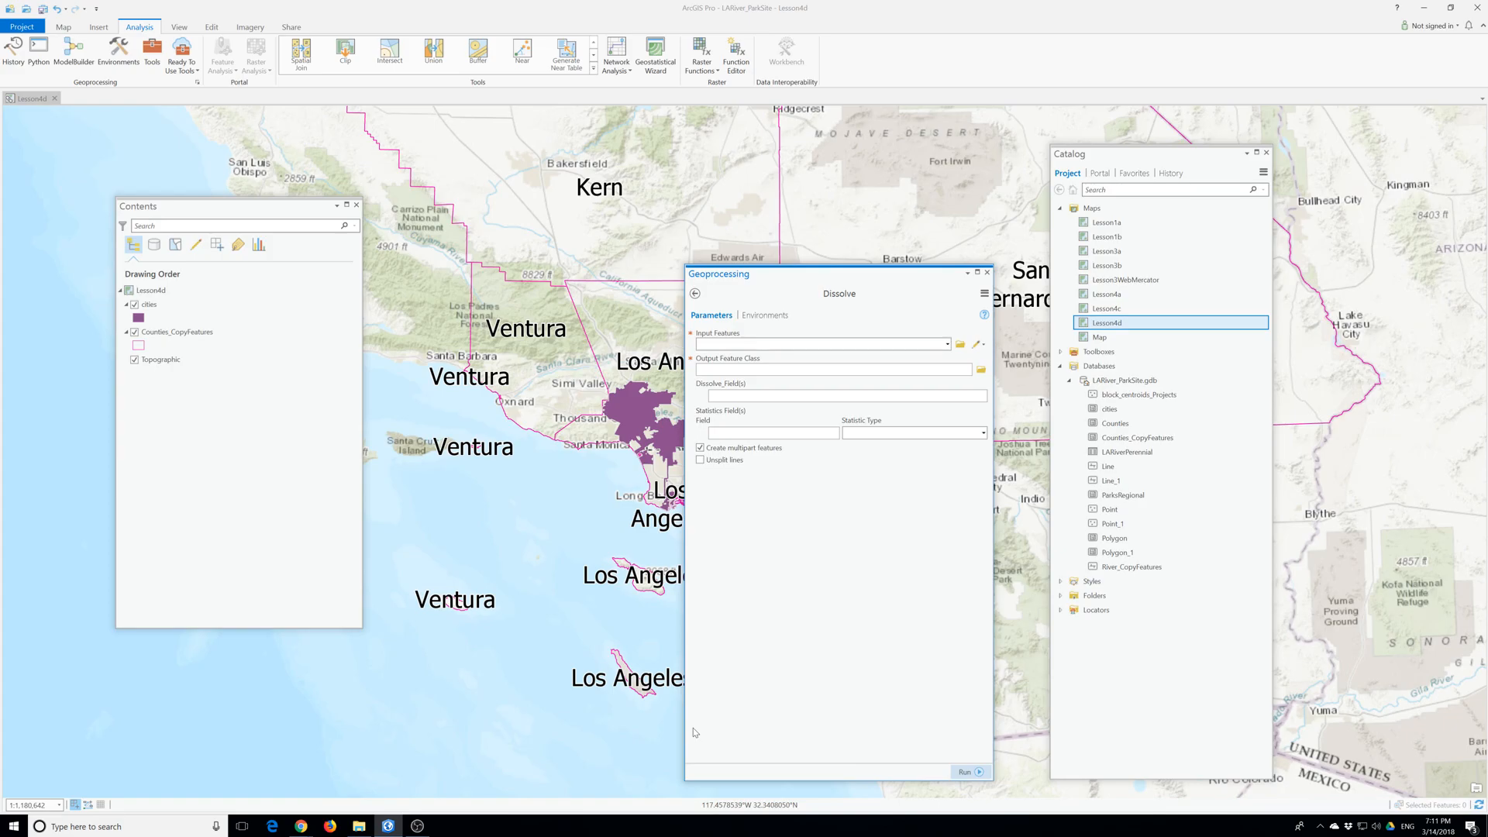
- Browse for the Dissolve input features in the project's UGIS3 > ParkSite > SourceData folder
left_click(946, 344)
left_click(947, 344)
left_click(960, 344)
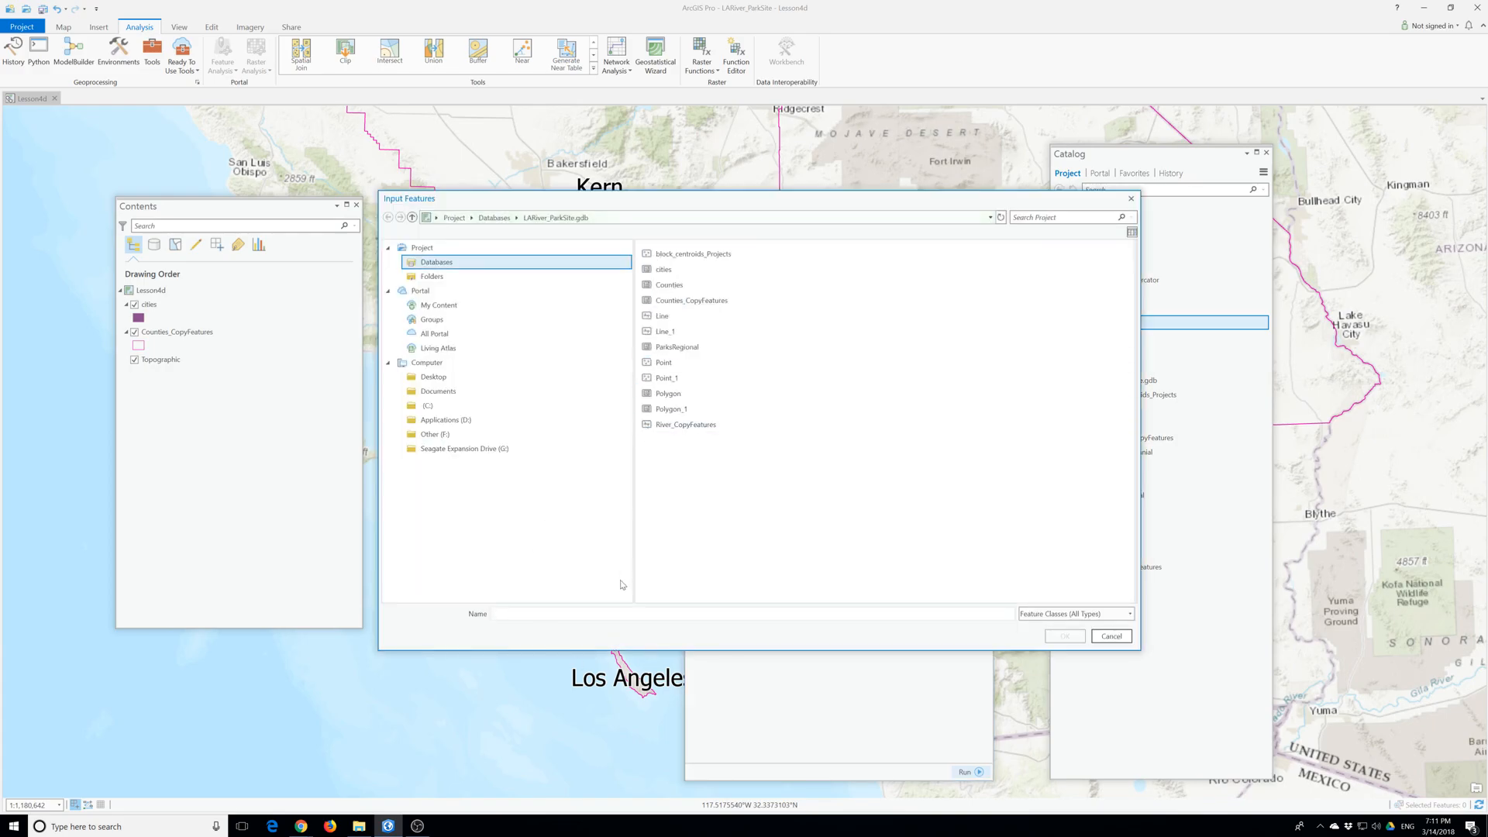
left_click(432, 277)
left_click(665, 271)
double_click(667, 271)
double_click(666, 271)
double_click(667, 271)
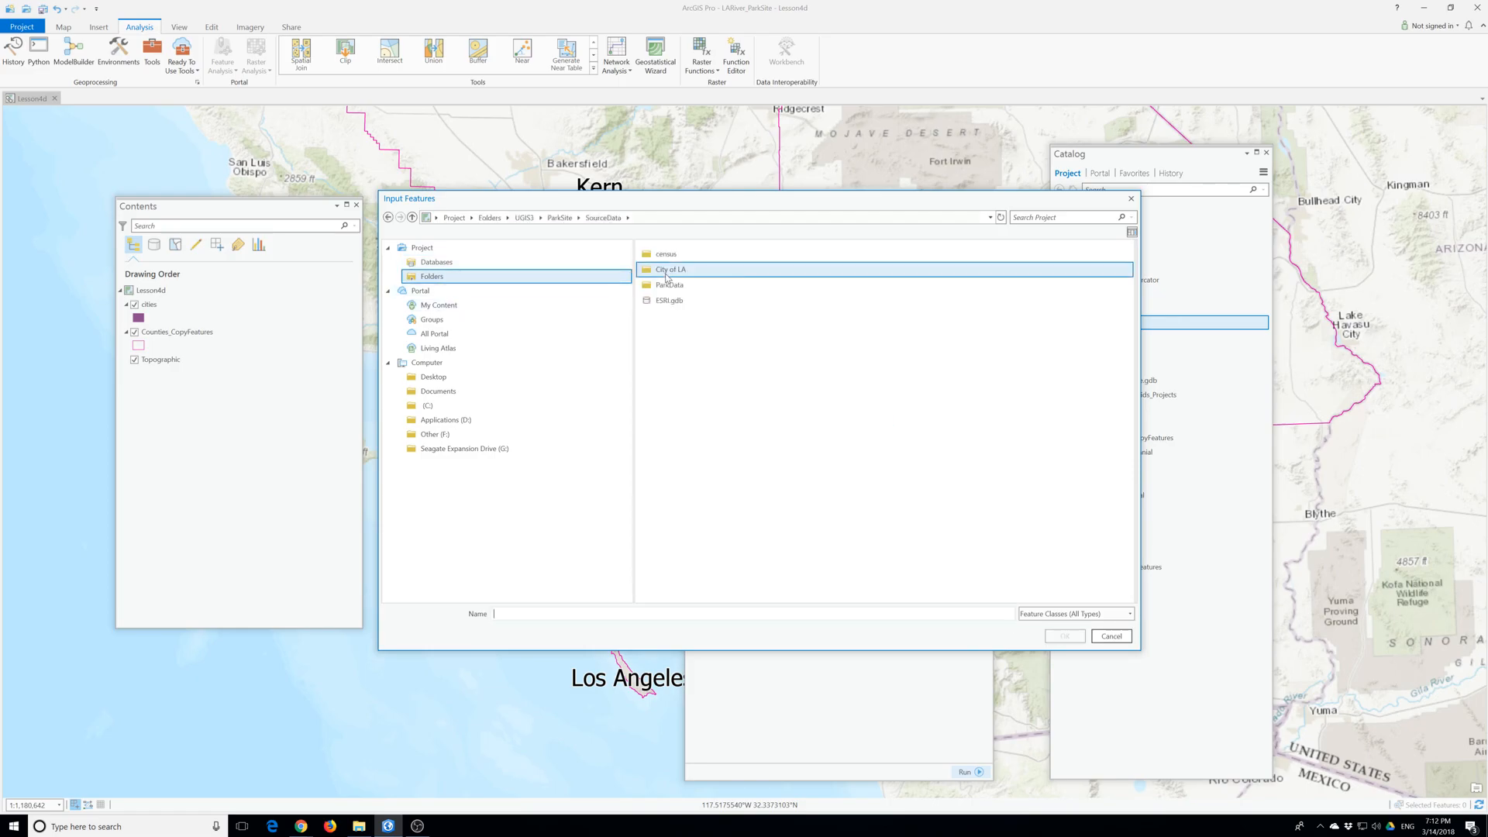
- Search ESRI.gdb, including its Hydro dataset, and the SourceData folder for the river features
double_click(666, 300)
left_click(664, 271)
double_click(665, 271)
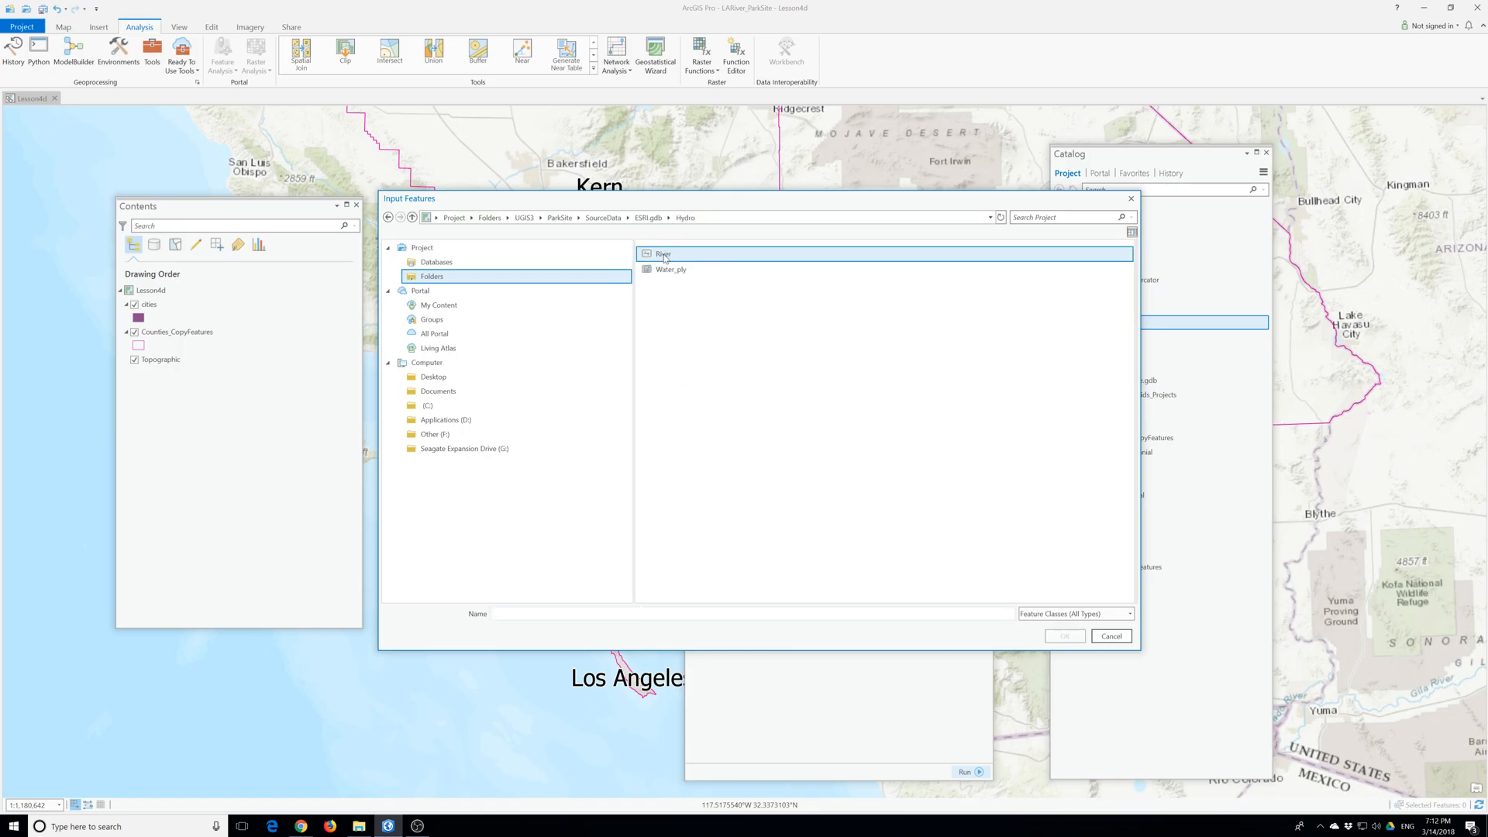
left_click(648, 218)
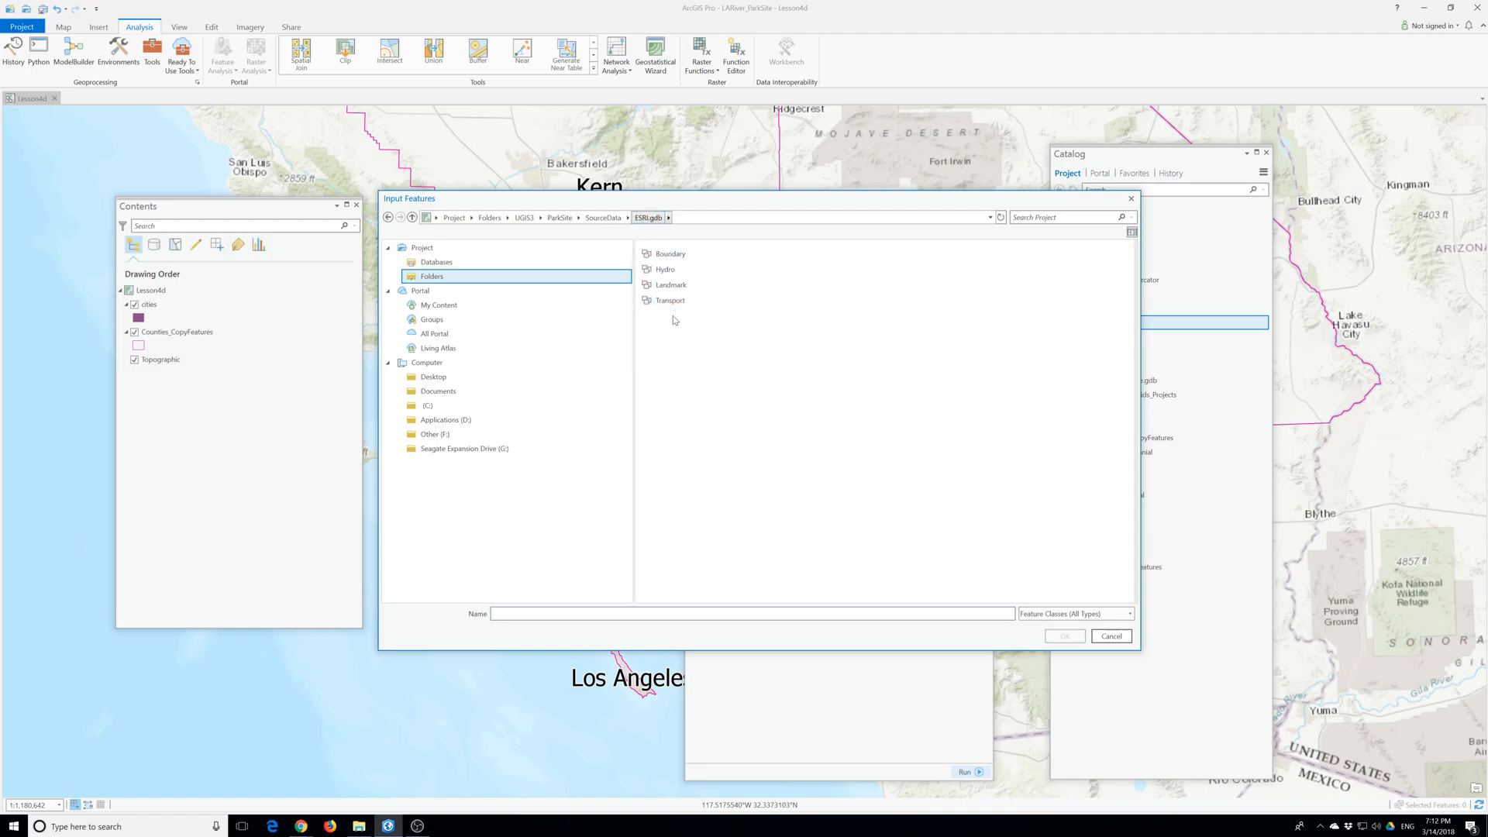
left_click(603, 218)
double_click(669, 284)
left_click(603, 218)
- Set LARiver.shp from the City of LA folder as the Dissolve input features
double_click(670, 269)
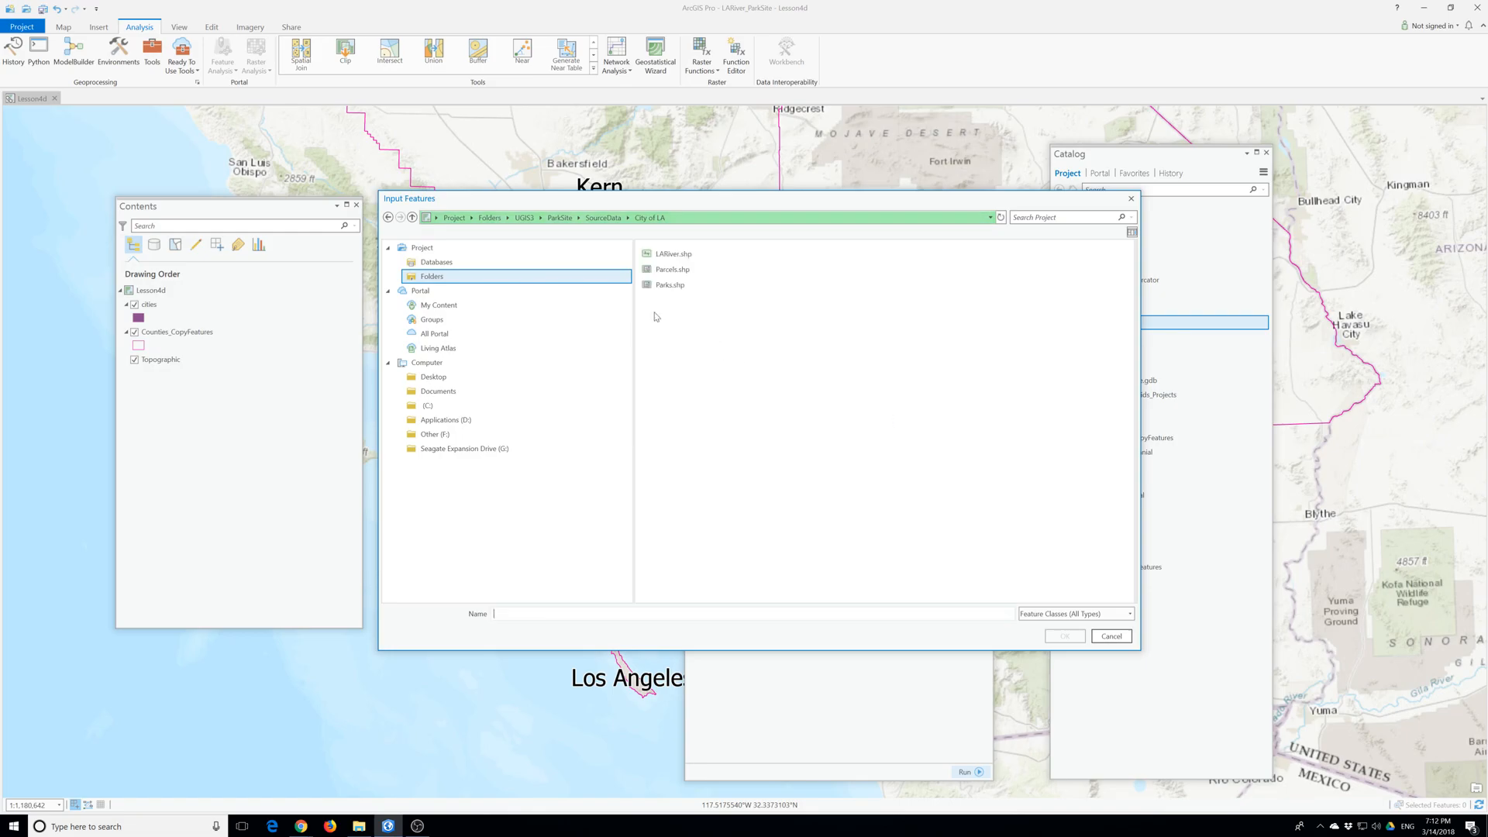
left_click(673, 253)
left_click(1070, 637)
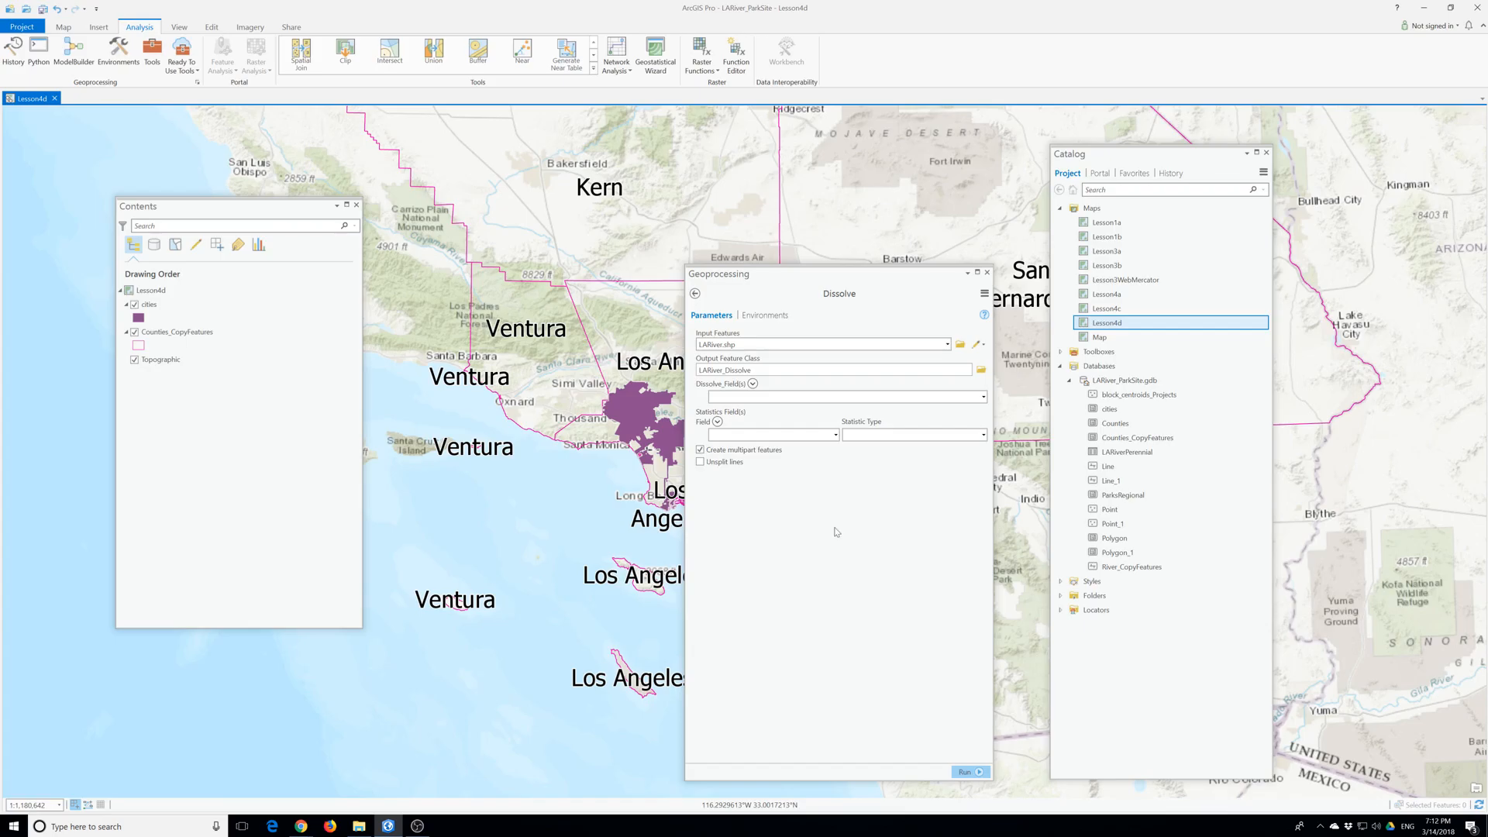
- Dissolve the river by the NAME field into LARiver_Dissolve in LARiver_ParkSite.gdb, and open the new layer's attribute table
left_click(772, 371)
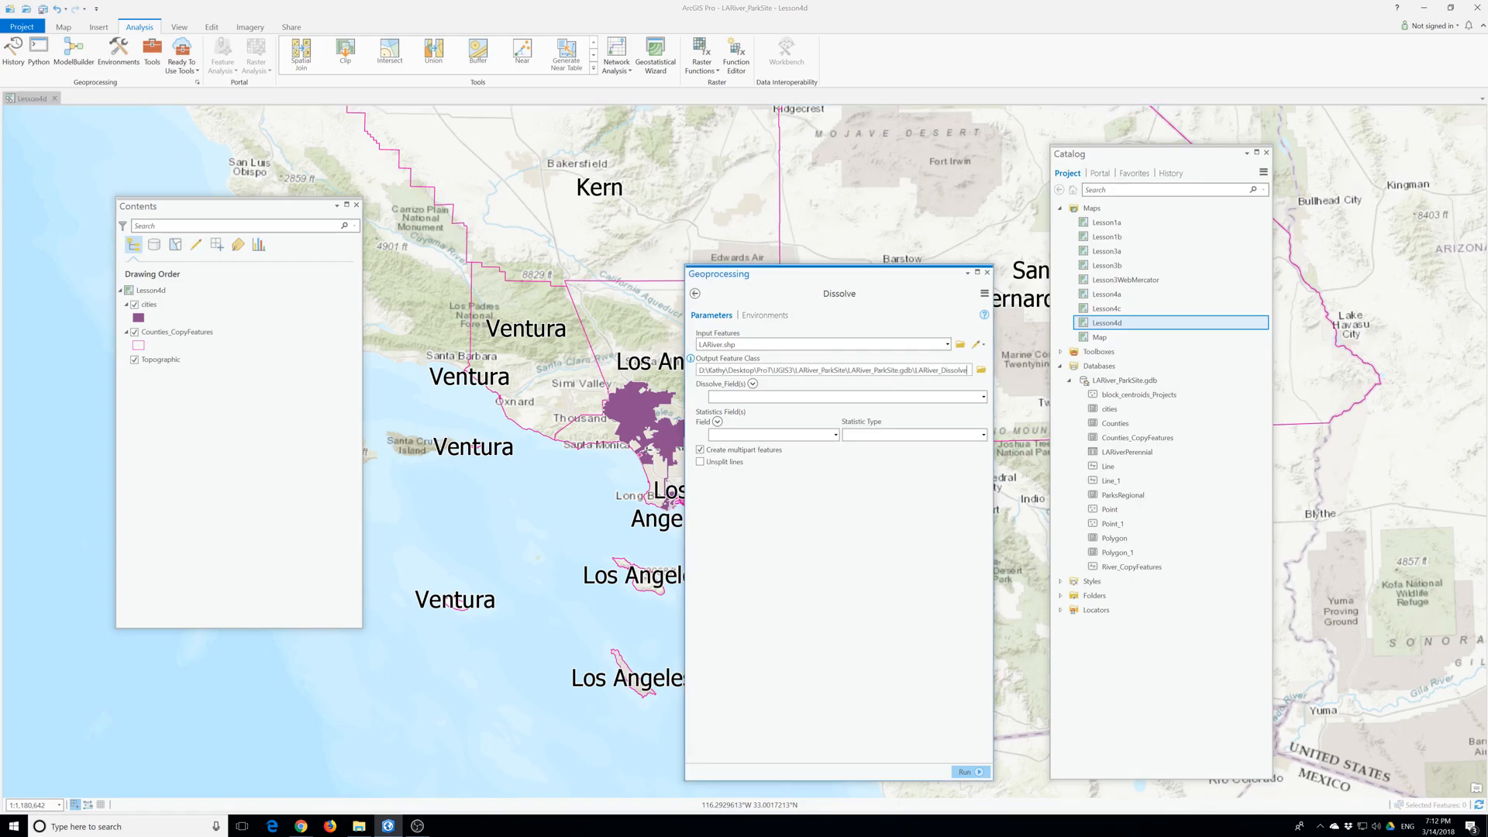
key("Tab")
left_click(983, 397)
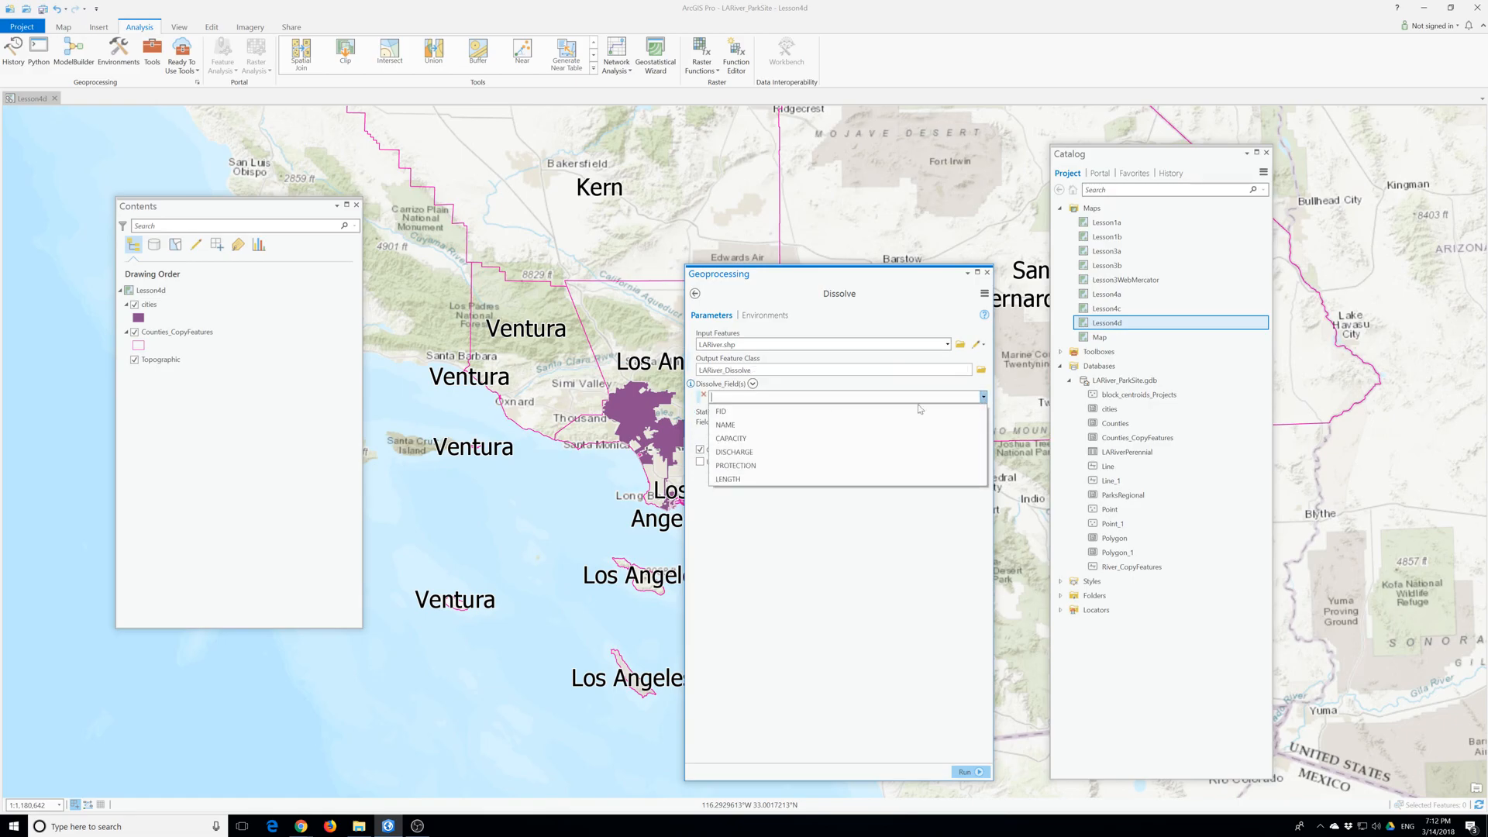
left_click(757, 425)
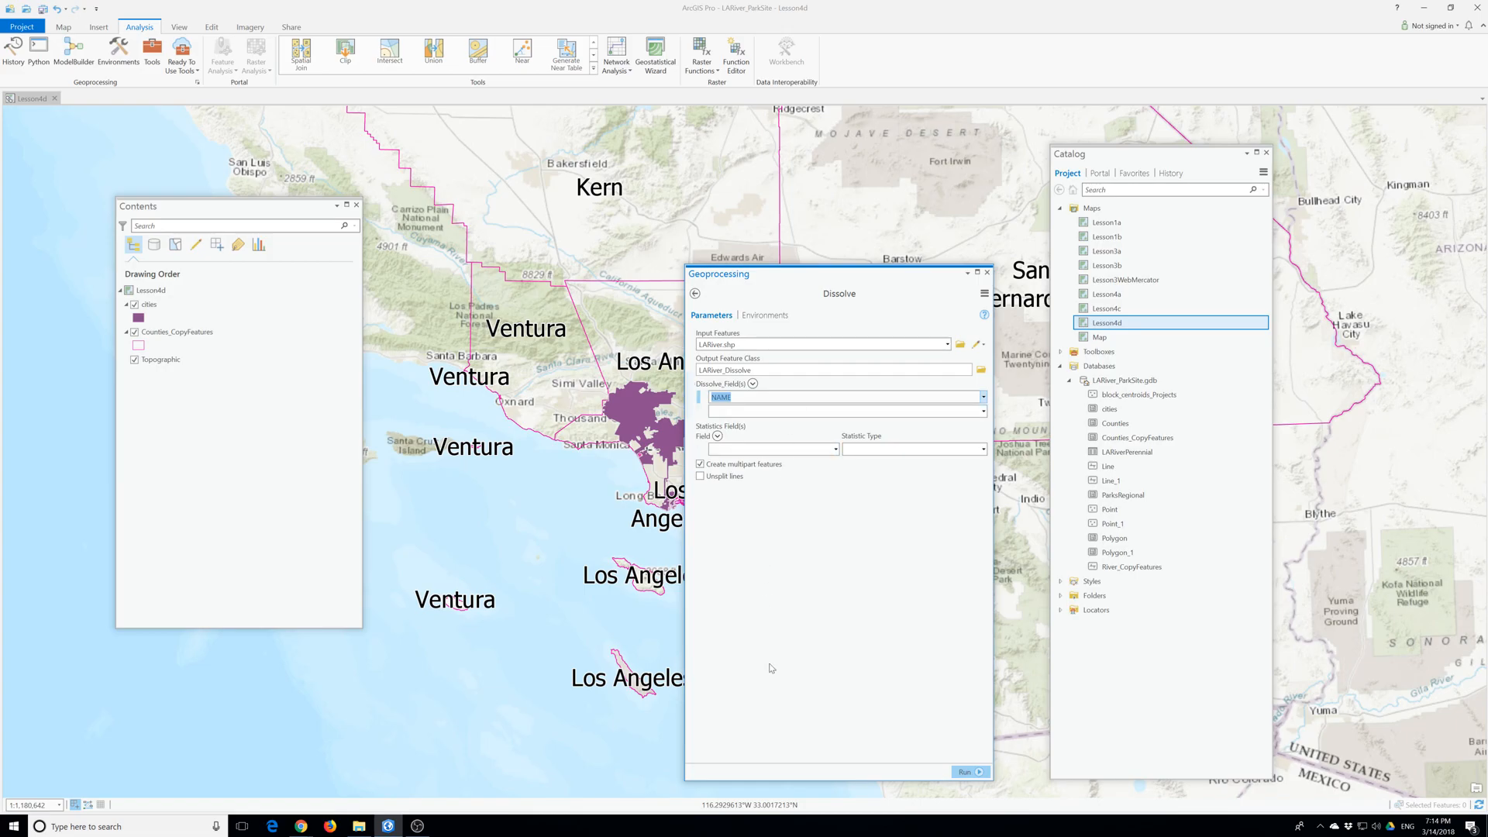
left_click(966, 772)
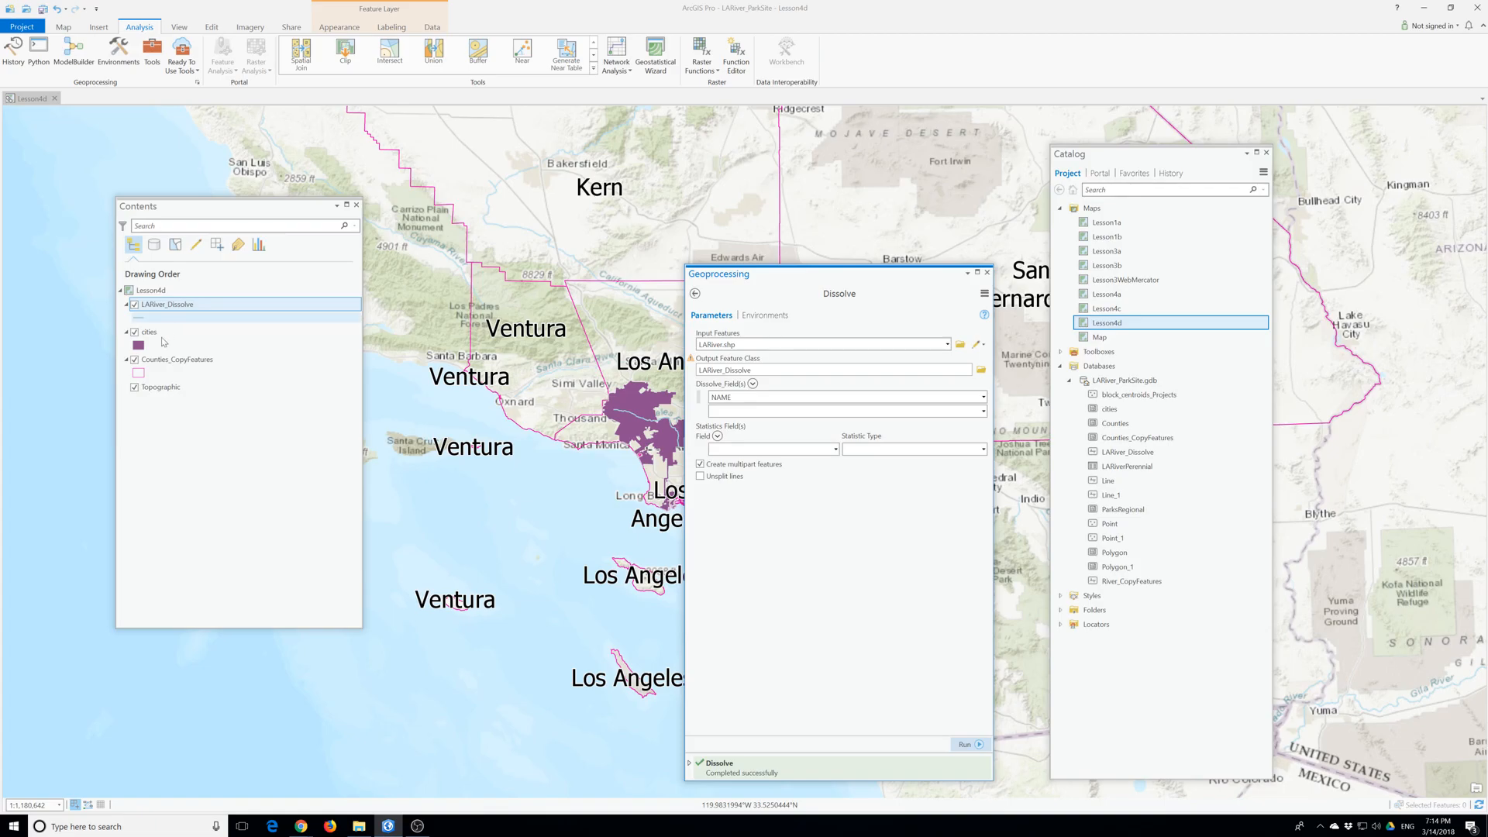
right_click(158, 304)
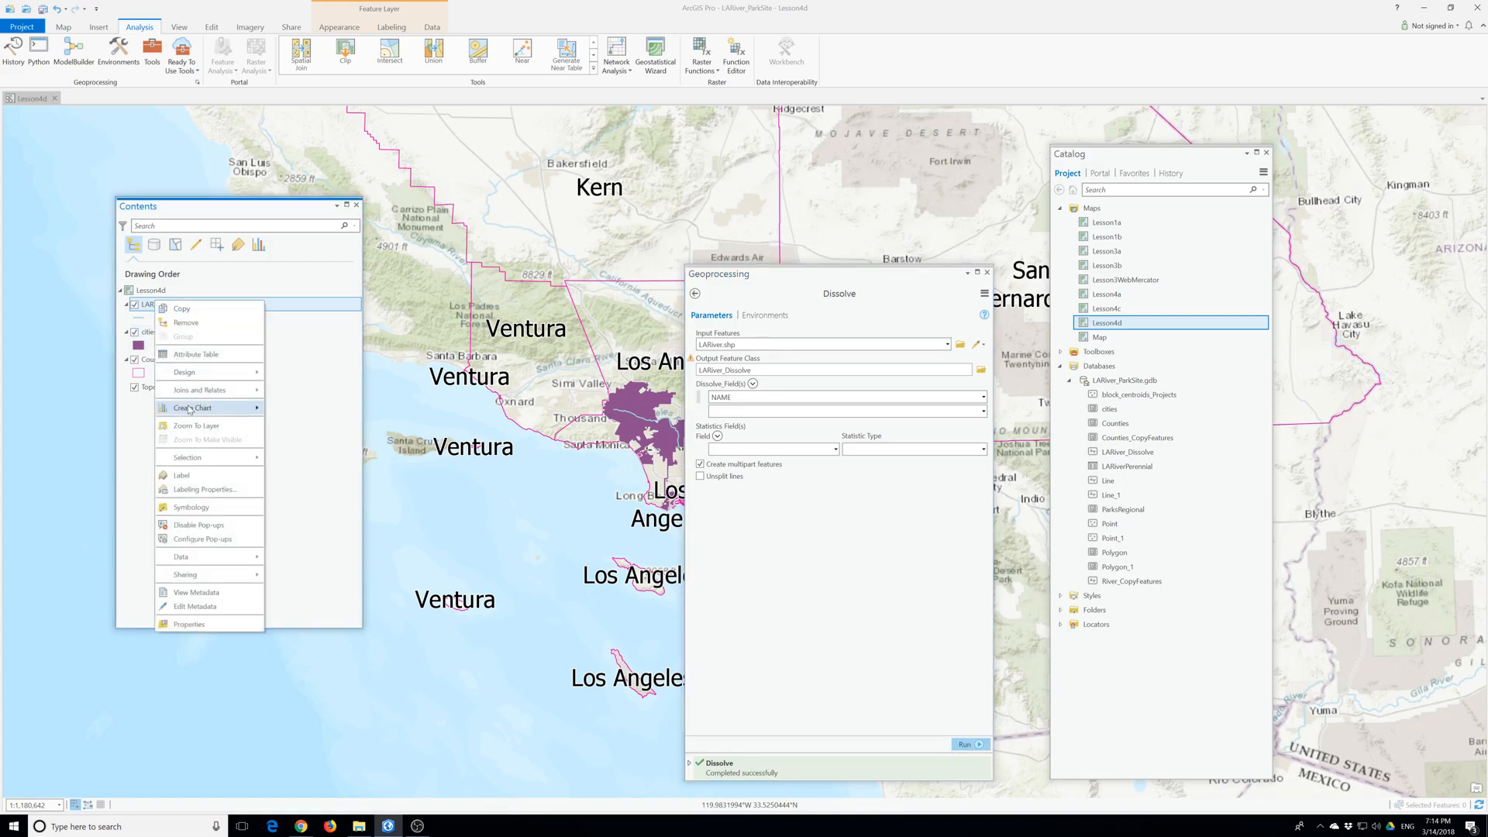
left_click(195, 354)
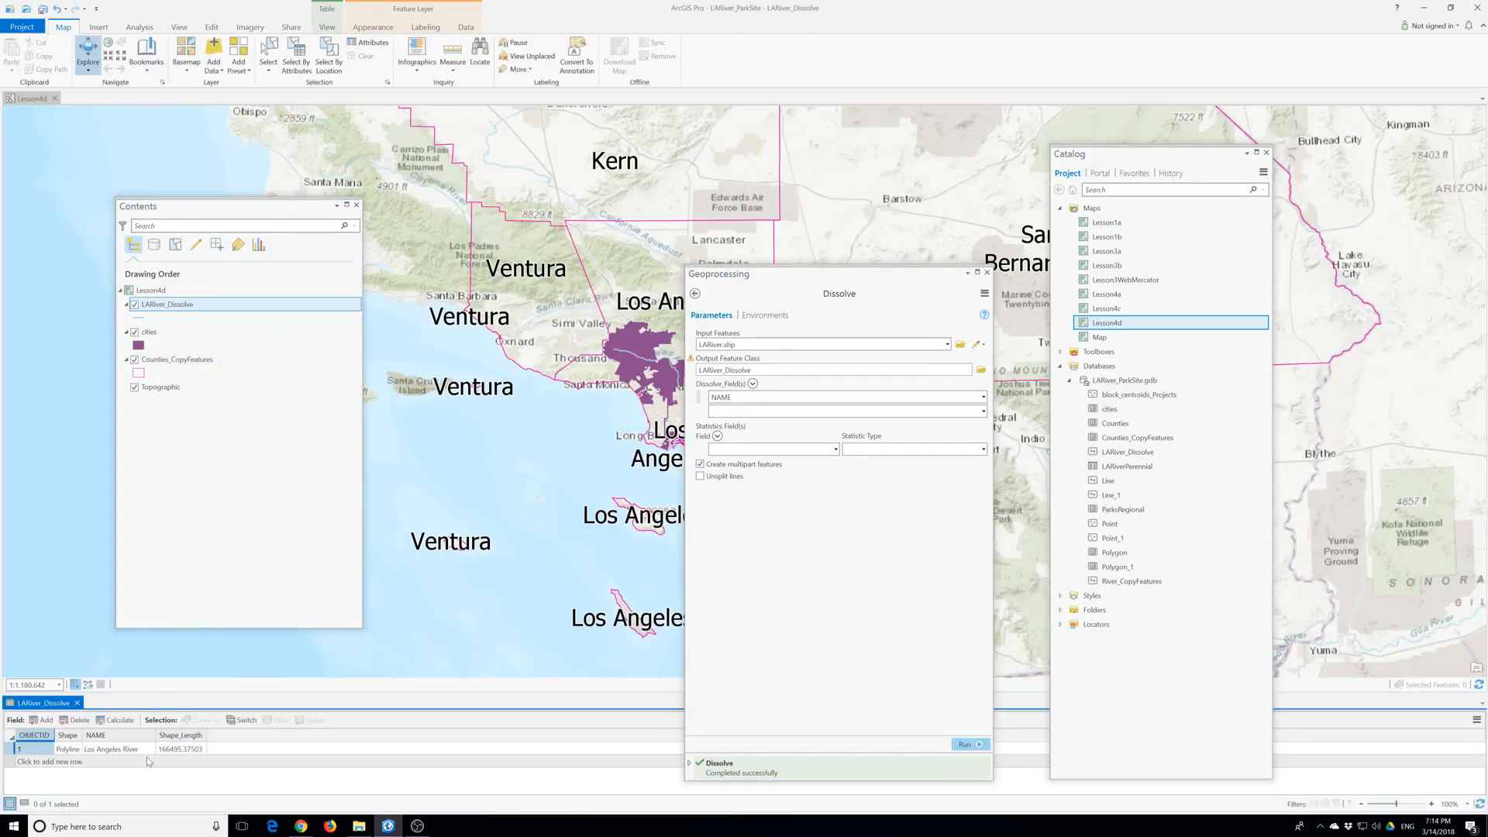
- Add the original LARiver.shp from UGIS3 > ParkSite > SourceData > City of LA to the Lesson4d map above LARiver_Dissolve
left_click(1086, 612)
left_click(1061, 611)
left_click(1071, 639)
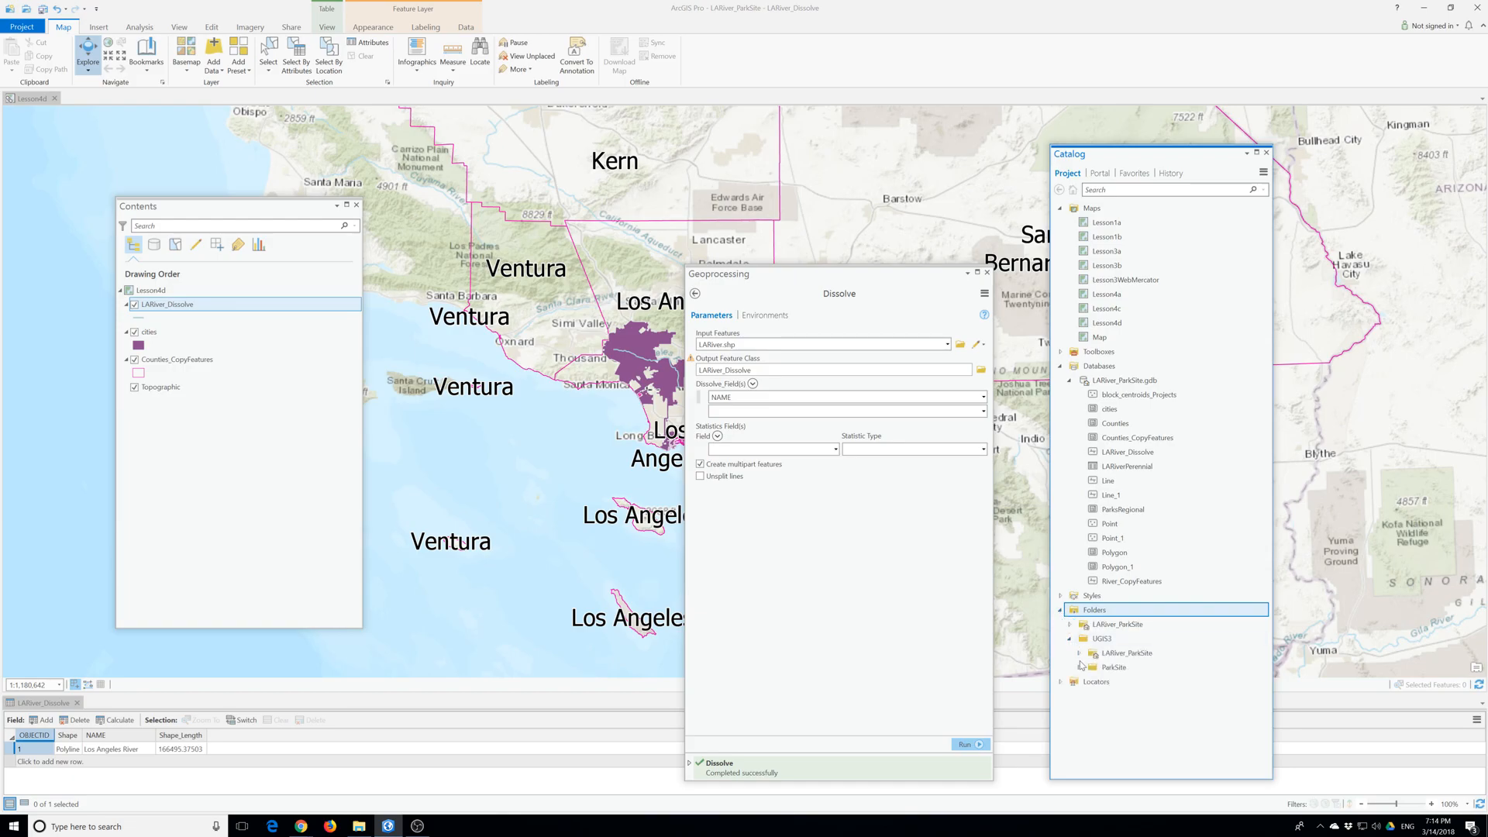
left_click(1087, 655)
left_click(1079, 668)
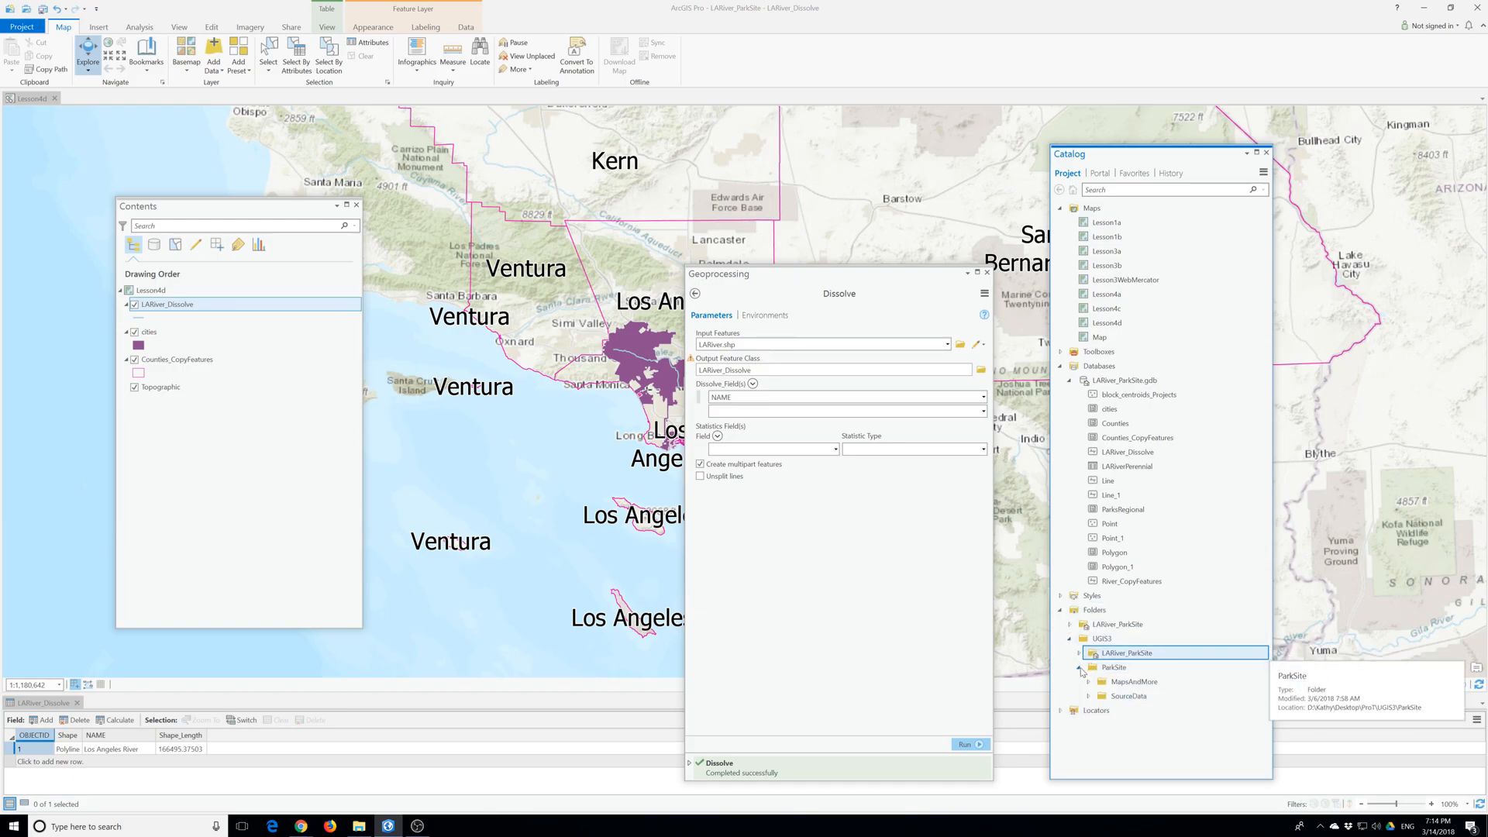
left_click(1120, 696)
left_click(1088, 696)
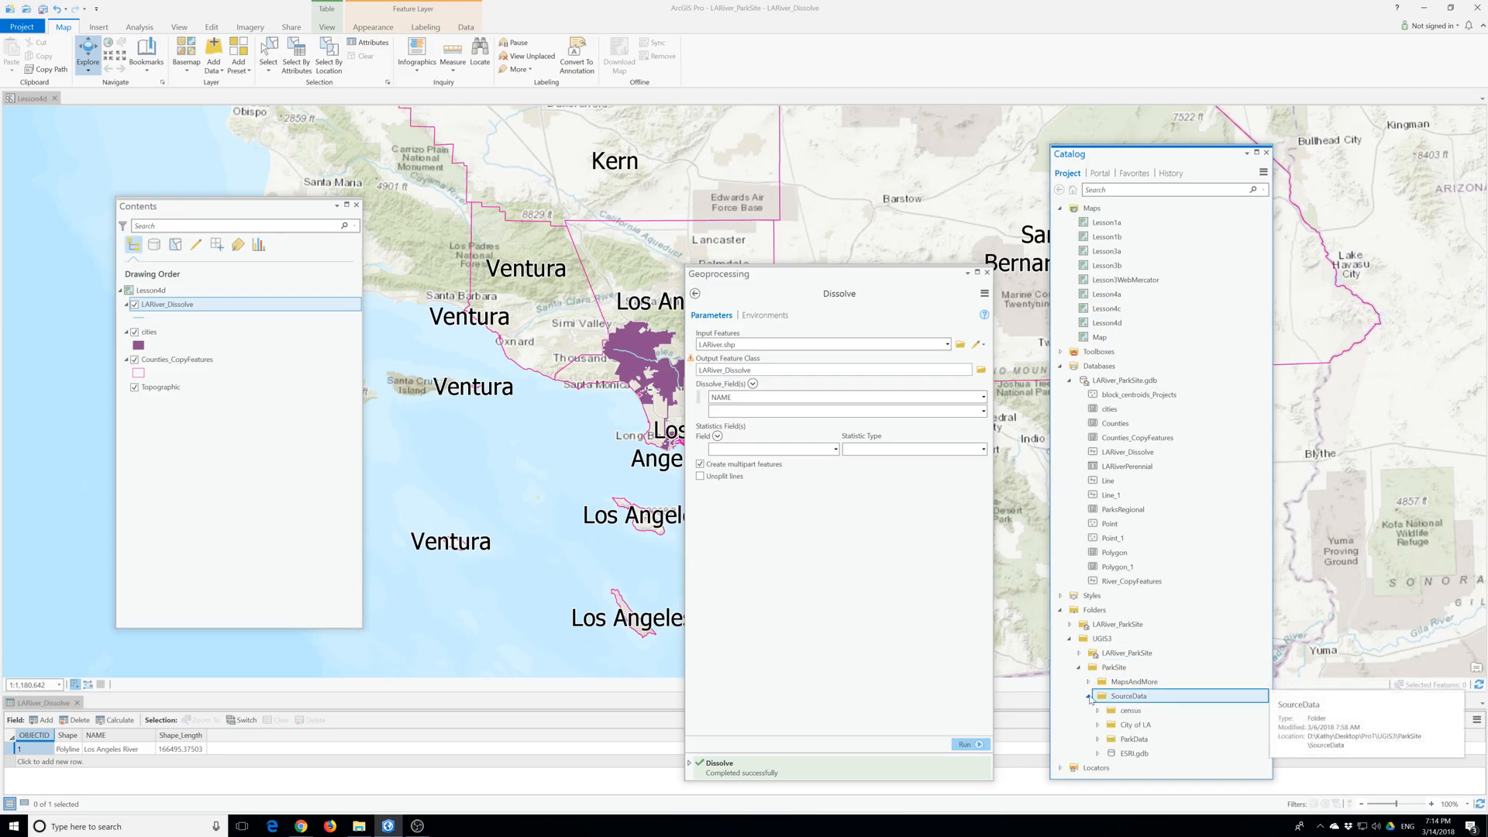
left_click(1097, 724)
left_click_drag(1145, 710, 165, 307)
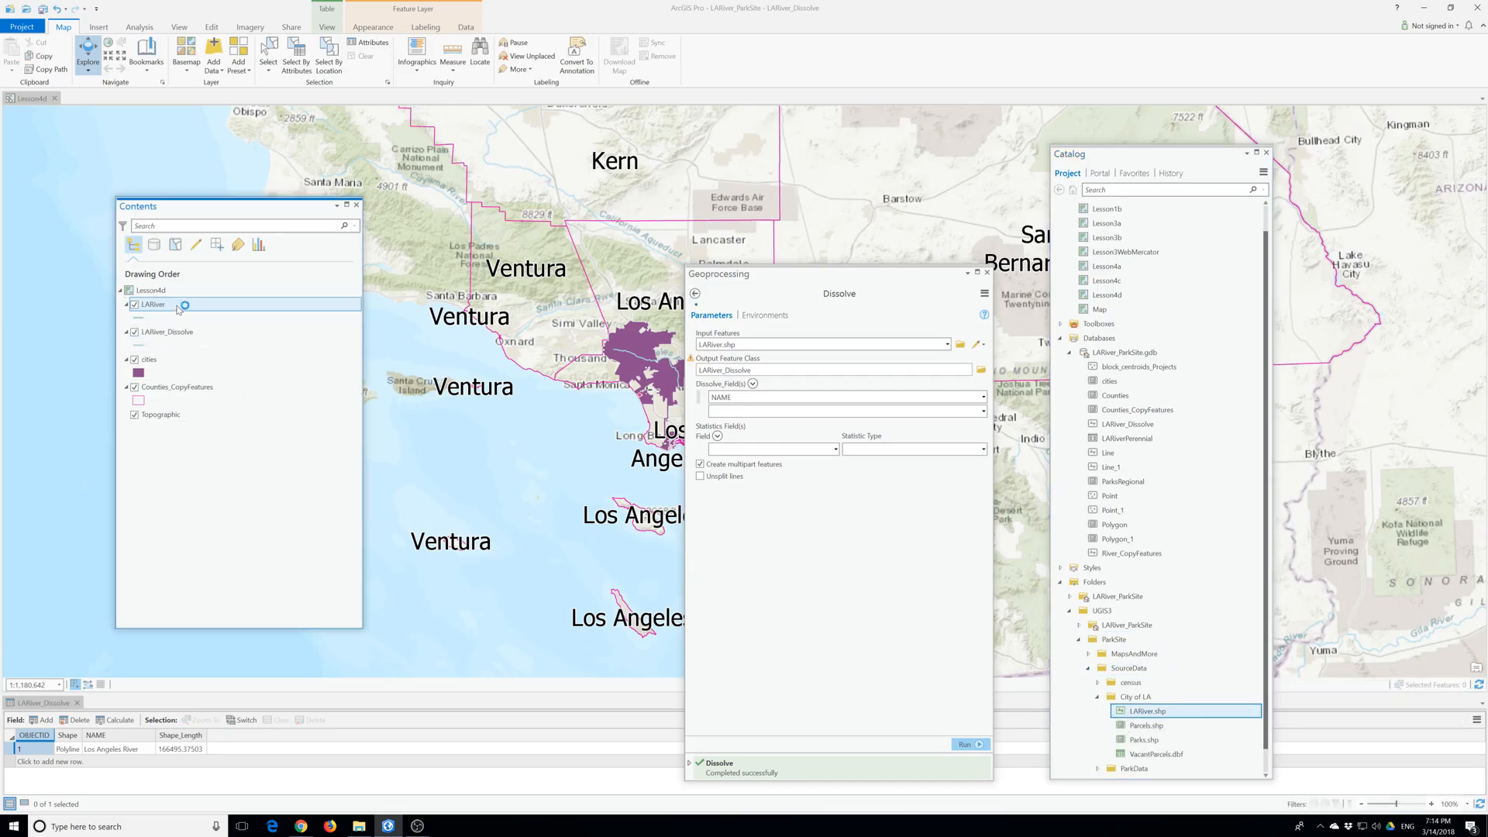
- Open the LARiver attribute table, show the statistics chart of its LENGTH field and enlarge the chart view
right_click(165, 307)
left_click(190, 358)
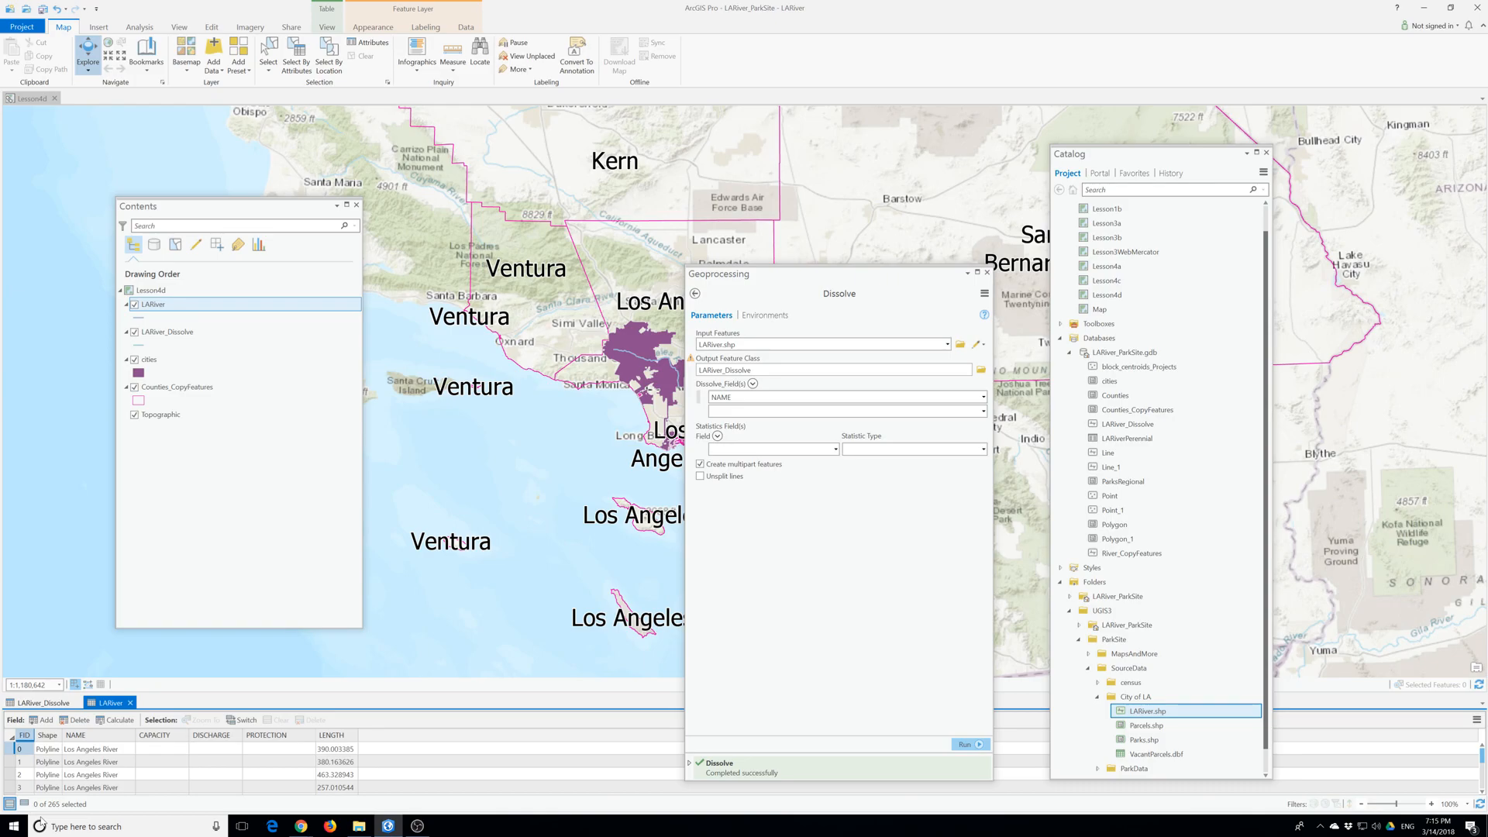
right_click(335, 735)
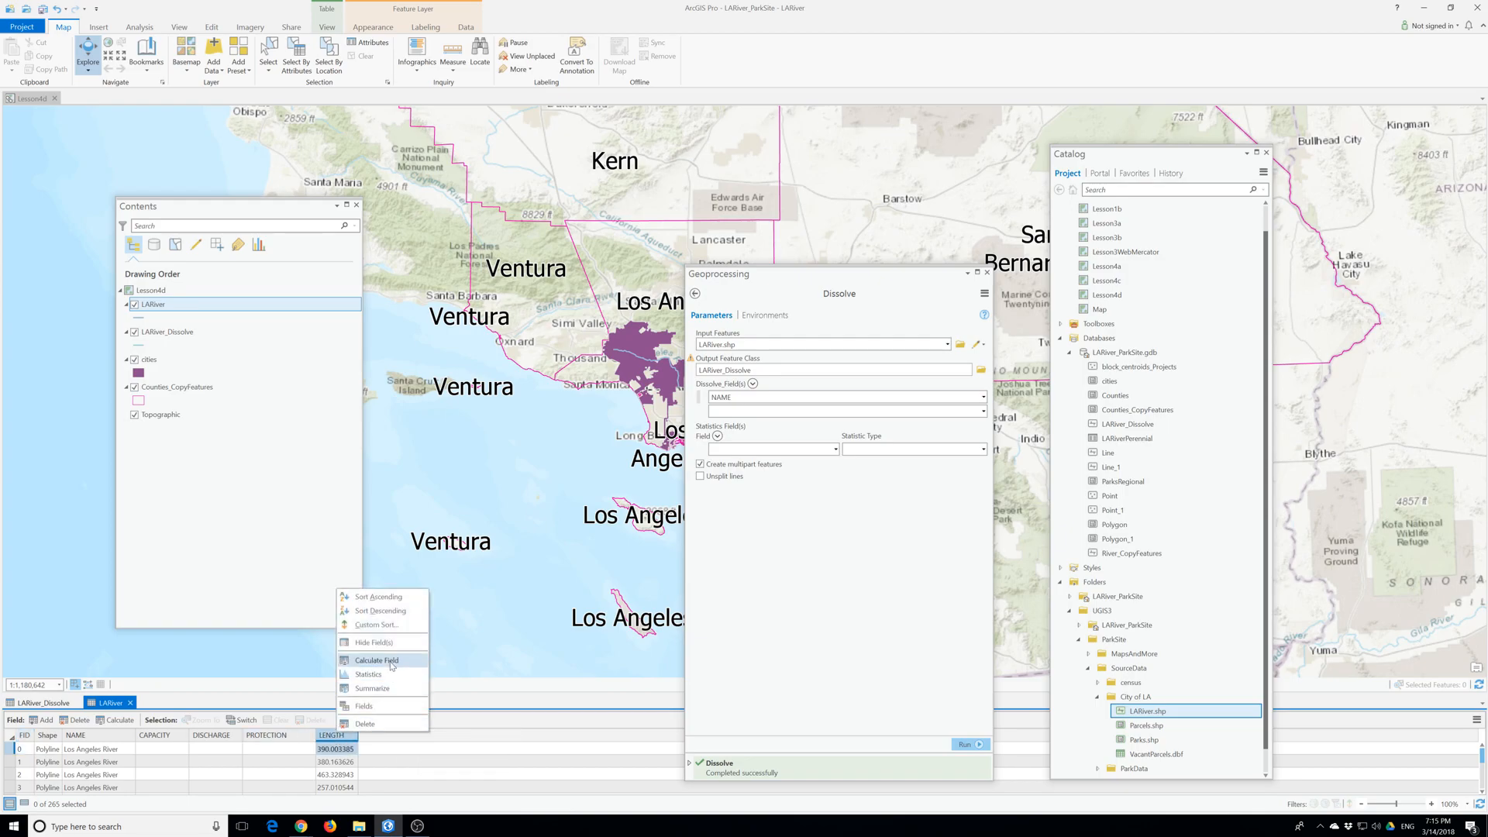
left_click(370, 674)
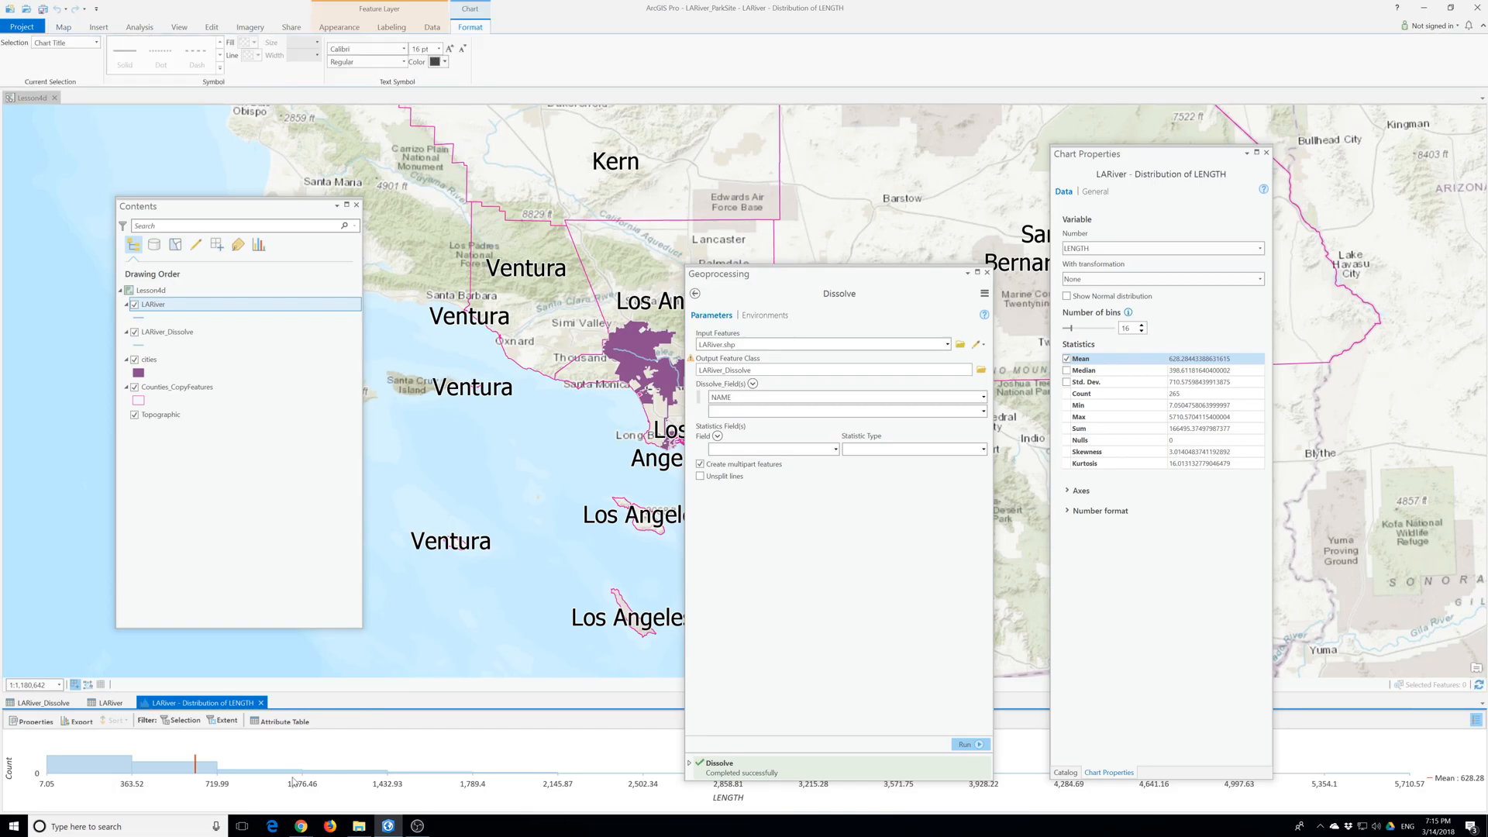
left_click_drag(310, 695, 314, 358)
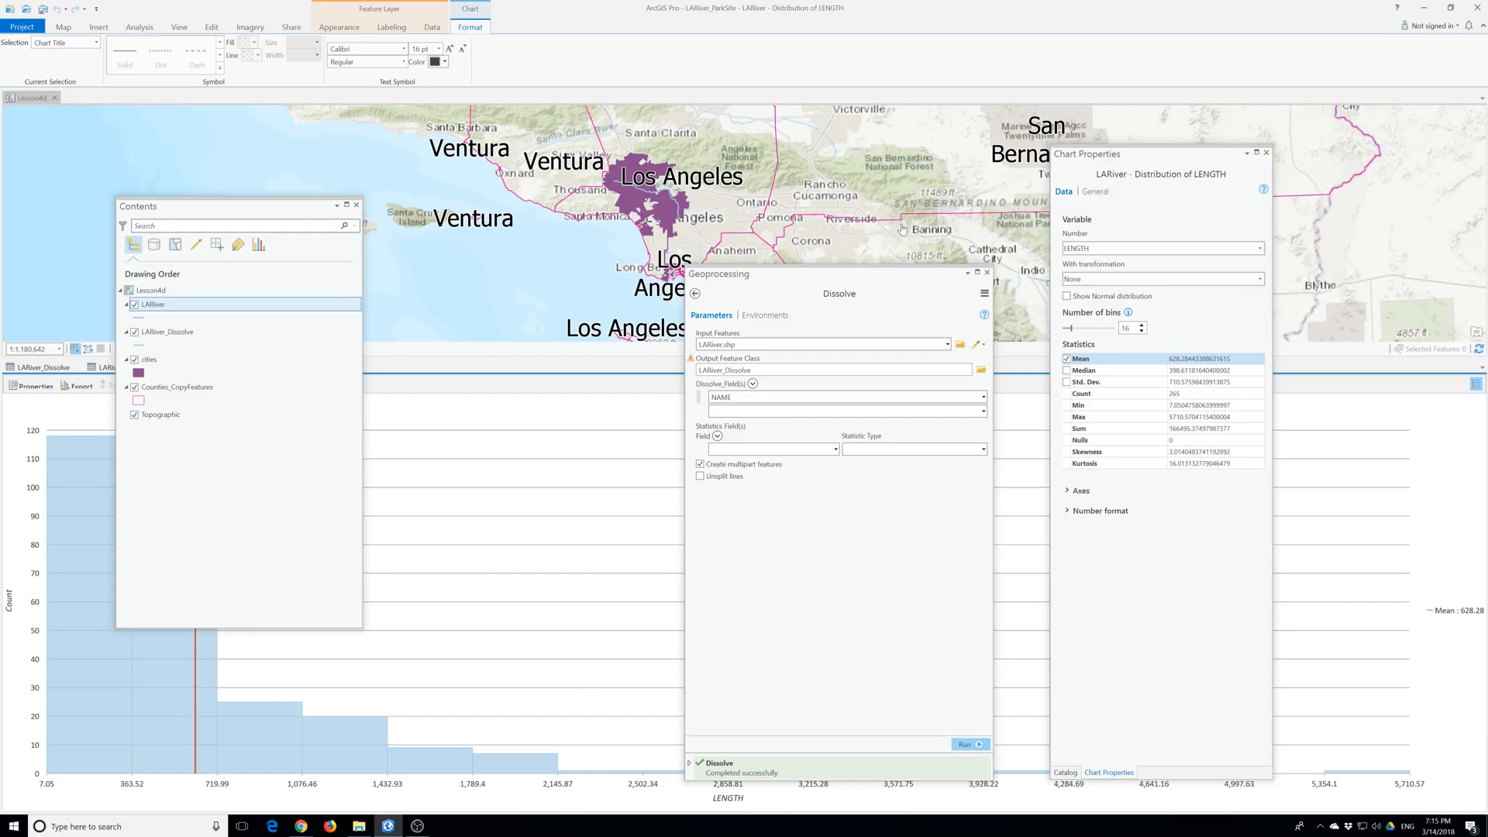
- Close the Geoprocessing pane, move Contents away from the chart's commands and show the LENGTH chart's properties again
left_click(1267, 153)
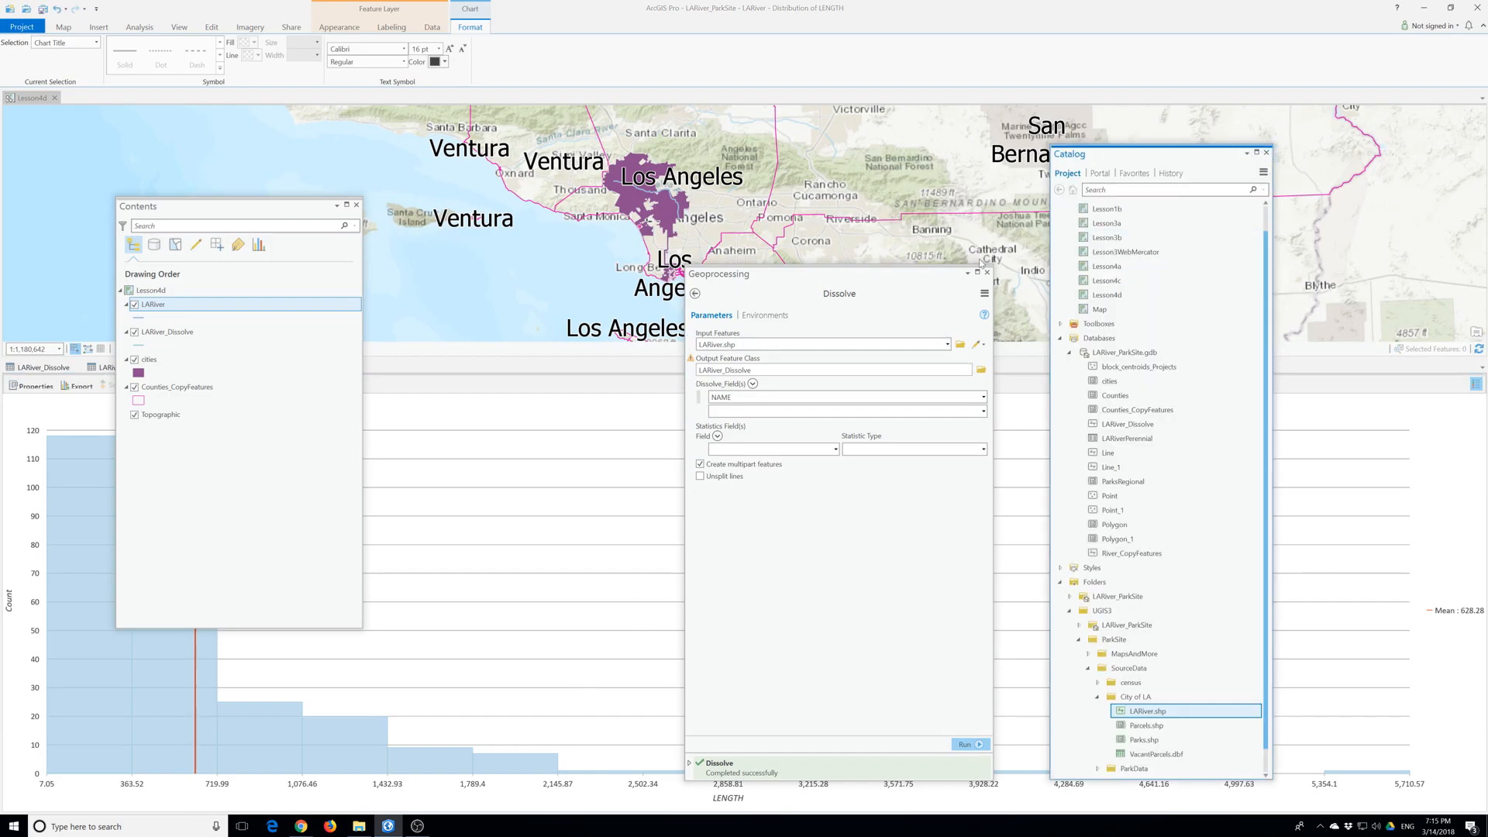
left_click(987, 273)
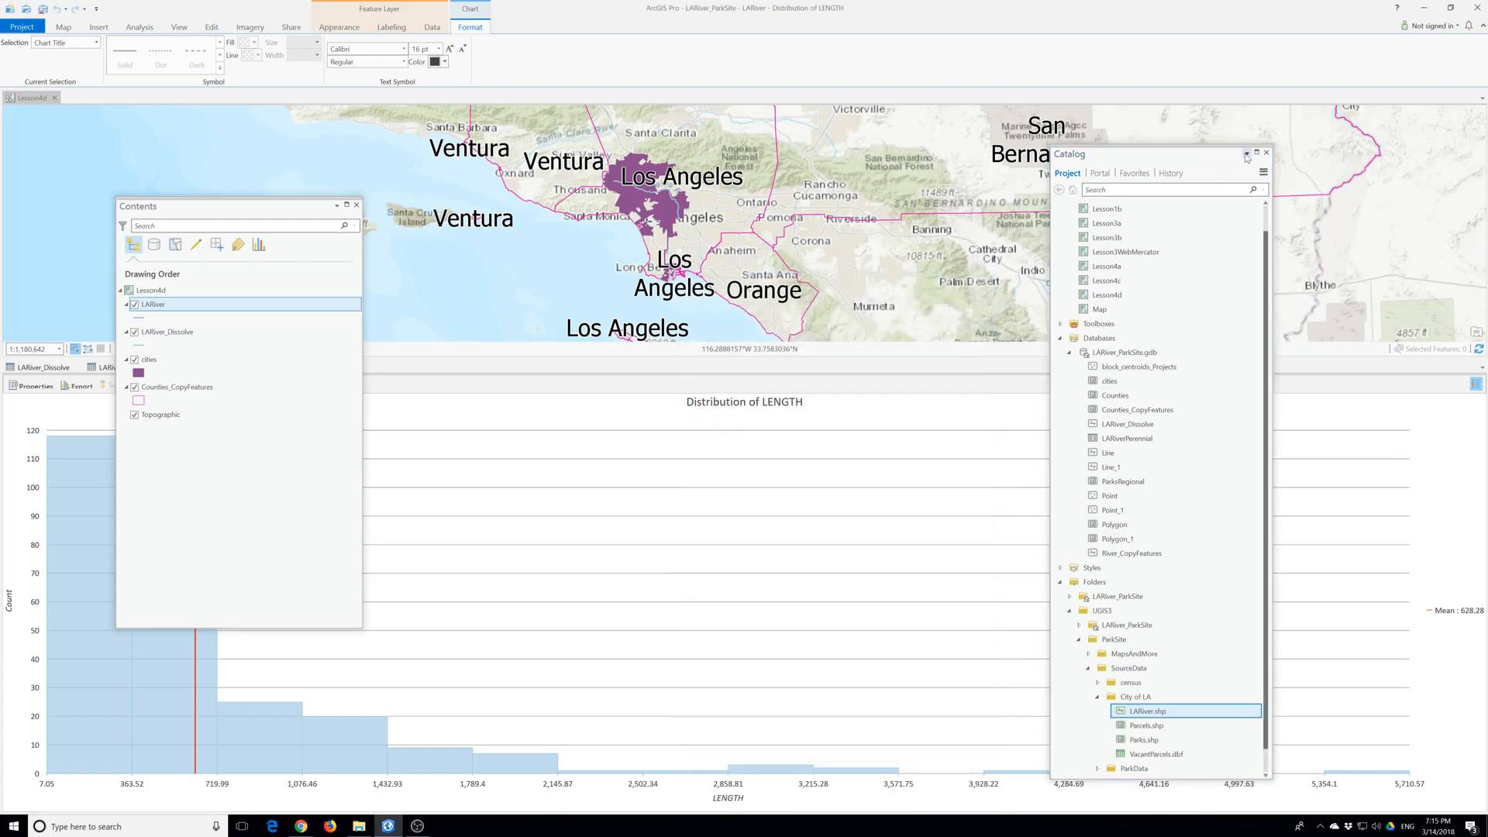
left_click_drag(209, 206, 396, 83)
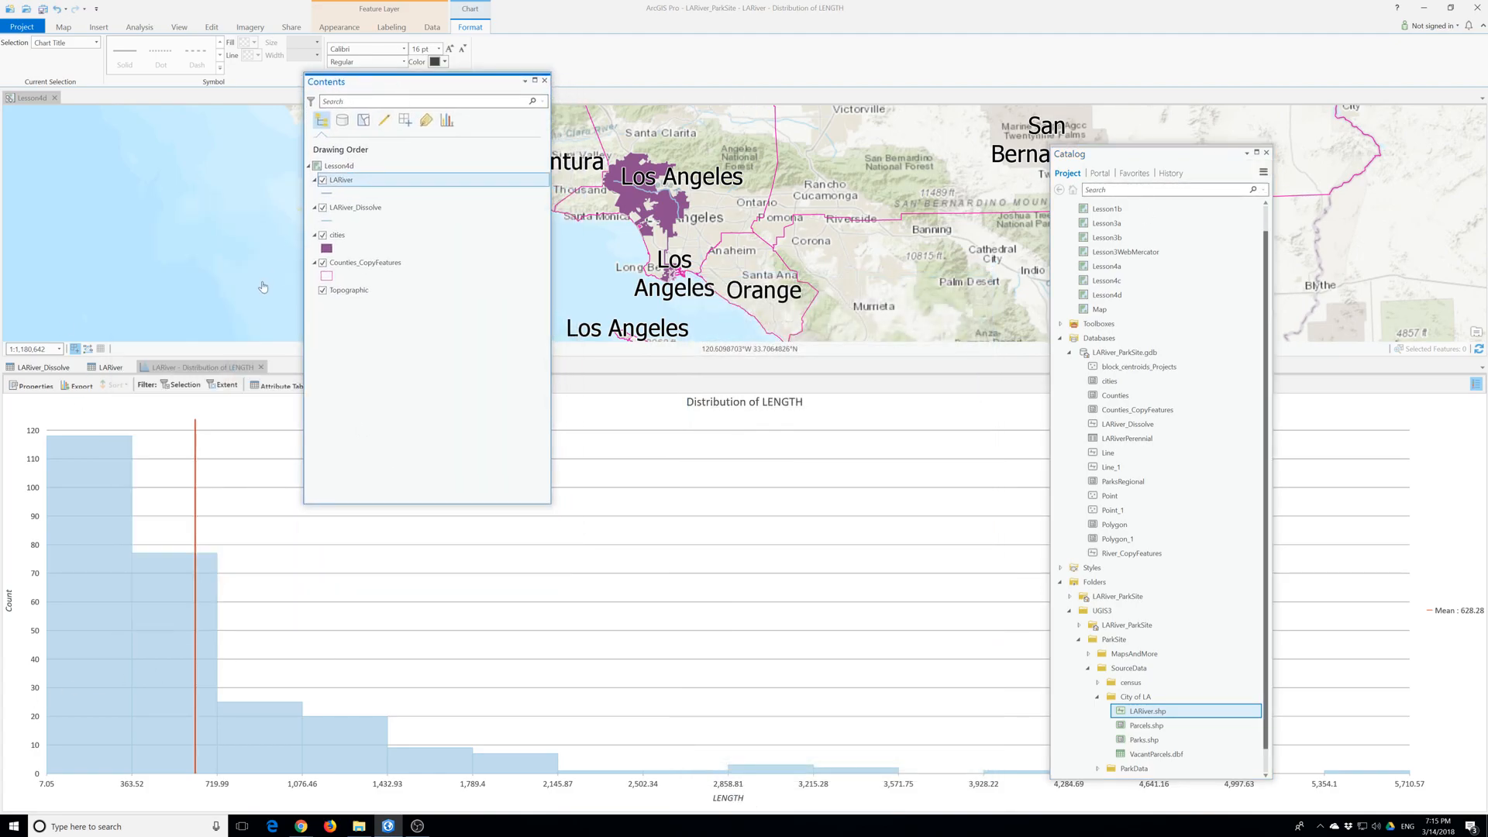
left_click(32, 387)
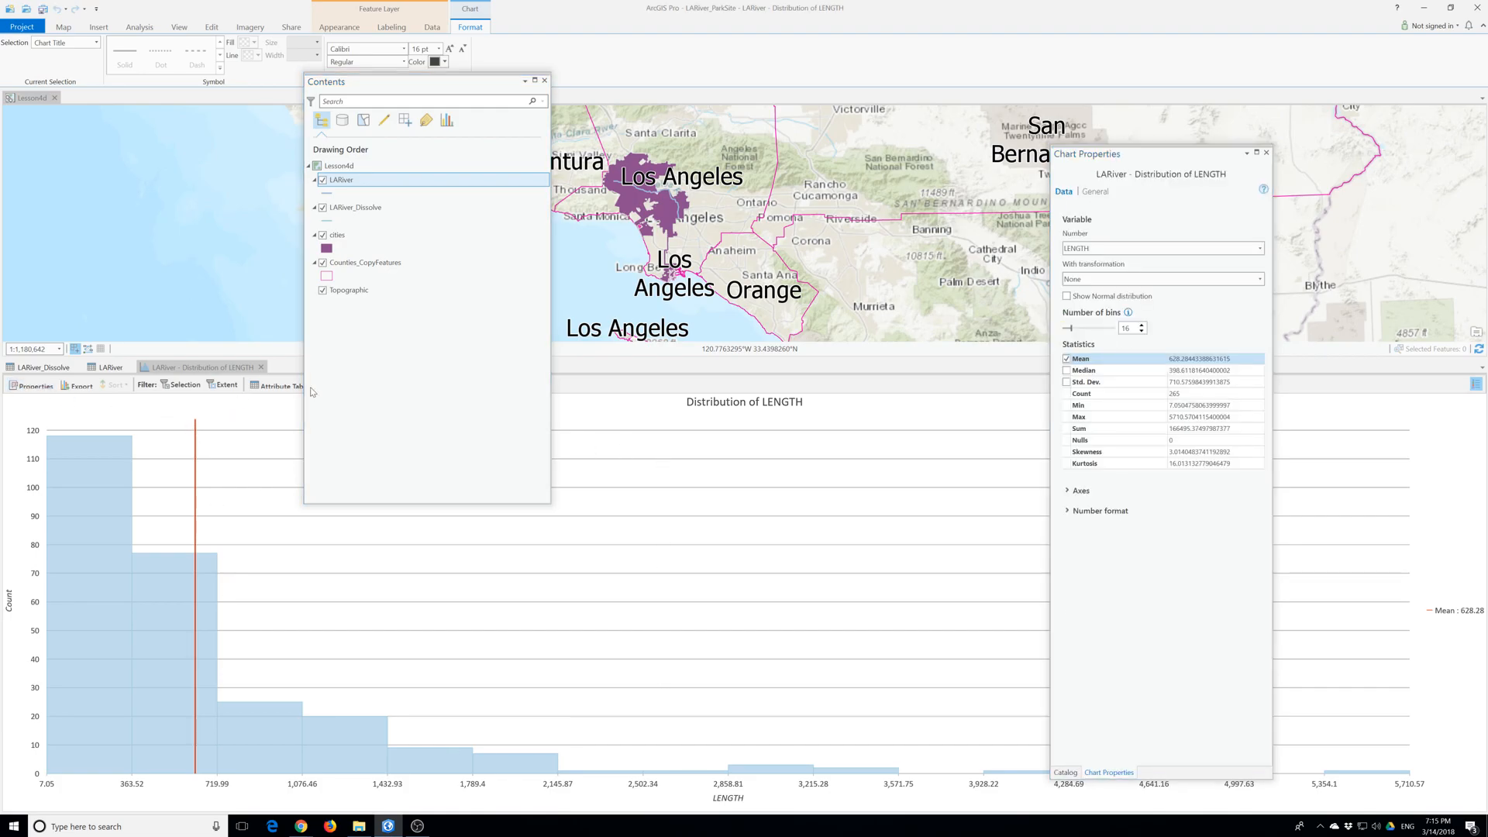
- Return to the LARiver attribute table, uncover its LENGTH column and create the field's statistics chart again
left_click(286, 386)
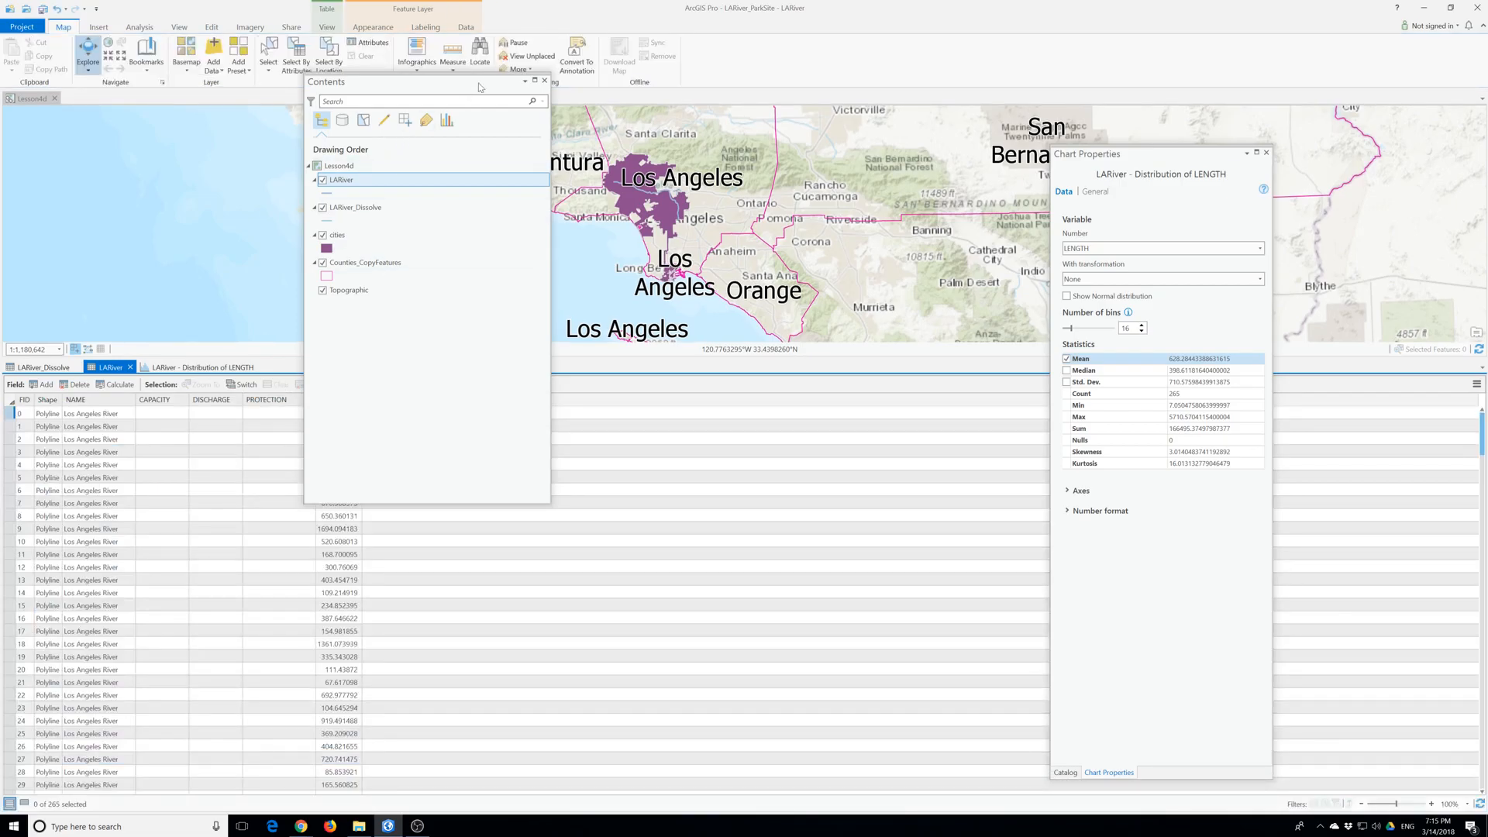
left_click(411, 93)
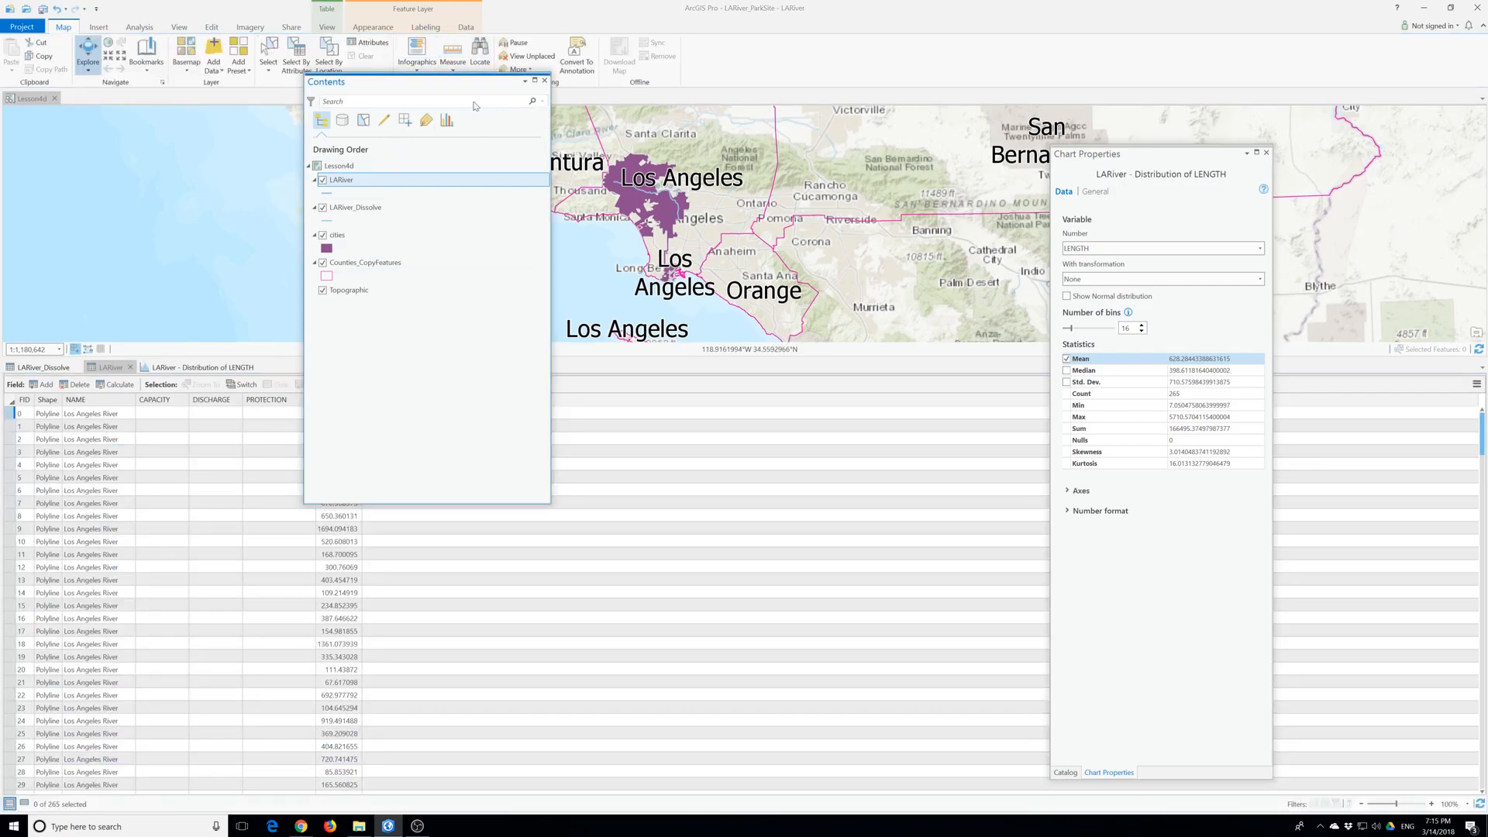
left_click_drag(400, 82, 669, 113)
left_click(334, 399)
right_click(336, 399)
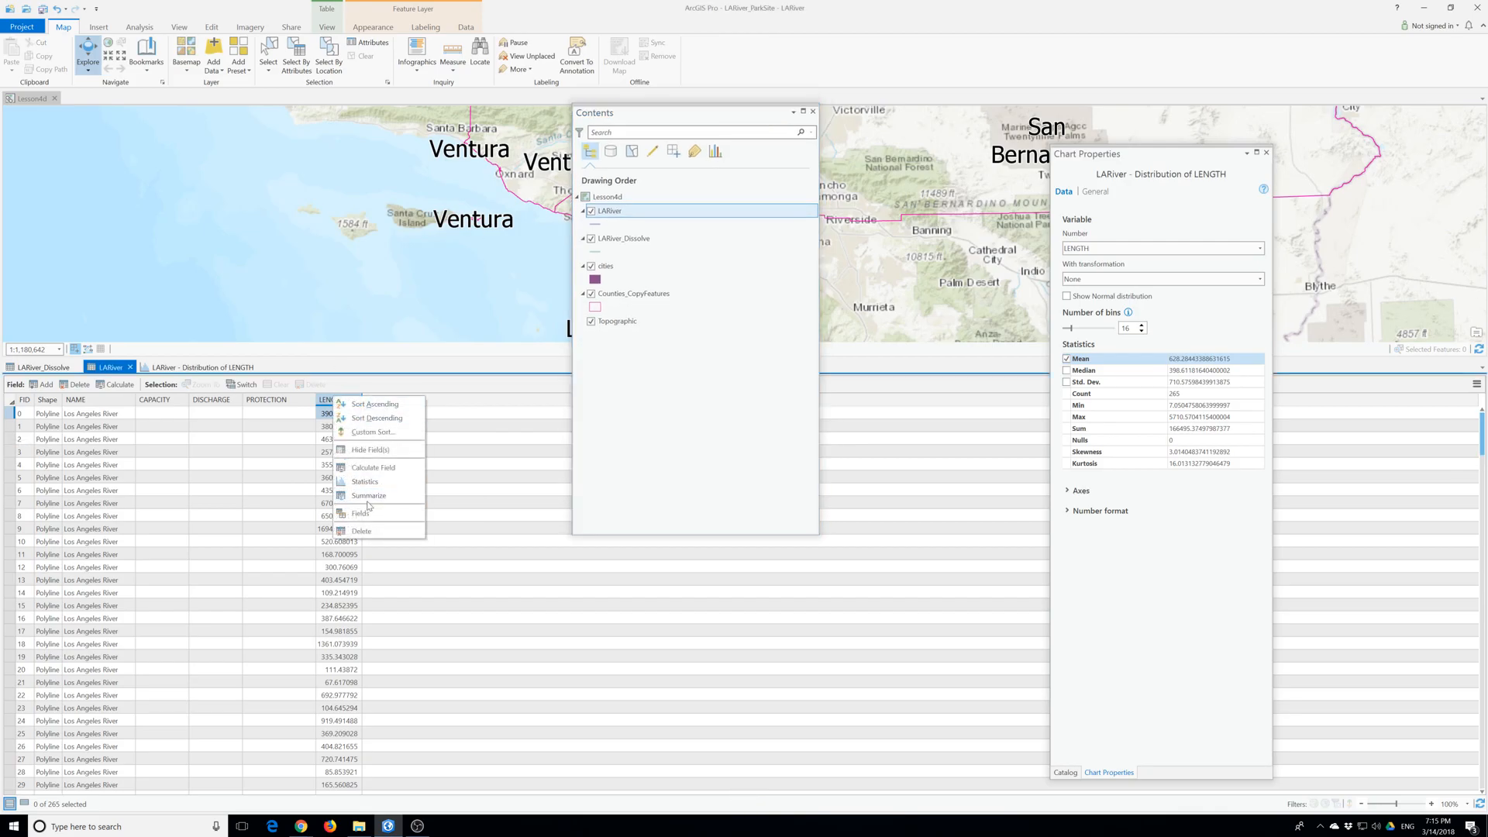
left_click(370, 482)
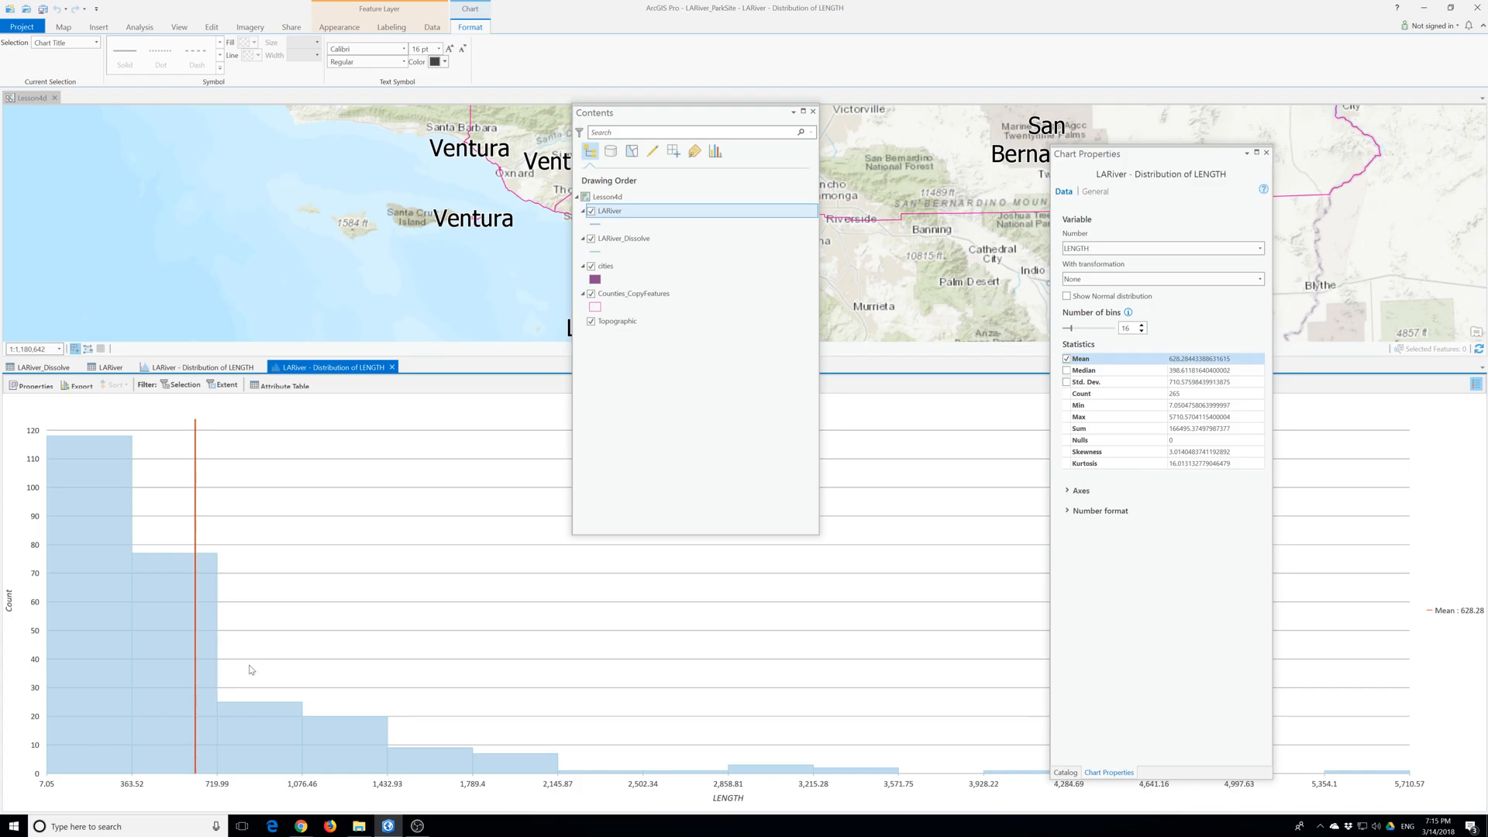
- Check both LENGTH distribution charts and close them, leaving the LARiver attribute table open
left_click(188, 371)
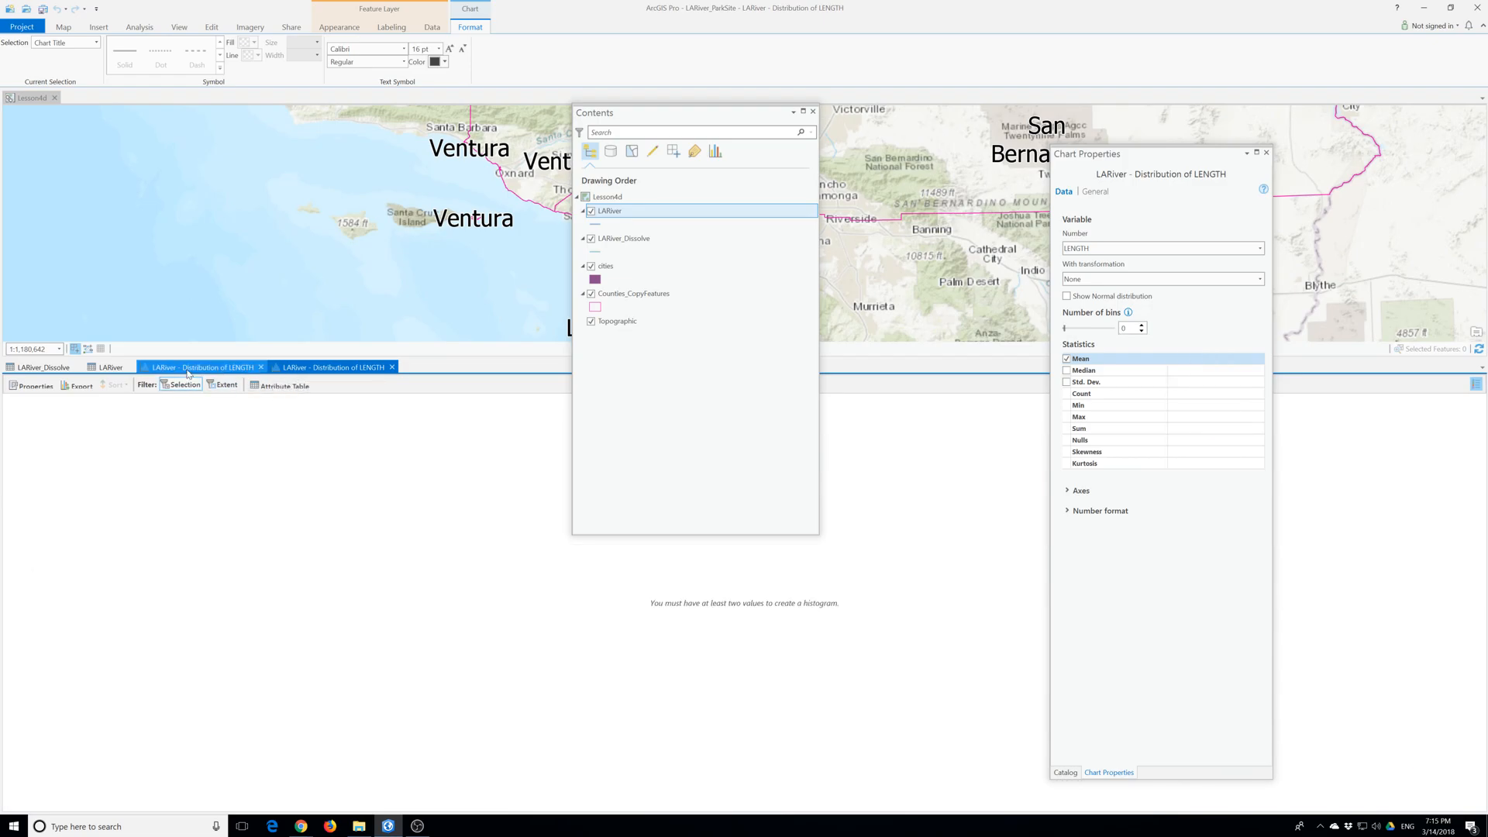
left_click(333, 367)
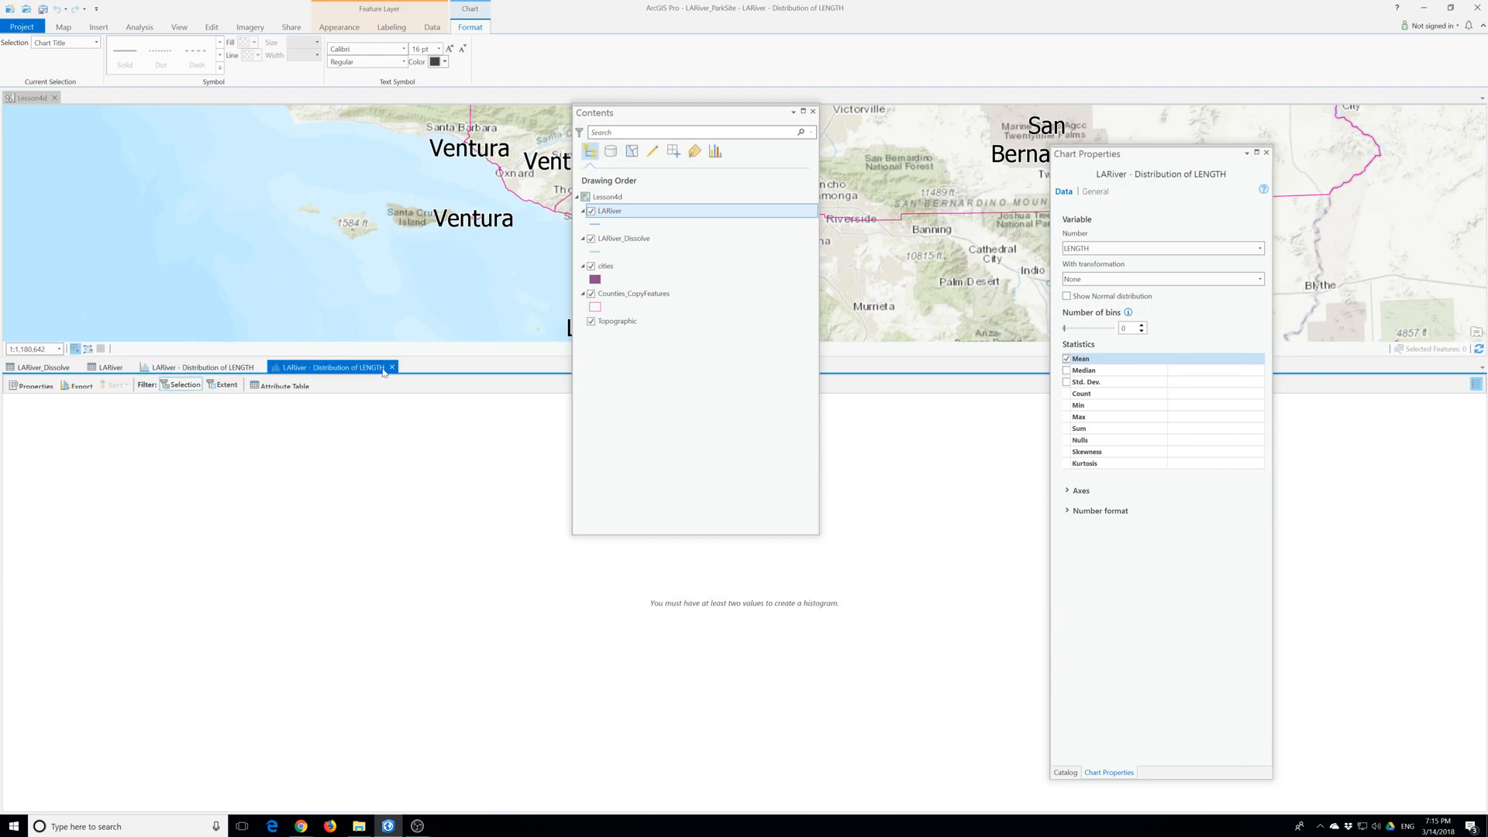
left_click(391, 367)
left_click(261, 367)
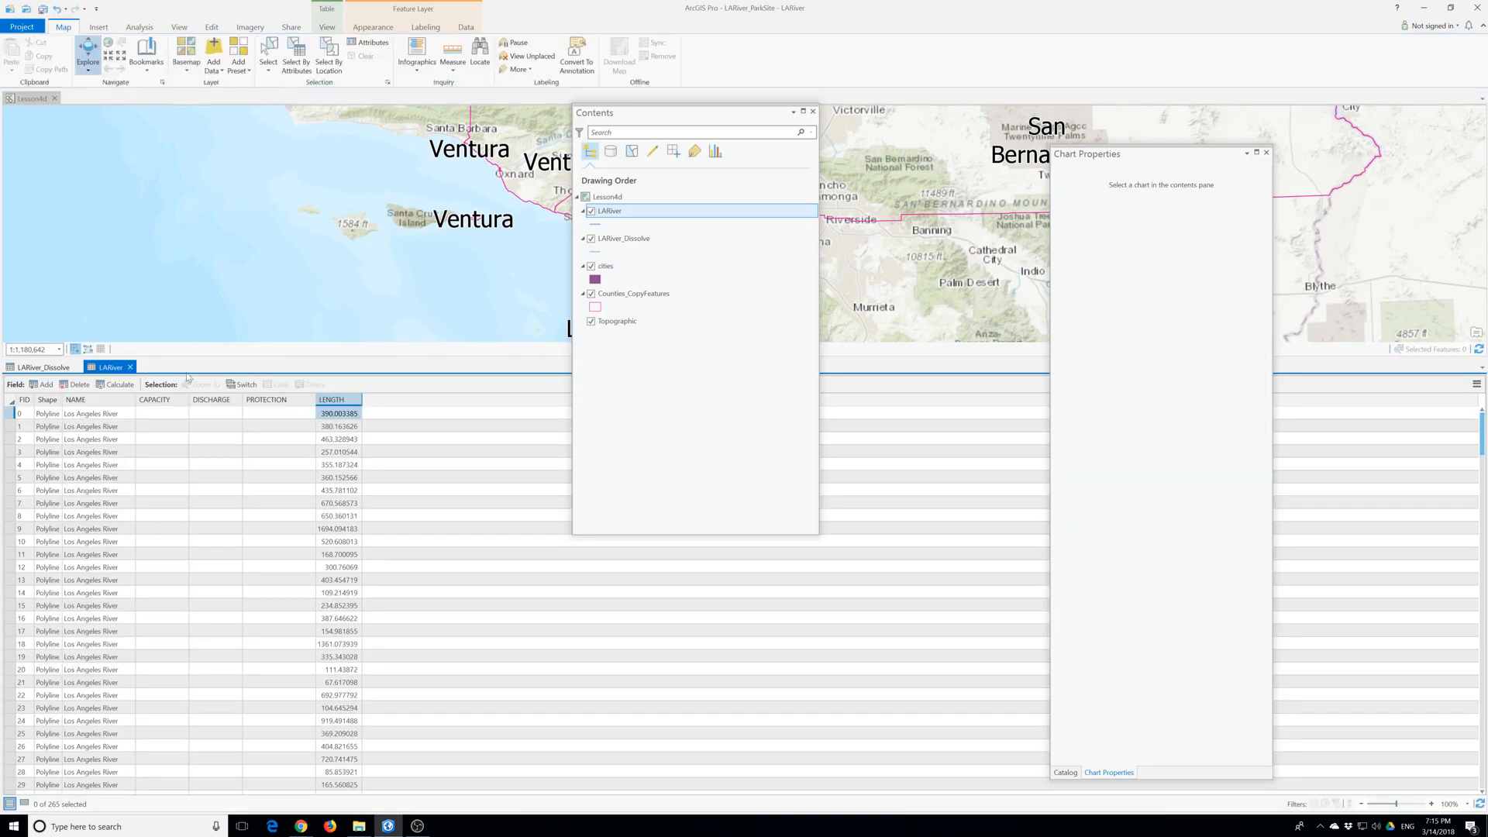
- Start Summary Statistics for LARiver, choose NAME as the statistics field and remove LENGTH from the case fields
right_click(339, 404)
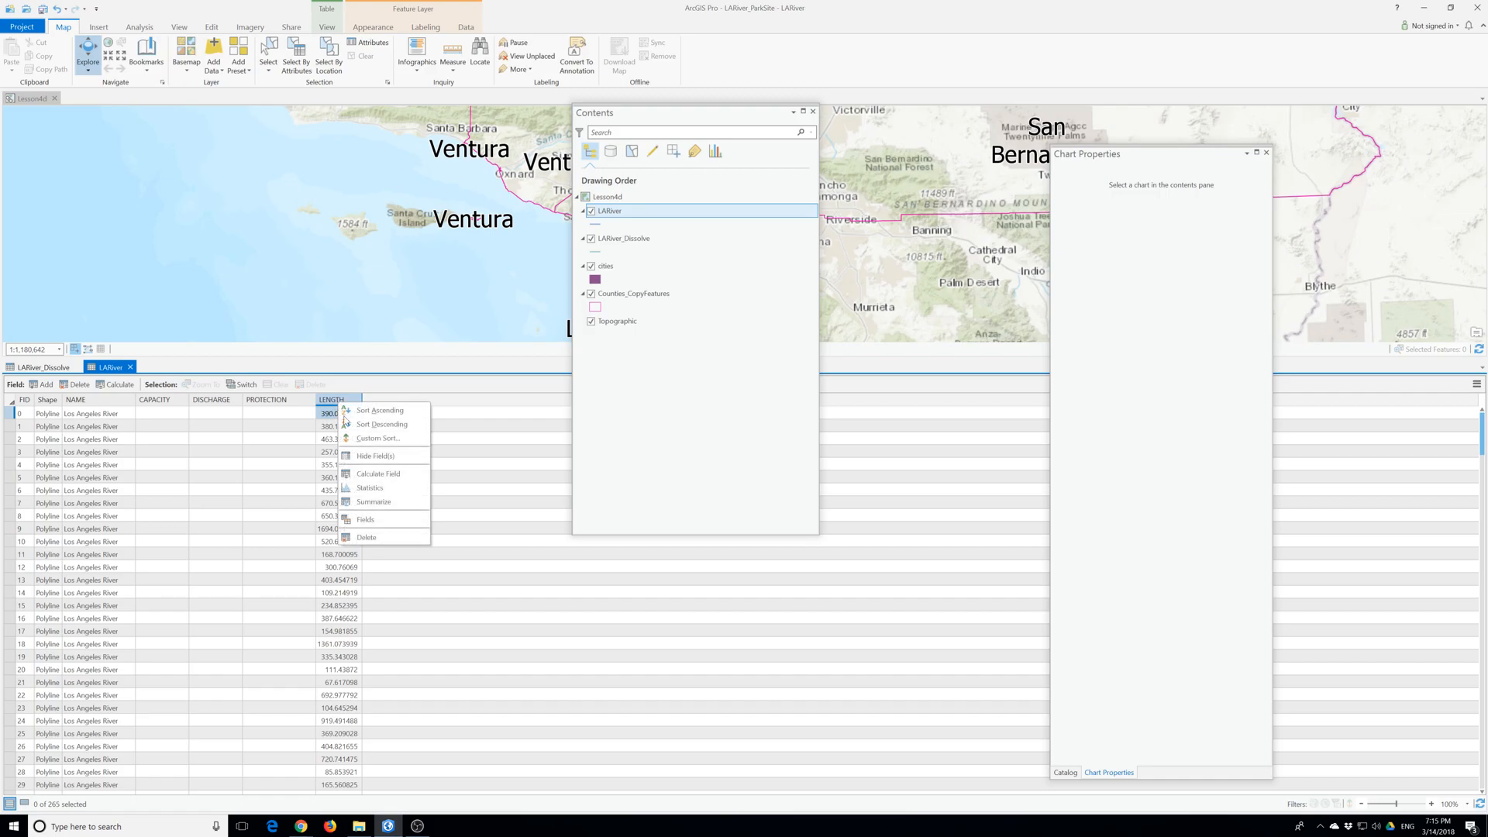
left_click(375, 502)
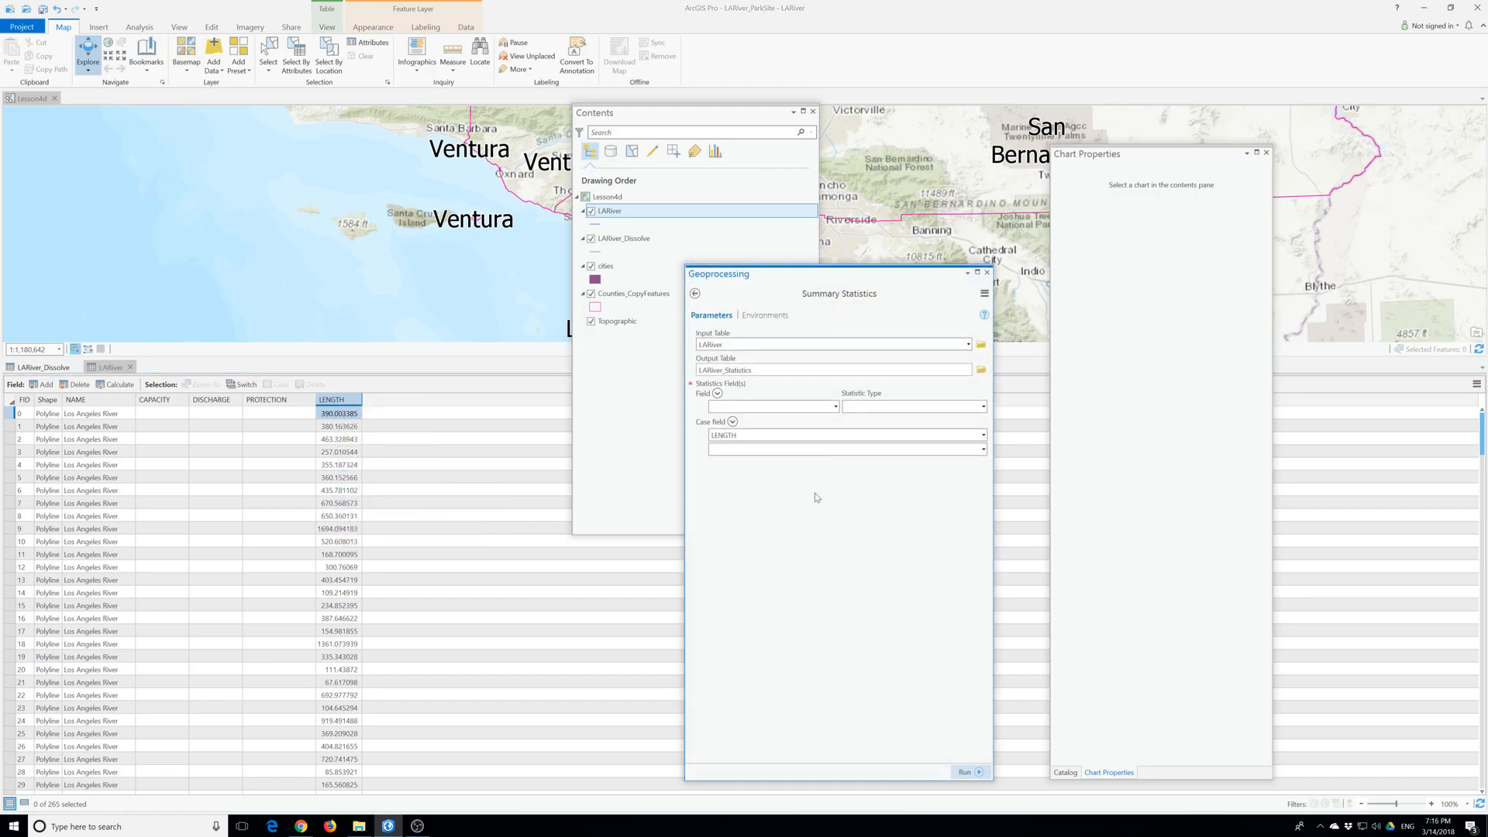
left_click(836, 407)
left_click(764, 428)
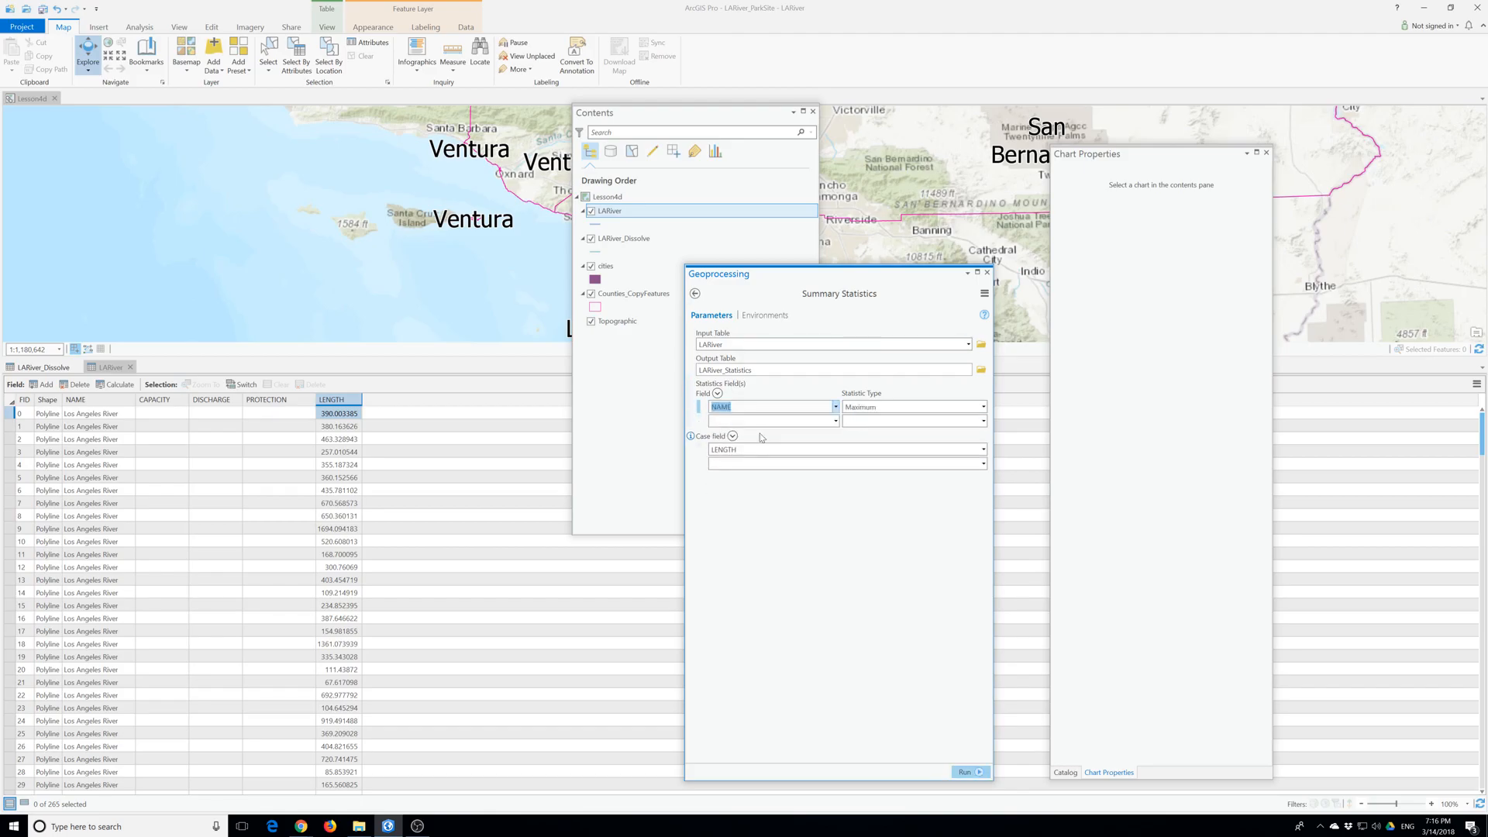
left_click(703, 450)
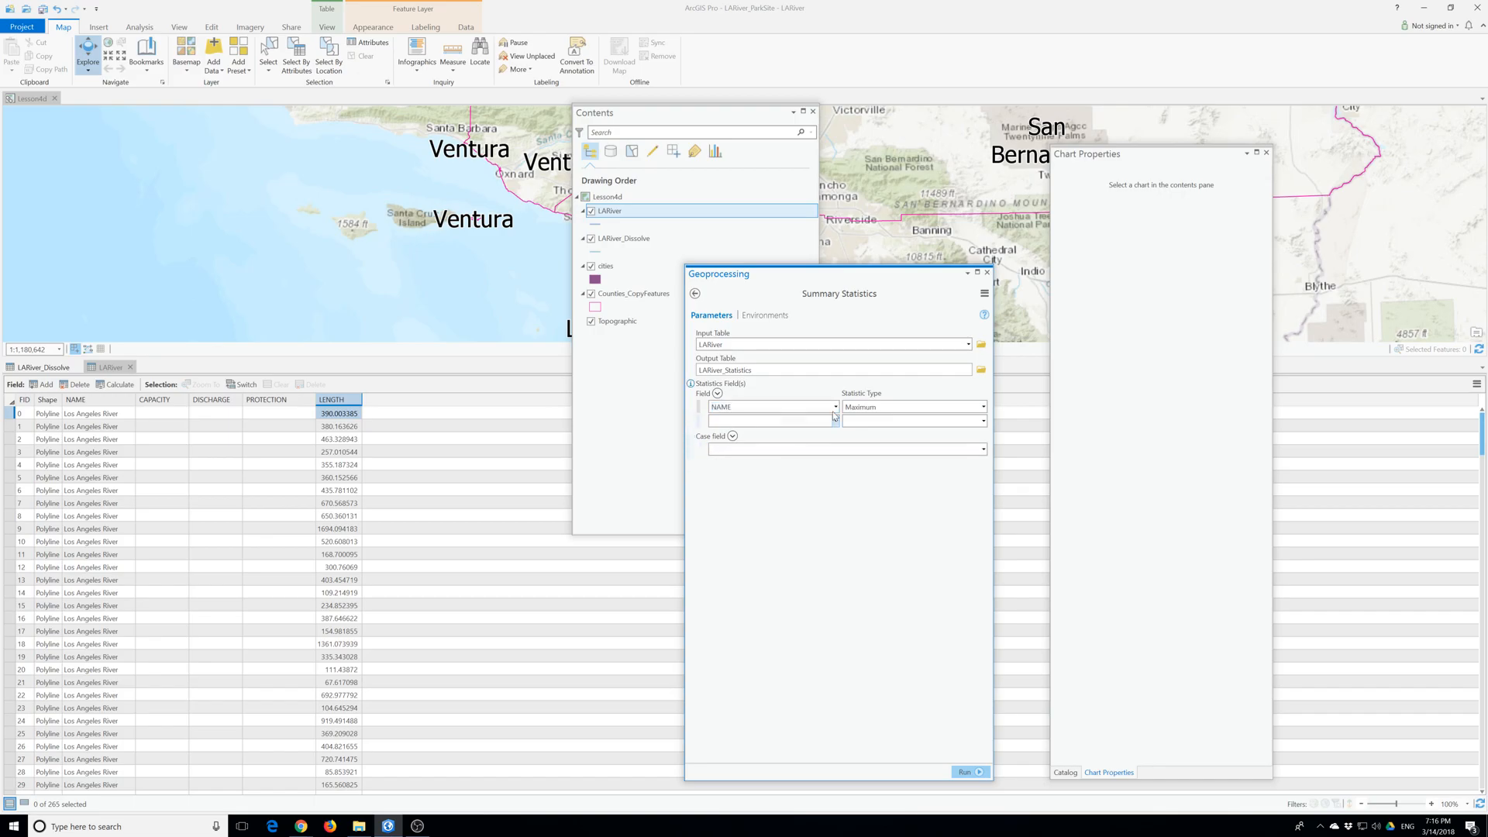
- Change the statistics field to LENGTH with statistic type Sum and run Summary Statistics into LARiver_Statistics
left_click(833, 410)
left_click(836, 407)
left_click(744, 500)
left_click(983, 407)
left_click(884, 420)
left_click(967, 772)
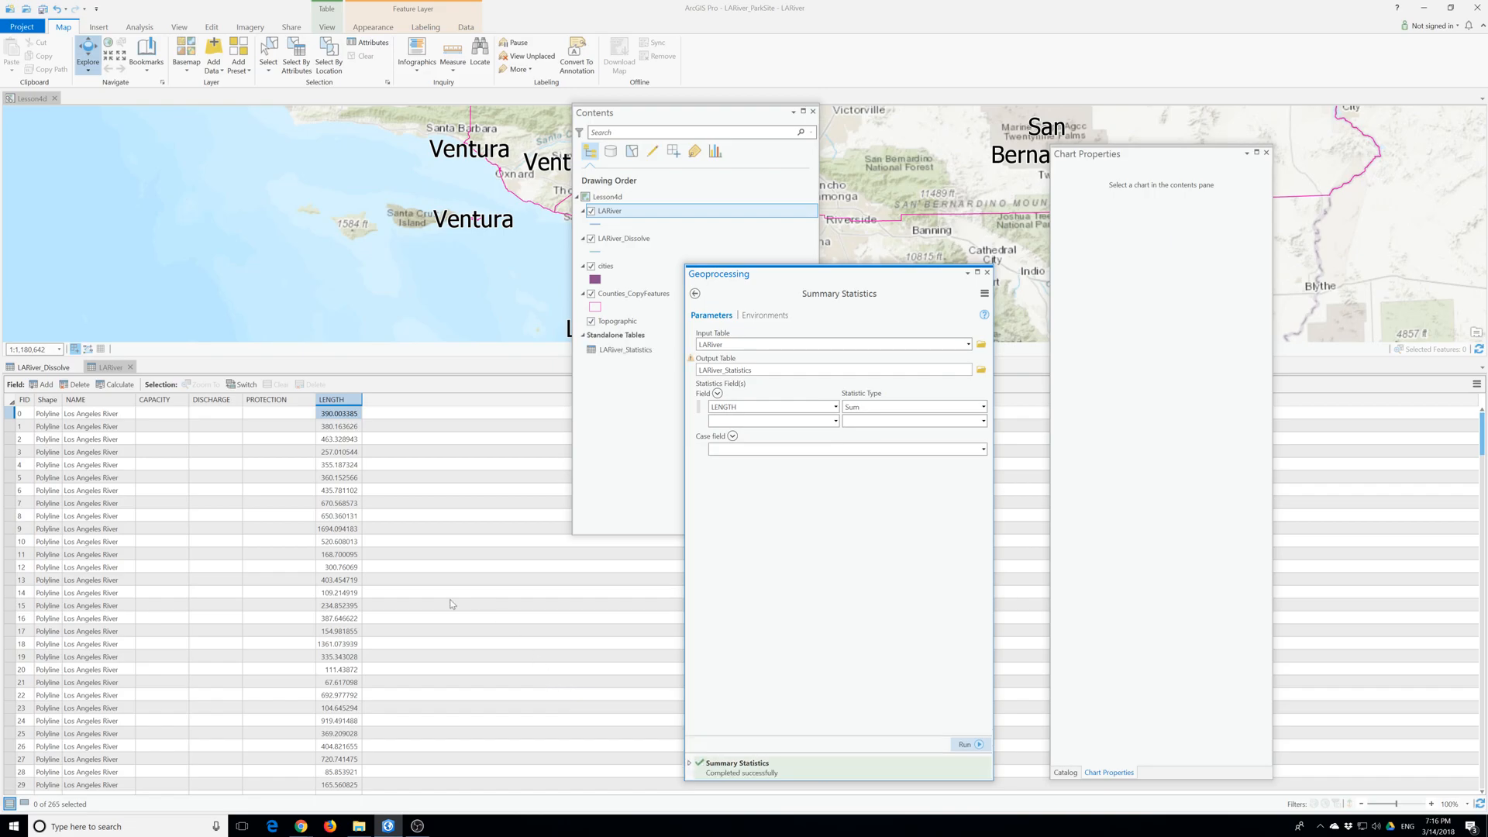
- Open the LARiver_Statistics table and compare its SUM_LENGTH with Shape_Length in the LARiver_Dissolve table
right_click(626, 349)
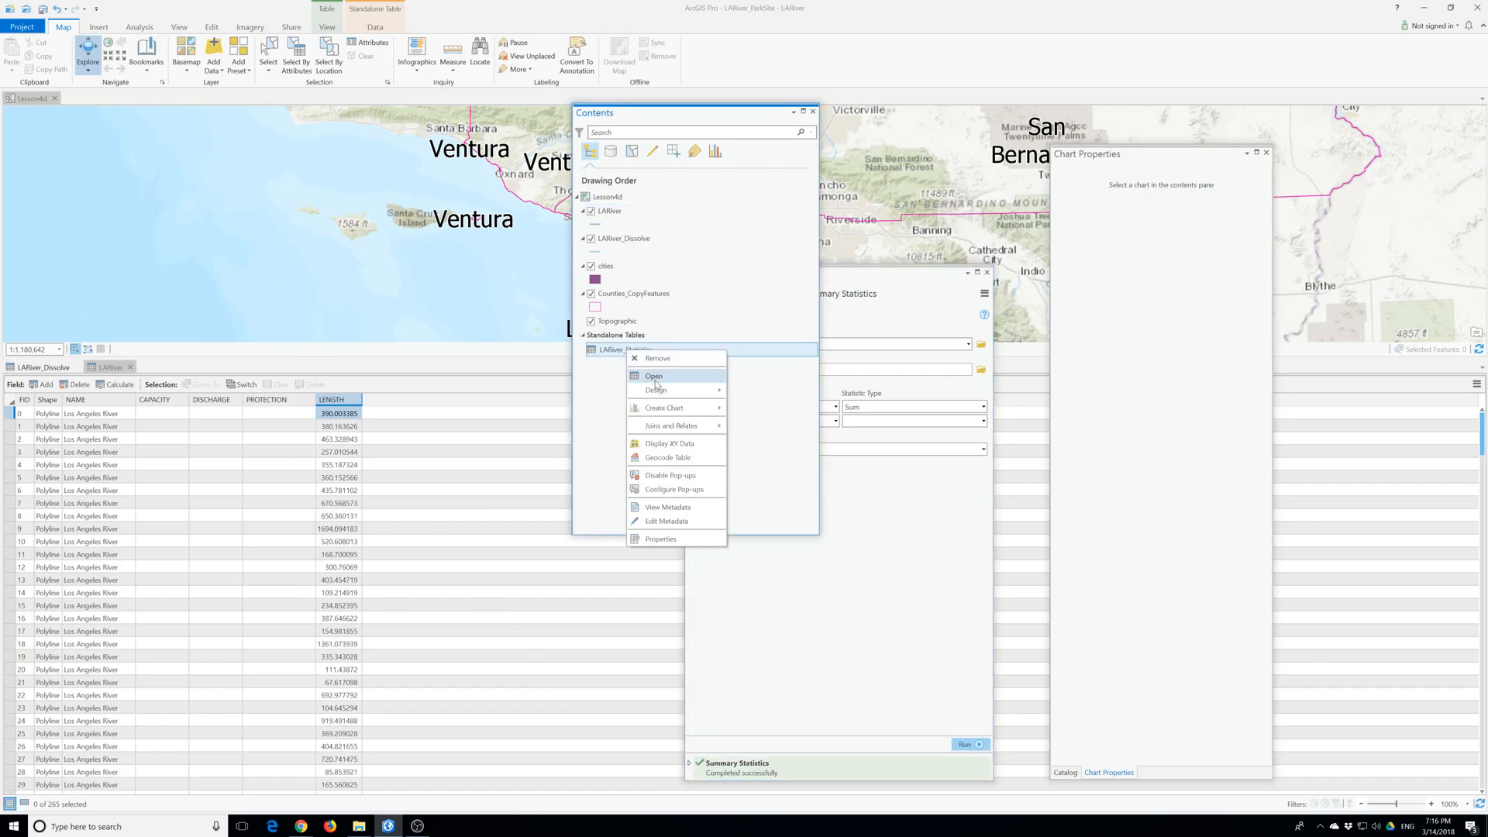
left_click(655, 378)
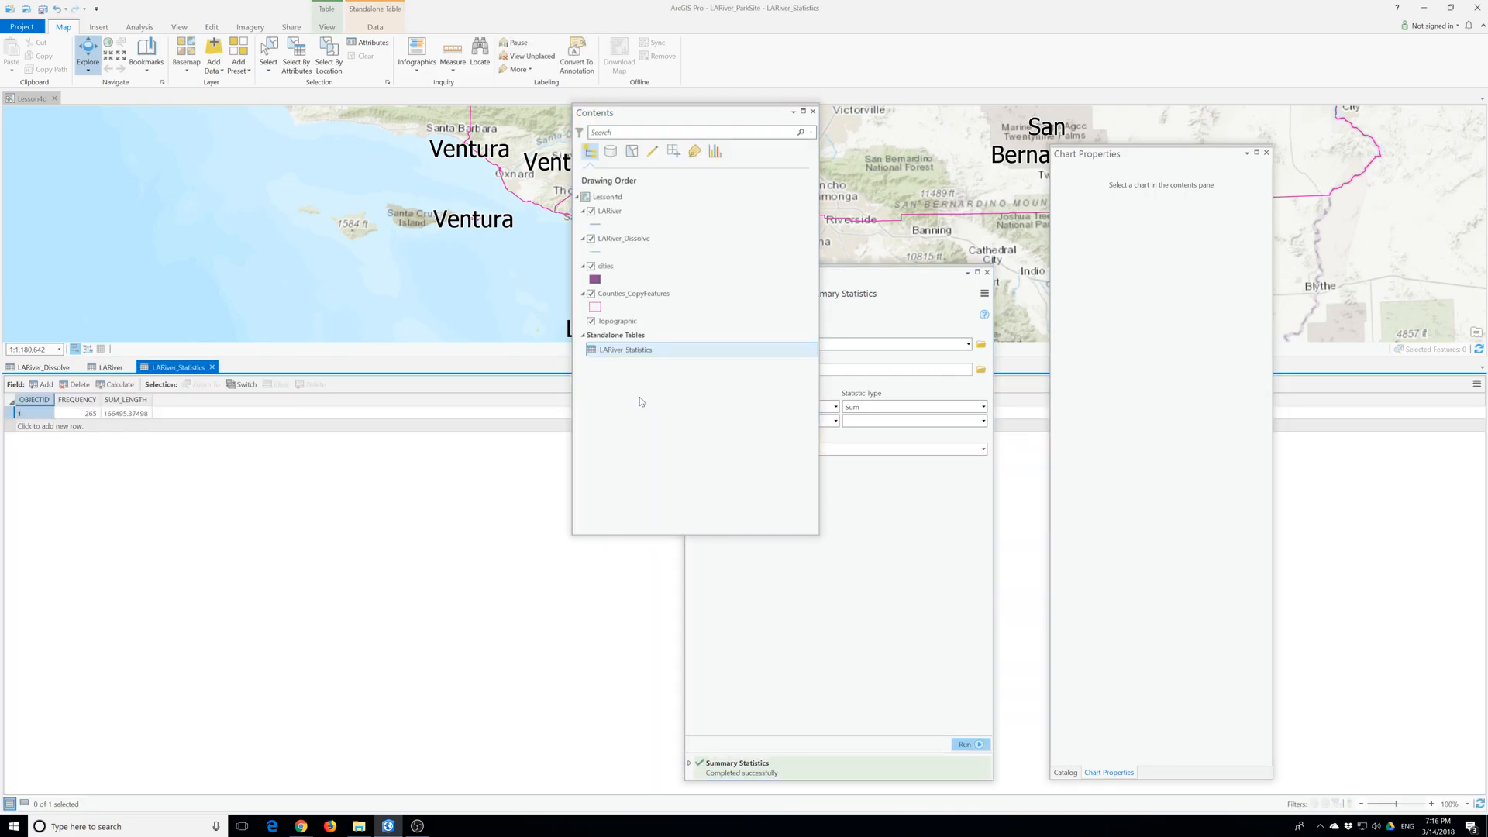
left_click(46, 368)
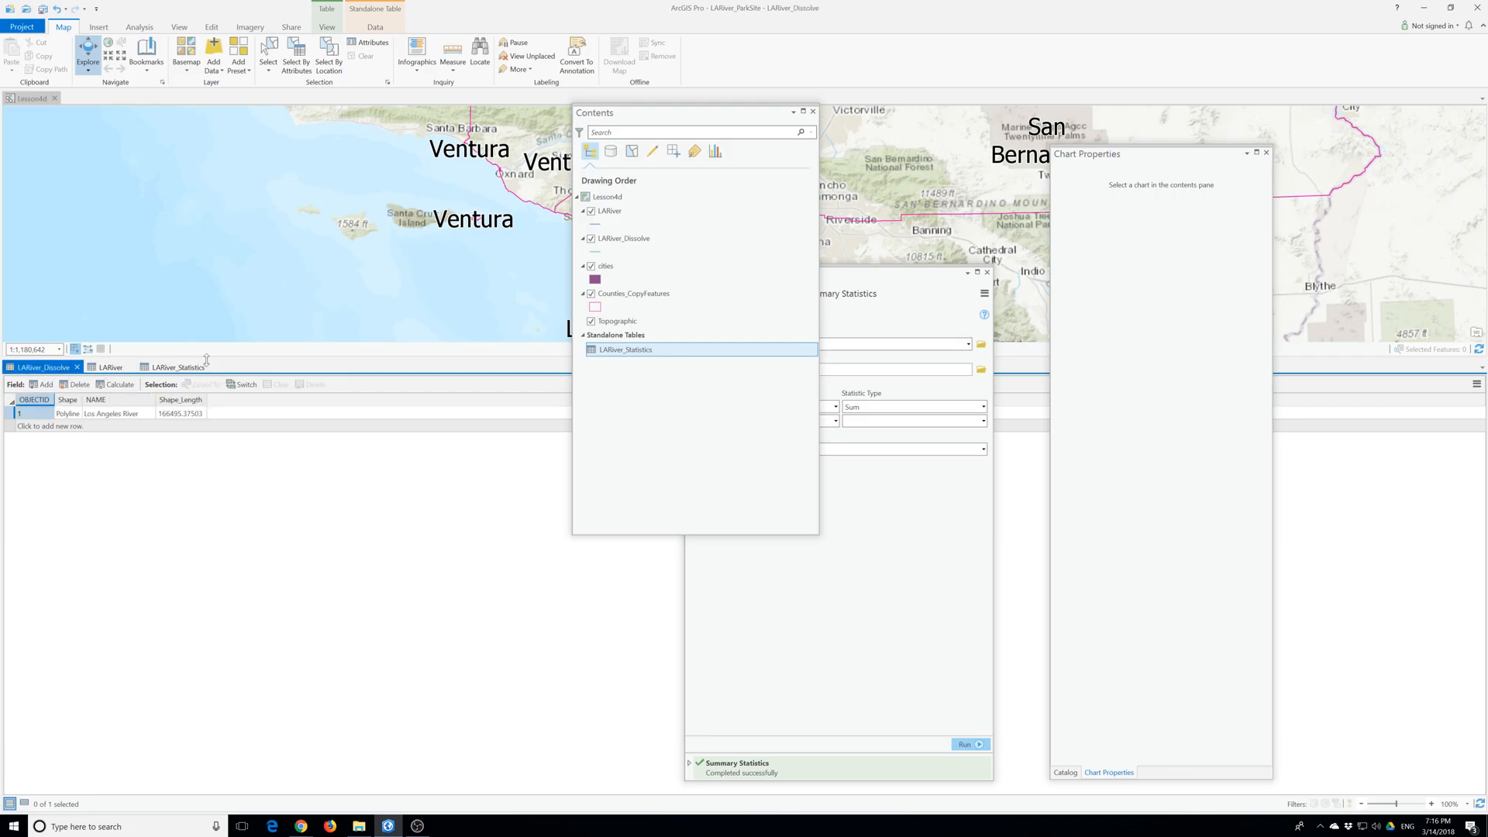
left_click(194, 367)
left_click(53, 372)
left_click(179, 371)
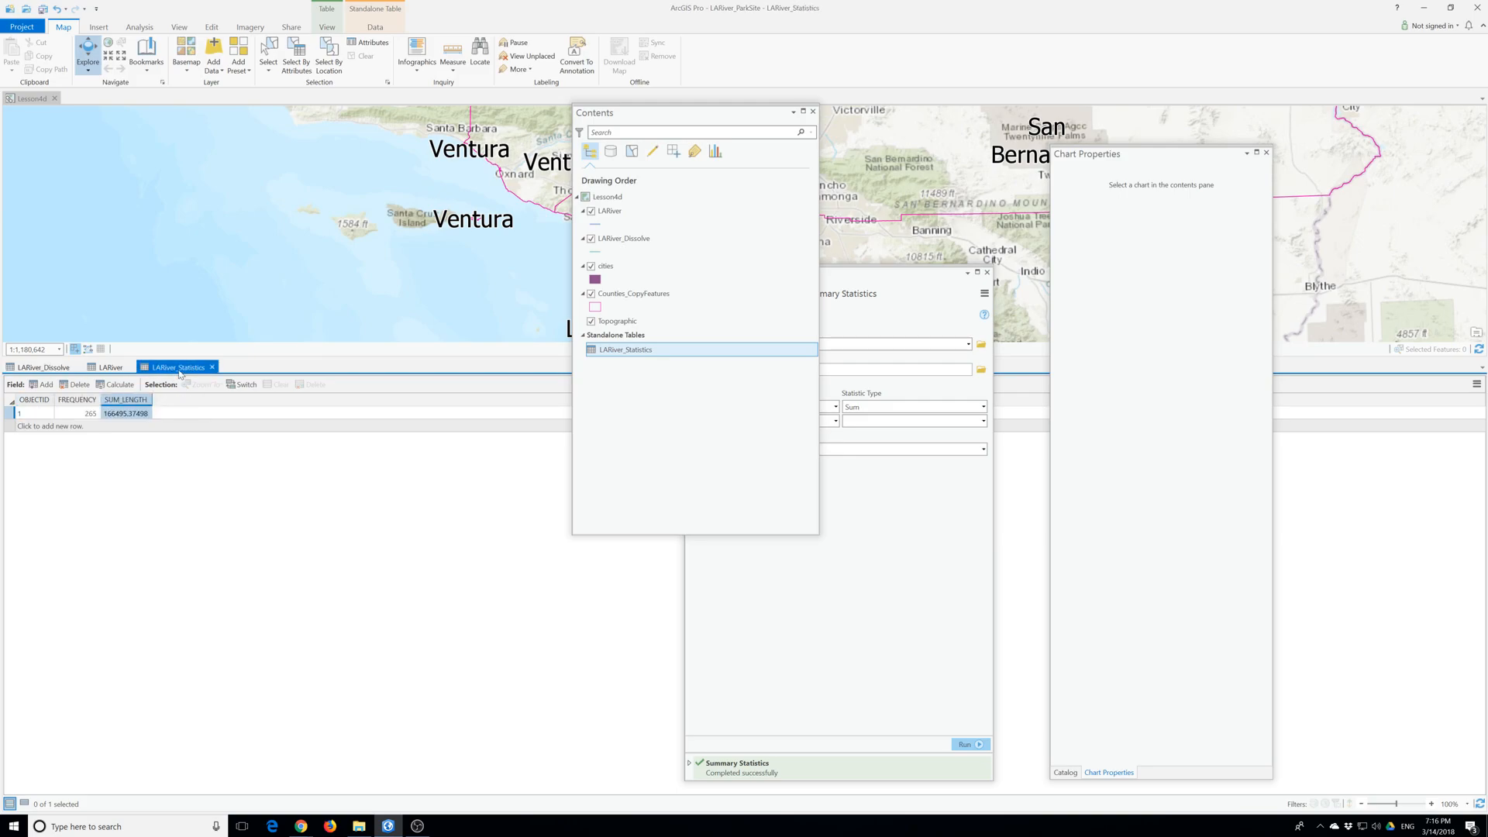
left_click(45, 370)
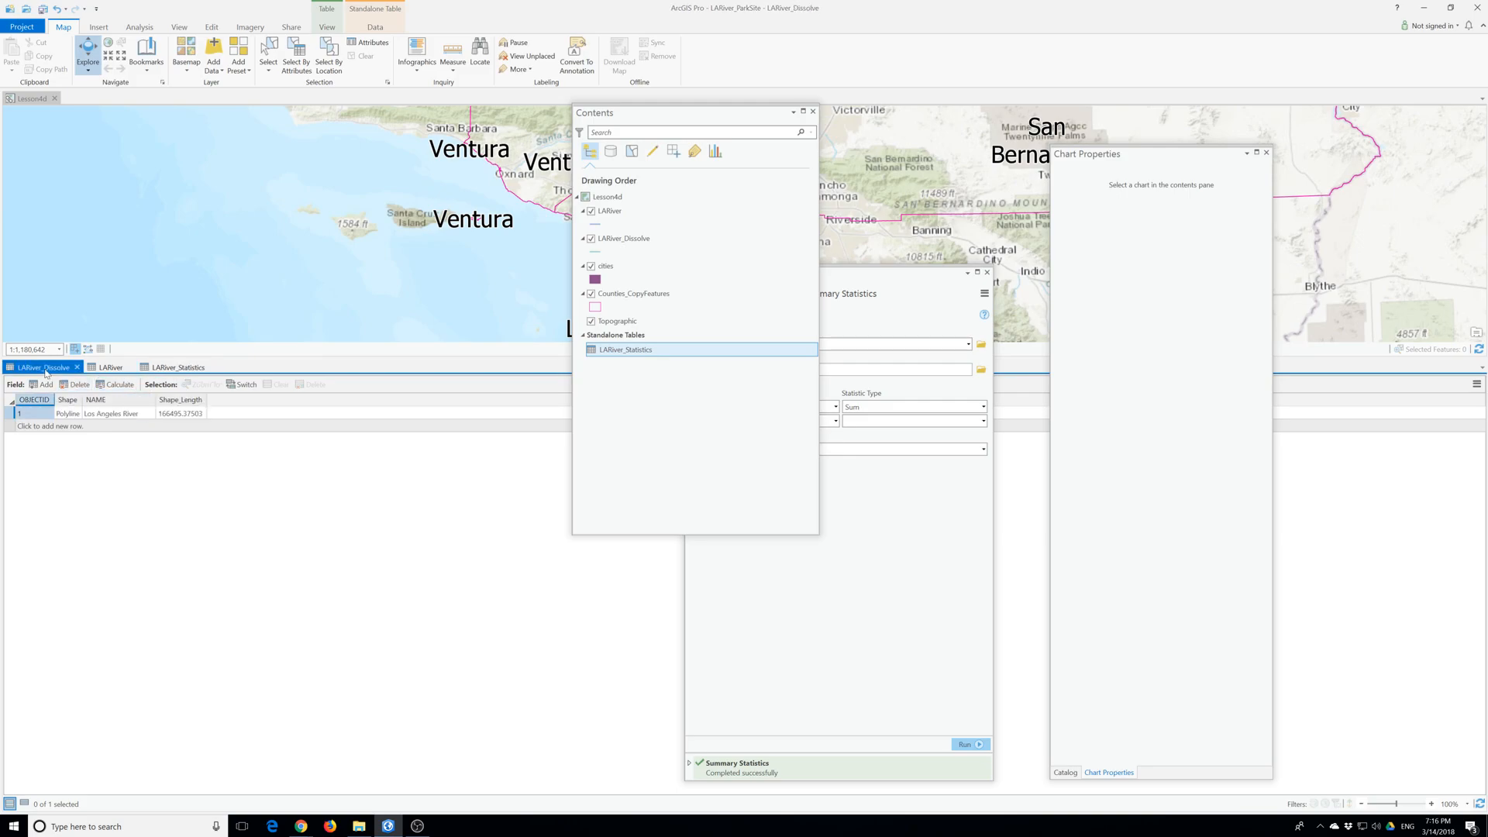
left_click(174, 371)
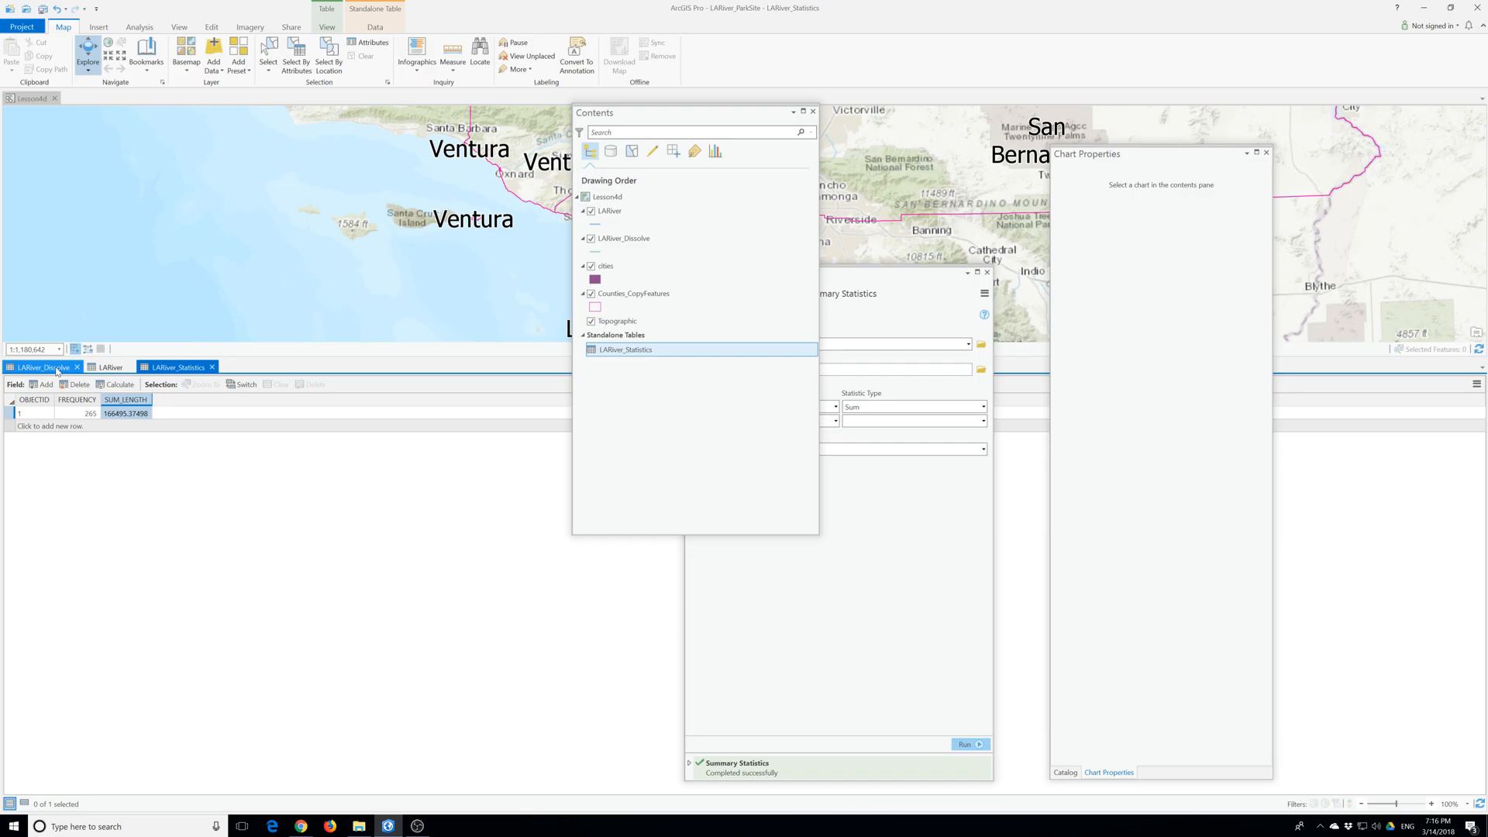
left_click(56, 372)
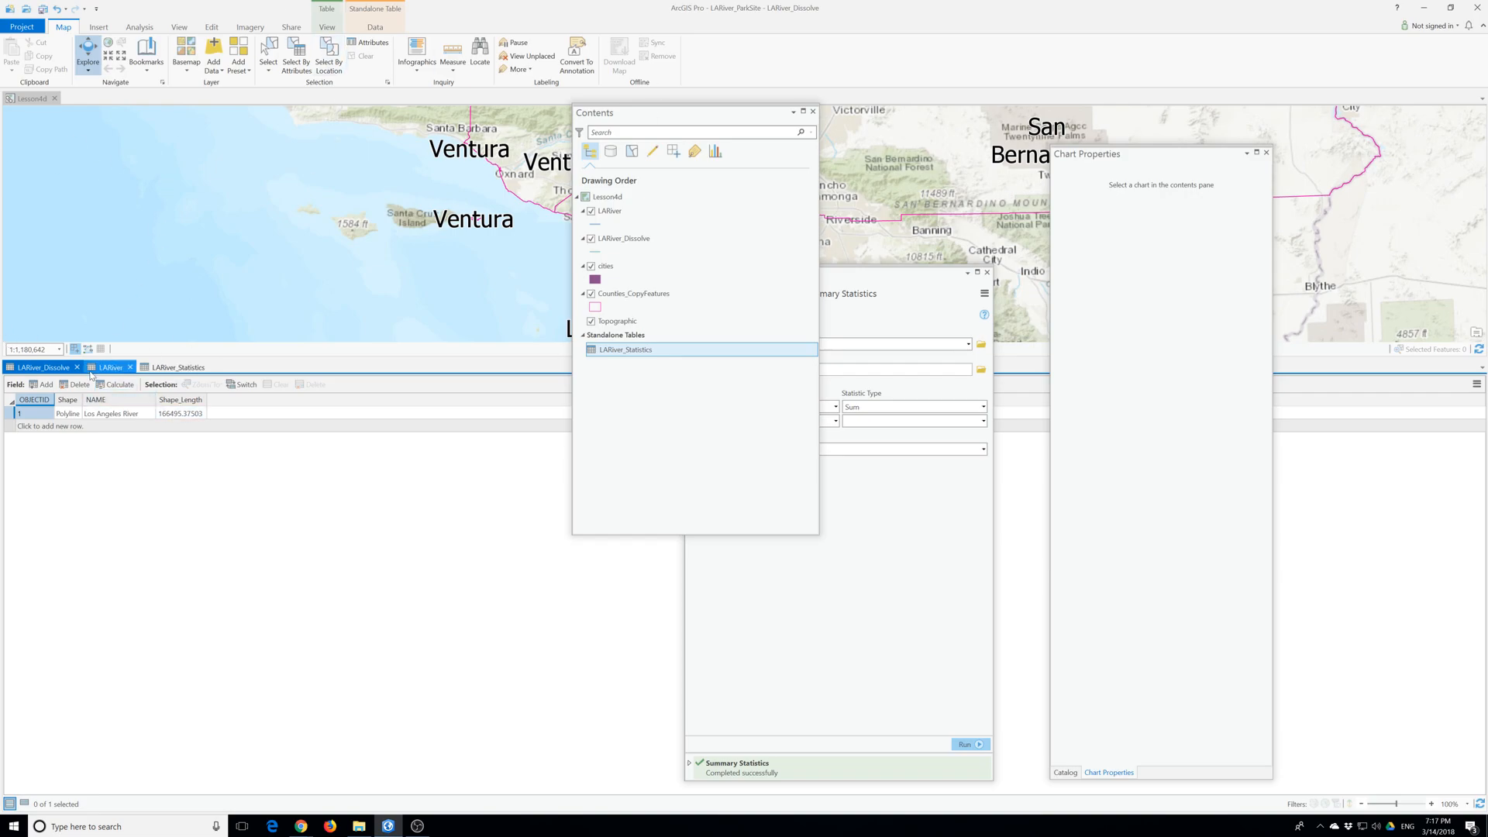
- Close the three open attribute tables, move Contents aside, and close the Geoprocessing and Chart Properties panes
left_click(212, 367)
left_click(130, 367)
left_click(77, 368)
left_click_drag(732, 110, 327, 203)
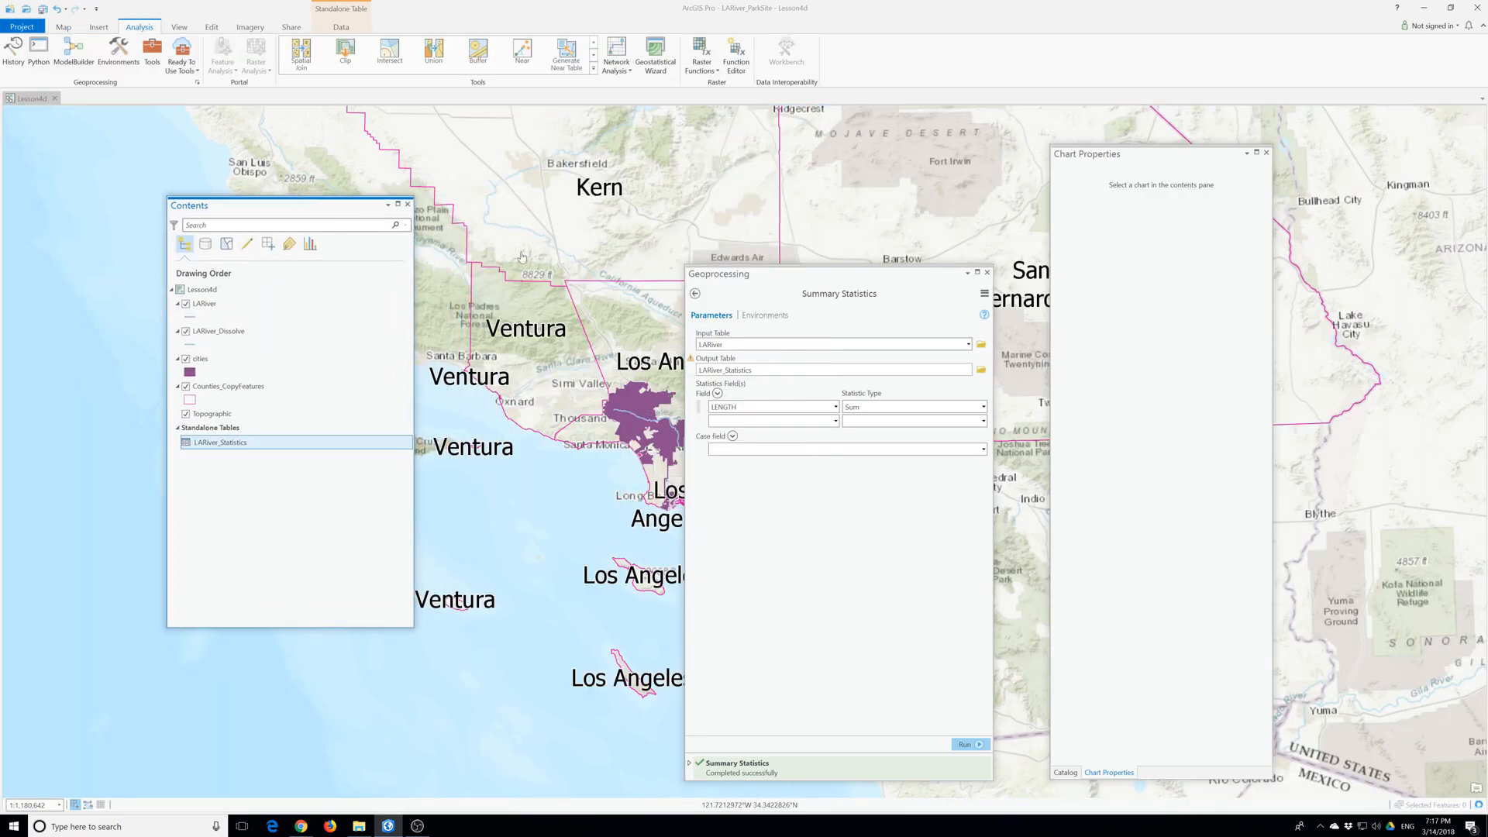
left_click(986, 272)
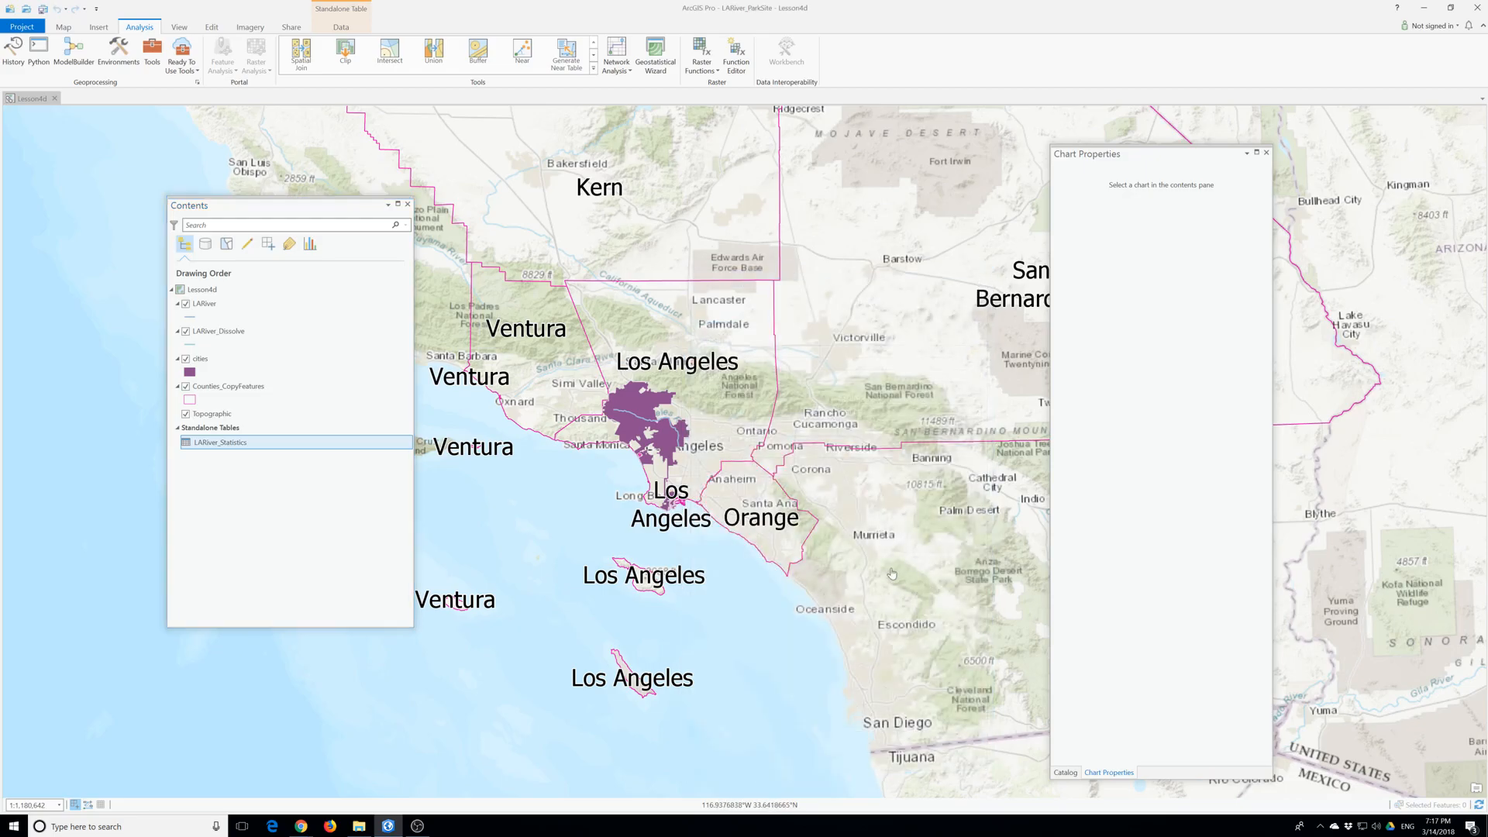
left_click(1266, 153)
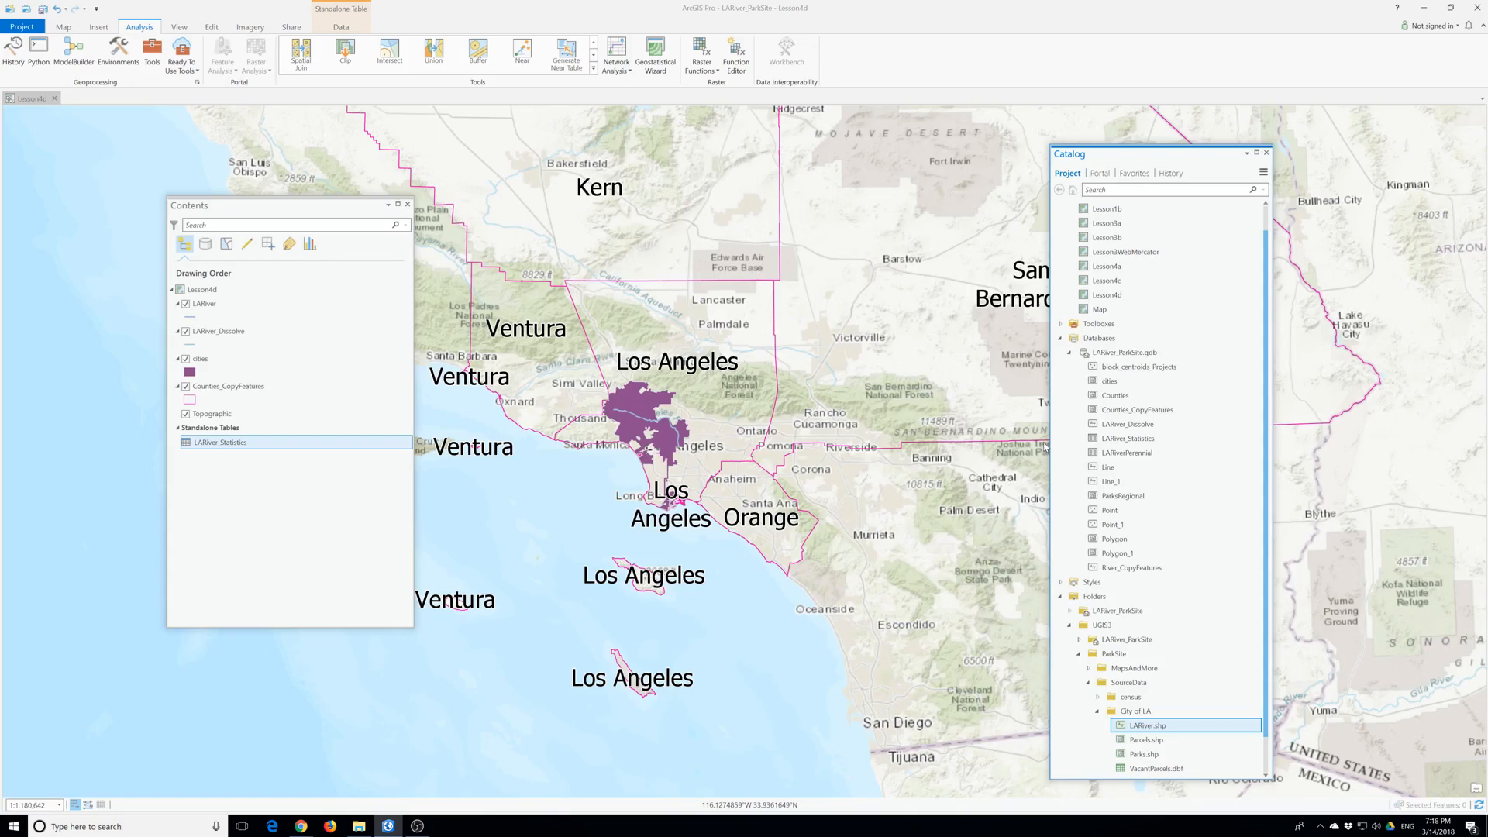
- Rename the project's map called Map as Lesson4e and open it
left_click(1094, 312)
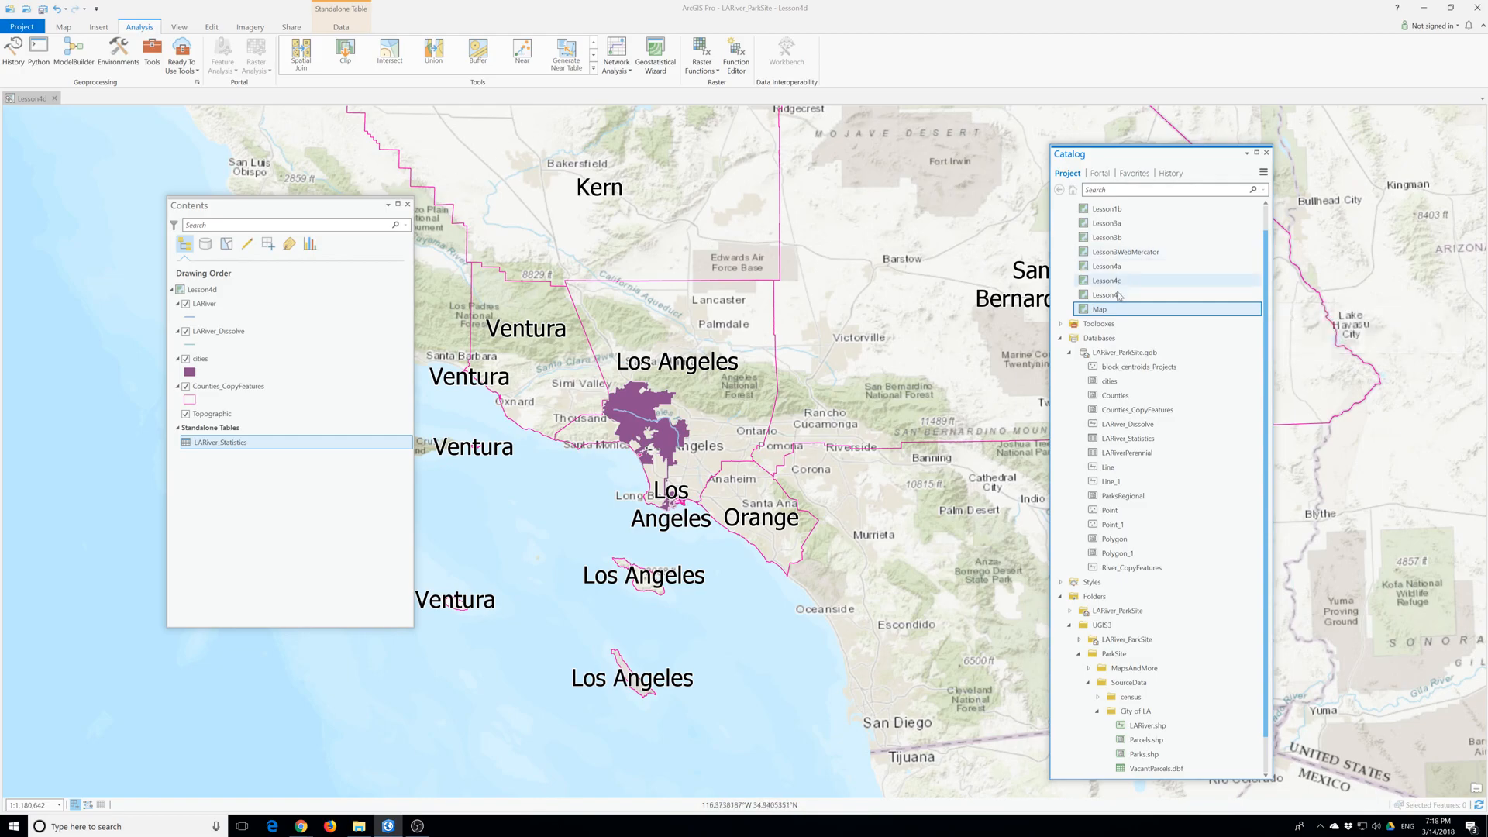
left_click(1105, 311)
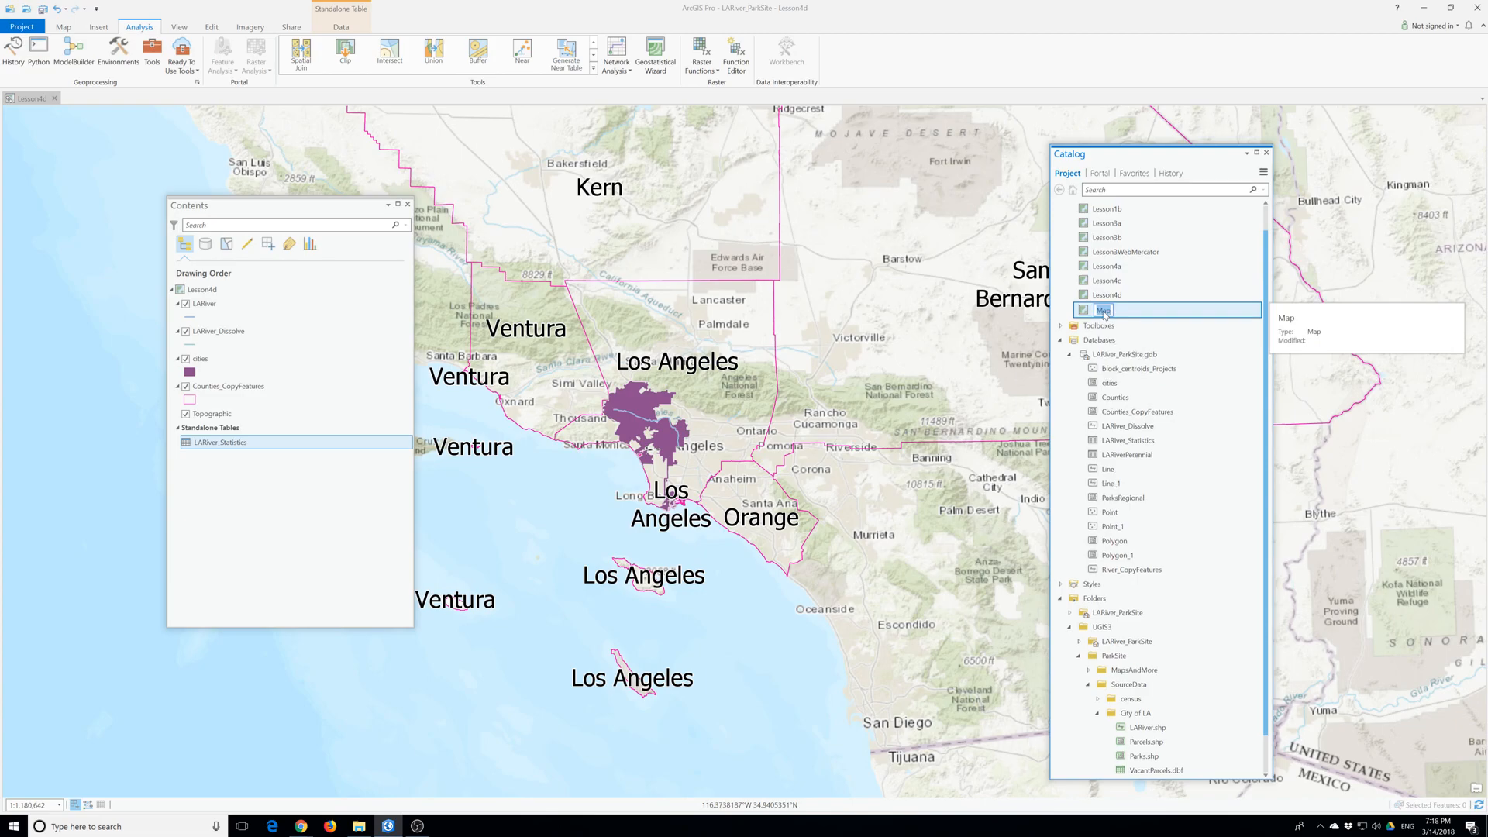
type("Lesson4e")
key("Return")
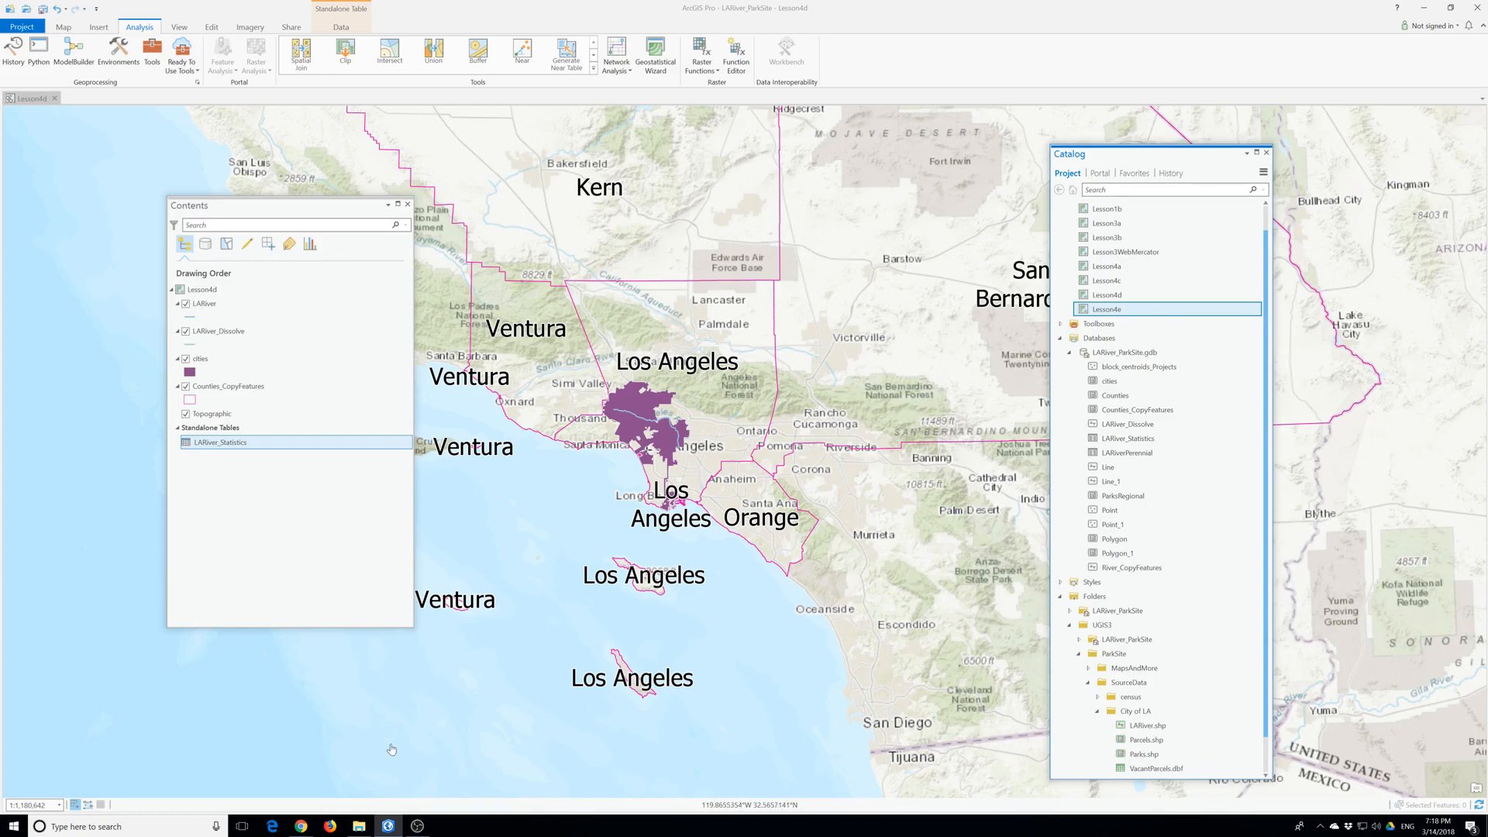
double_click(1106, 310)
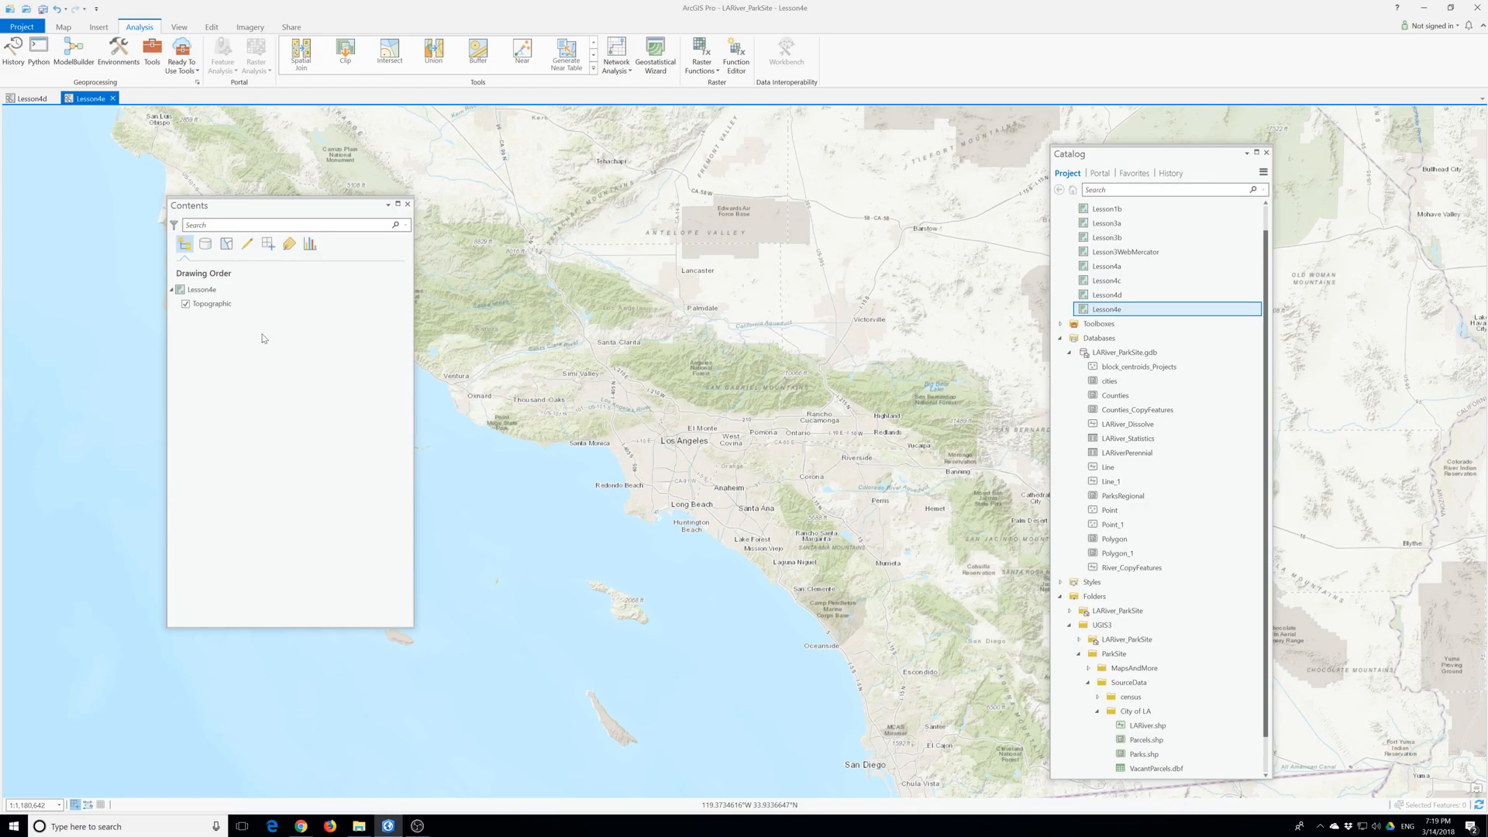
- Add cities, Counties, ParksRegional and LARiver_Dissolve from LARiver_ParkSite.gdb to the Lesson4e map, each above the previous layer
left_click(1092, 385)
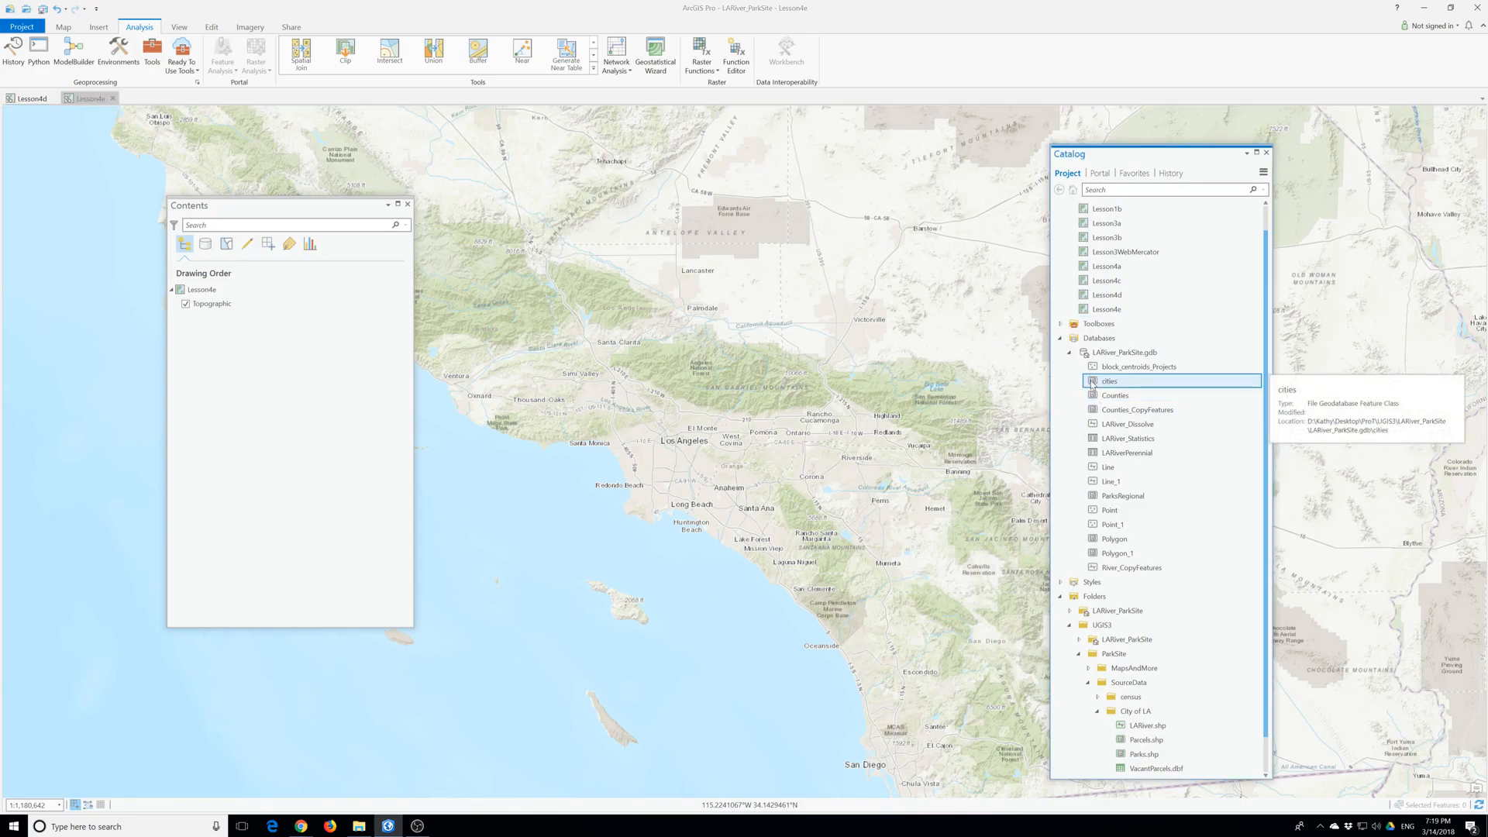
left_click_drag(1092, 385, 322, 322)
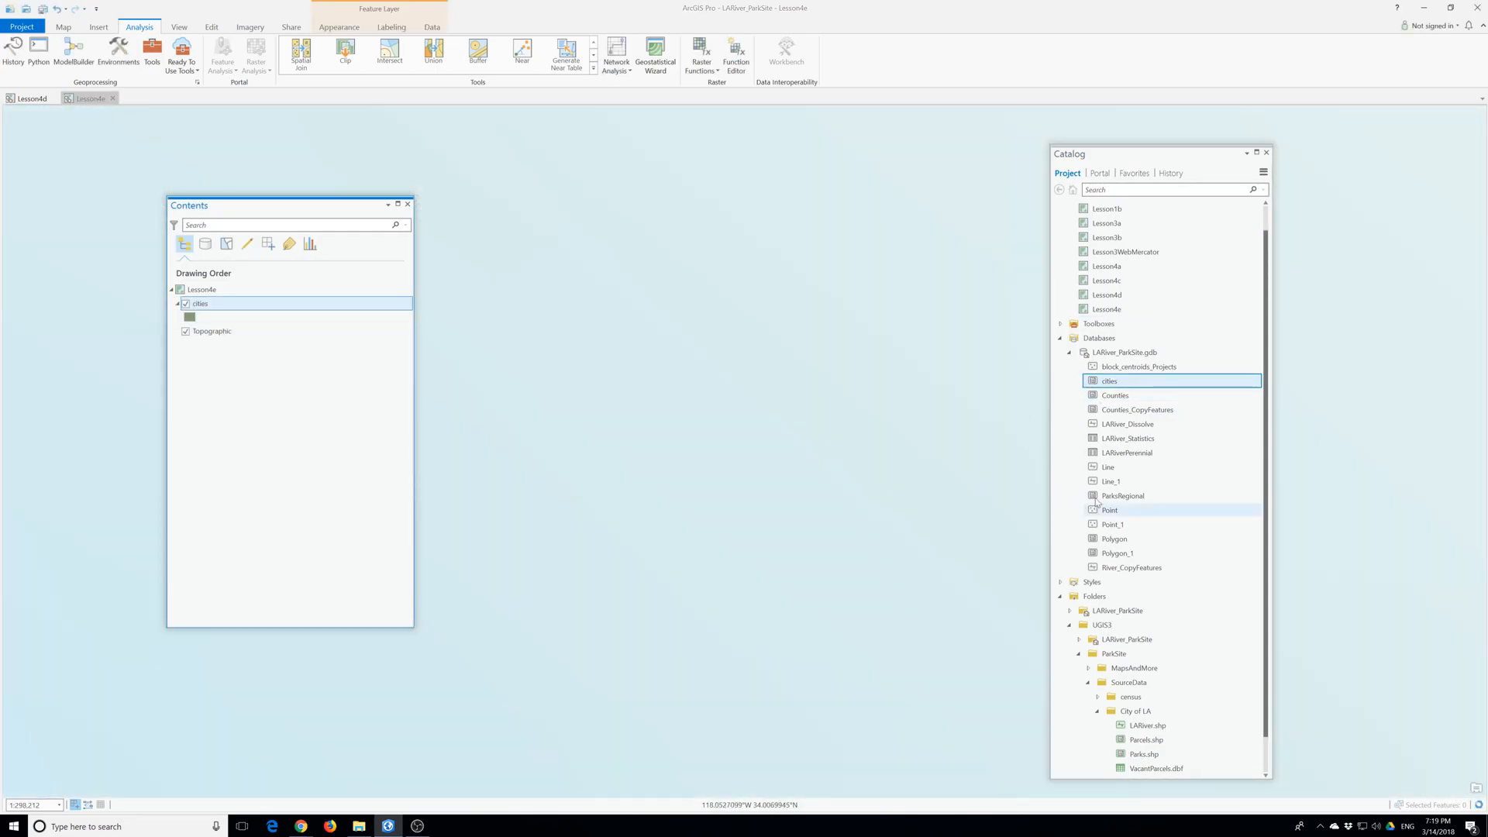
left_click(1095, 397)
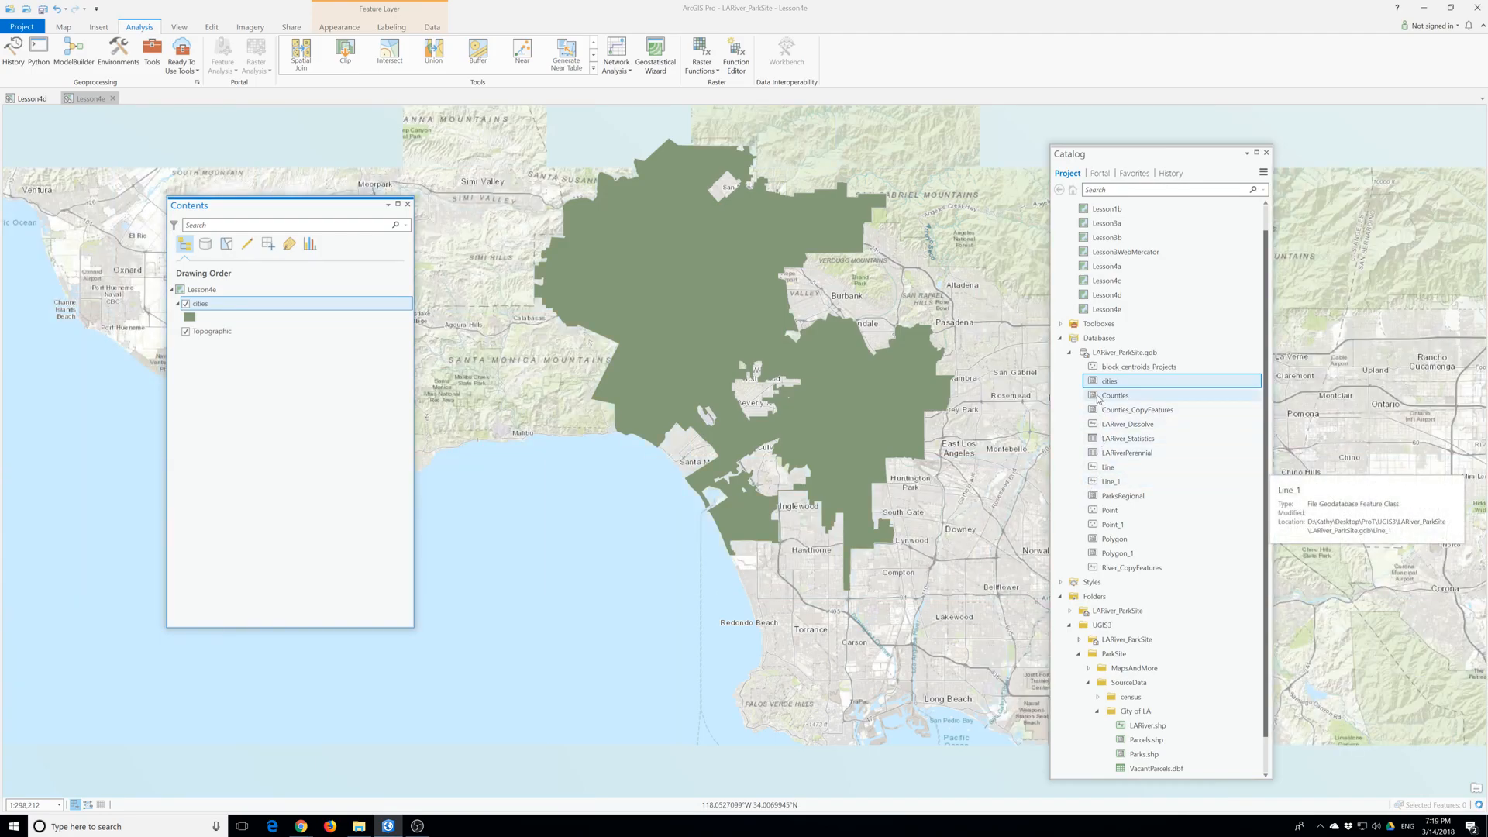
left_click_drag(1095, 397, 213, 308)
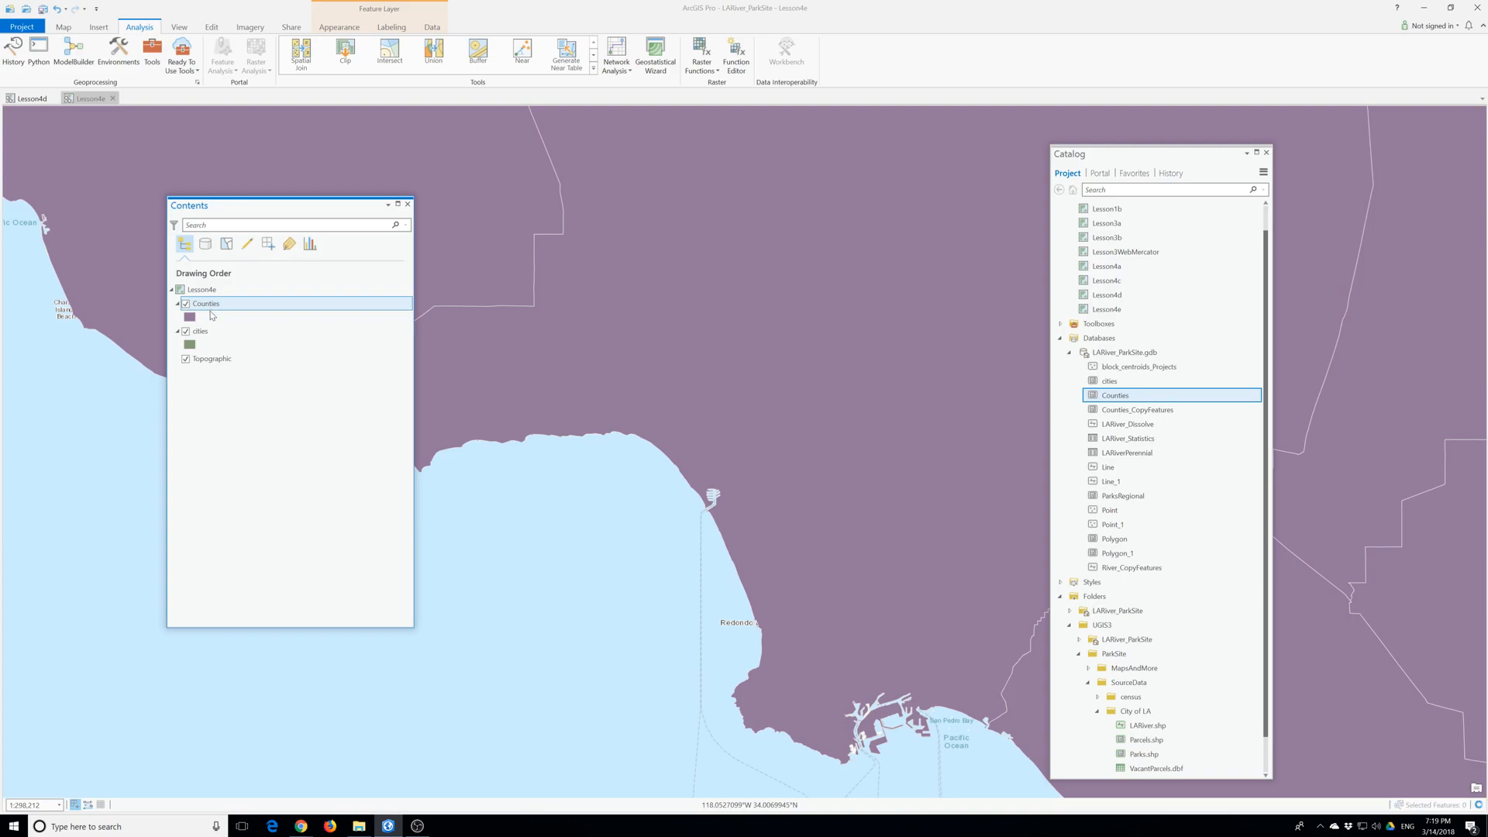
mouse_move(1122, 496)
left_mouse_down()
mouse_move(746, 445)
mouse_move(219, 305)
left_mouse_up()
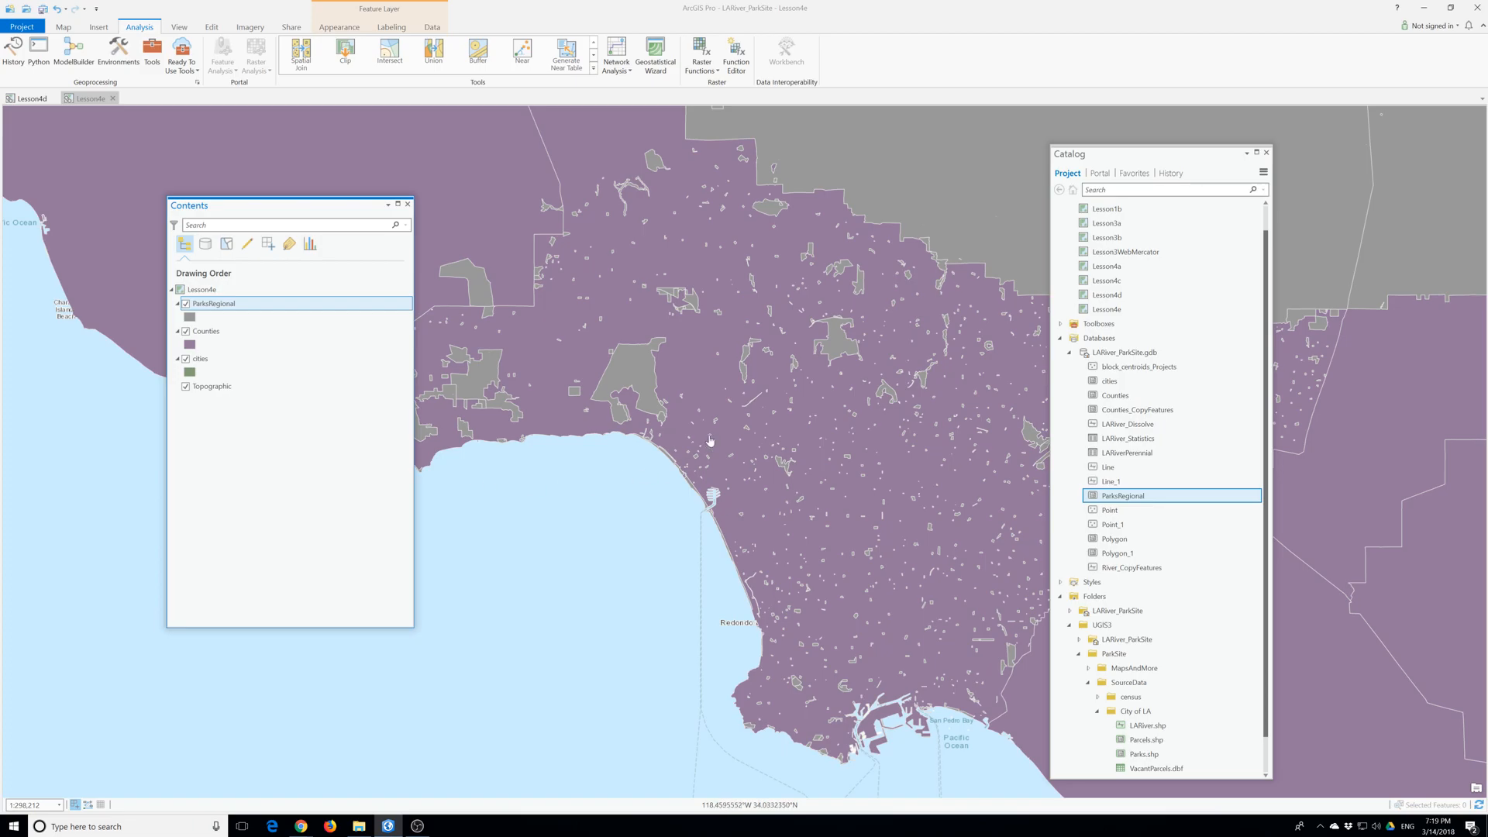
mouse_move(1096, 396)
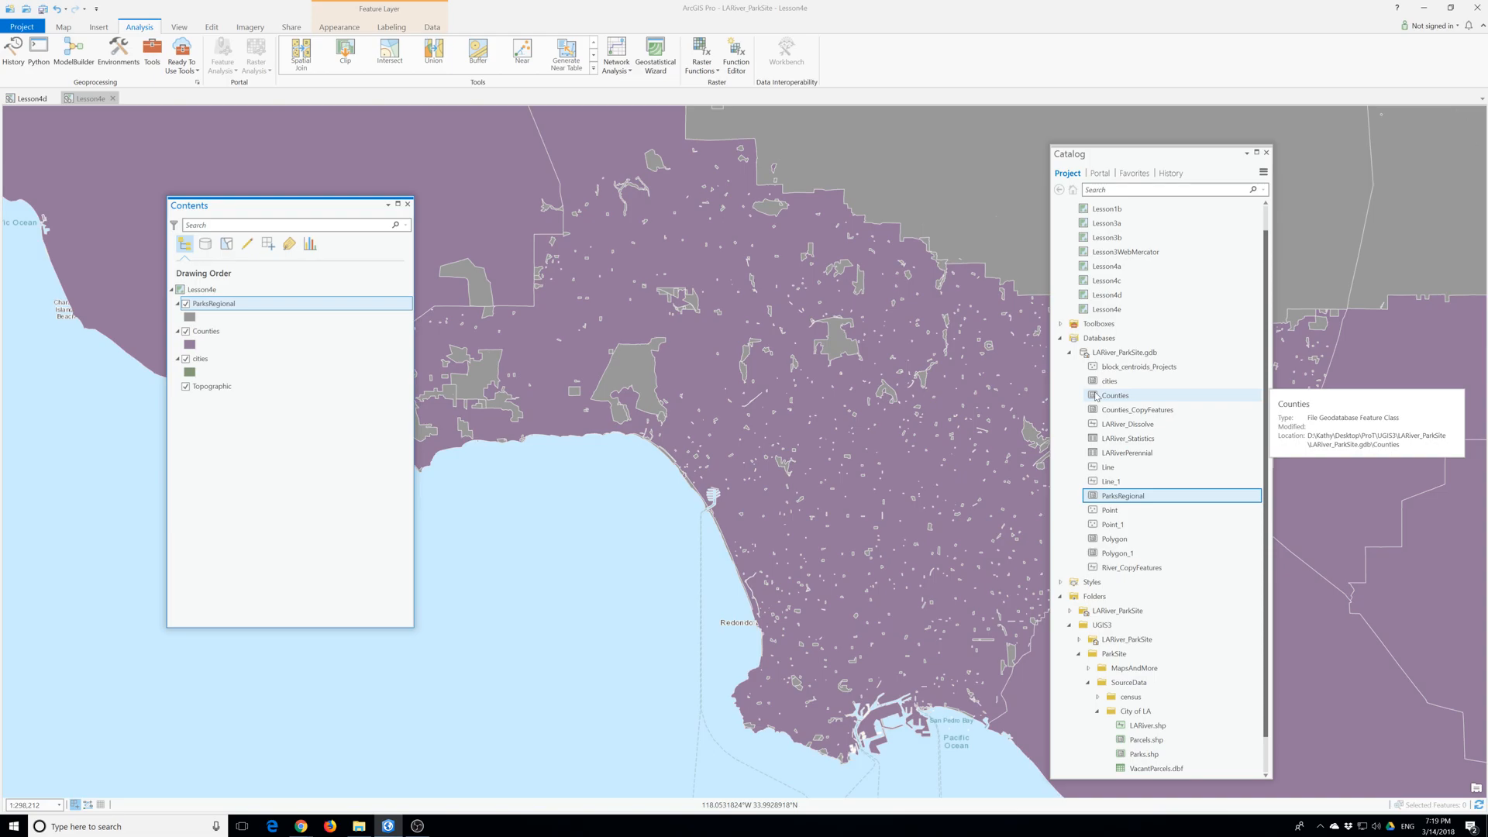
mouse_move(1099, 456)
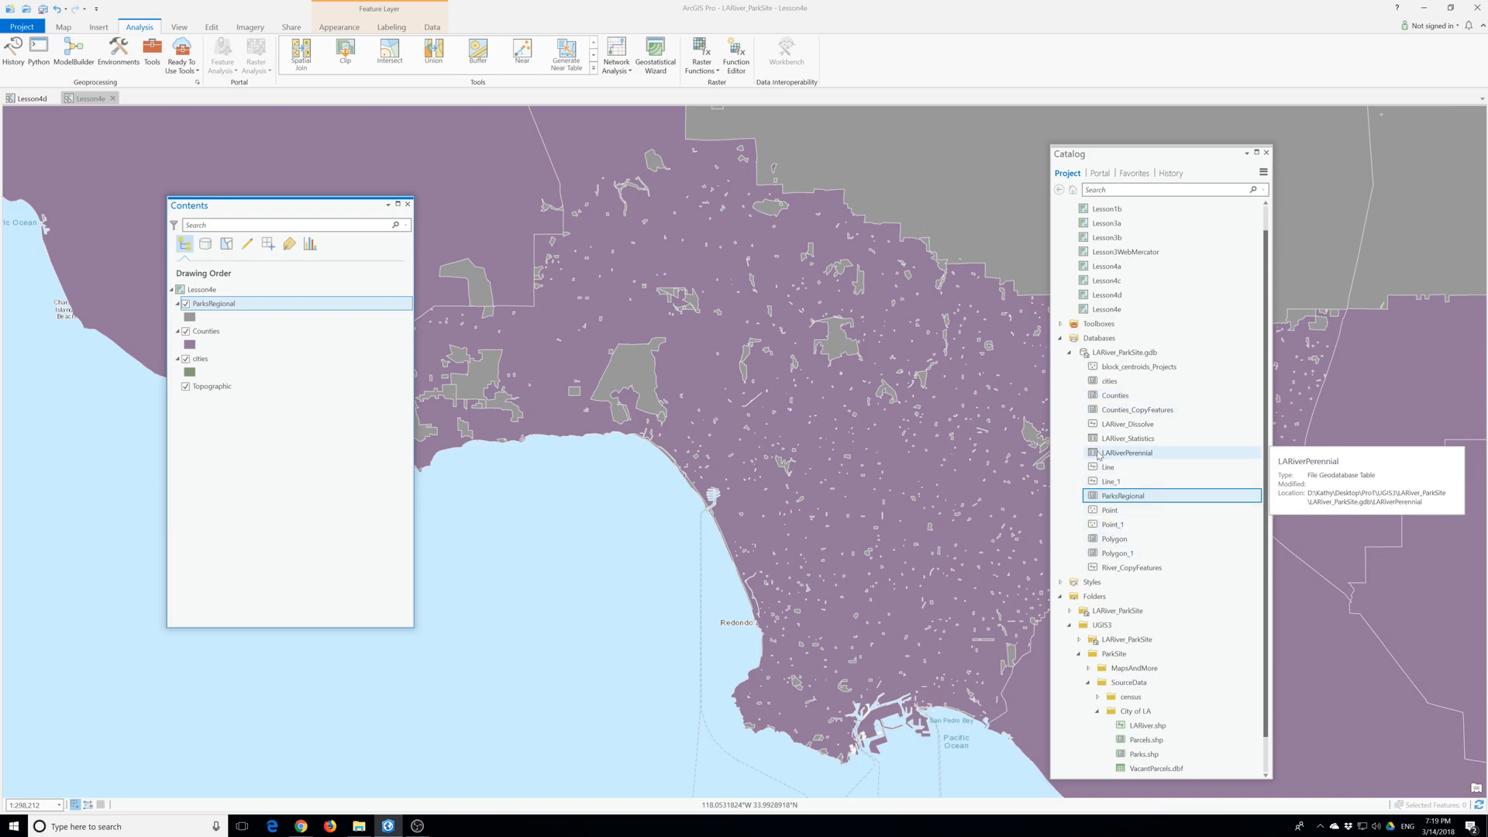
mouse_move(1124, 425)
left_mouse_down()
mouse_move(526, 382)
mouse_move(217, 304)
left_mouse_up()
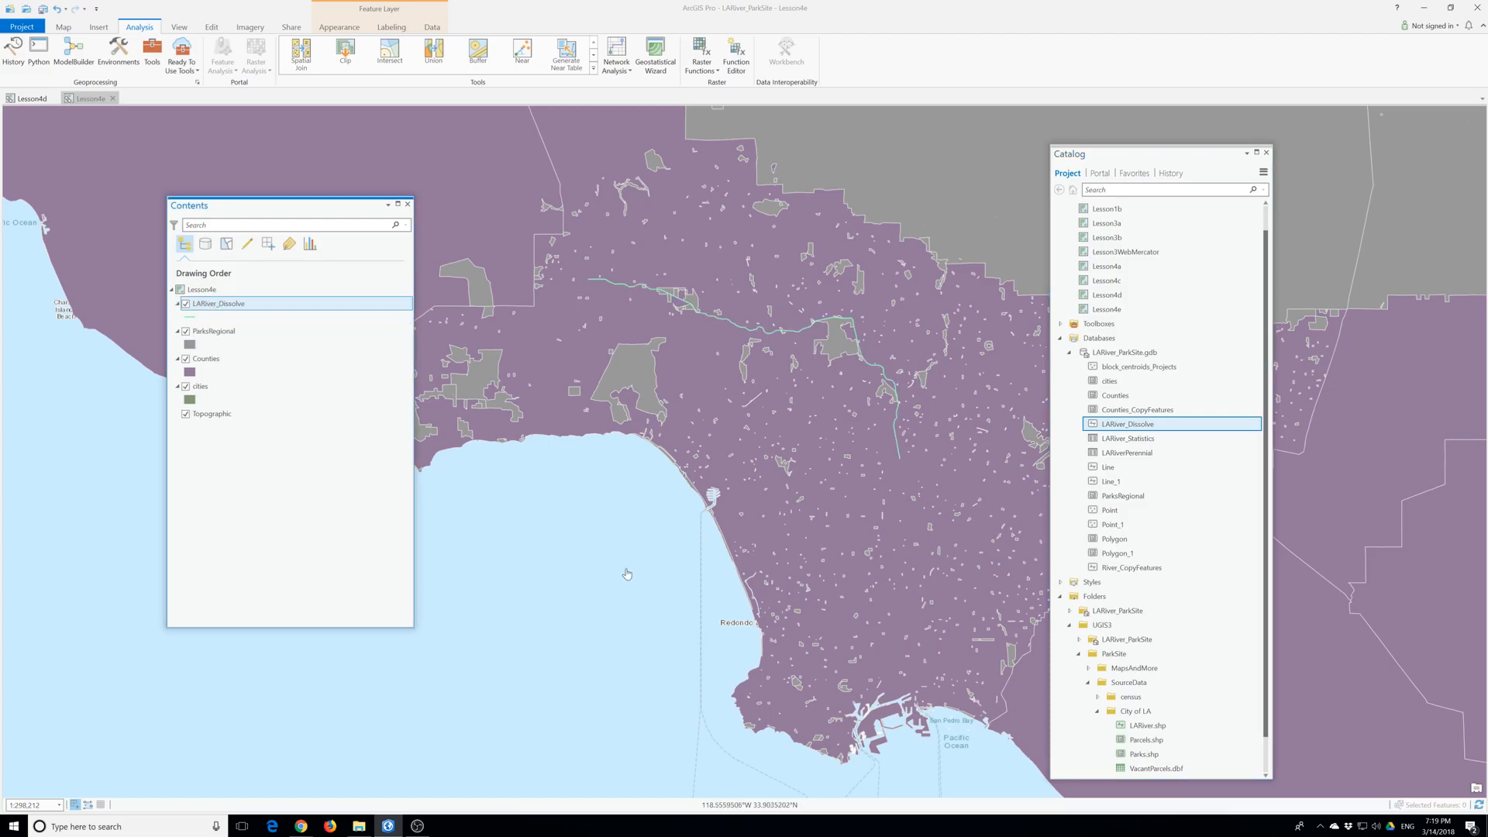
- Reorder the cities layer directly below LARiver_Dissolve and give the ParksRegional polygons a bright green fill
scroll(766, 500, "down", 3)
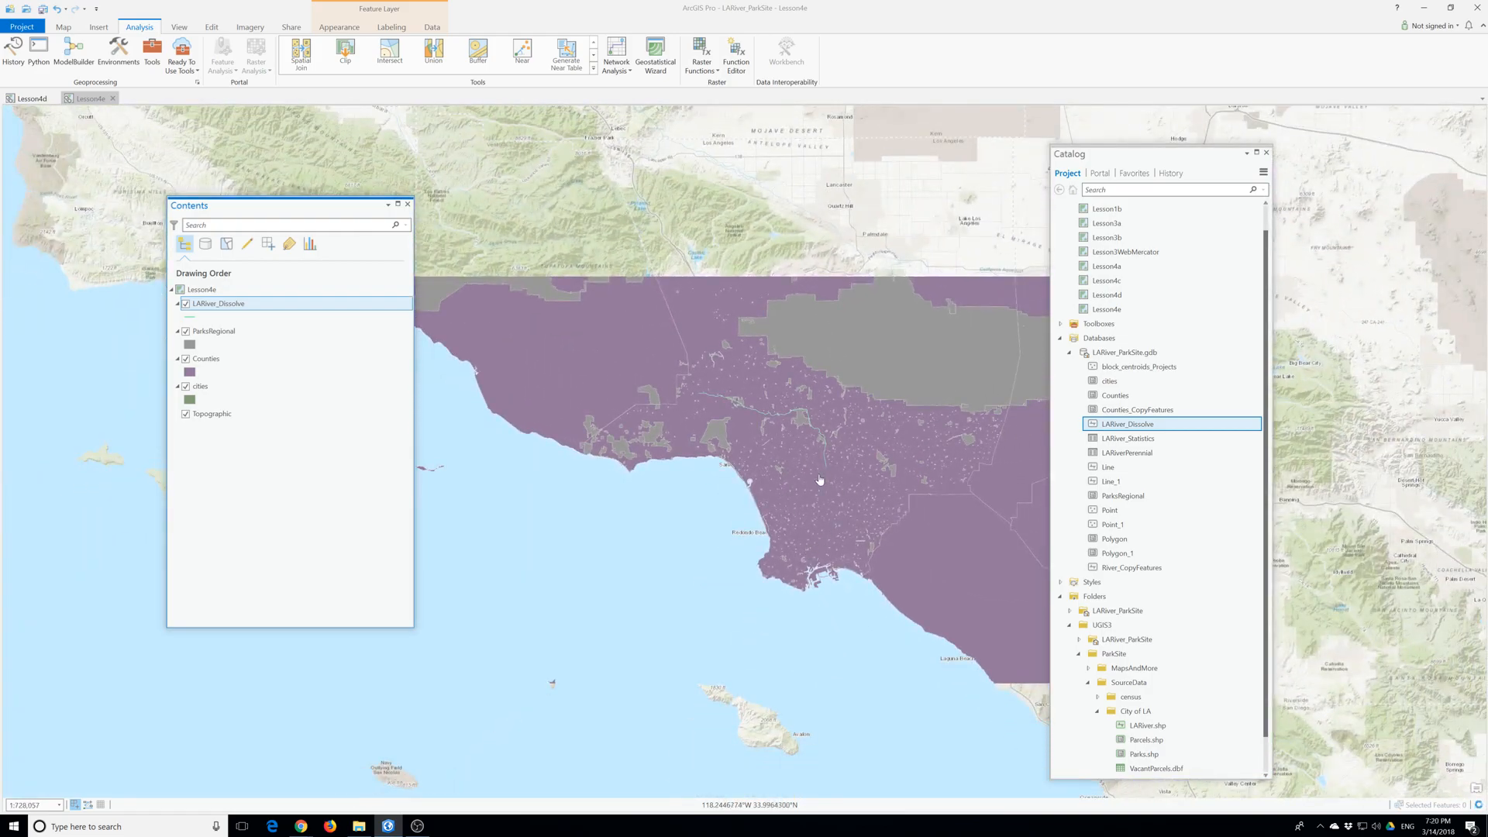
scroll(764, 483, "up", 2)
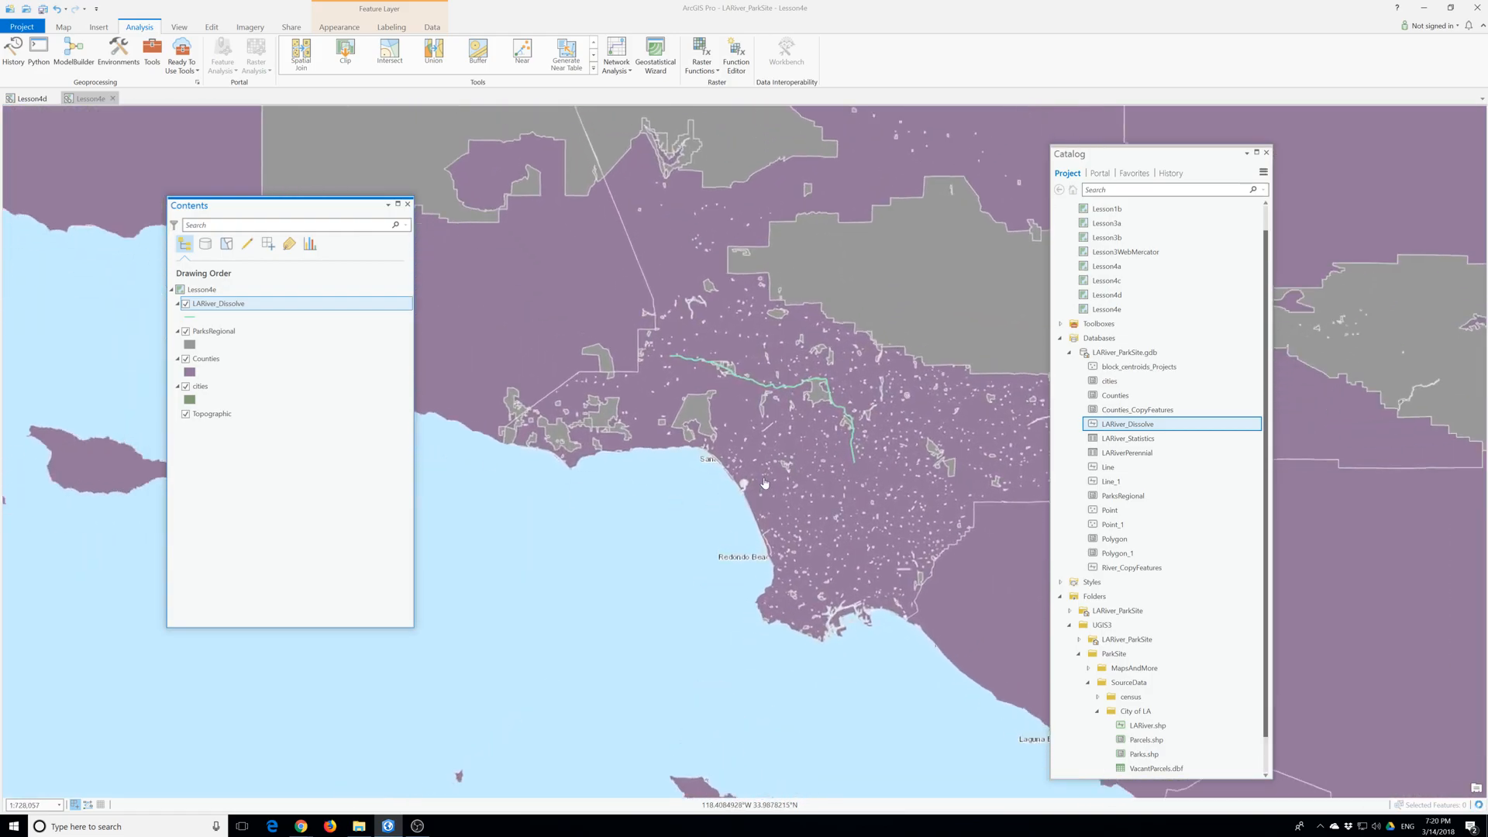
scroll(764, 483, "down", 2)
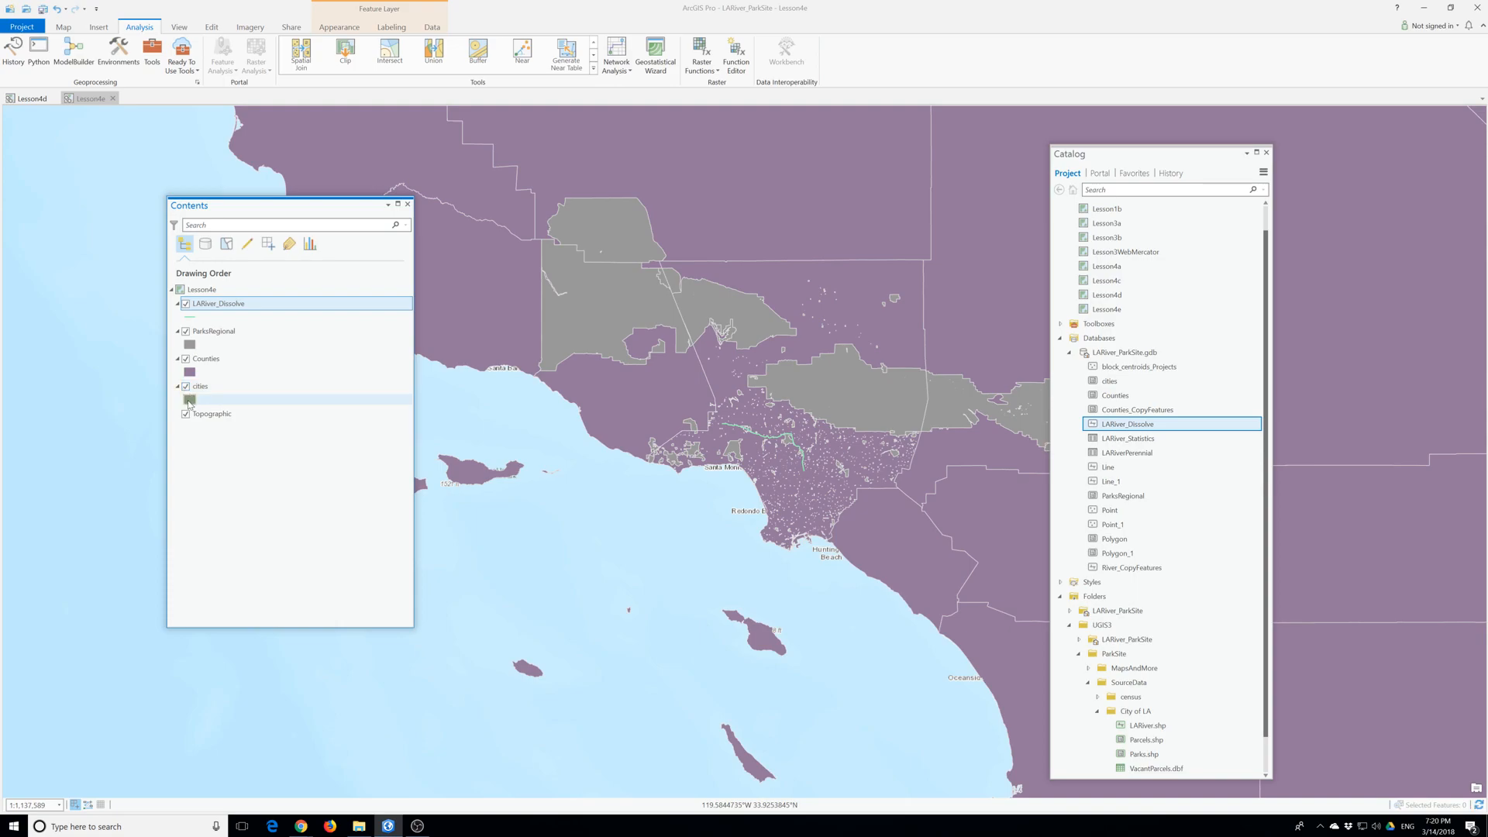
left_click_drag(201, 387, 209, 320)
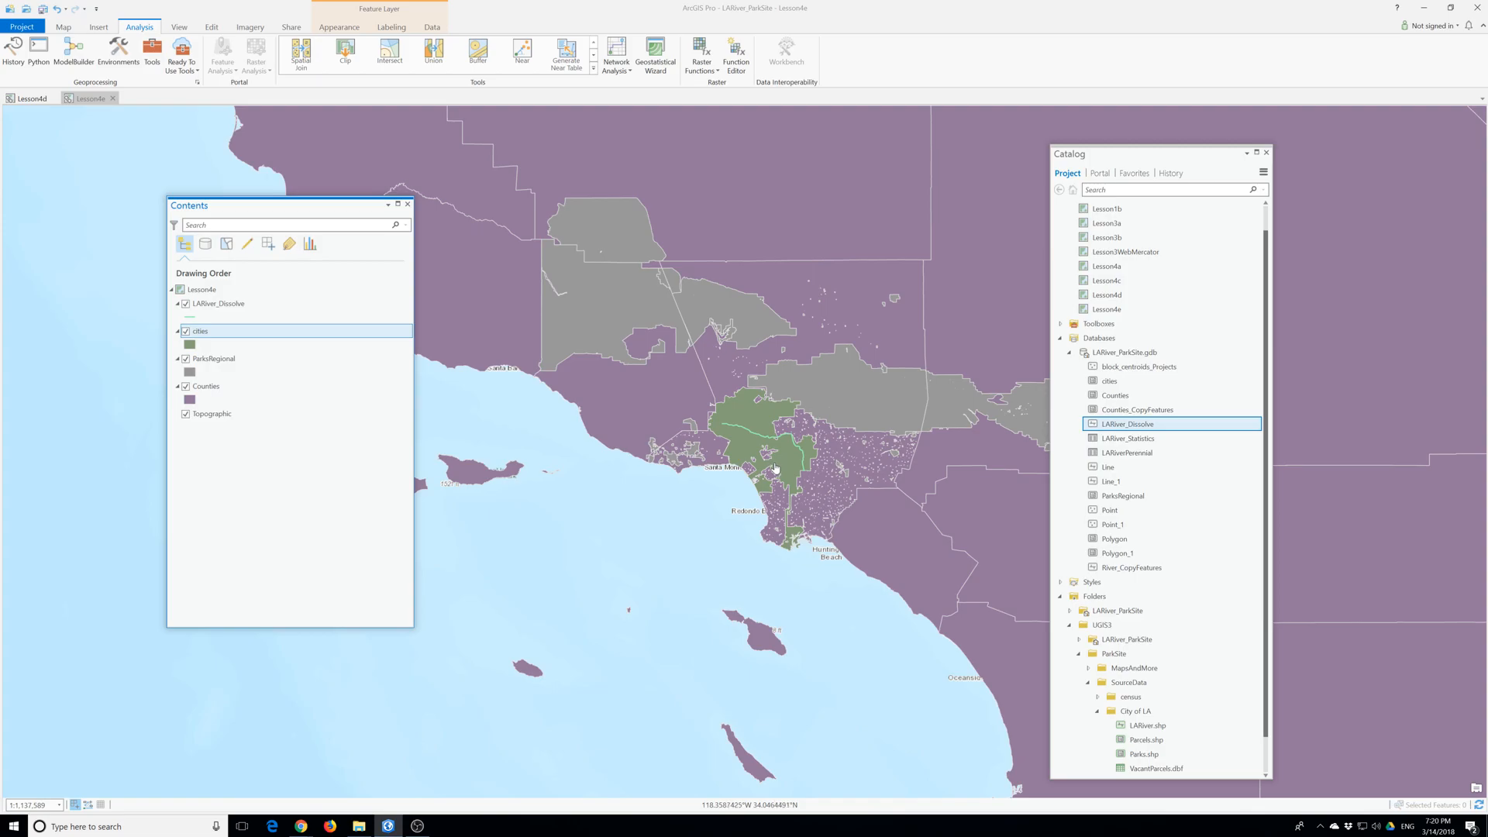
left_click(187, 379)
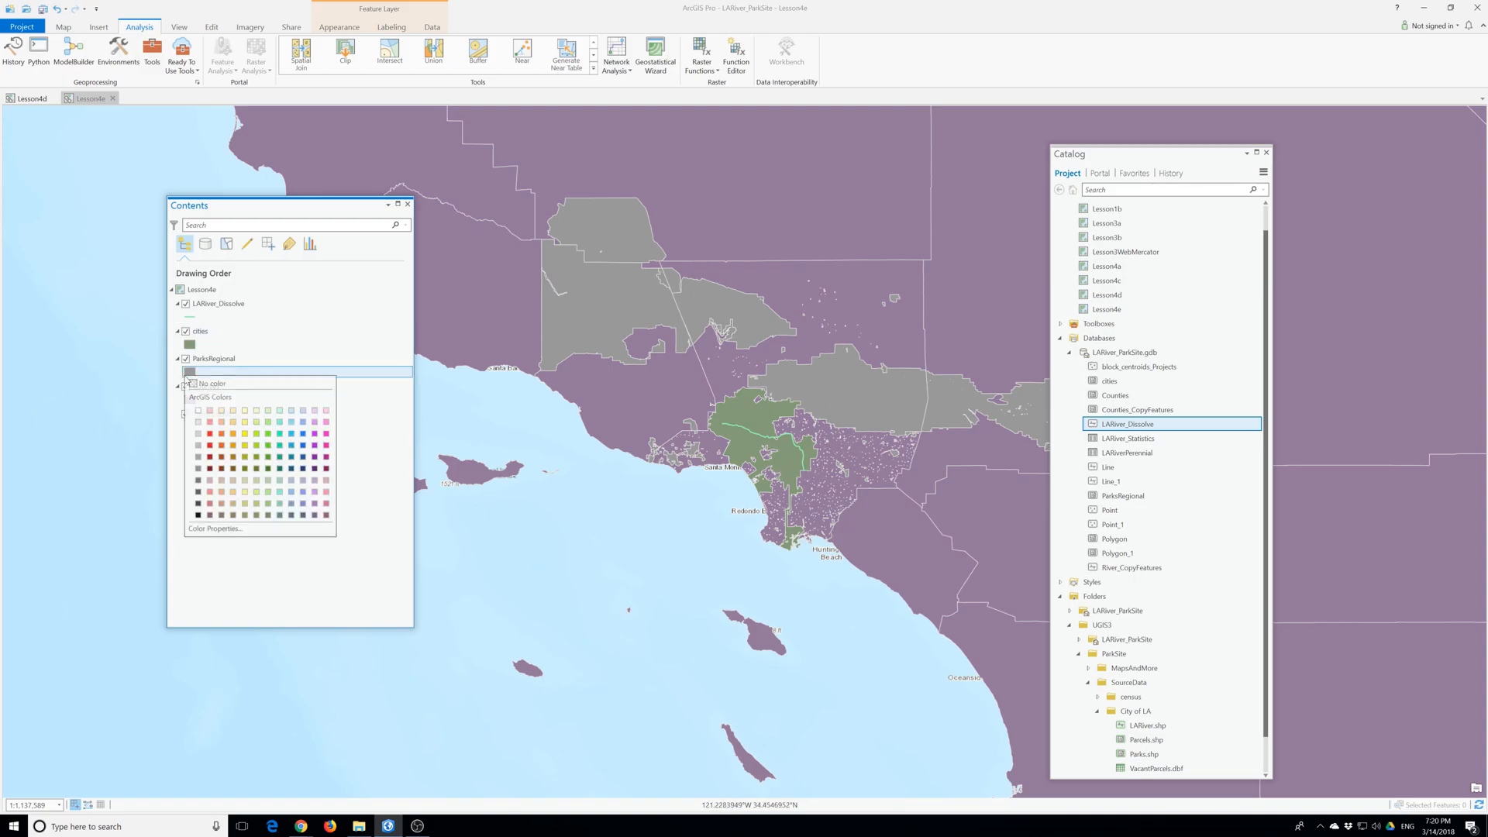
left_click(270, 450)
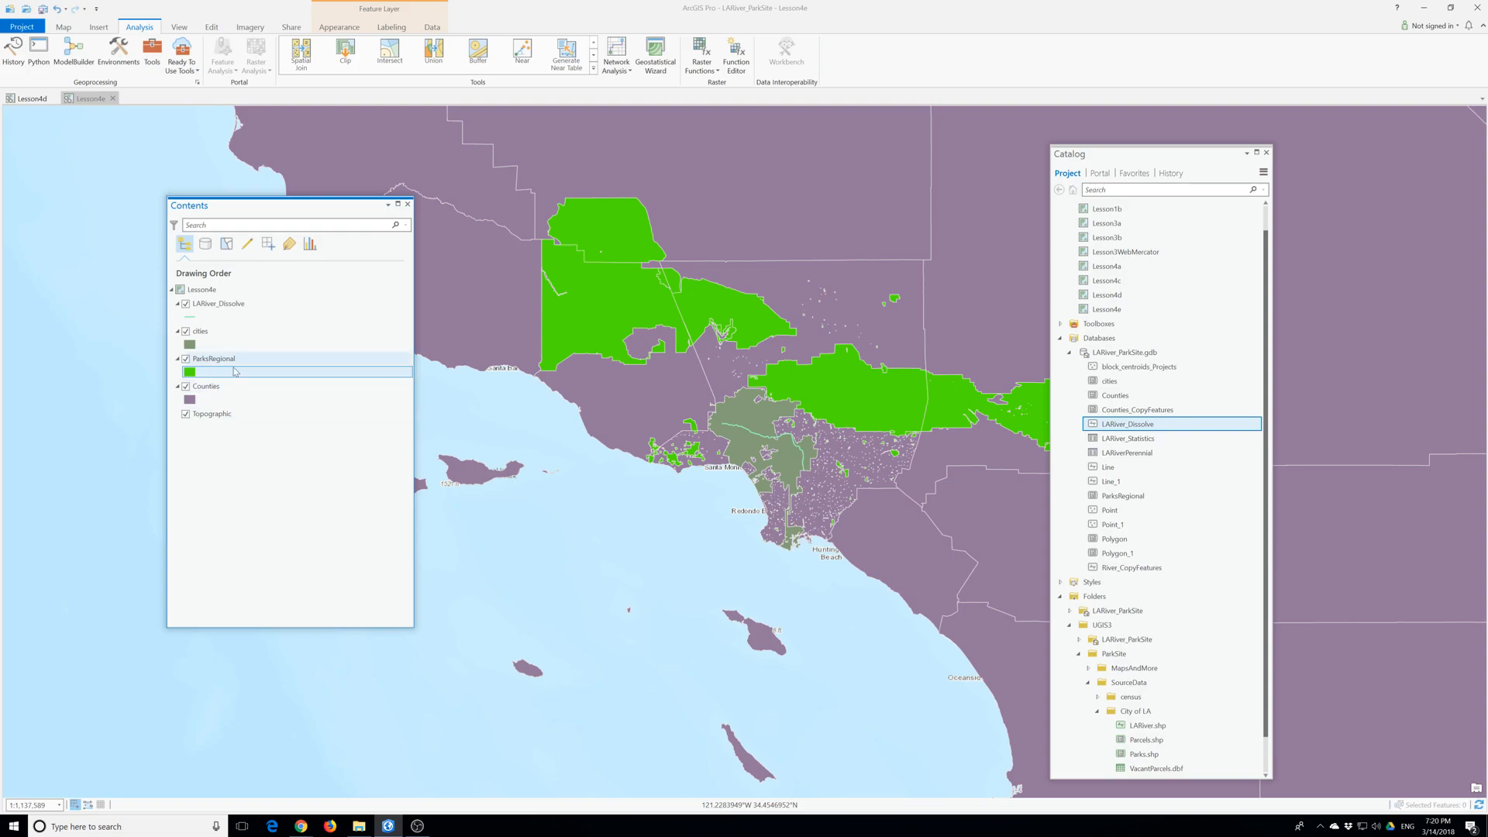
- Add NewParks.shp from the SourceData ParkData folder to the map, between LARiver_Dissolve and cities
scroll(1138, 626, "down", 1)
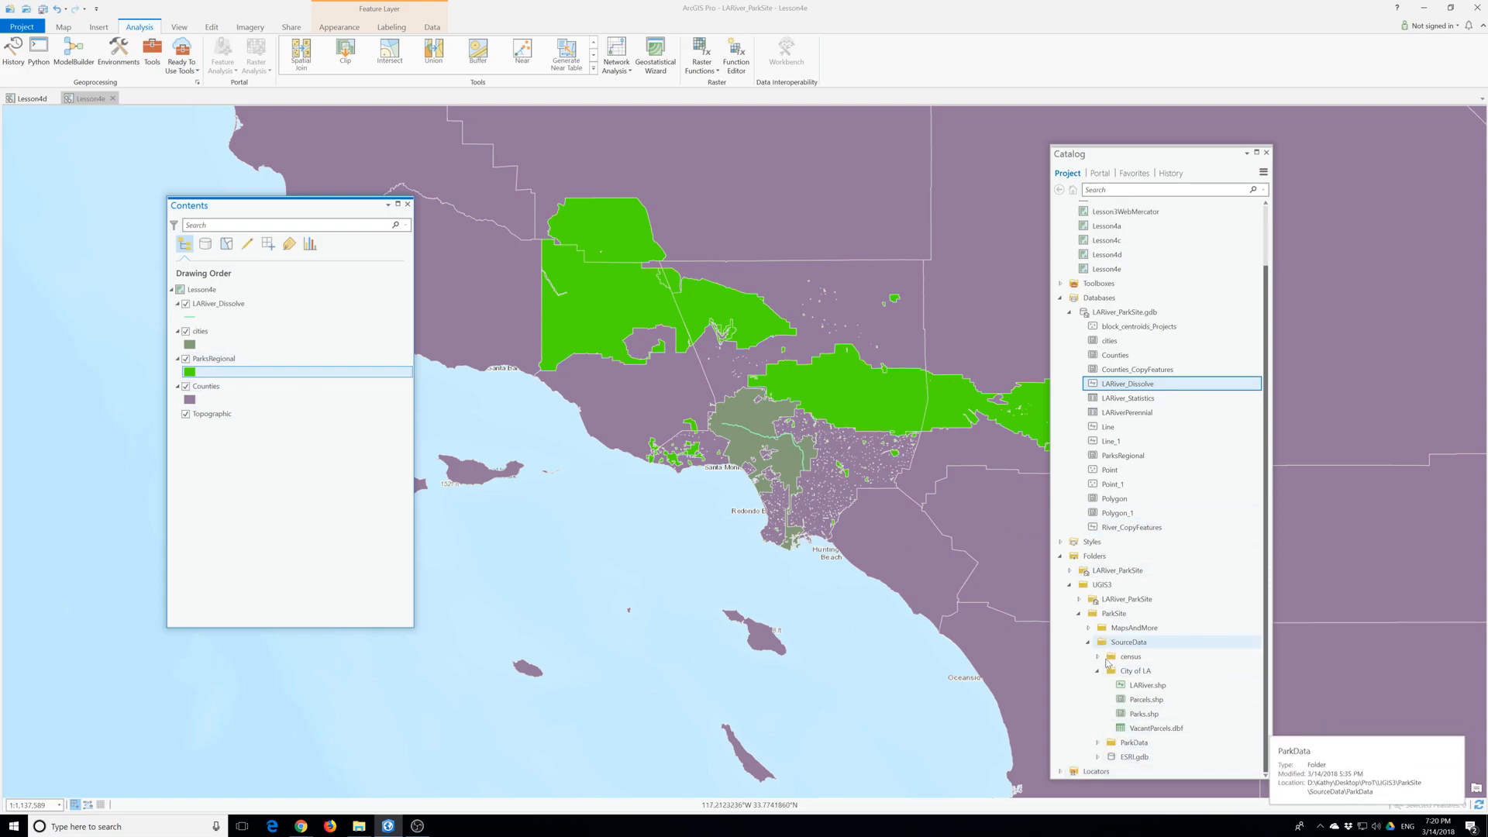
left_click(1097, 743)
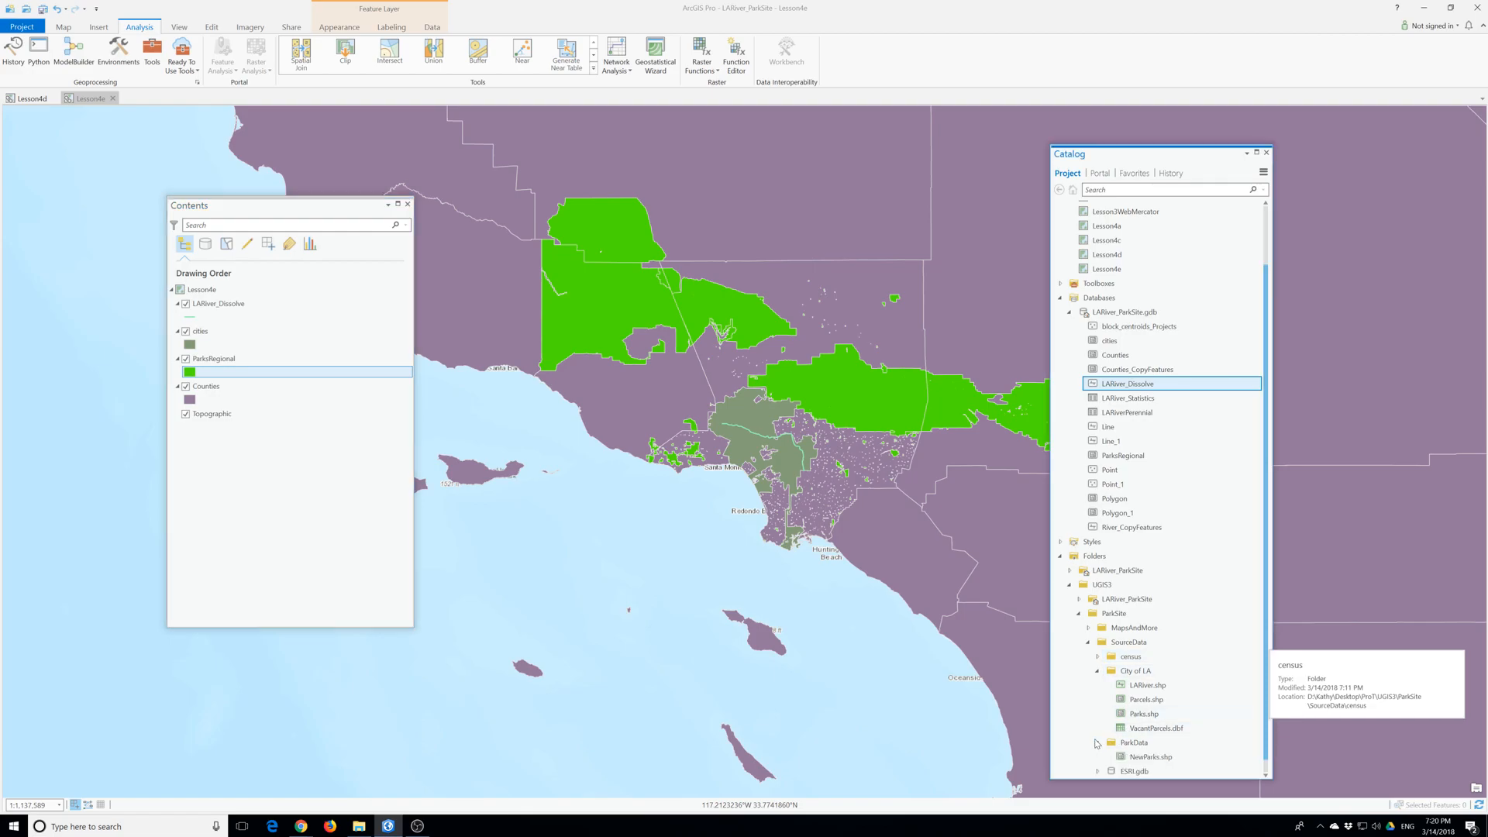
left_click(1129, 744)
left_click_drag(1130, 744, 223, 339)
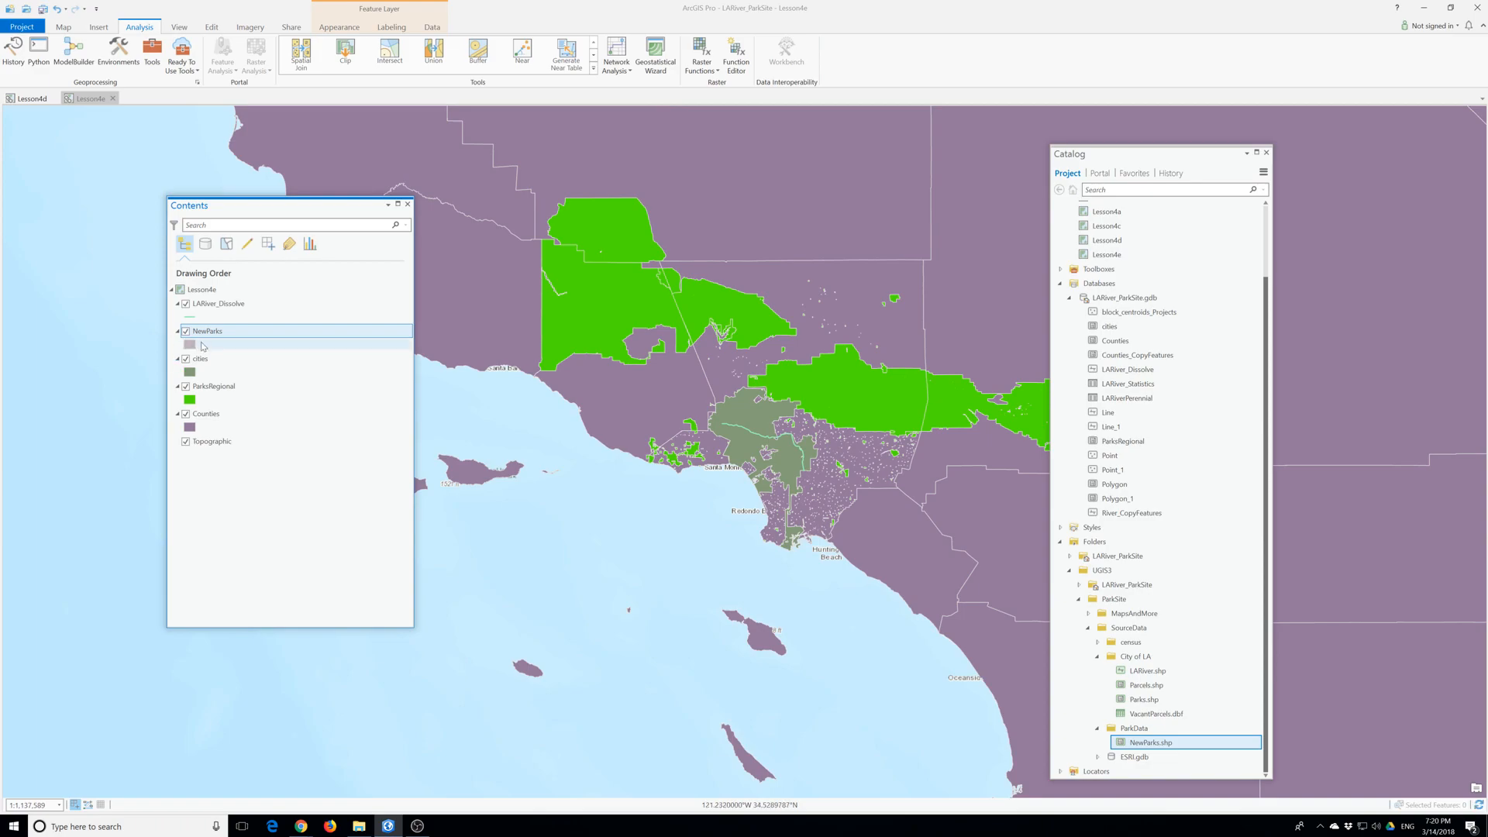
- Give the NewParks polygons a dark green fill, apply it and close the Symbology pane
left_click(202, 346)
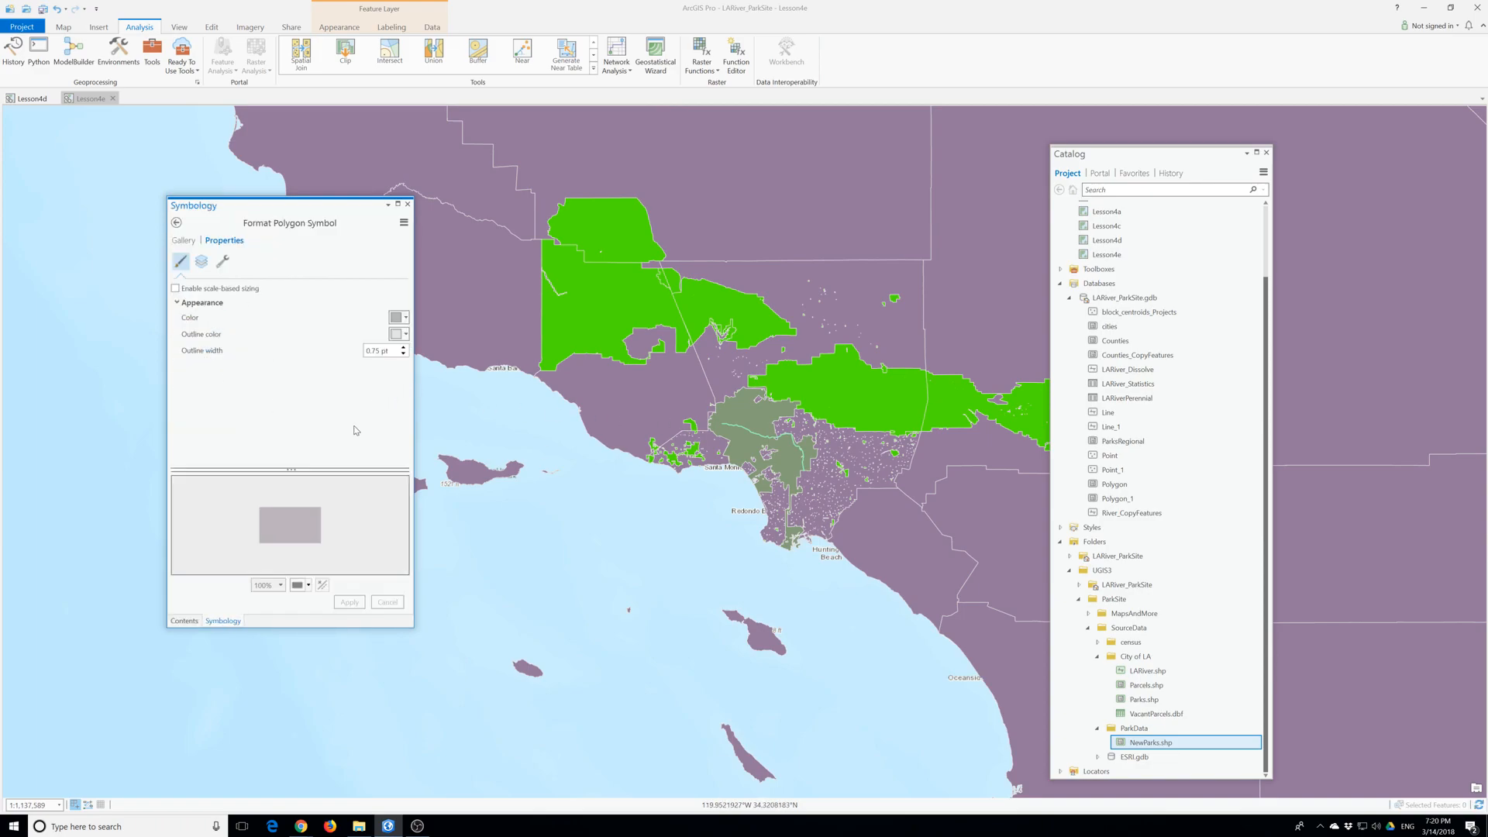
left_click(400, 318)
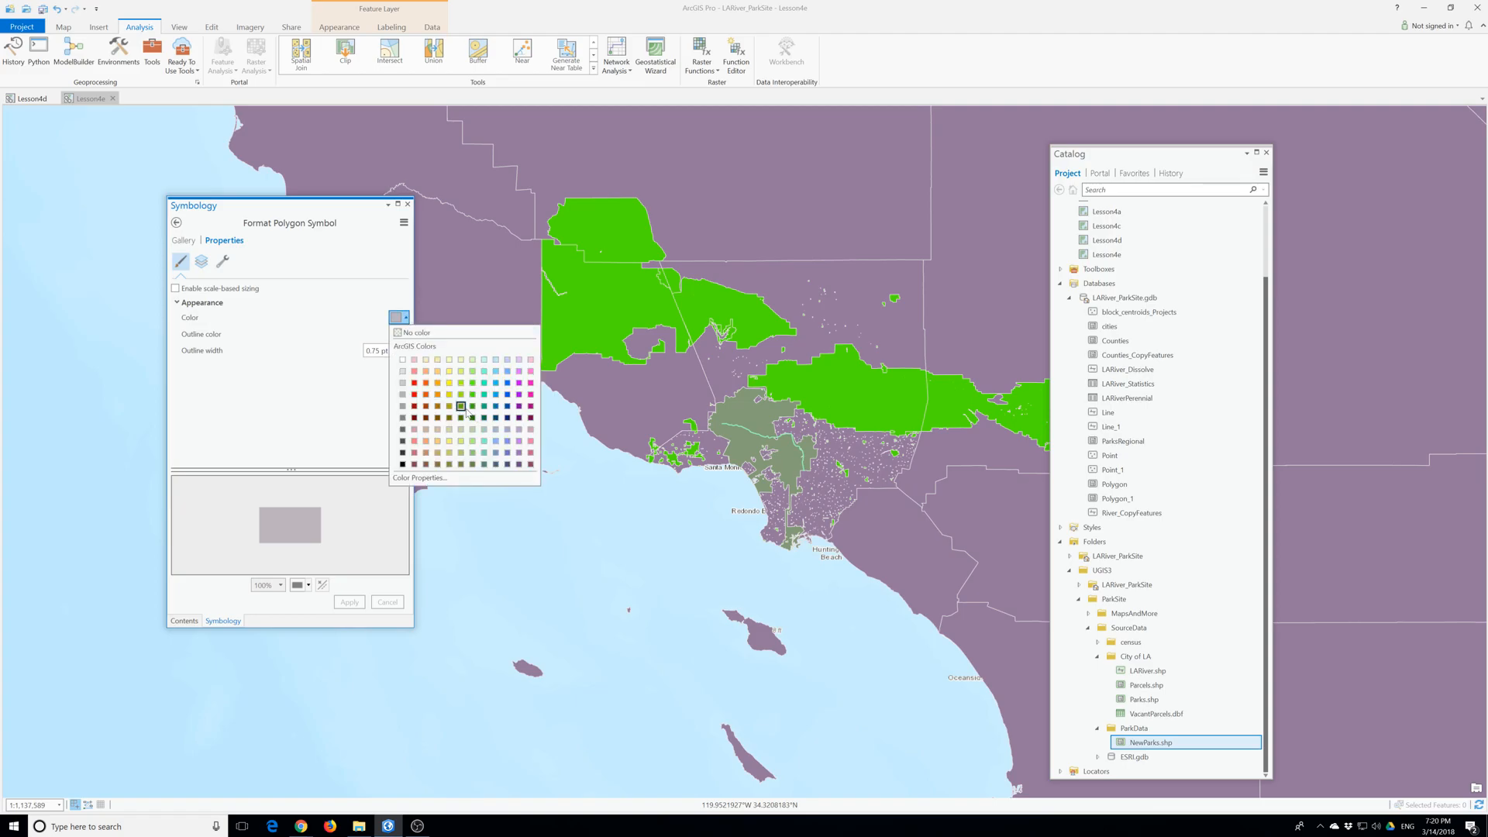
left_click(471, 406)
left_click(348, 603)
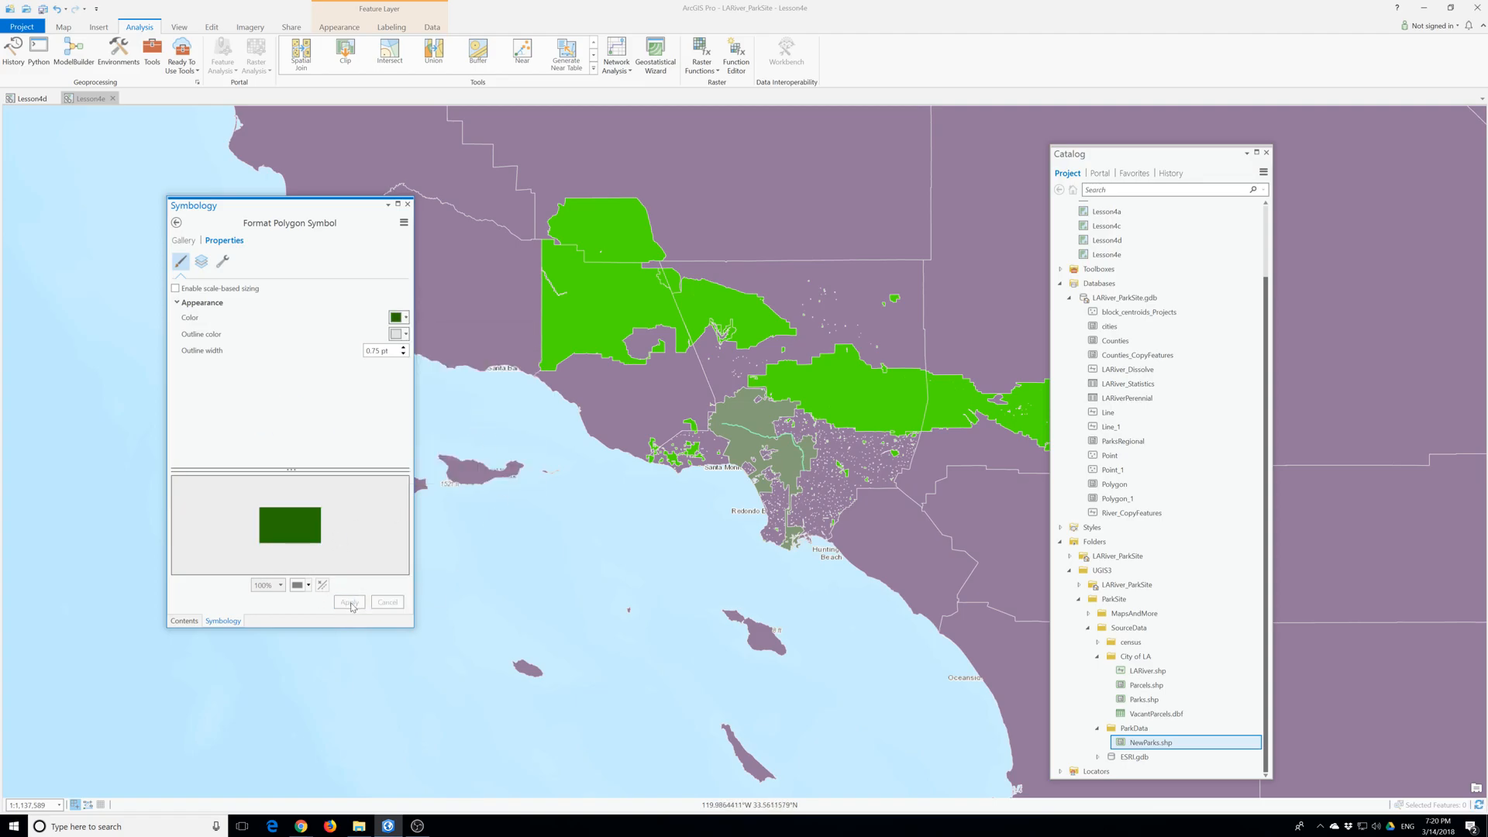
left_click(408, 204)
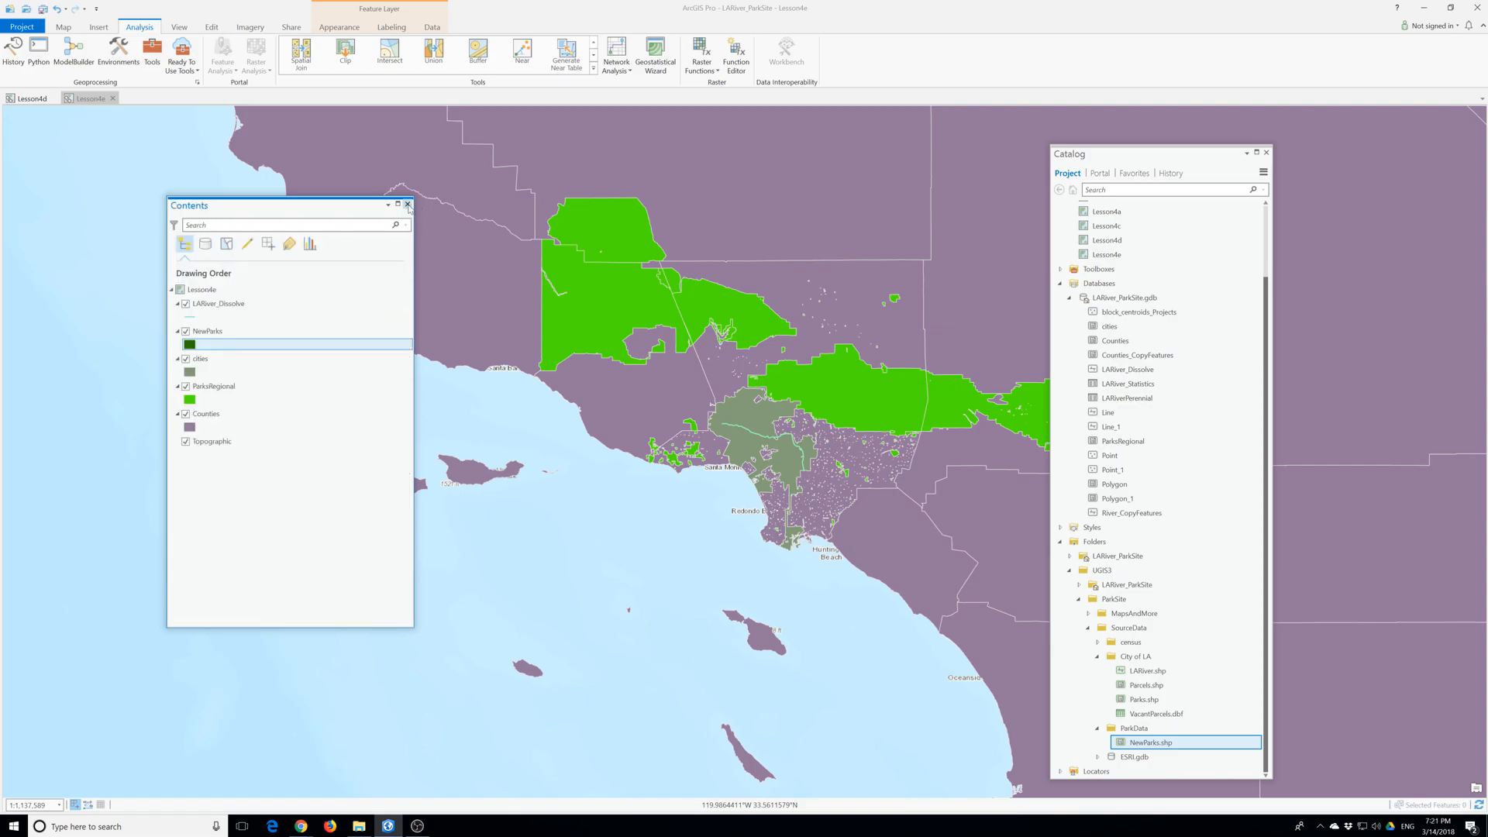
left_click(190, 346)
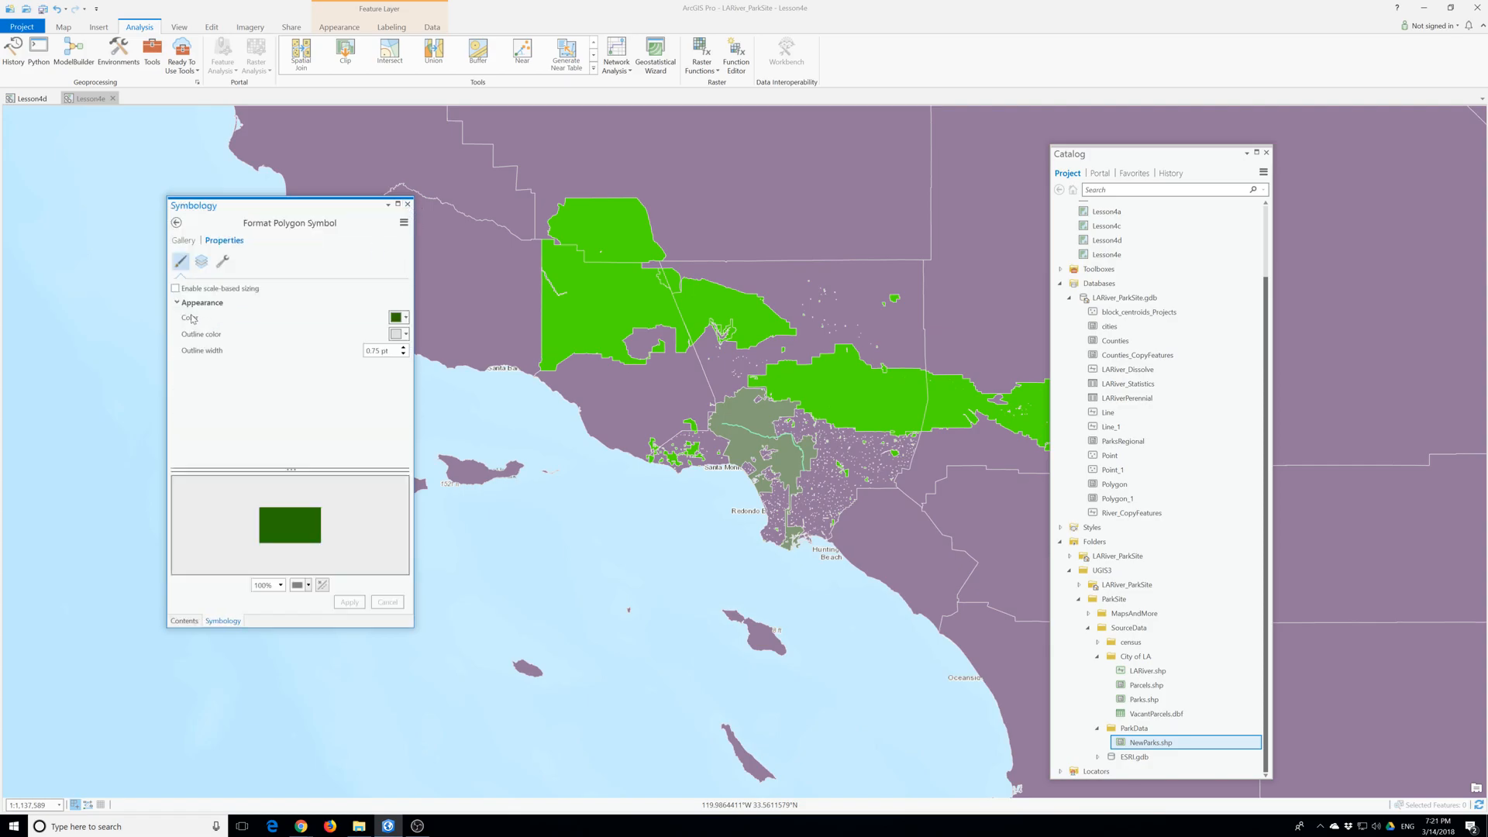
left_click(408, 204)
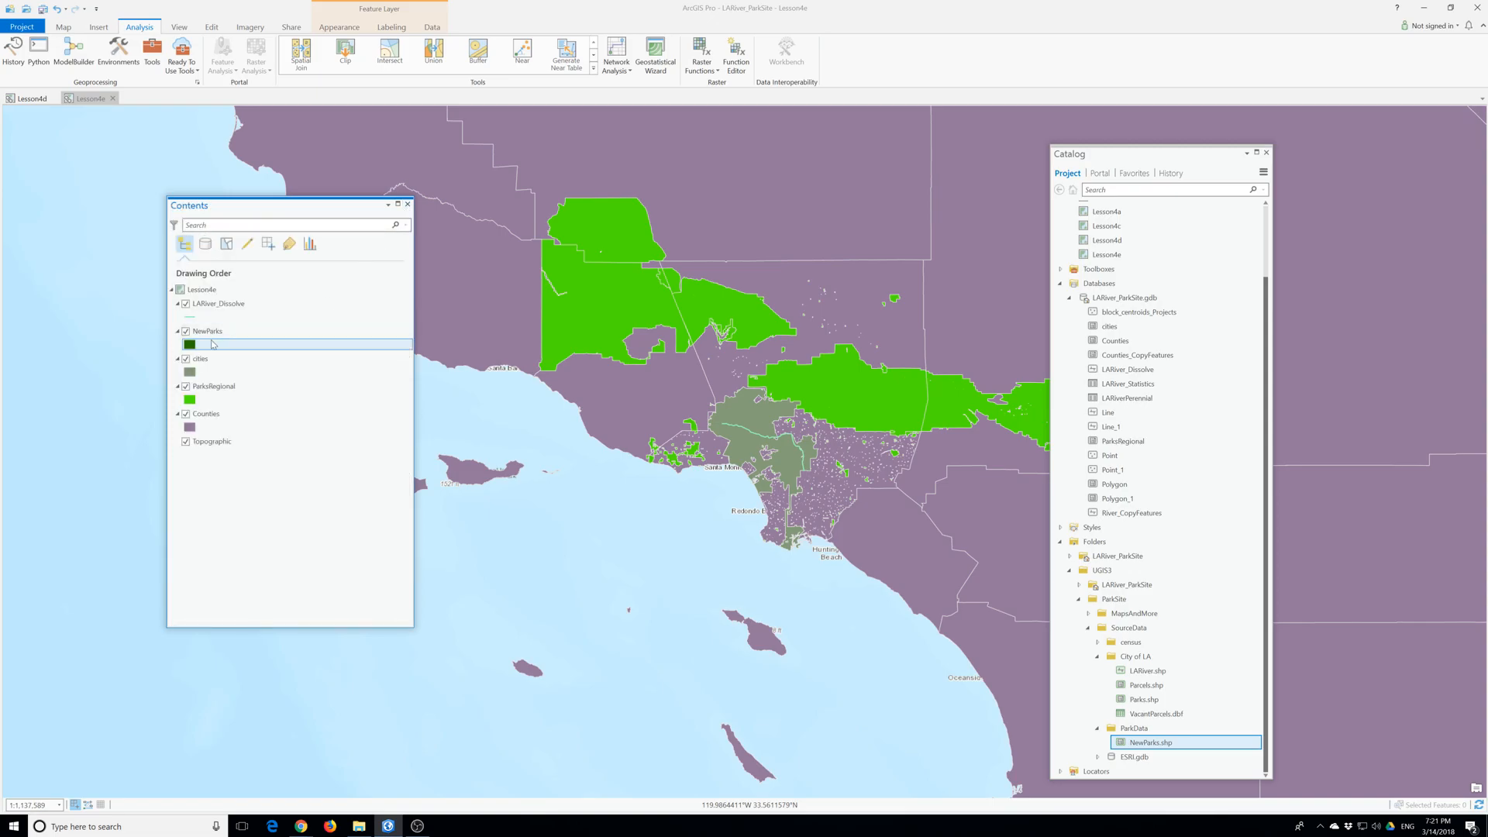
- Zoom the map to the NewParks layer and open its attribute table, moving the Contents pane clear of the table
right_click(198, 330)
left_click(241, 454)
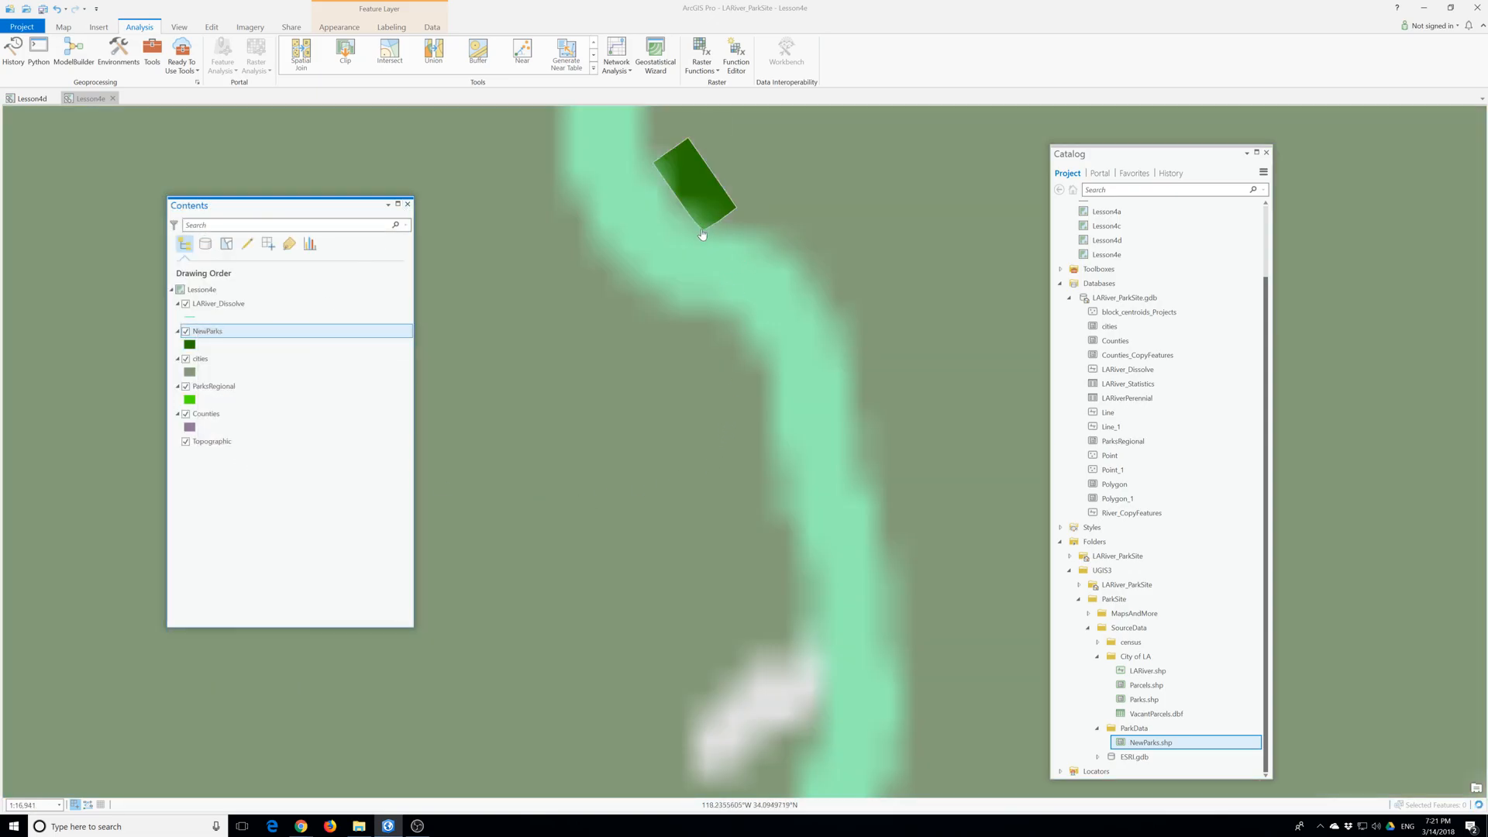
scroll(723, 237, "down", 2)
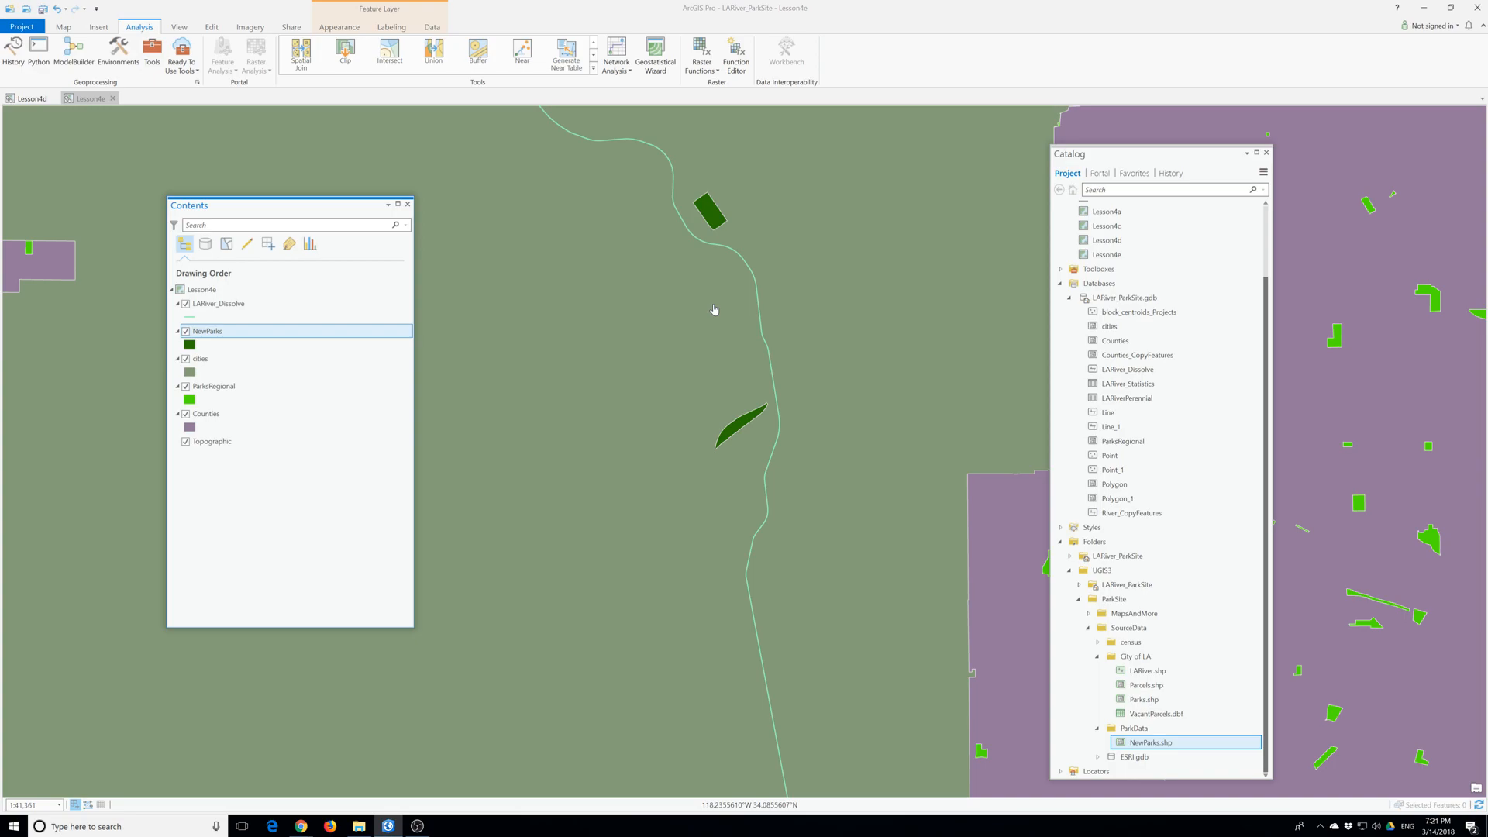
right_click(203, 333)
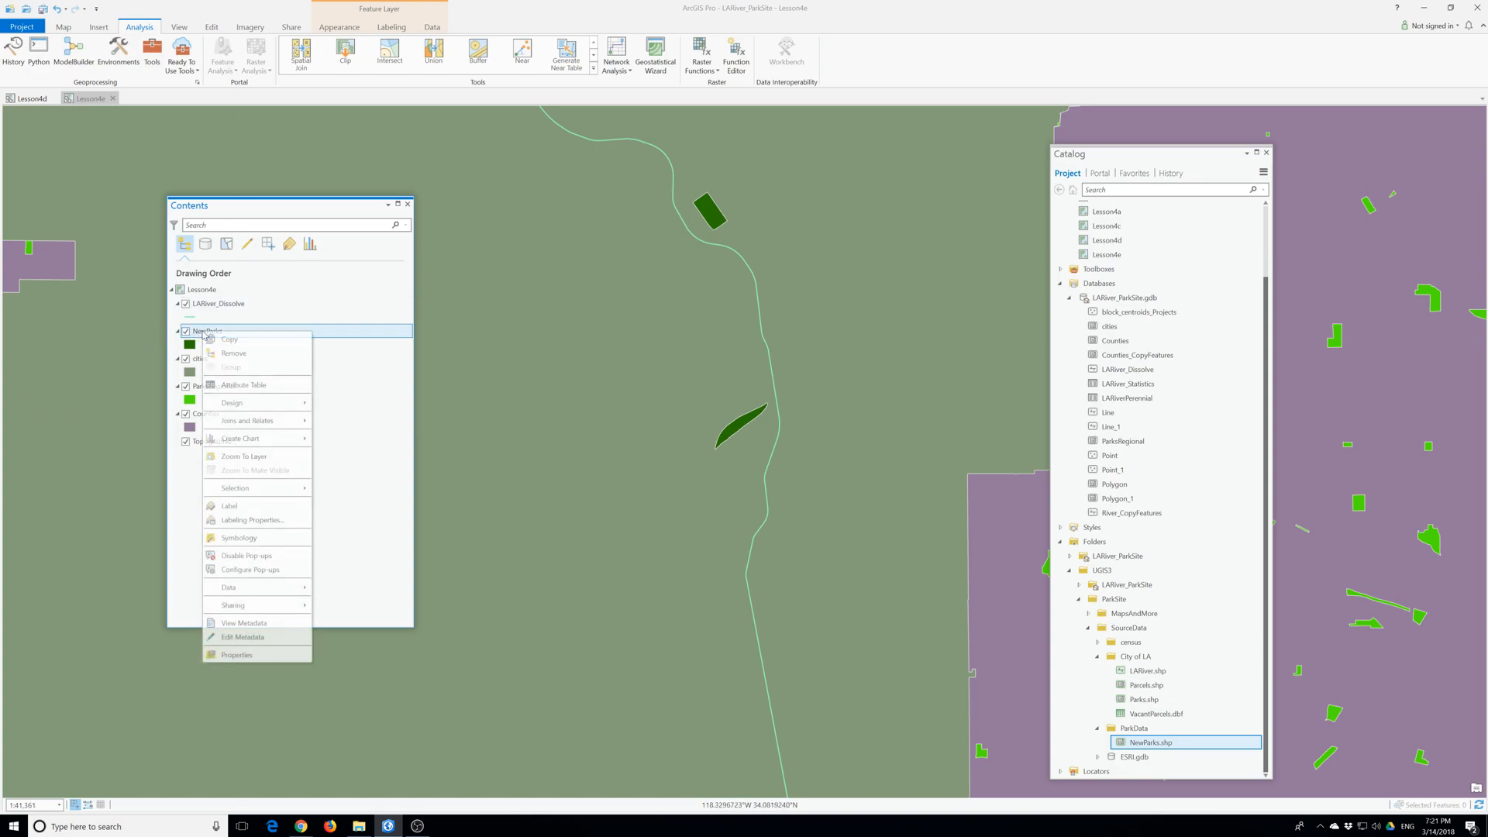
left_click(243, 386)
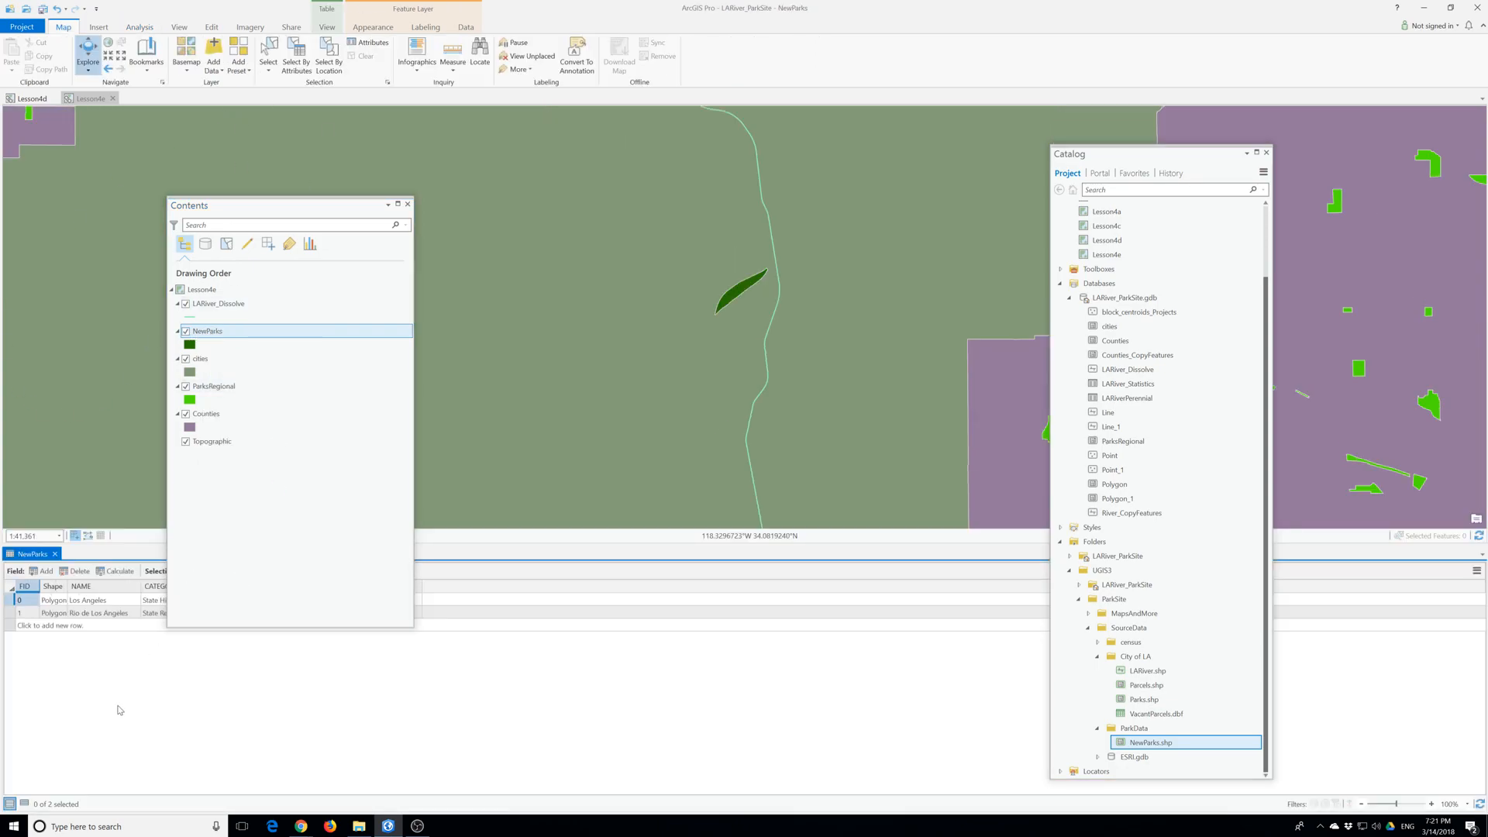
left_click_drag(240, 207, 158, 85)
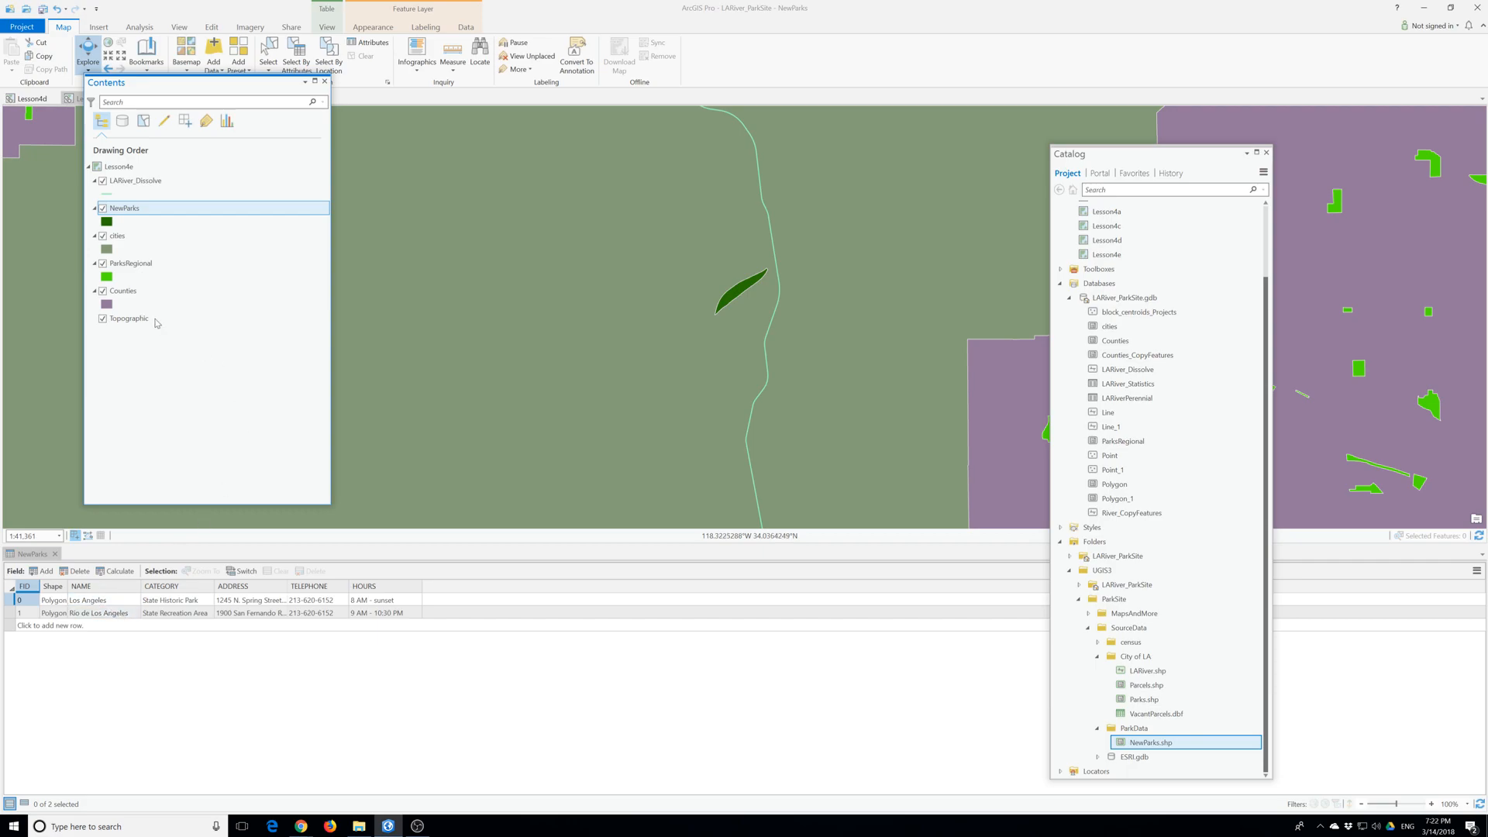
- Open the ParksRegional attribute table and examine its TYPE field
left_click(125, 210)
left_click(133, 264)
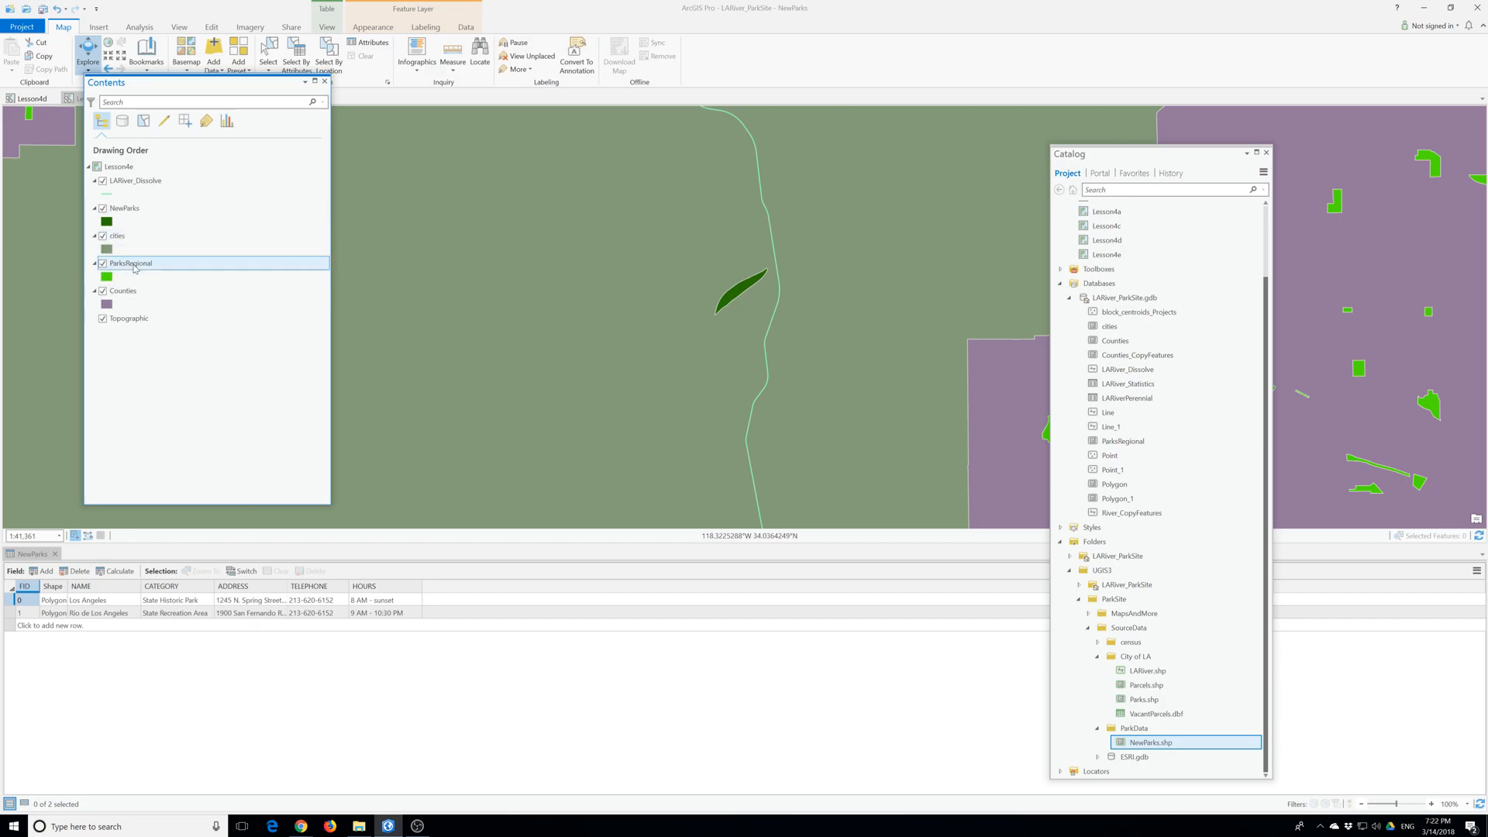
right_click(134, 268)
left_click(179, 320)
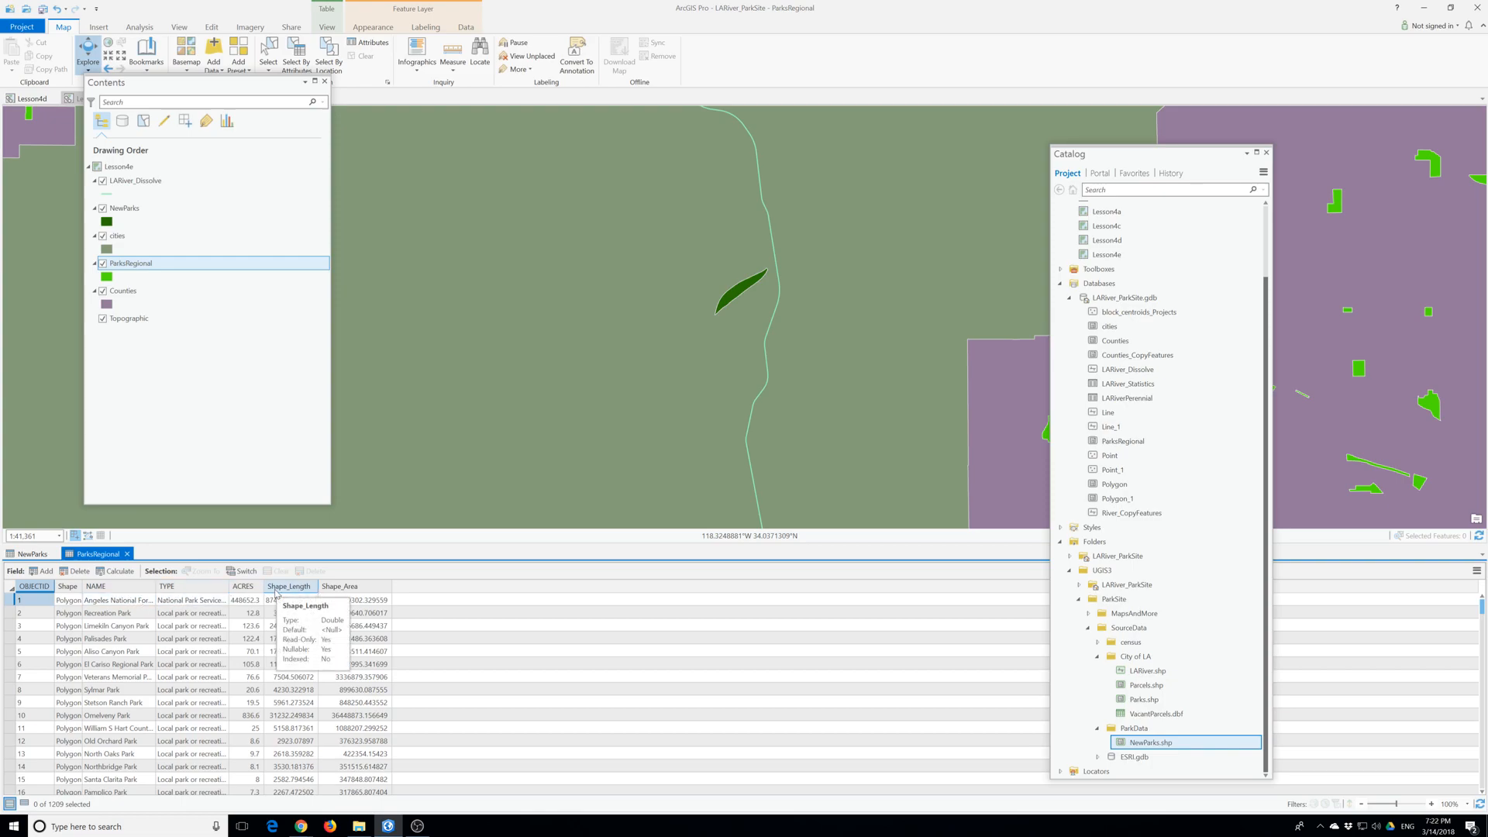
left_click(180, 589)
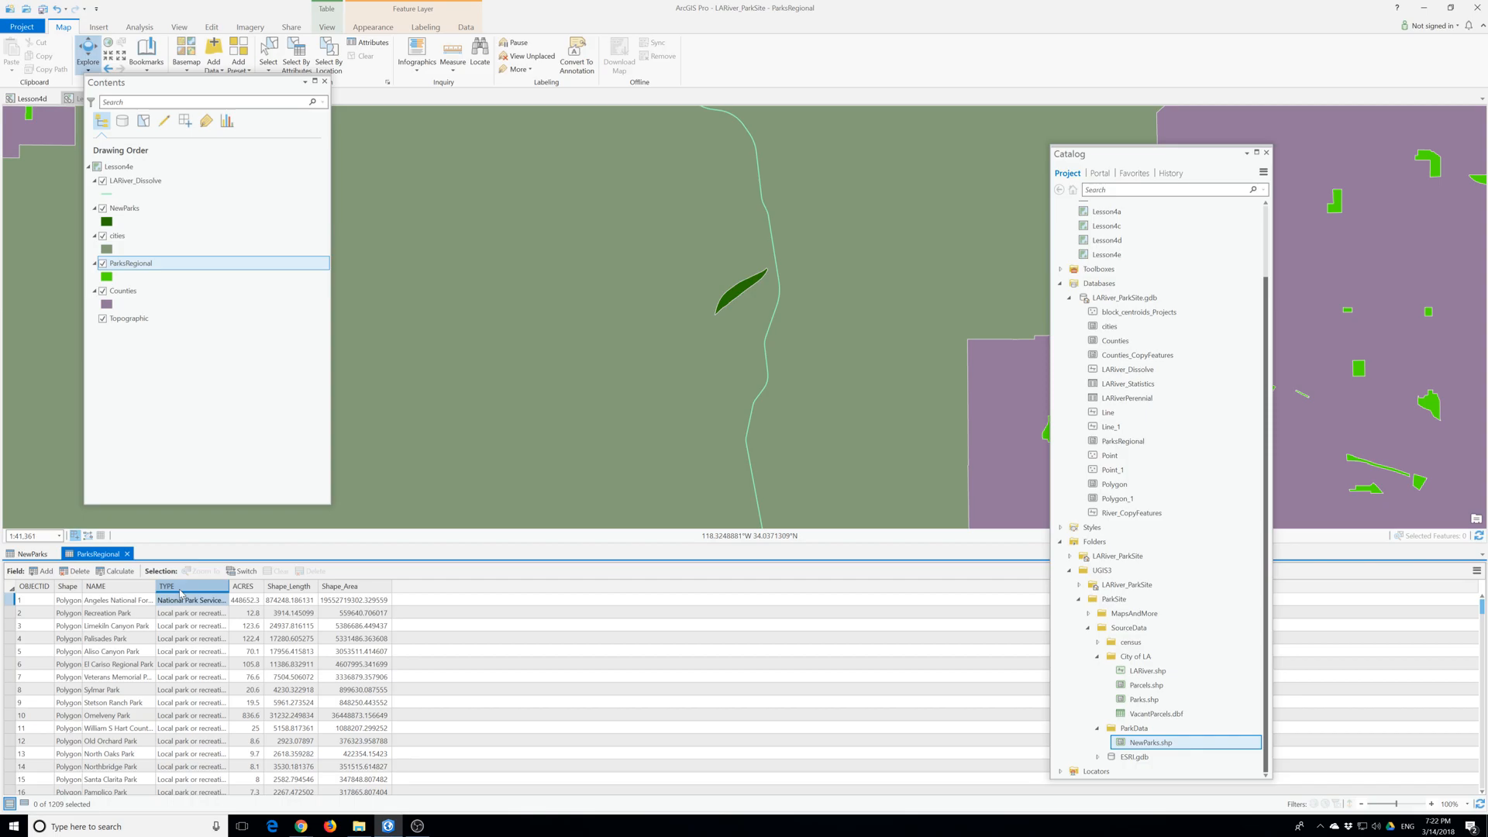
- Examine the NAME, CATEGORY, ADDRESS, TELEPHONE and HOURS fields in the NewParks table for comparison with ParksRegional, and close the NewParks table
left_click(33, 553)
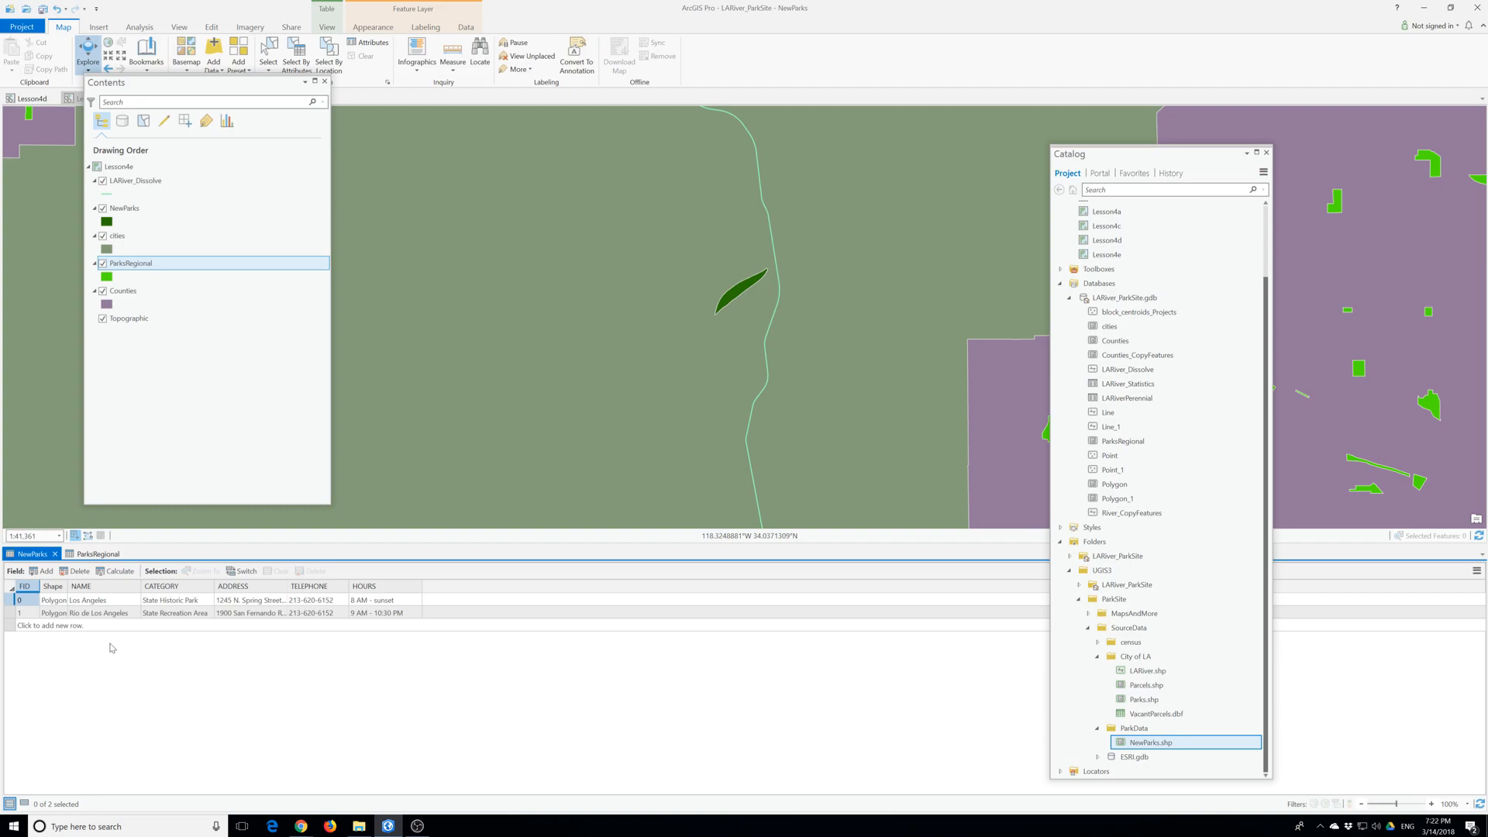
left_click(109, 590)
left_click(168, 589)
left_click(225, 587)
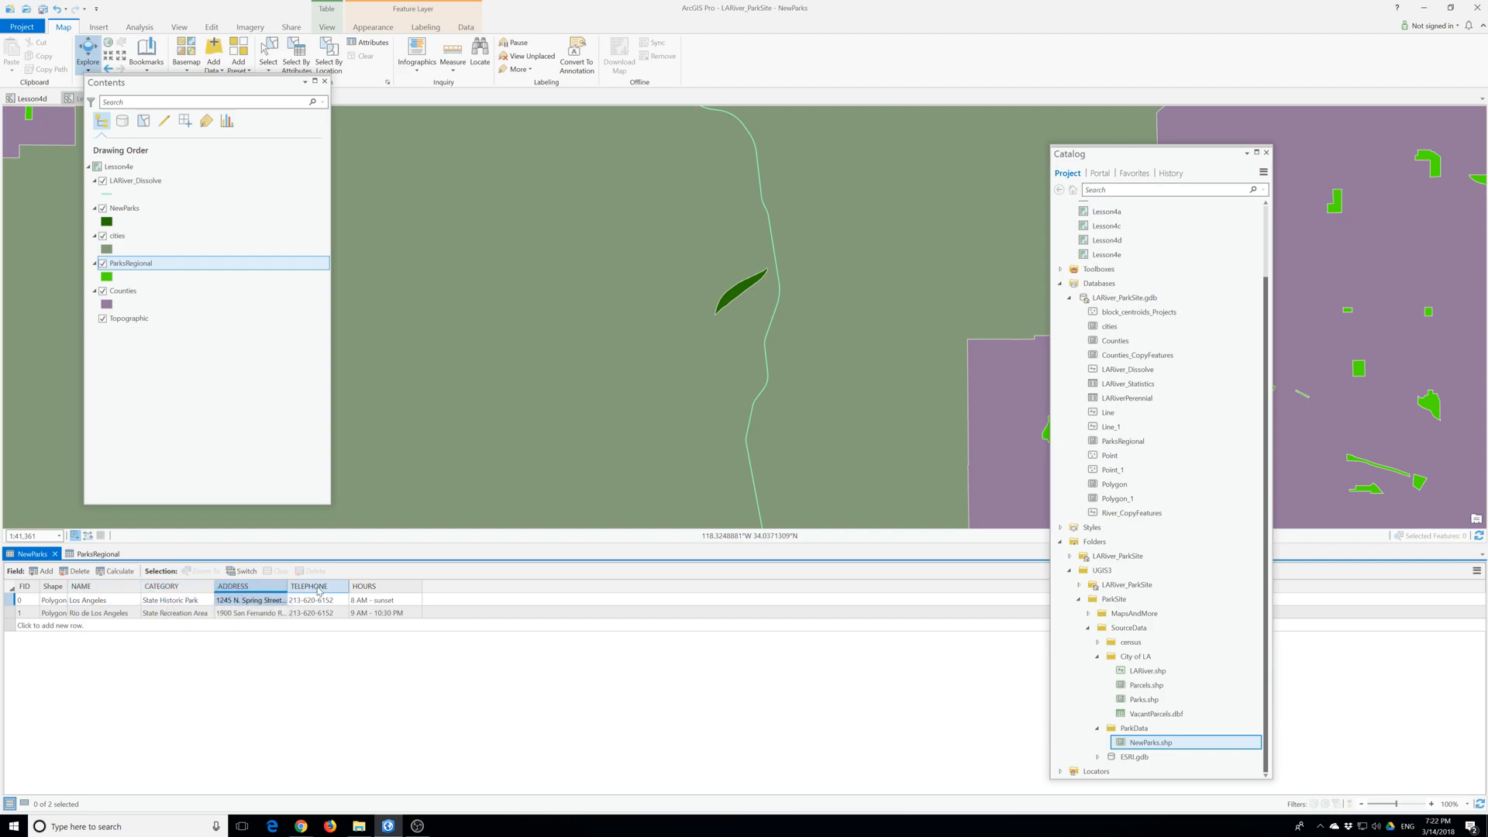
left_click(319, 589)
left_click(377, 589)
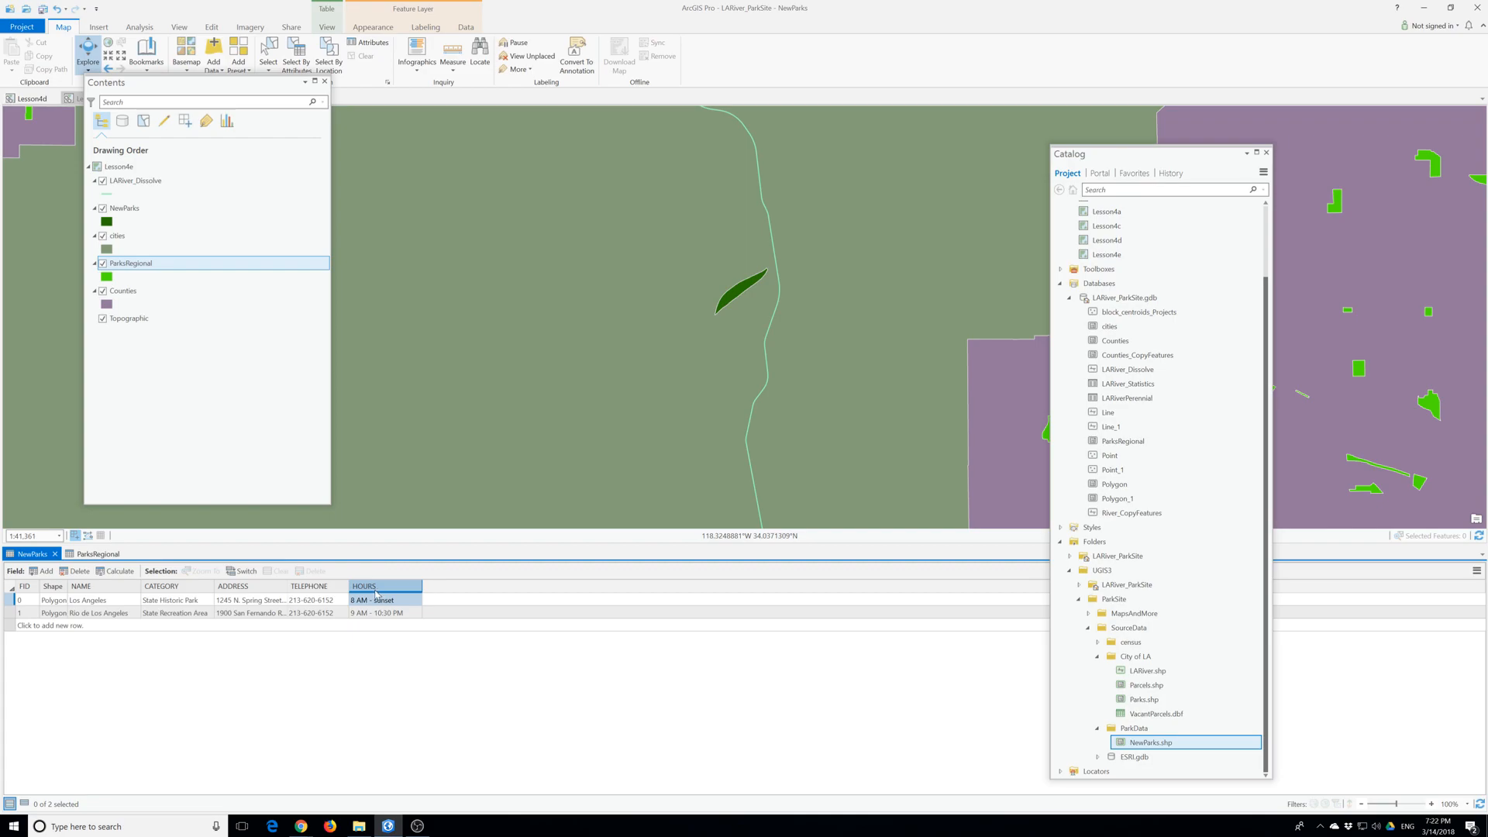
left_click(306, 612)
left_click(56, 555)
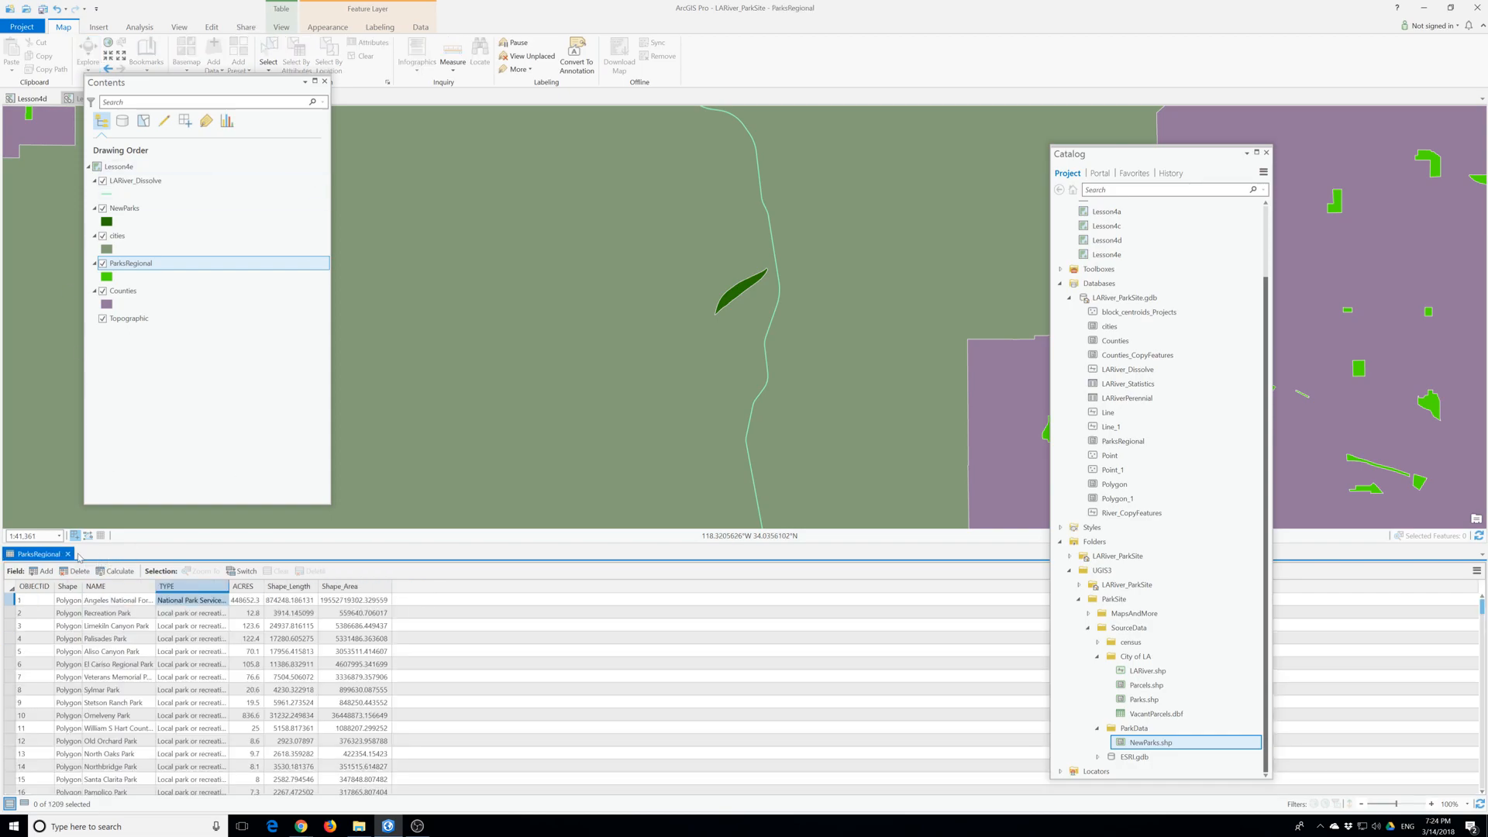
- Close the ParksRegional attribute table
left_click(68, 555)
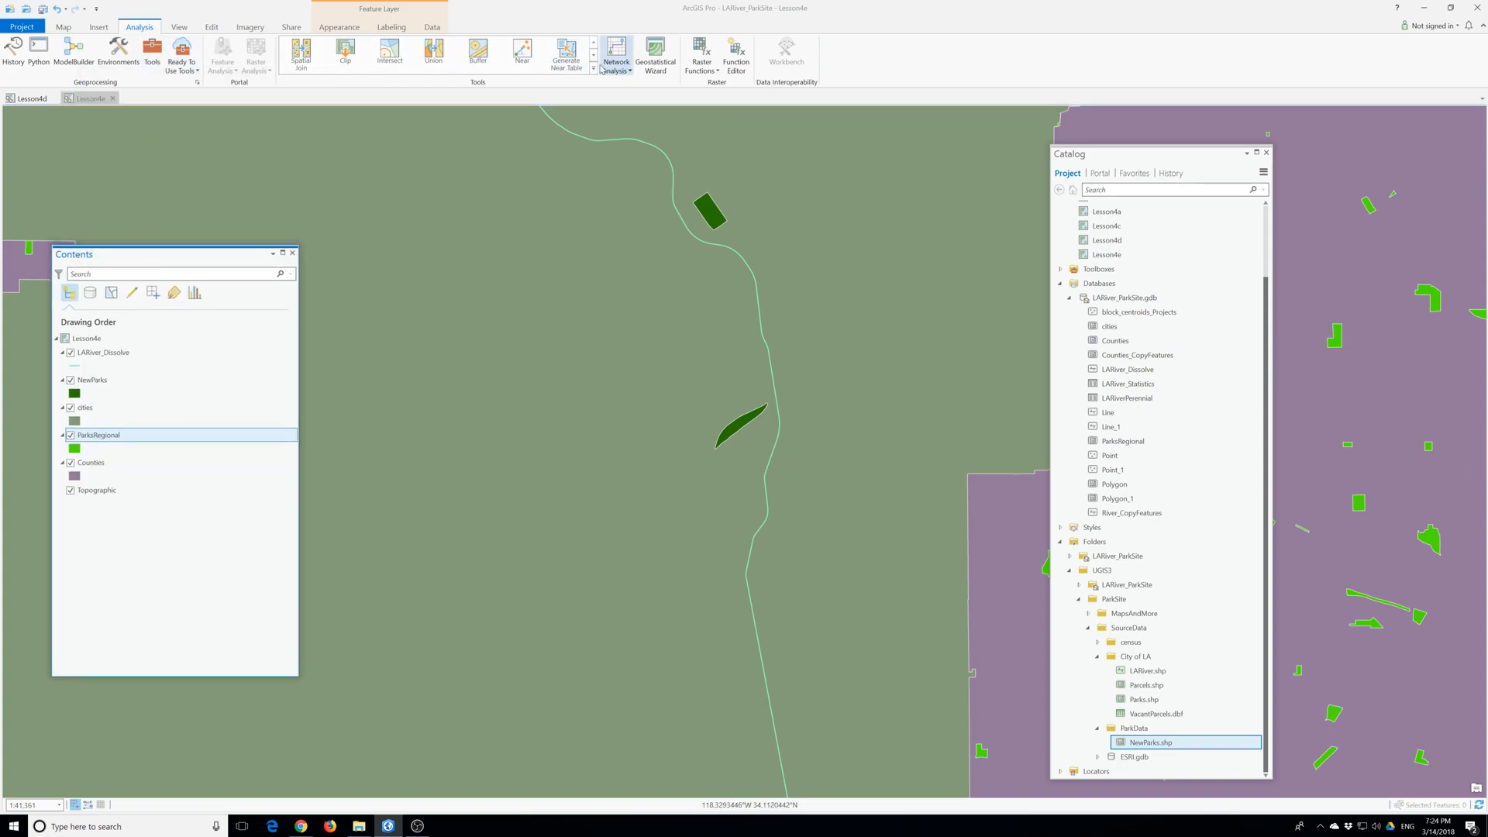
left_click(595, 57)
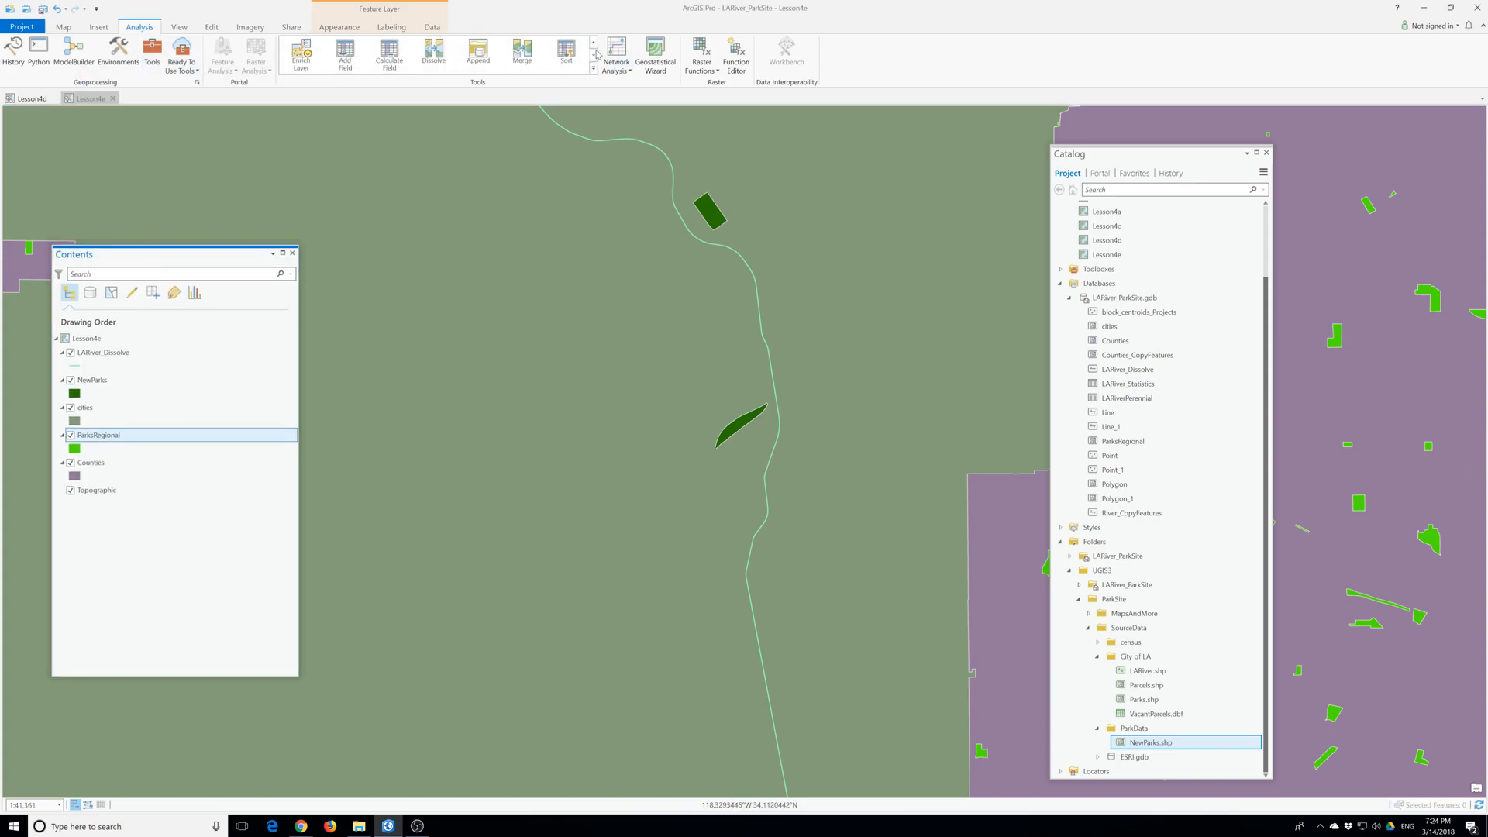
left_click(479, 54)
left_click(478, 54)
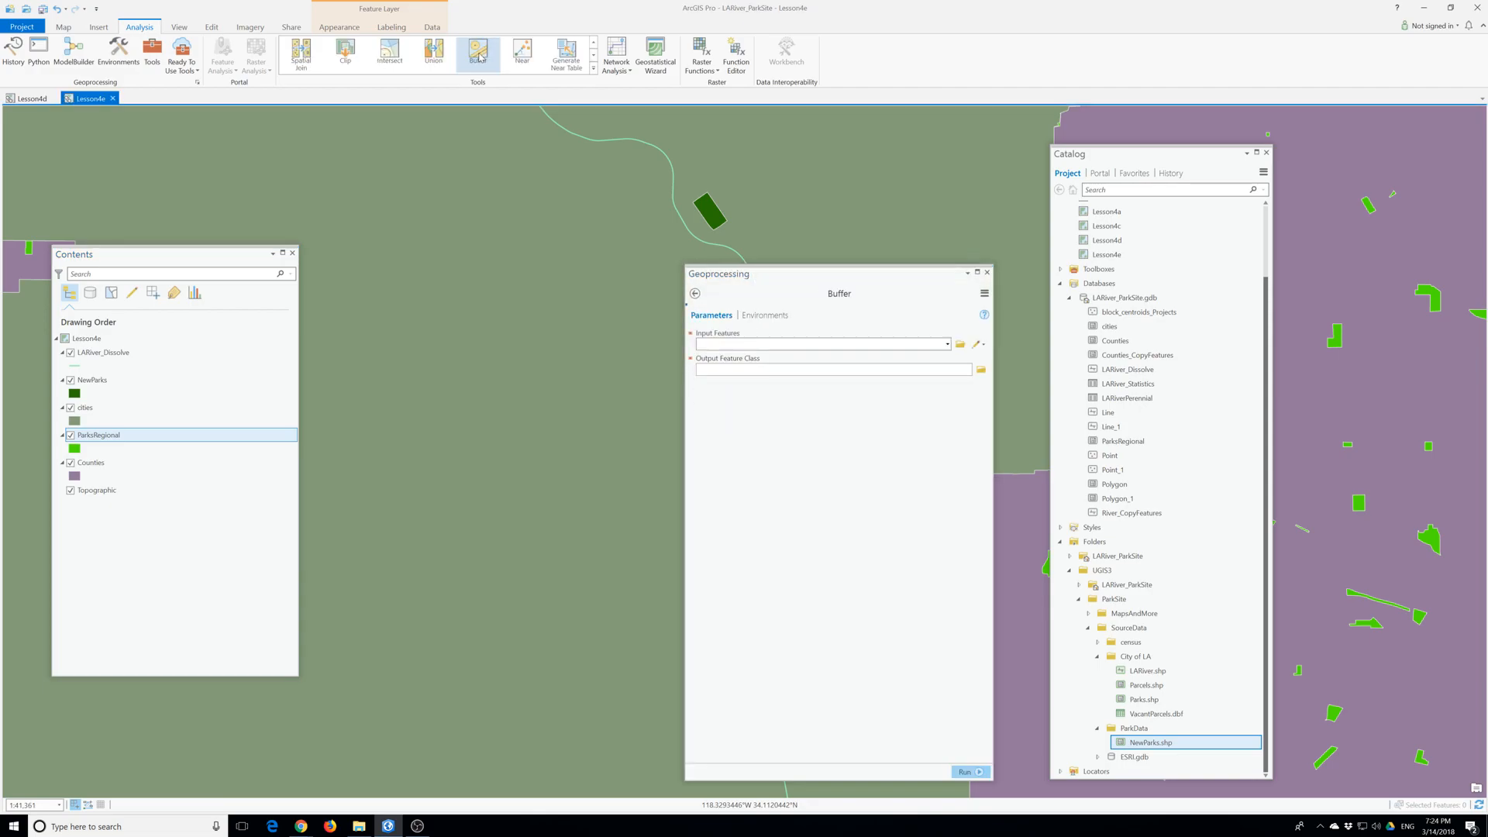
left_click_drag(792, 272, 676, 189)
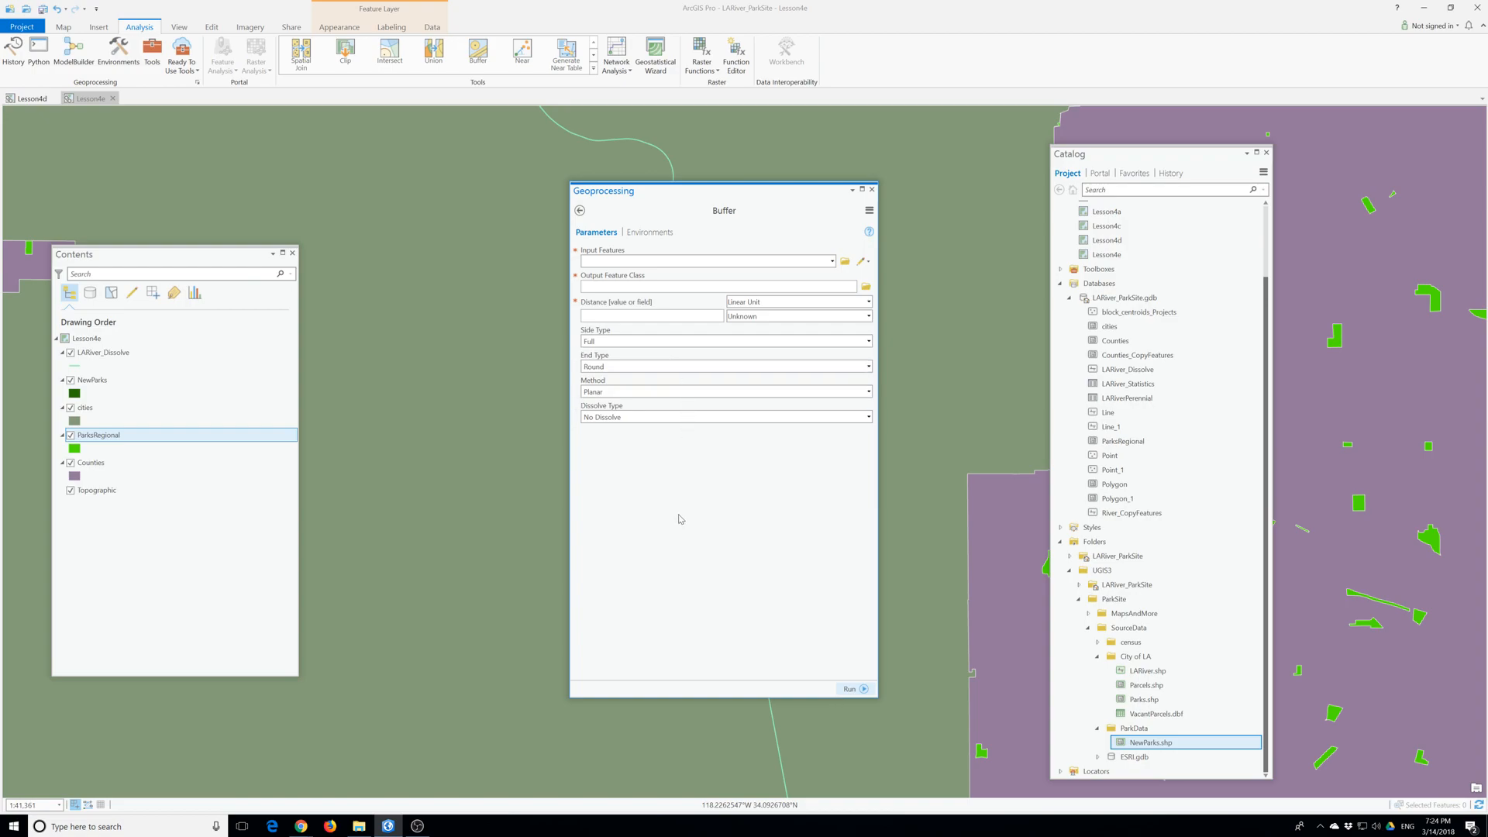
left_click(832, 261)
left_click(609, 289)
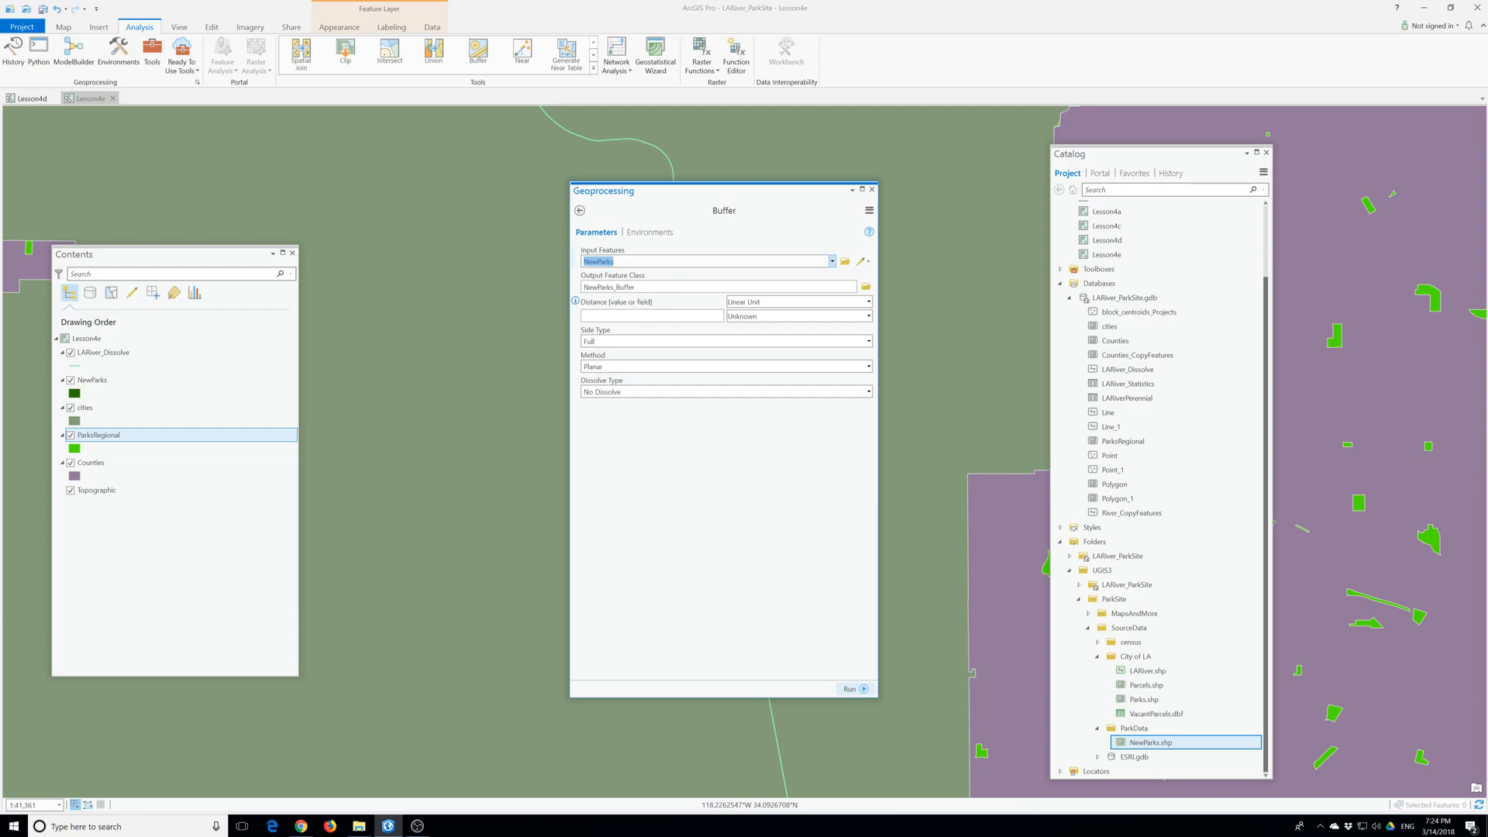
left_click(872, 189)
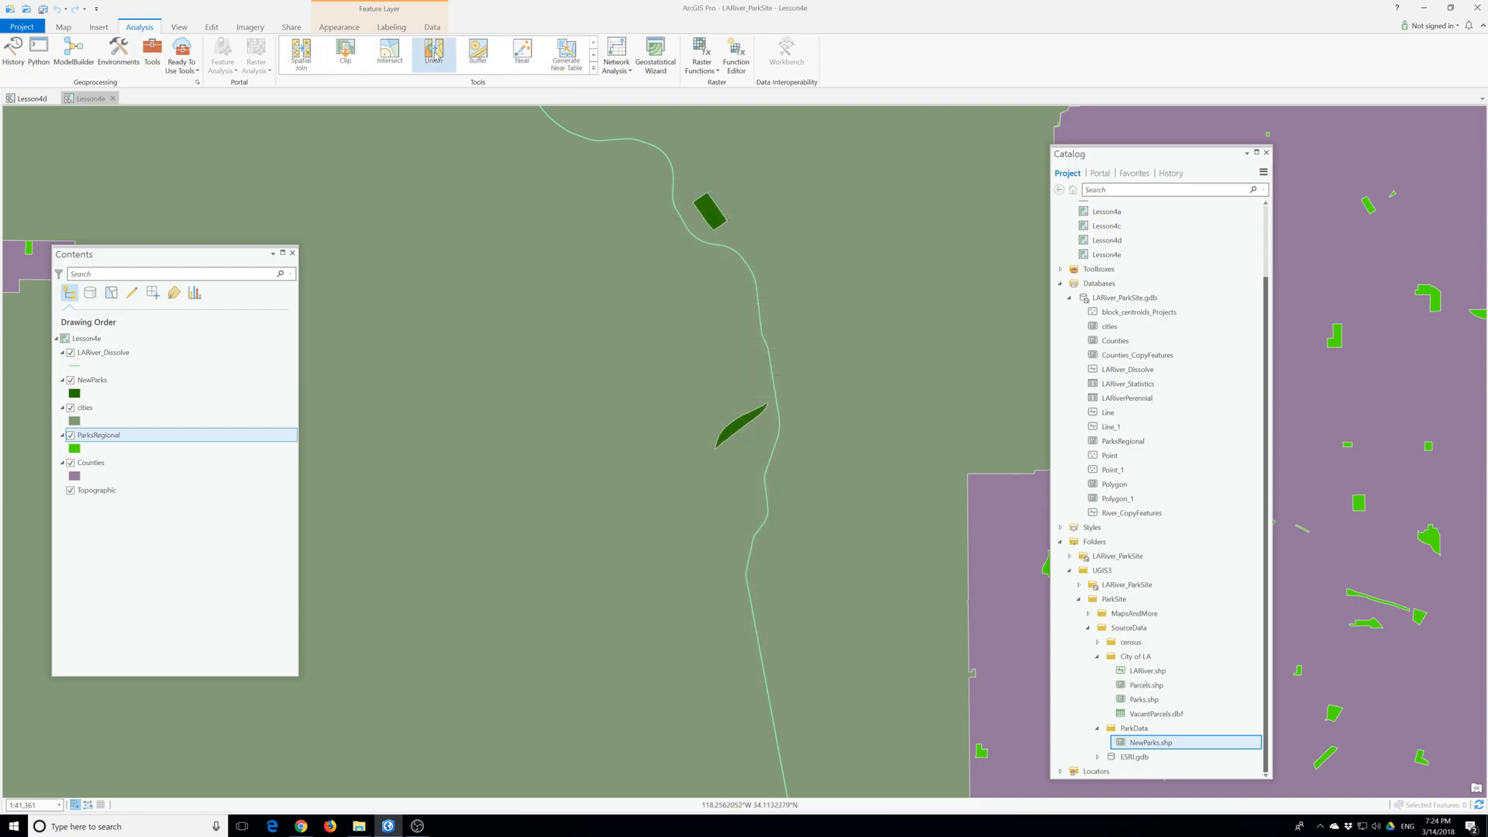
- Open the Append tool with NewParks as the input dataset and ParksRegional as the target dataset
left_click(594, 56)
left_click(593, 57)
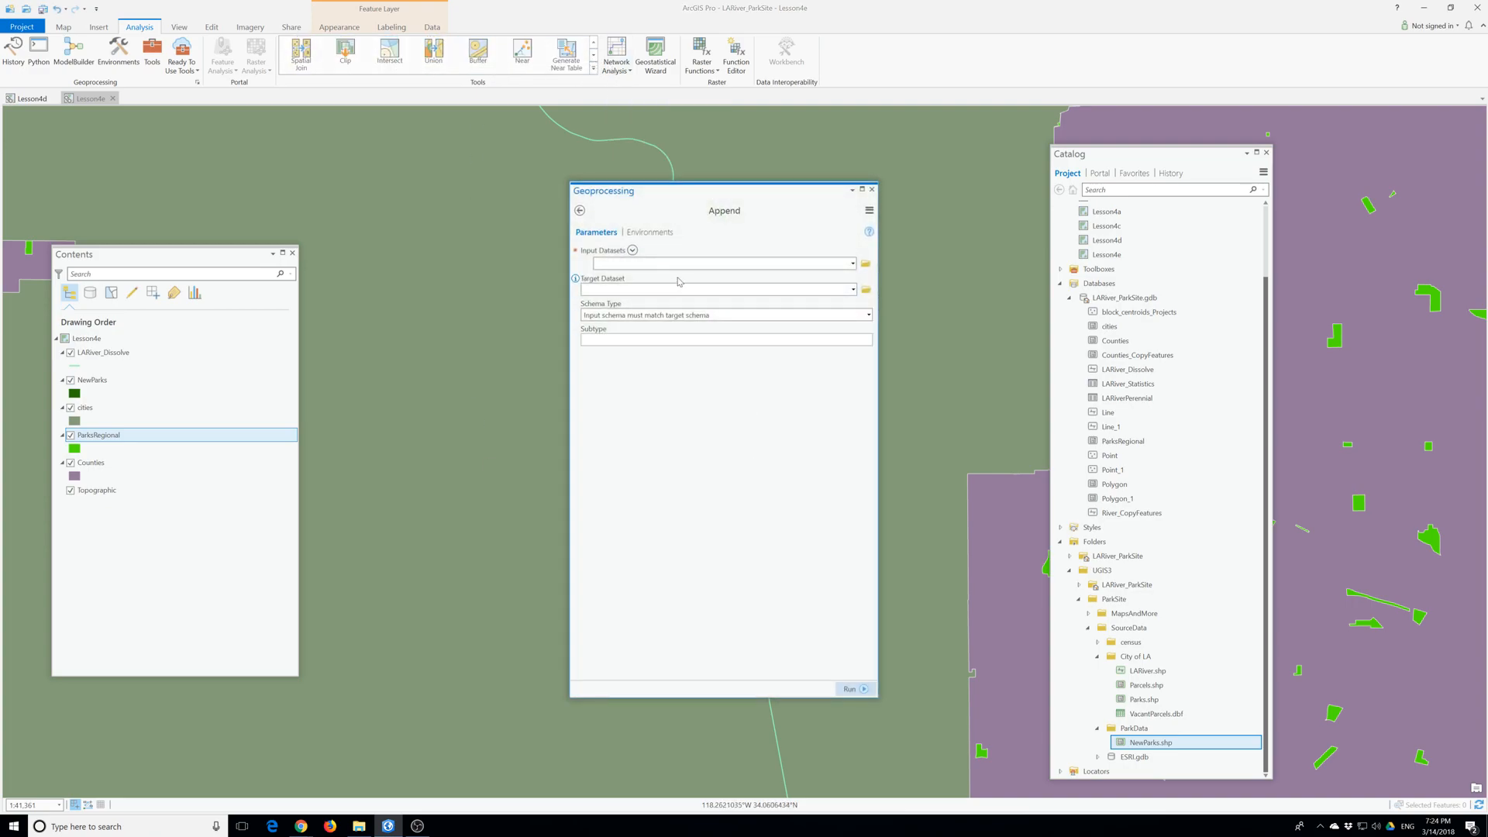
left_click(852, 263)
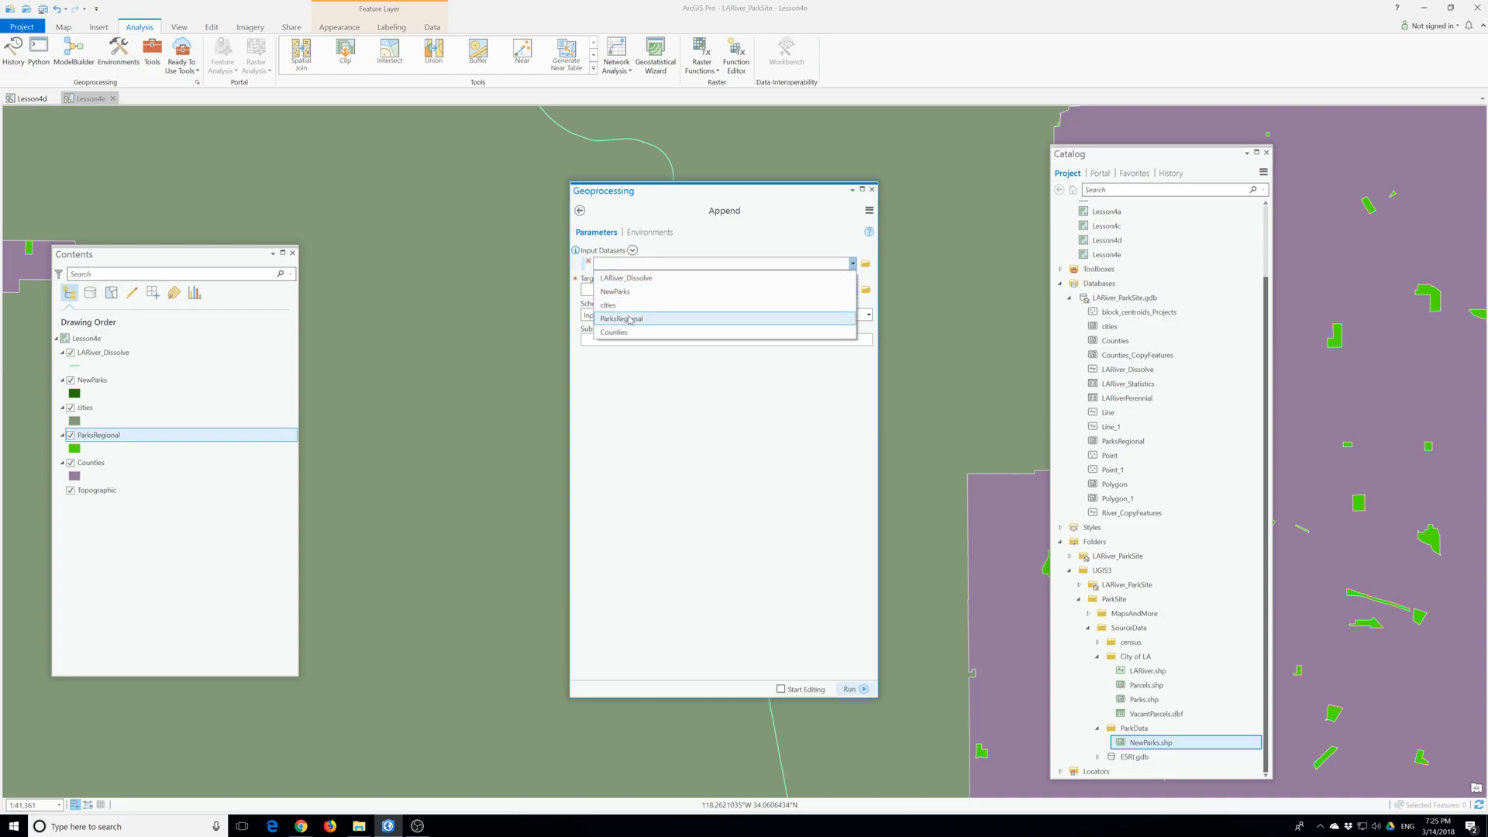
left_click(620, 292)
left_click(852, 304)
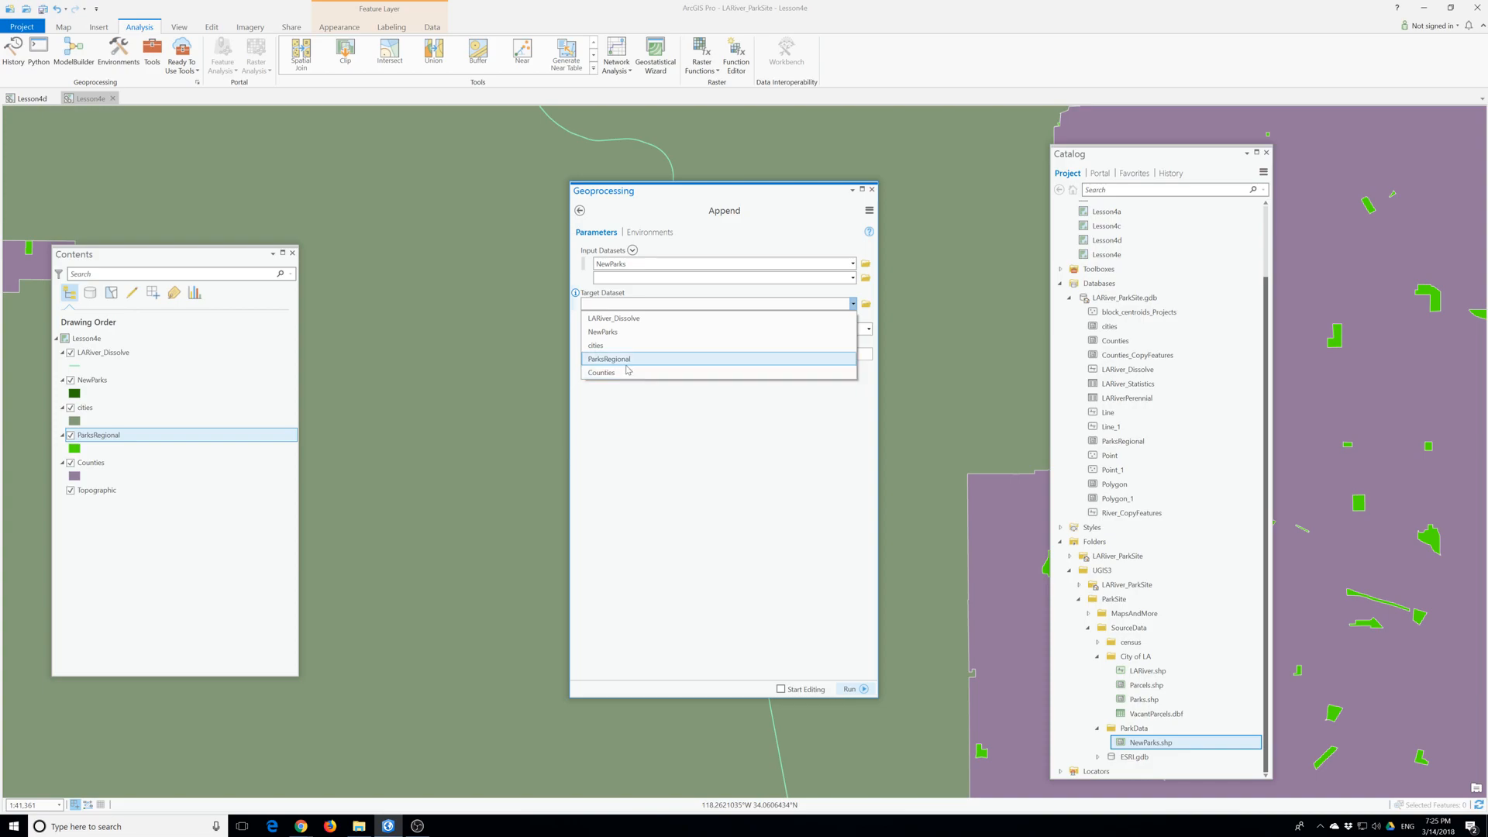
left_click(625, 364)
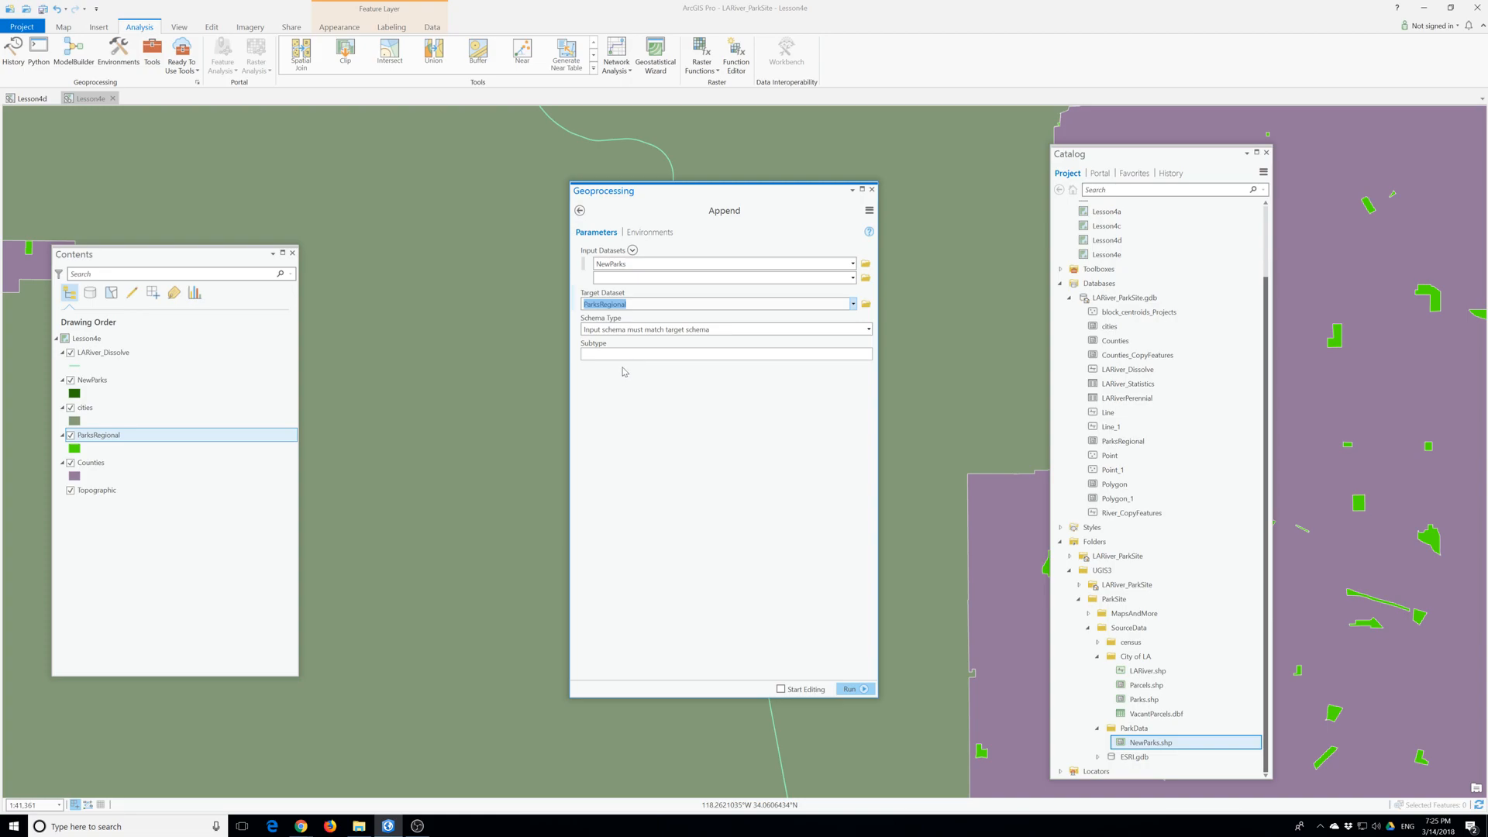
- Set the Append schema type to Use the Field Map to reconcile schema differences
key("Tab")
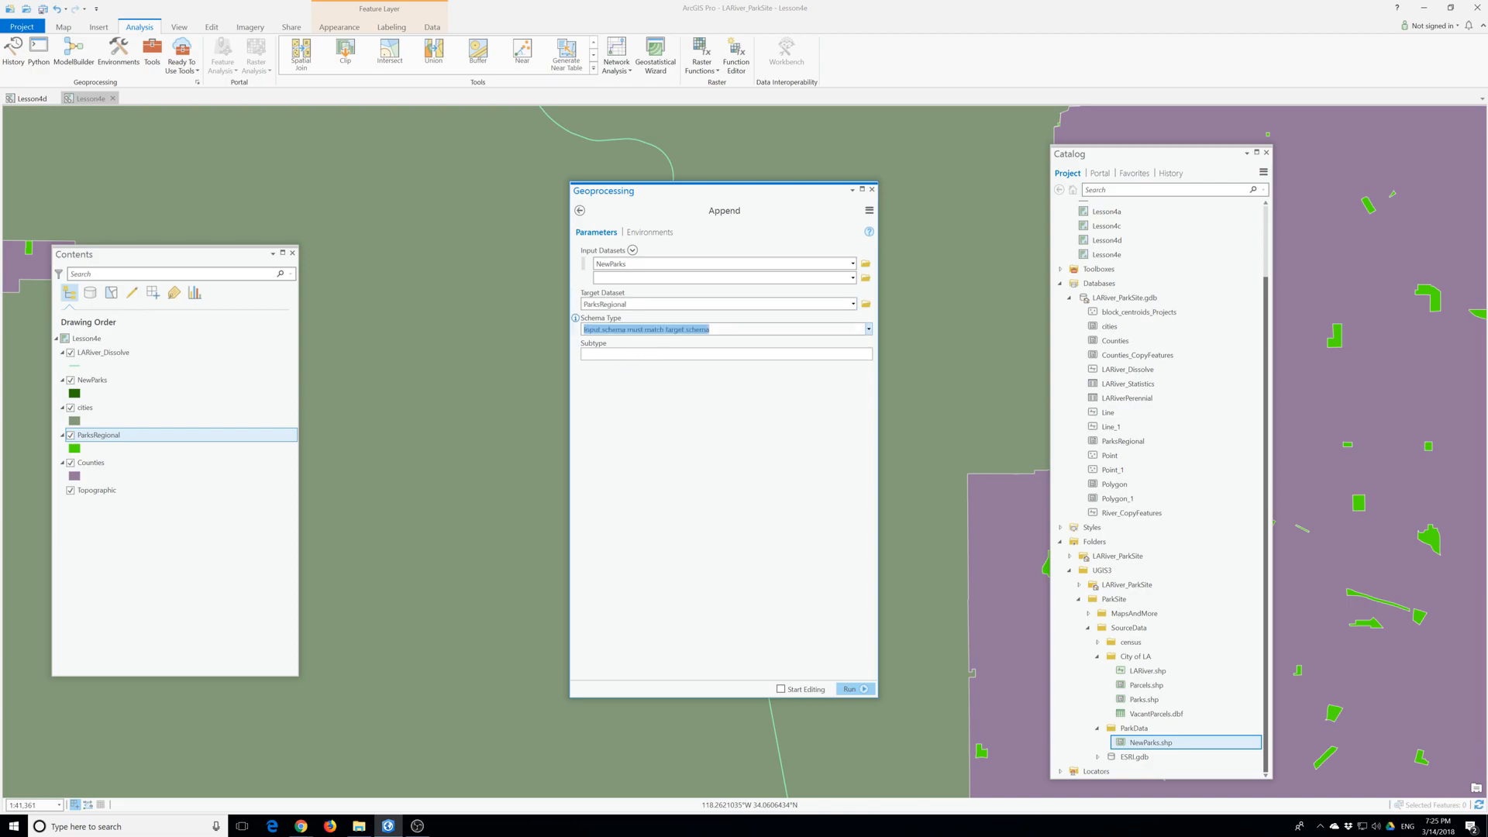
left_click(868, 330)
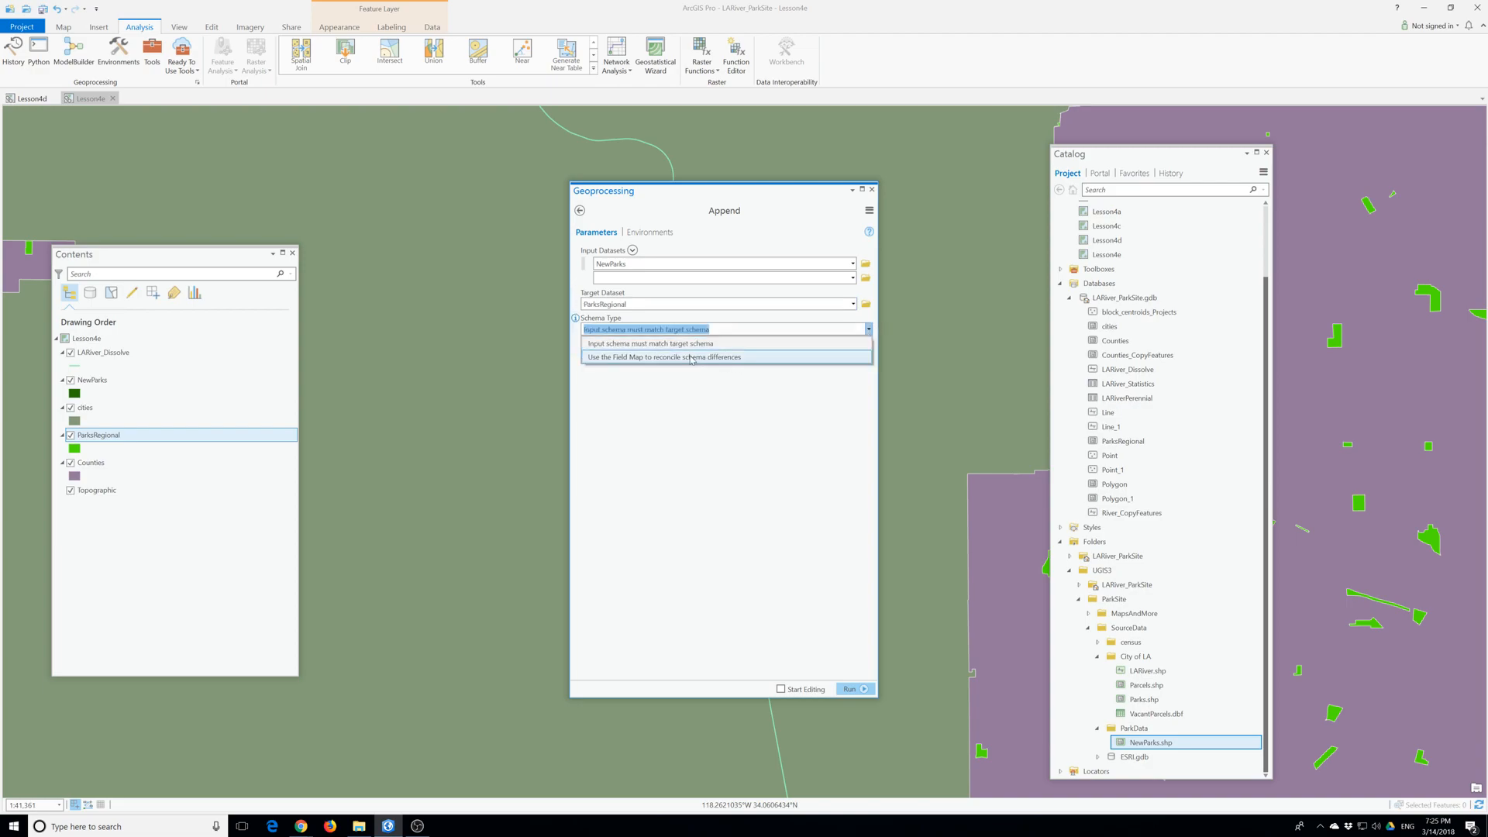
left_click(651, 357)
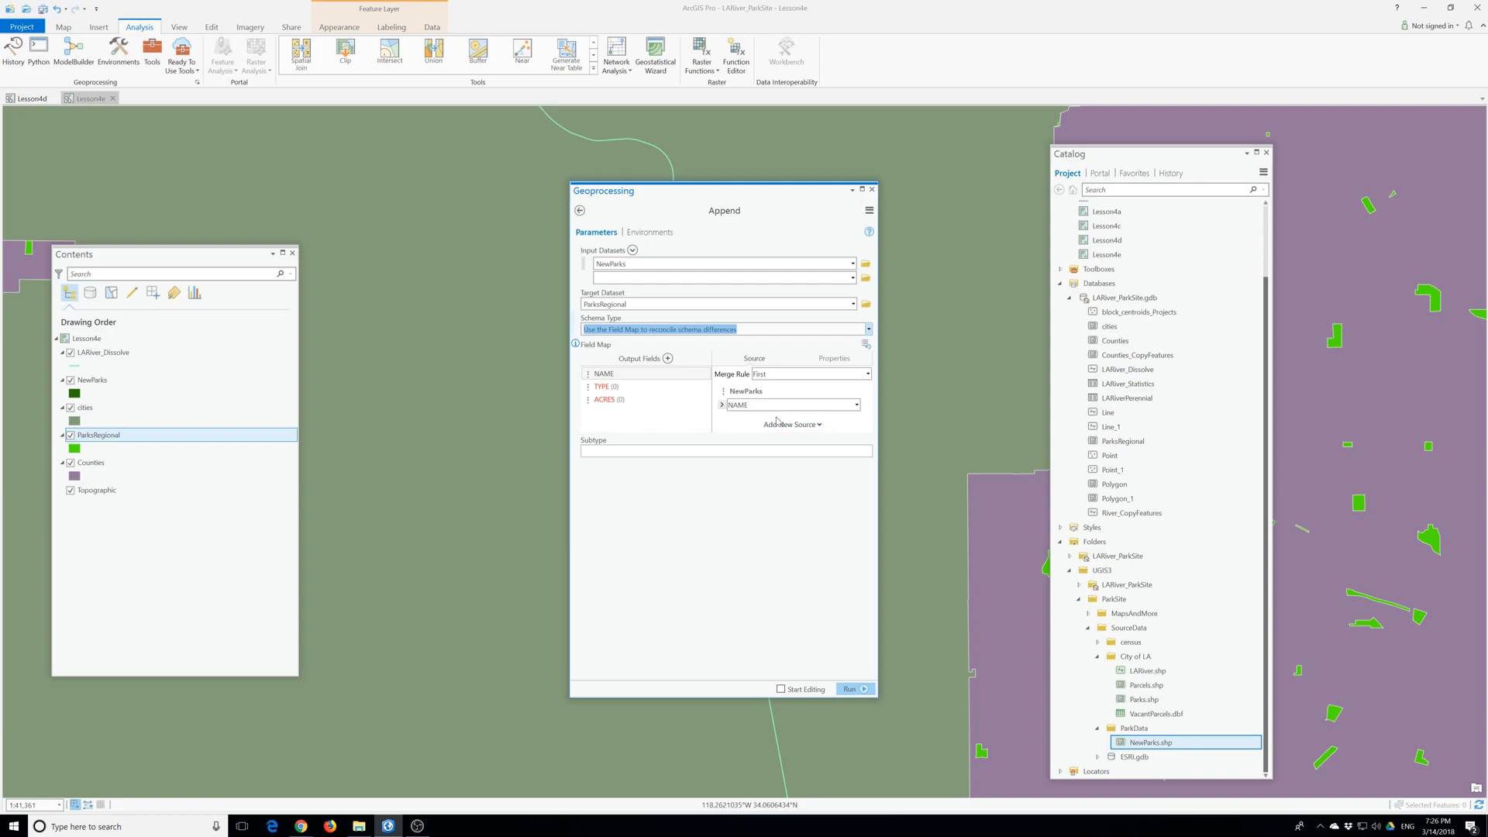
- Map the TYPE output field to the NewParks CATEGORY source field with merge rule First, and run Append
left_click(603, 387)
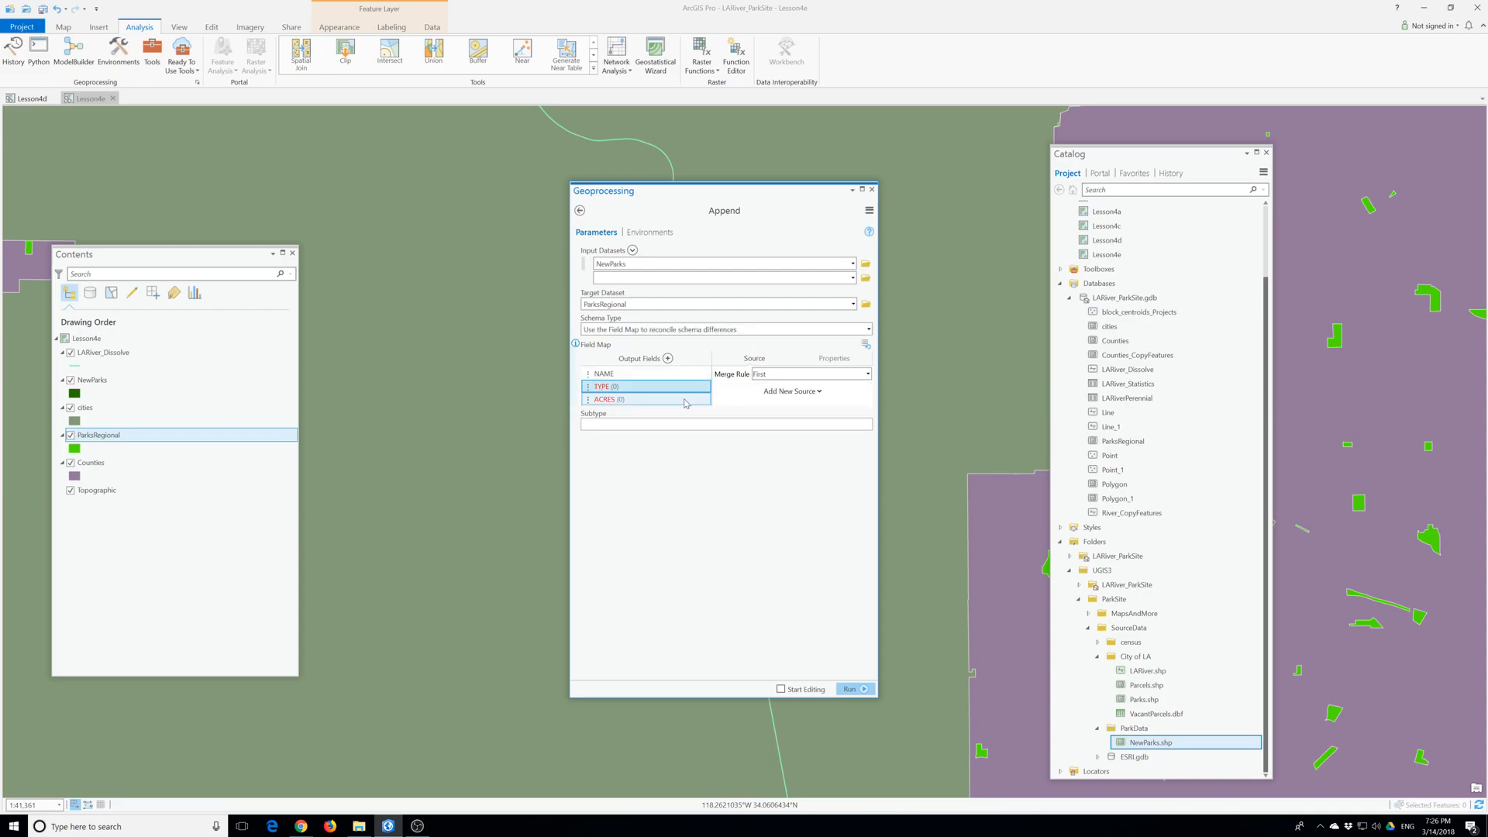
left_click(867, 373)
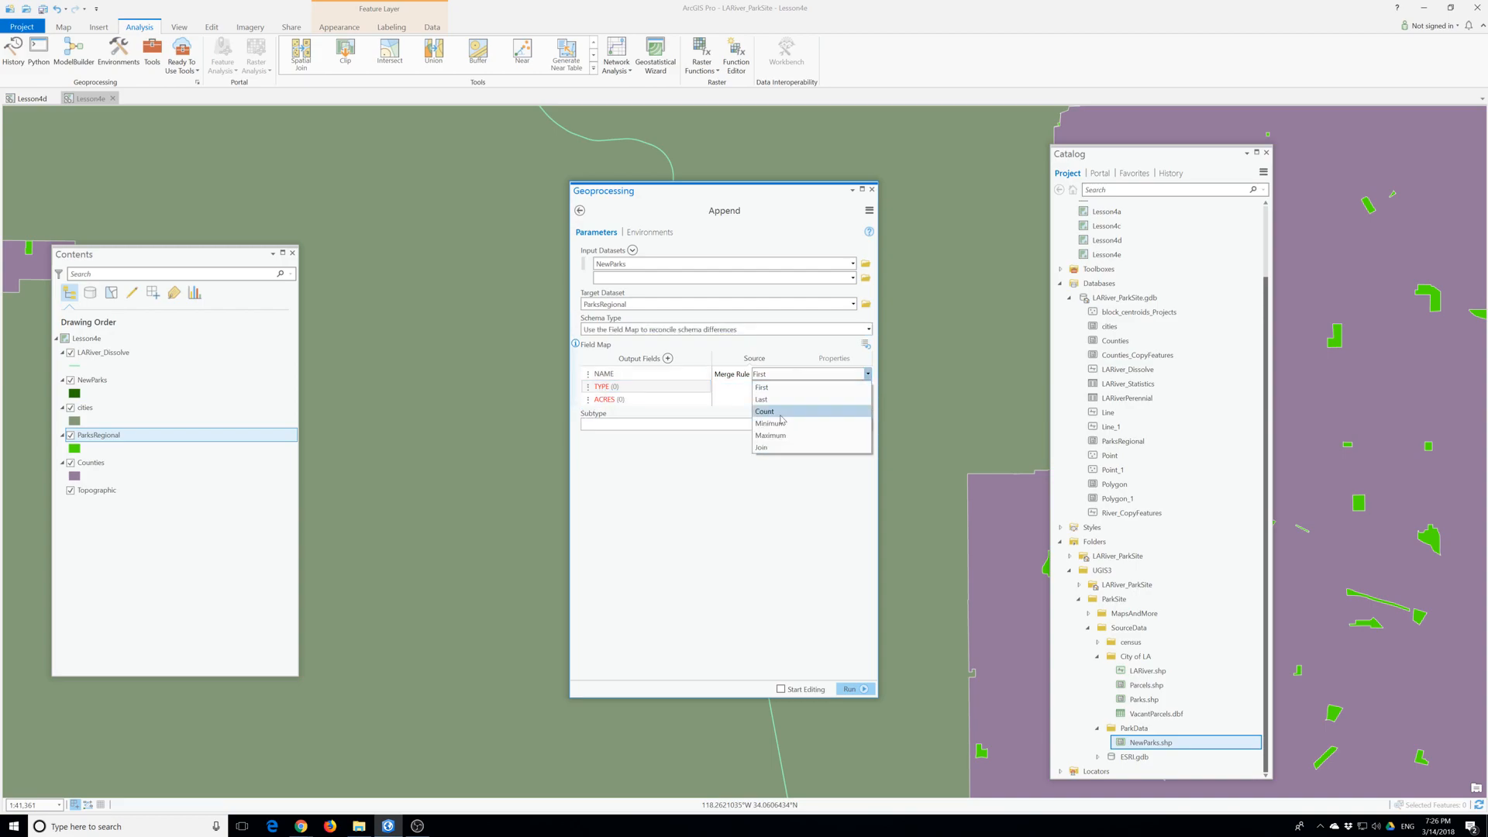
left_click(740, 397)
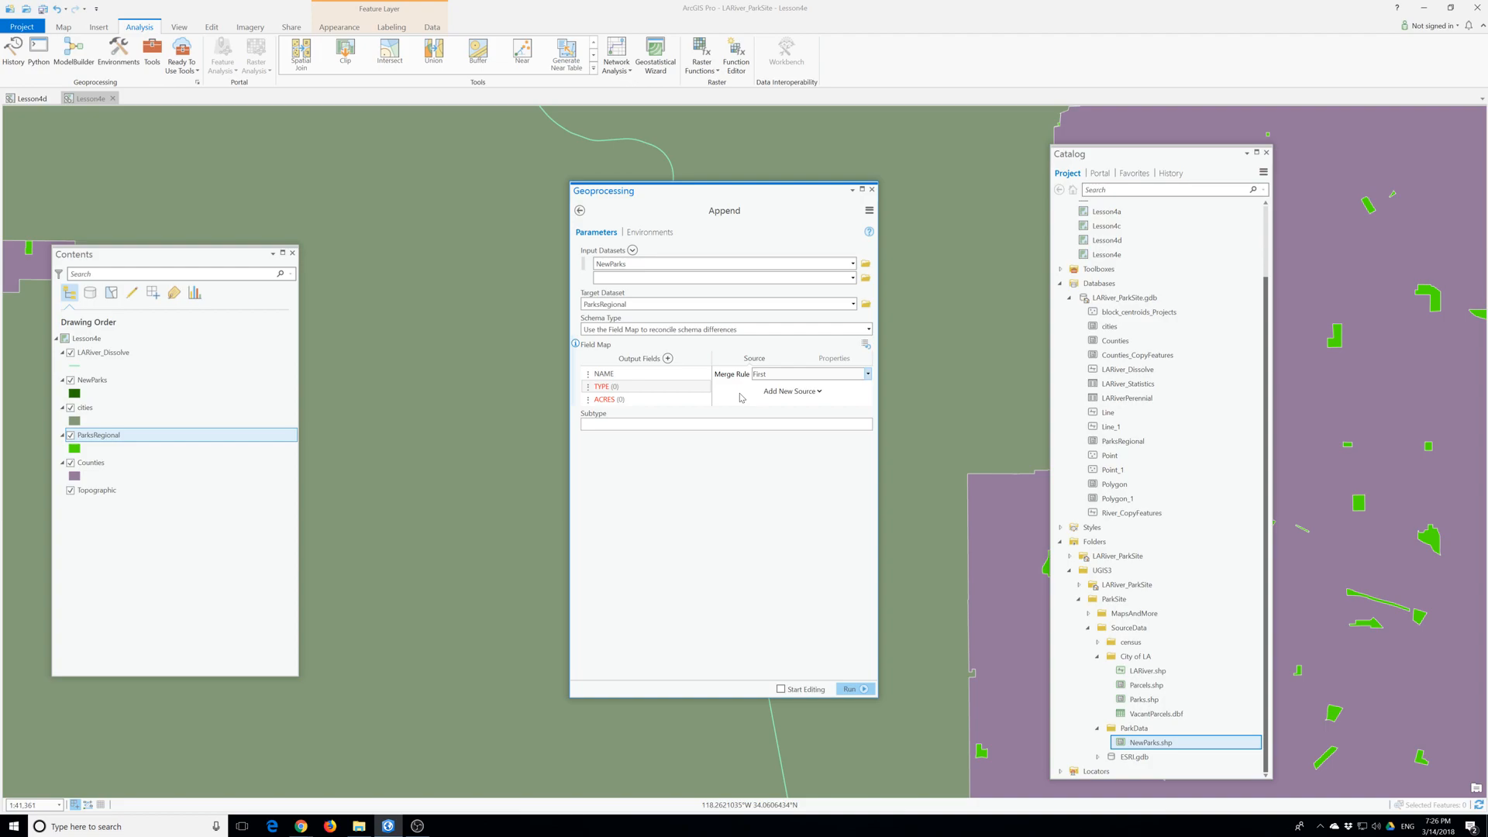
left_click(814, 393)
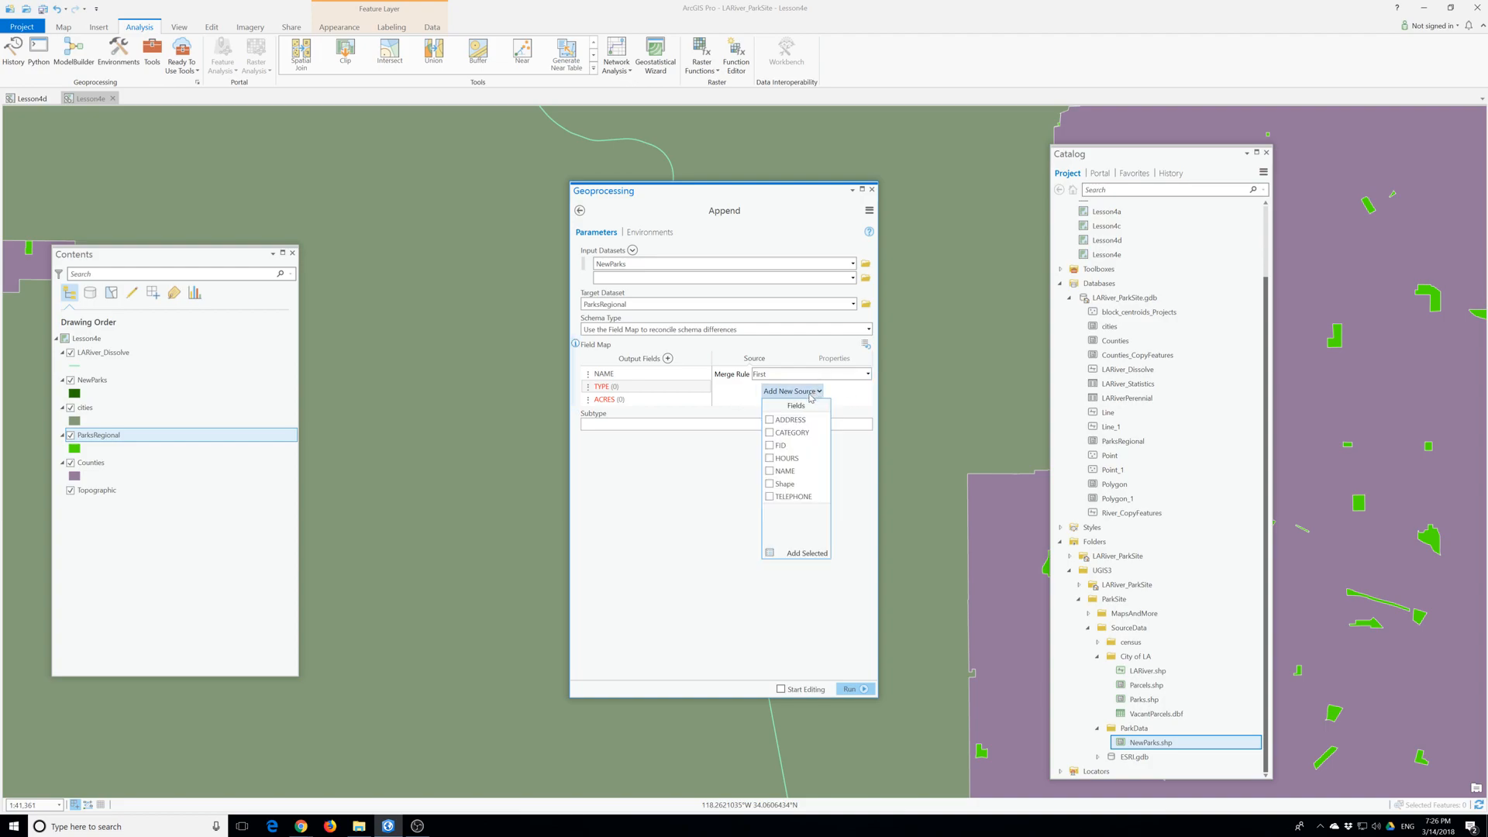
left_click(772, 434)
left_click(735, 403)
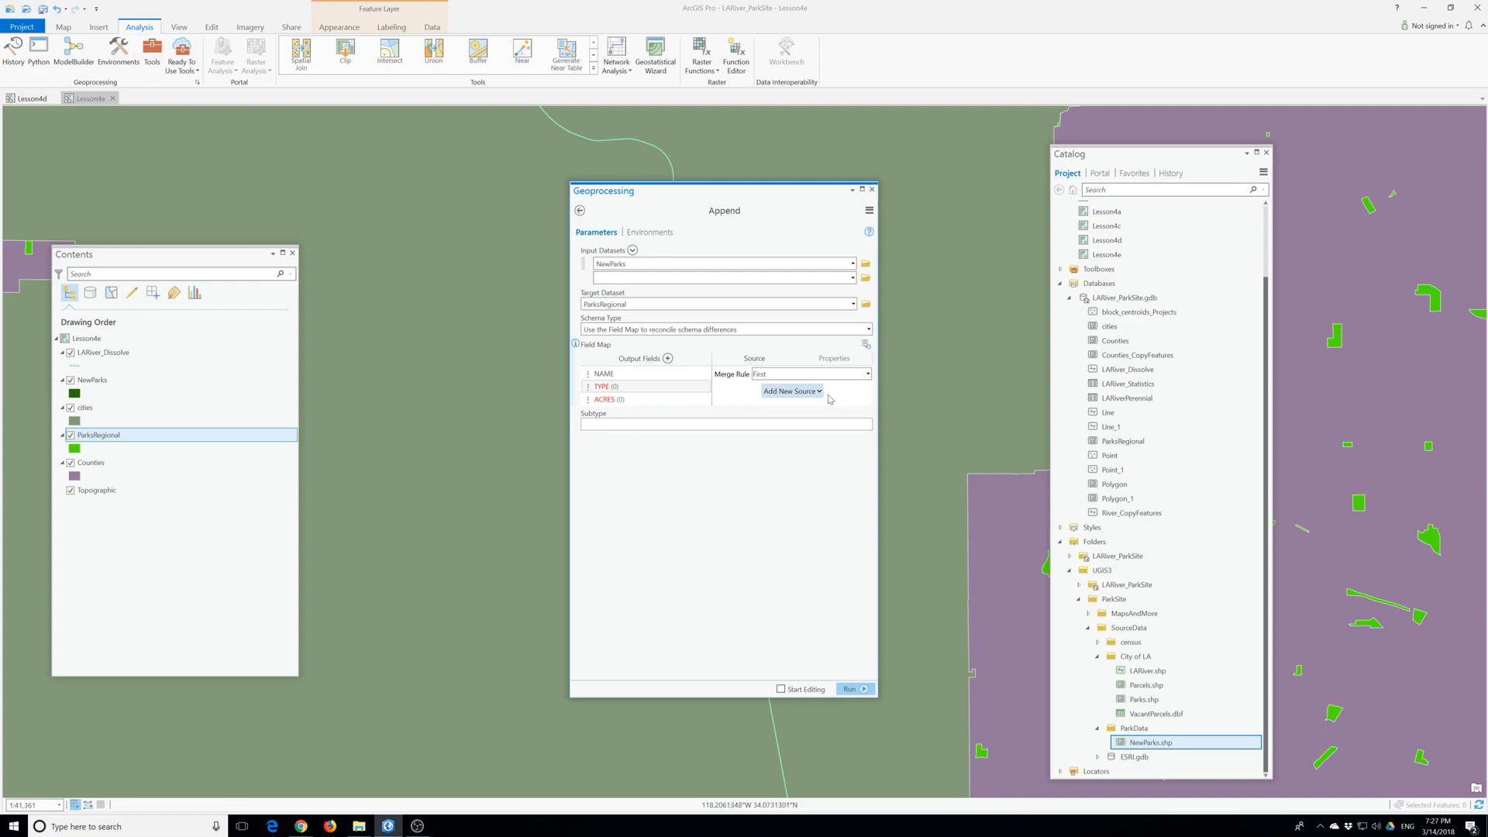
left_click(655, 400)
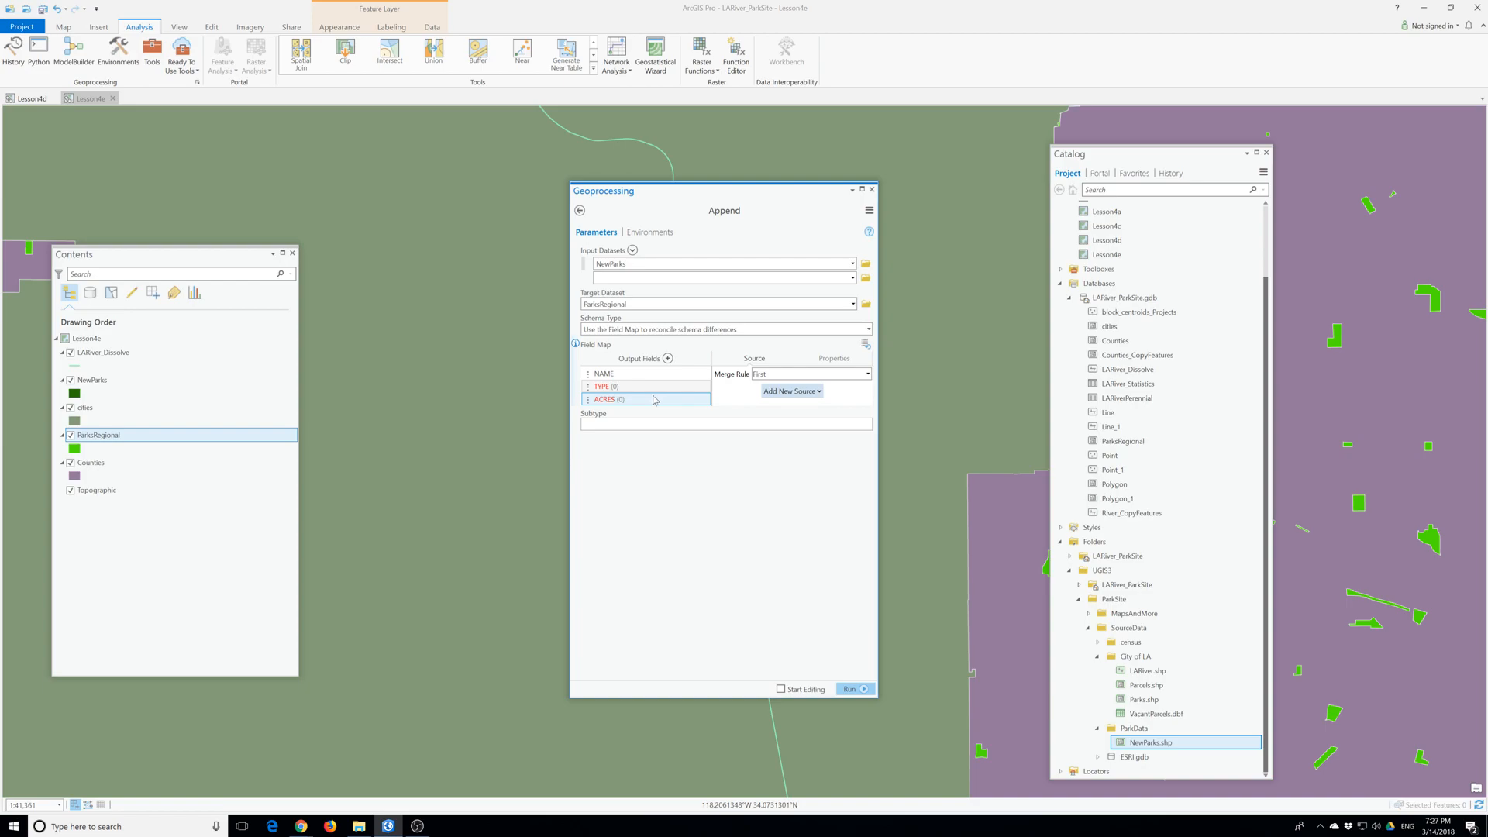
left_click(608, 392)
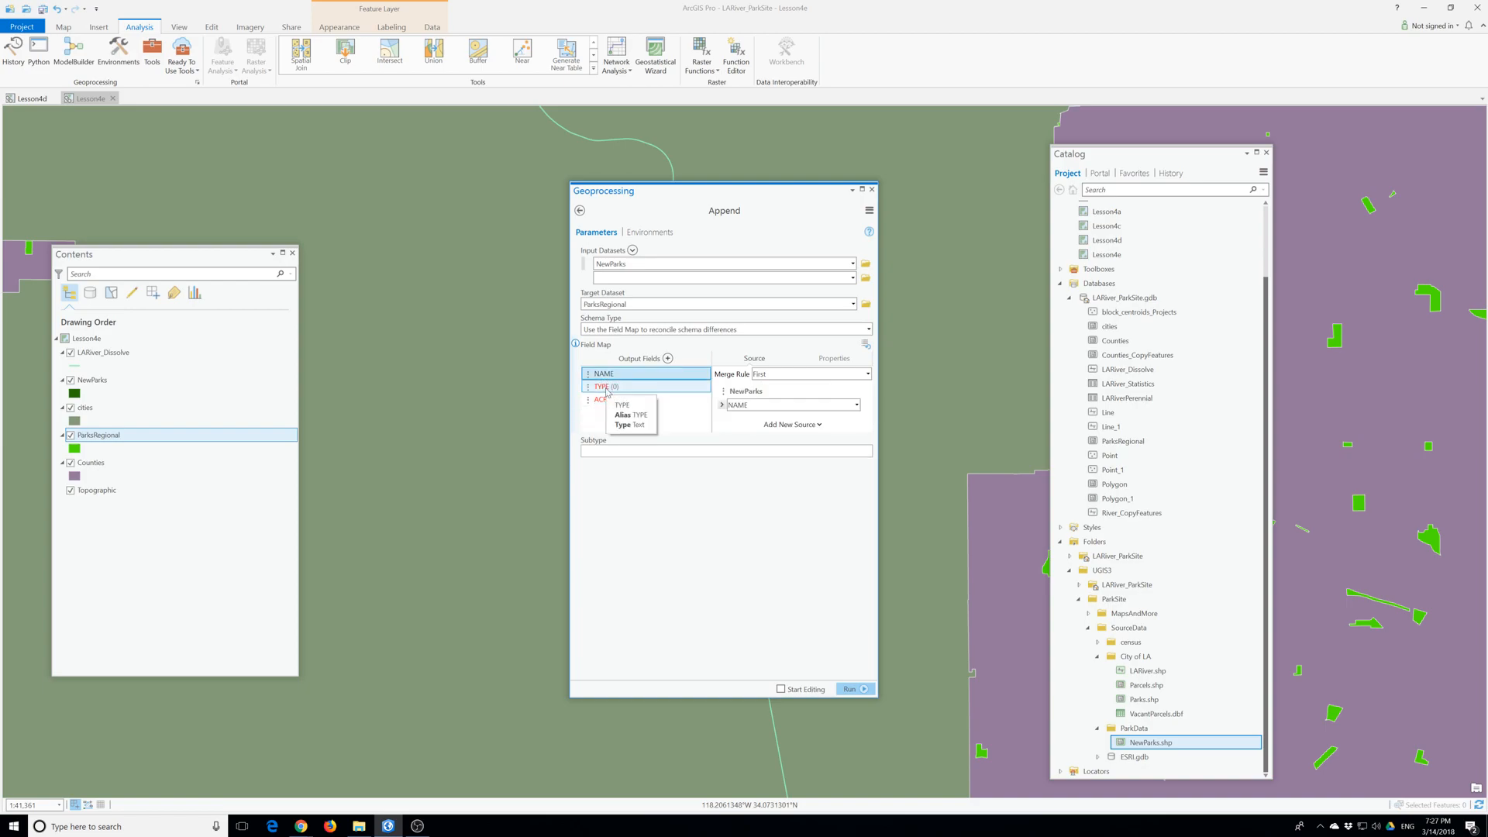
left_click(791, 392)
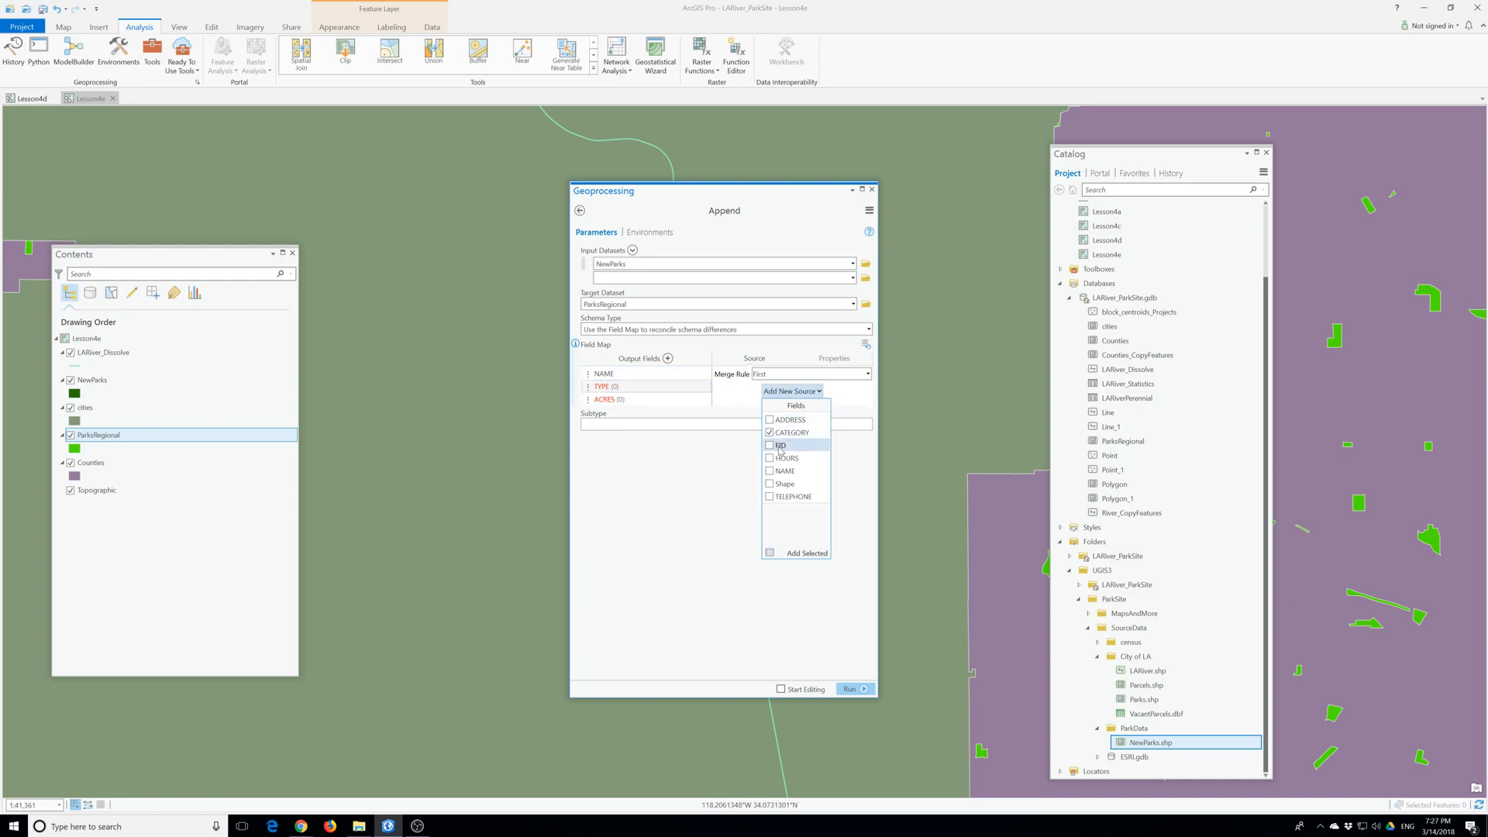
left_click(811, 554)
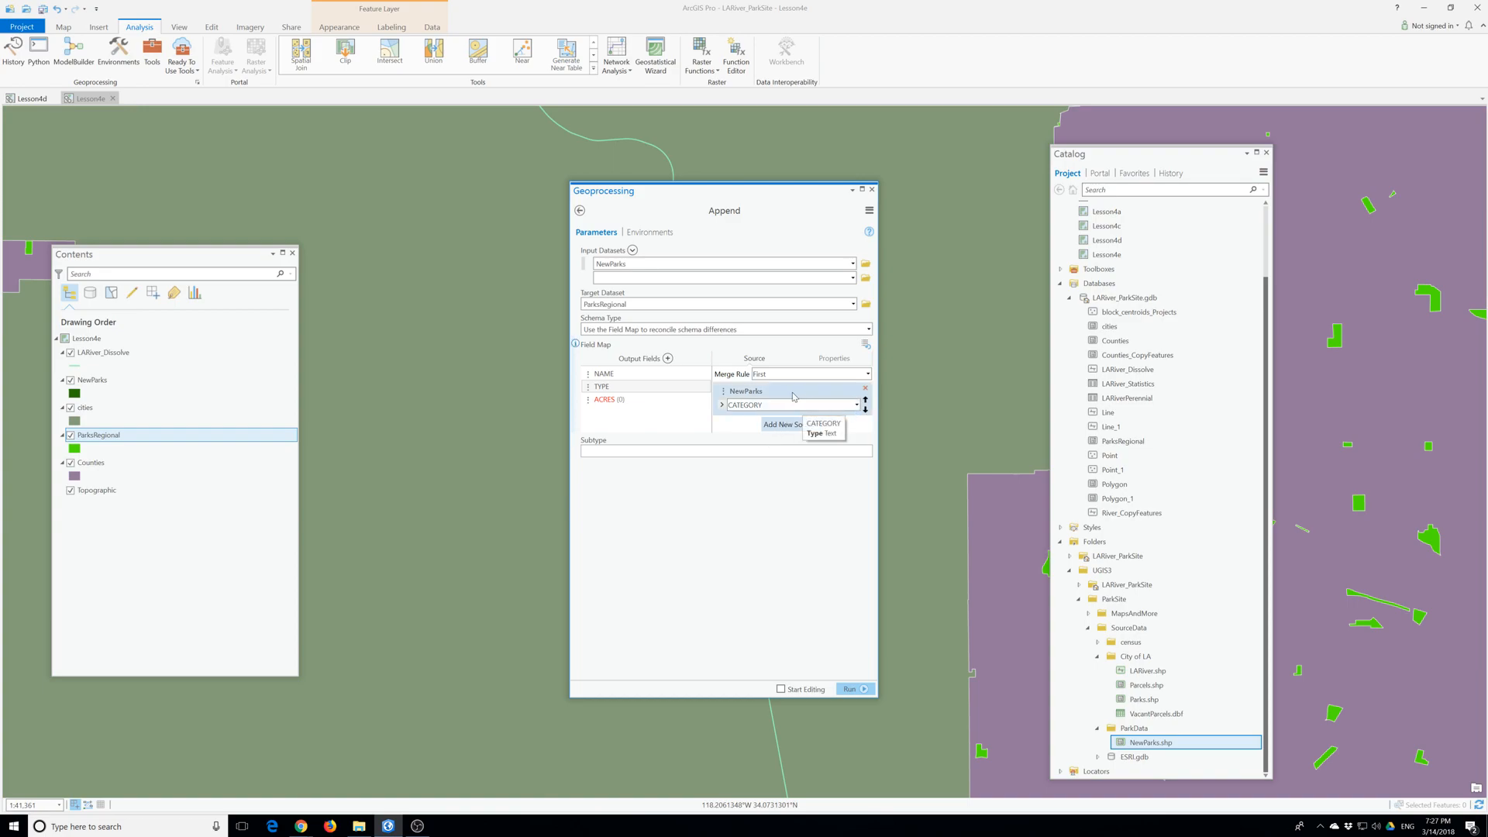
left_click(856, 406)
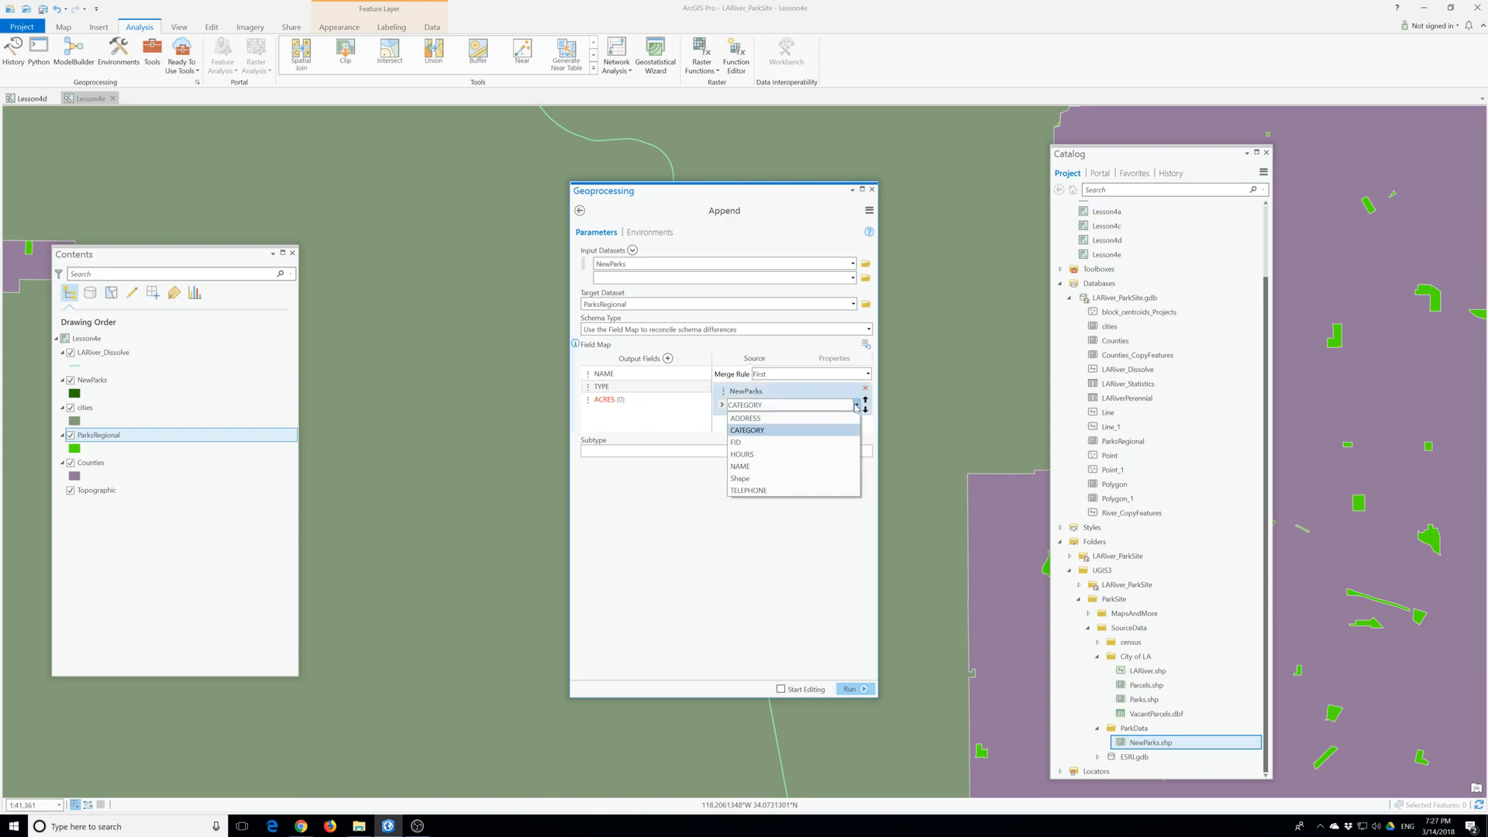
left_click(777, 430)
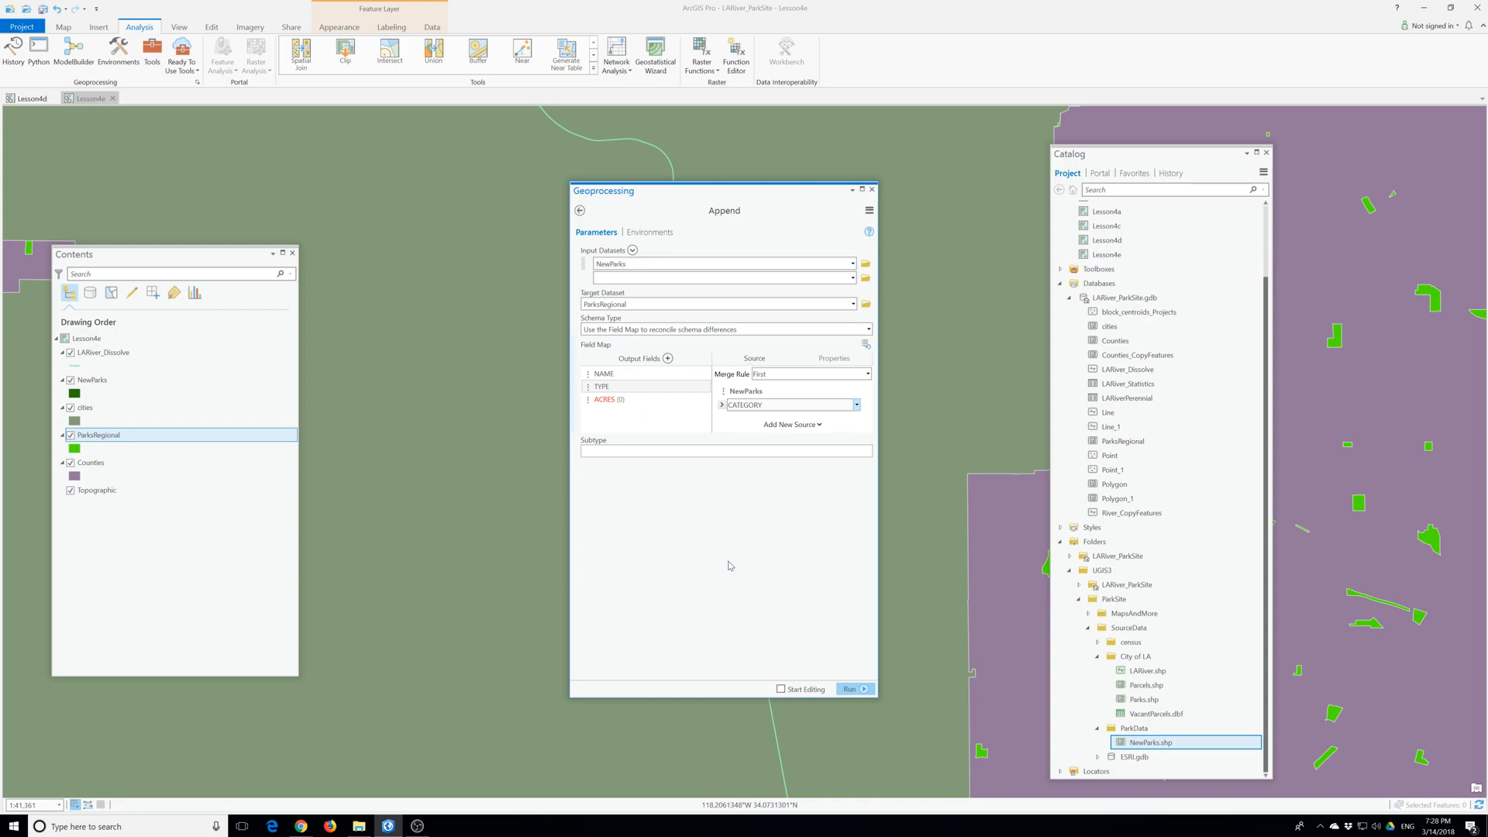
left_click(850, 689)
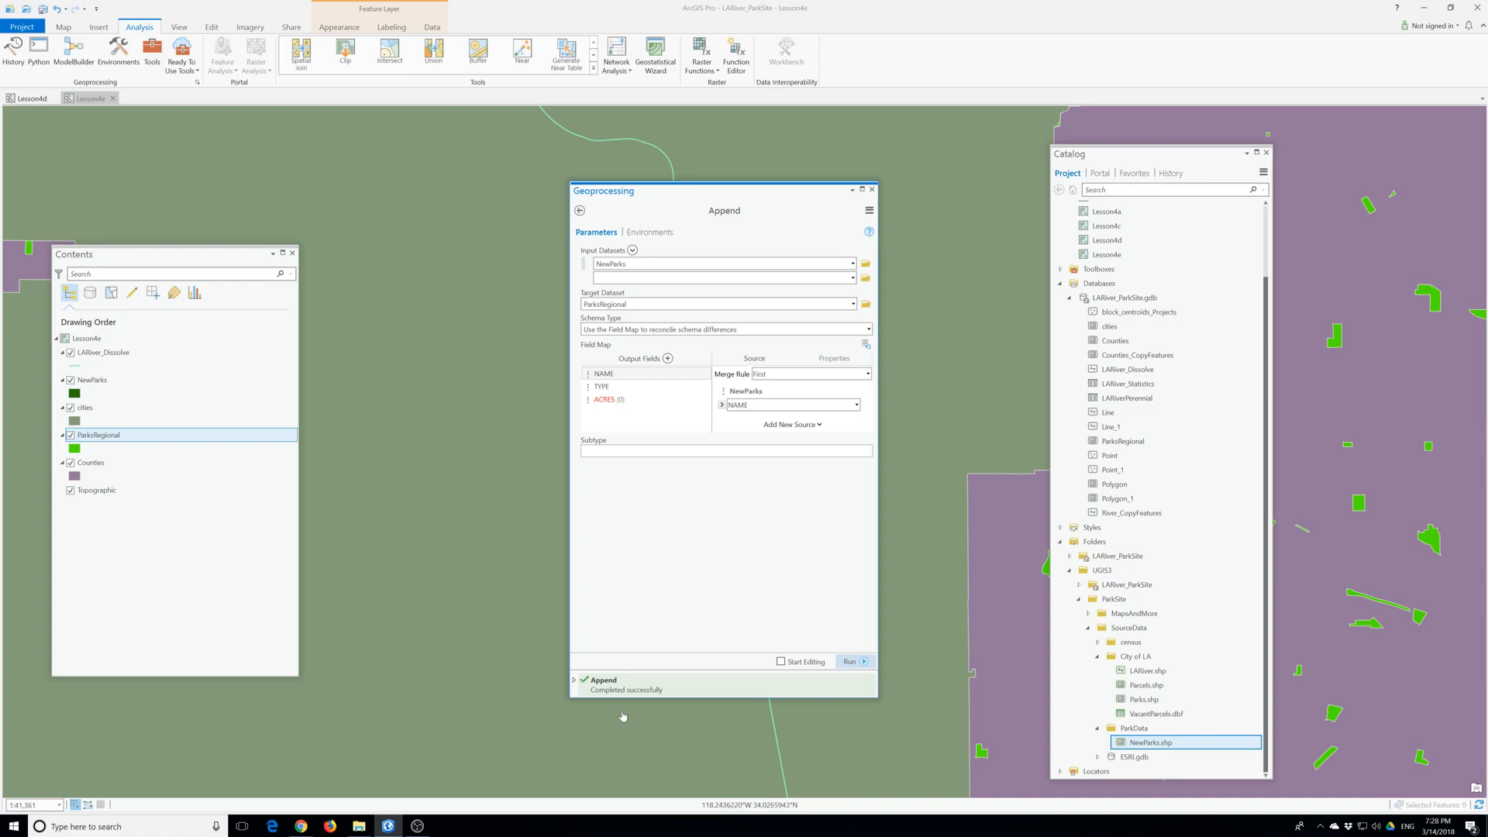
- Open the ParksRegional attribute table and examine the NAME, TYPE and ACRES values of the appended records in its last rows
right_click(105, 439)
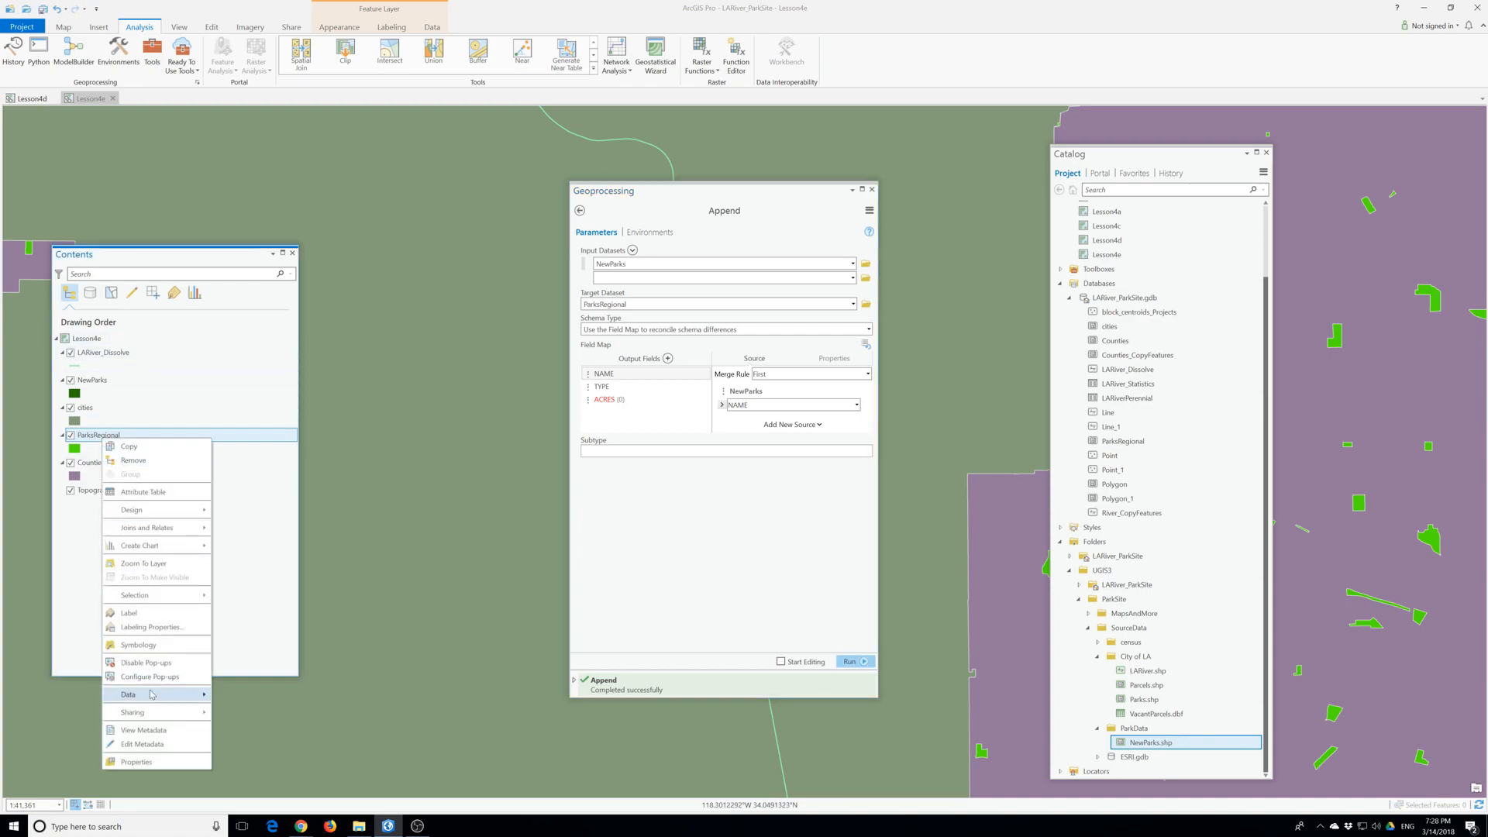
left_click(151, 493)
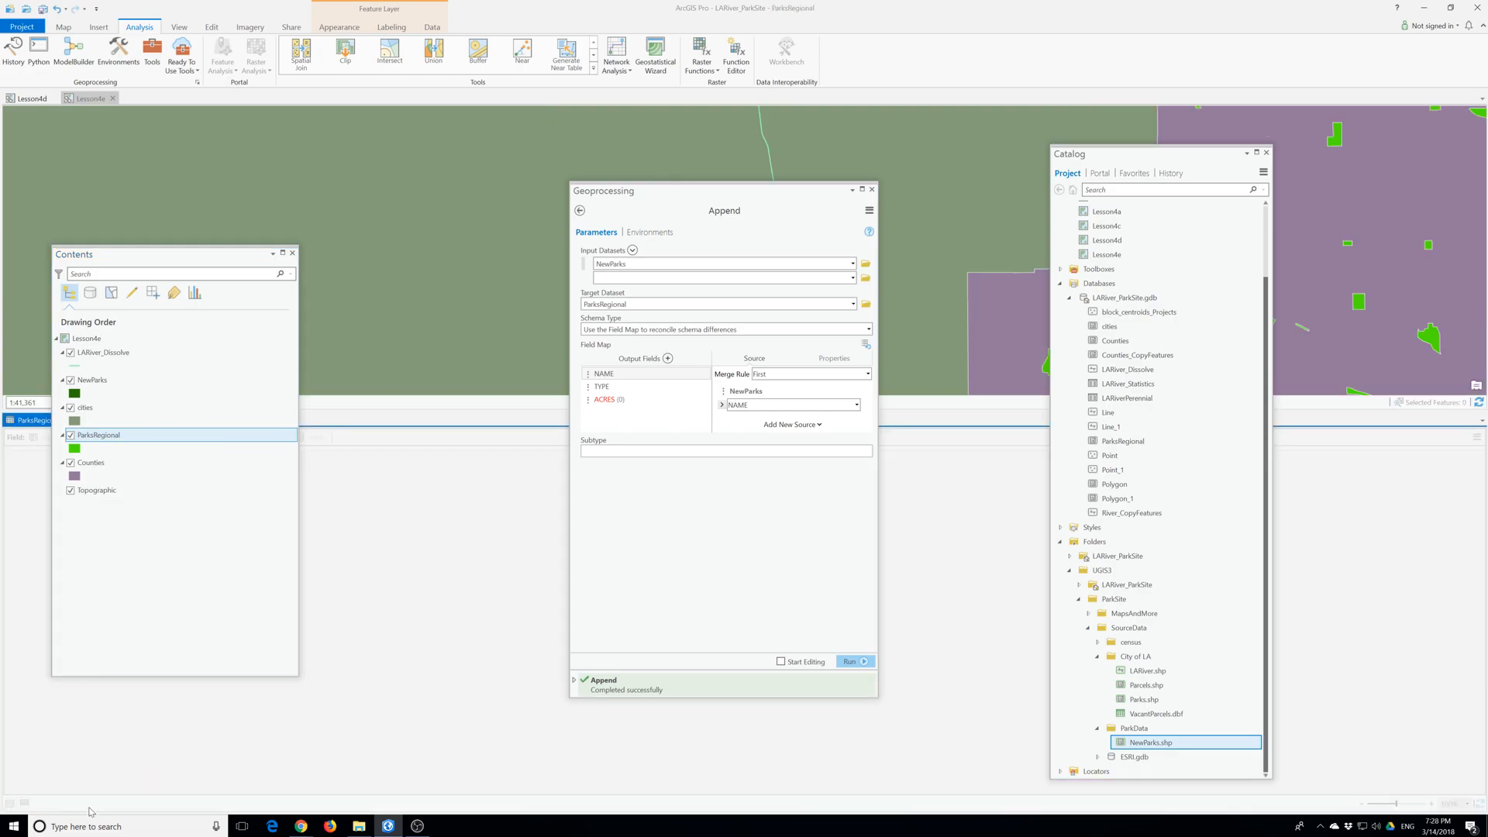
scroll(1430, 510, "down", 20)
left_click_drag(1481, 491, 1472, 803)
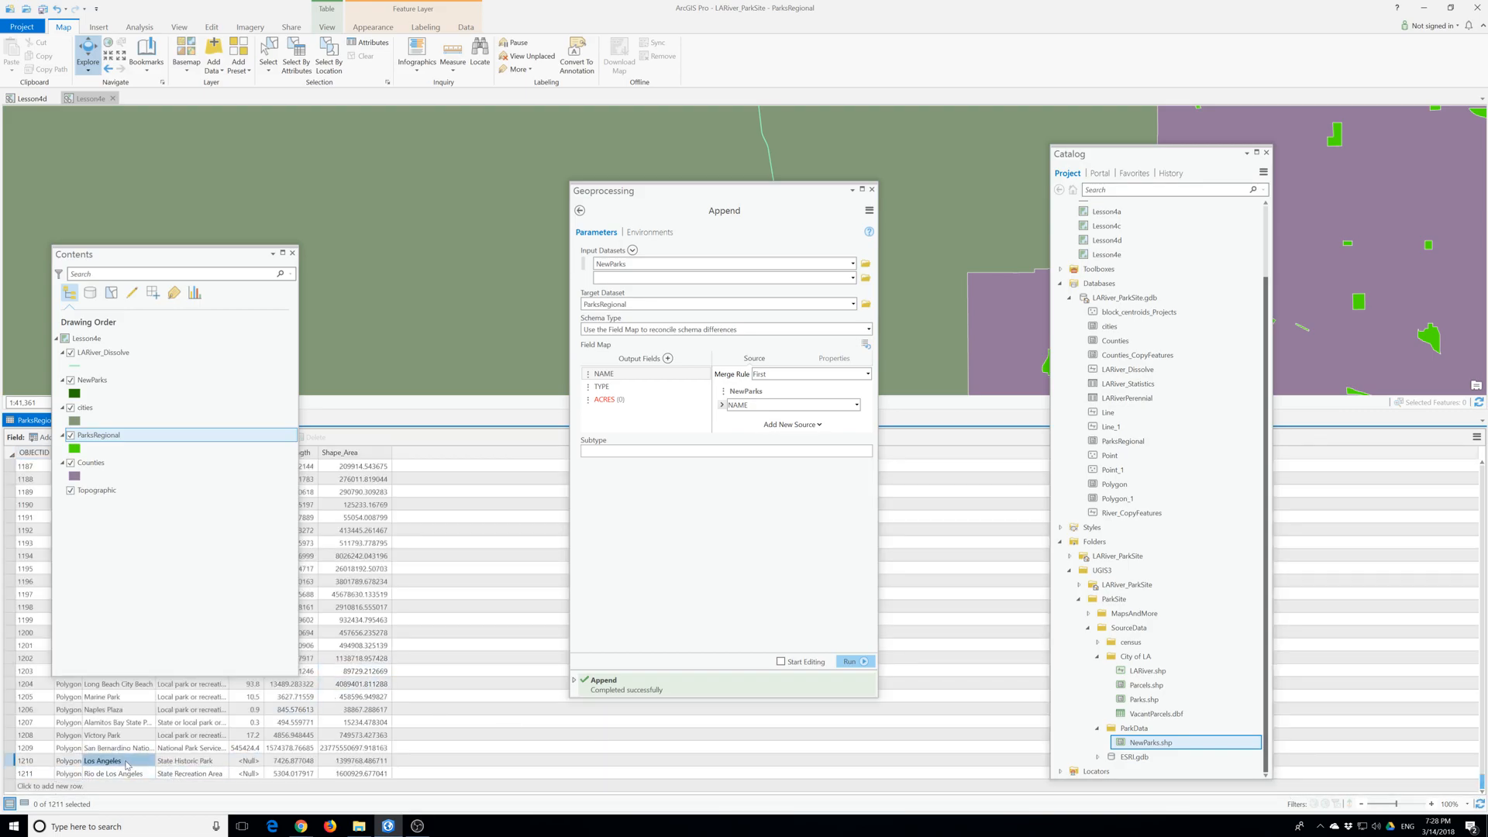
left_click(245, 763)
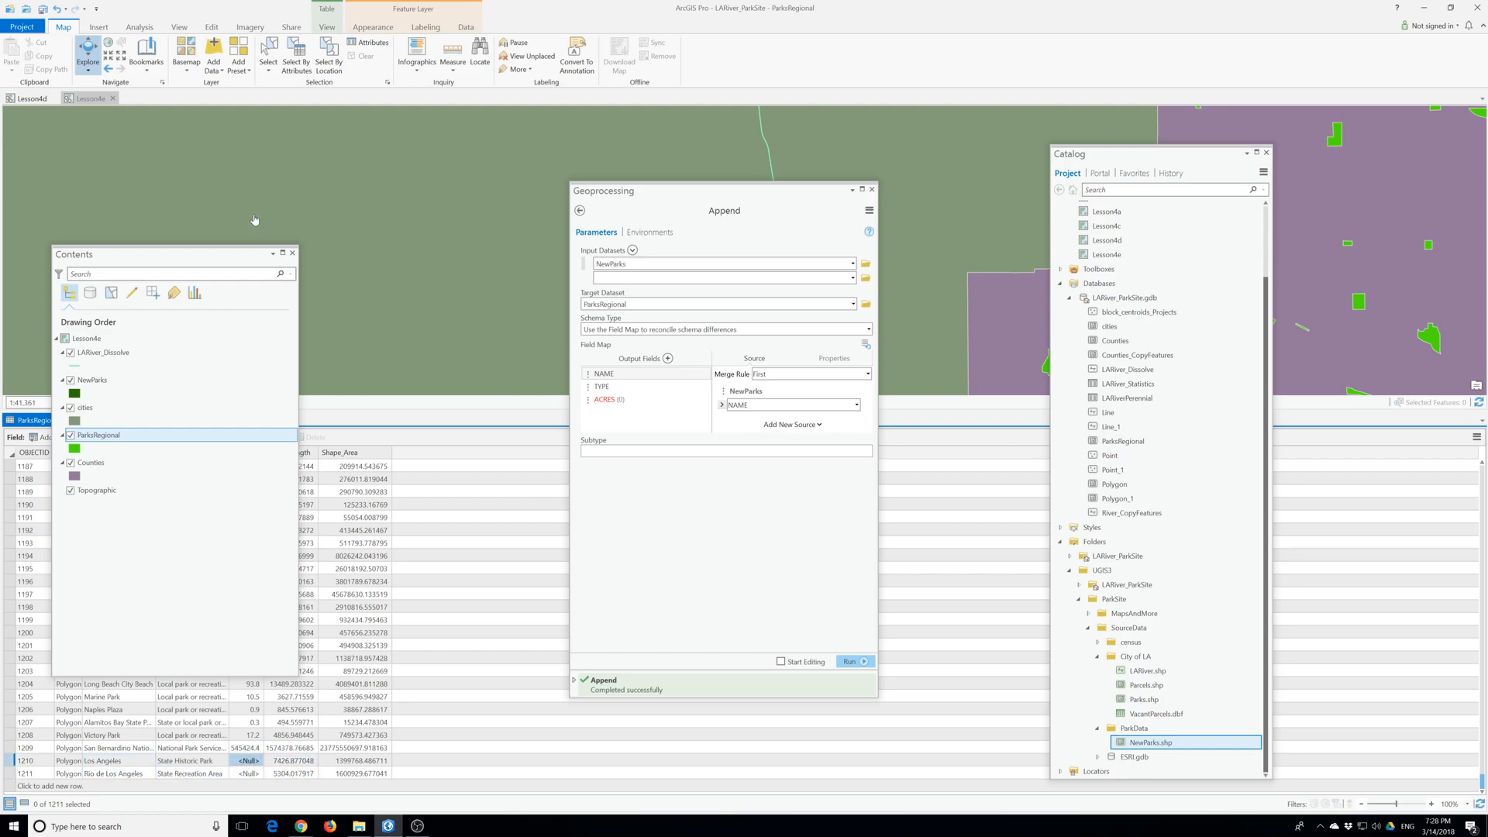
left_click_drag(217, 256, 135, 126)
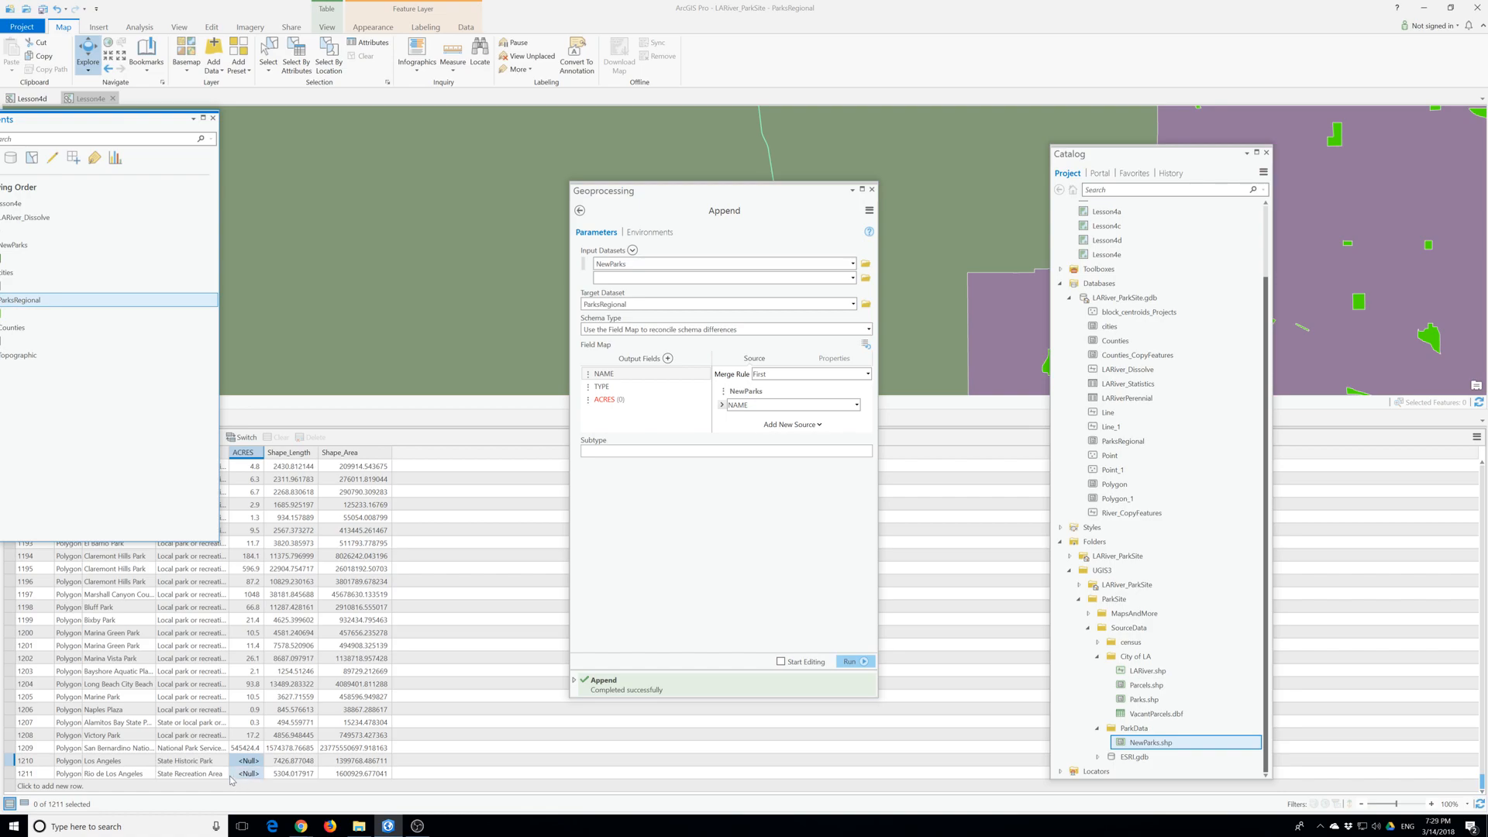
left_click(229, 776)
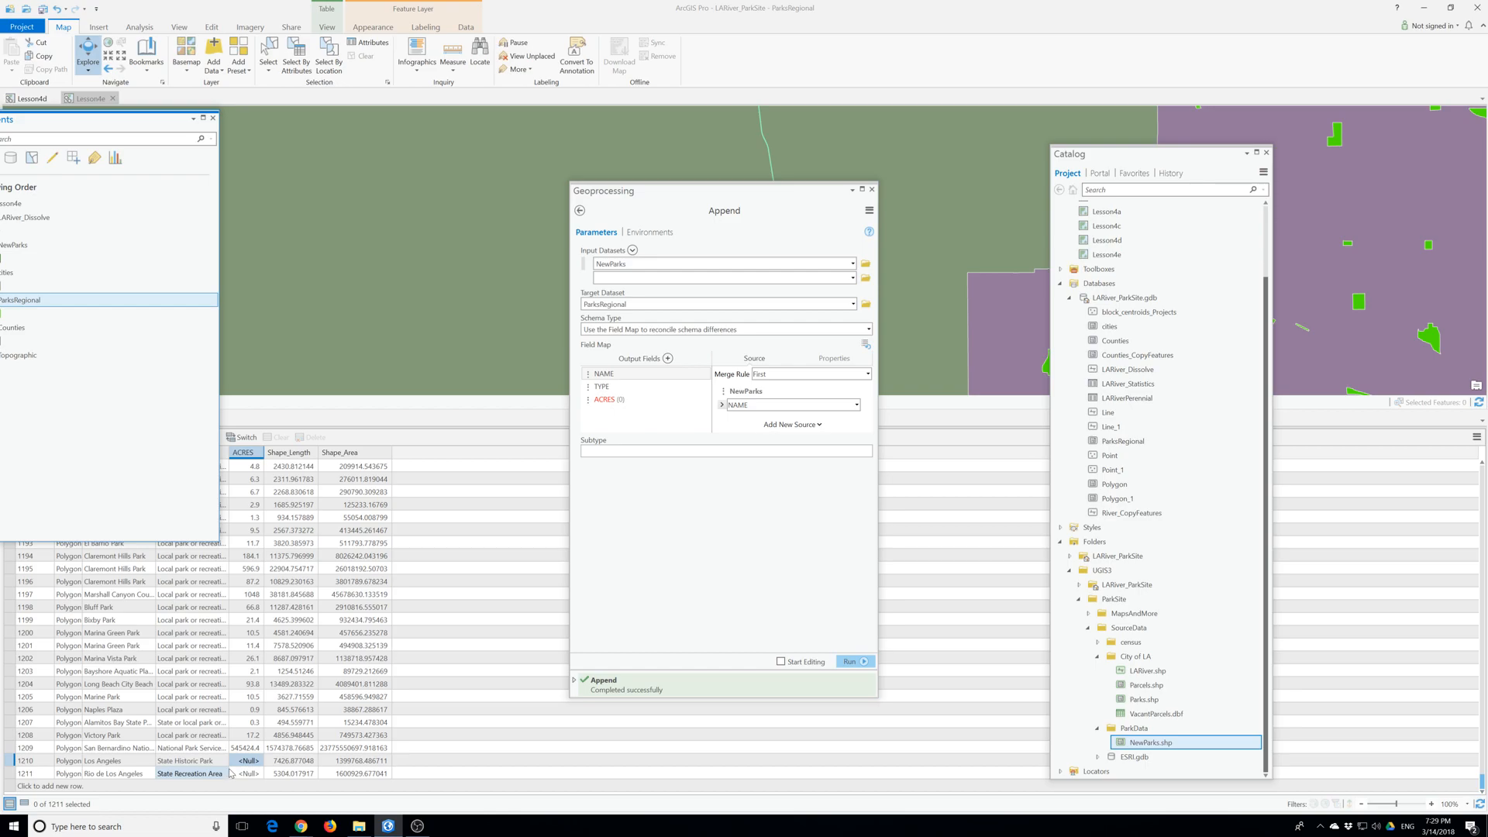
left_click(233, 763)
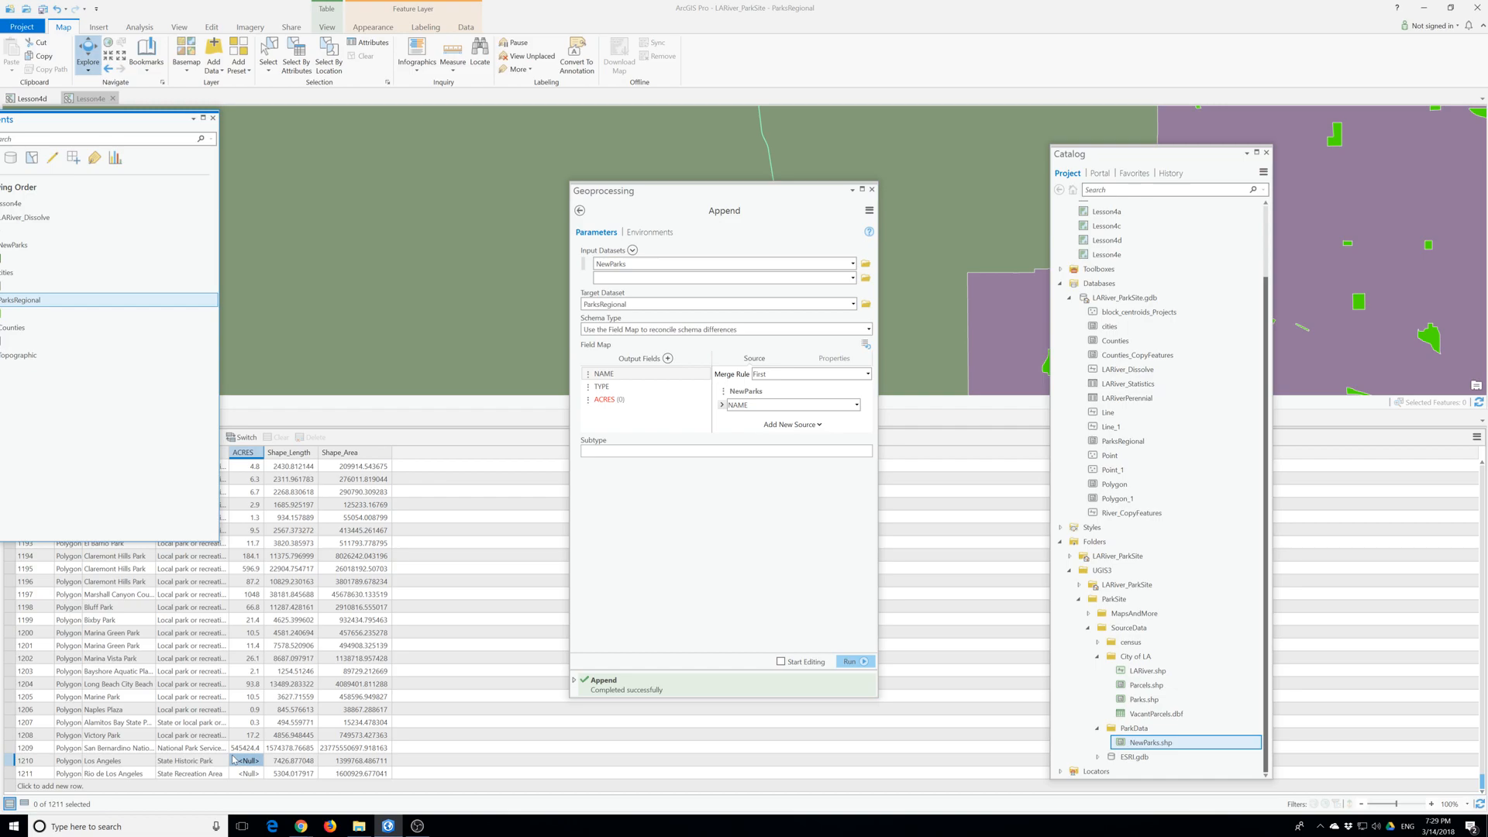
left_click_drag(233, 758, 233, 754)
left_click(233, 758)
- Replace the Append tool with Select Layer By Location for ParksRegional, and zoom the map to the ParksRegional layer
left_click(872, 189)
left_click(328, 56)
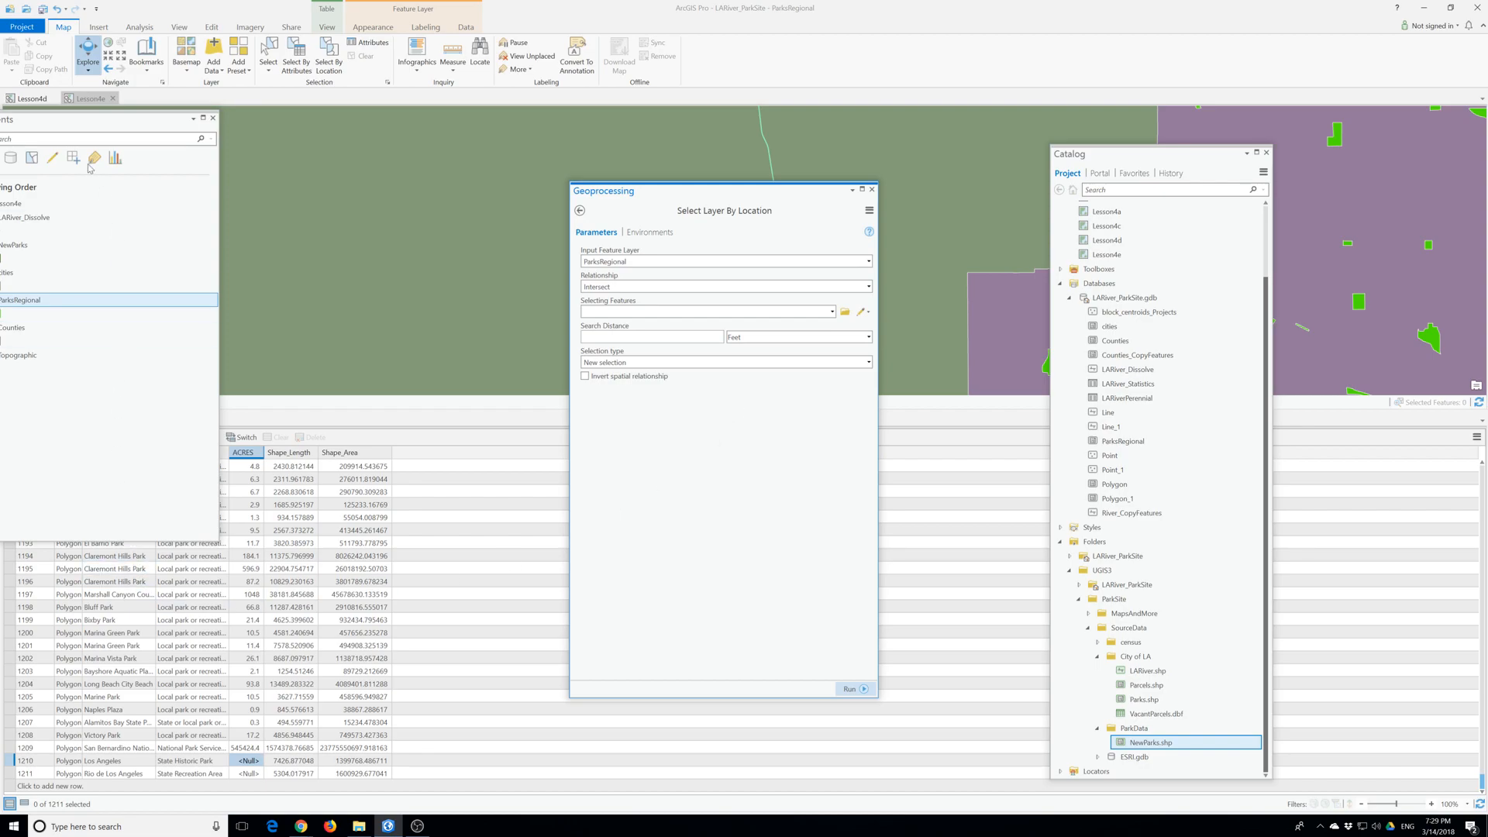
left_click_drag(101, 119, 262, 102)
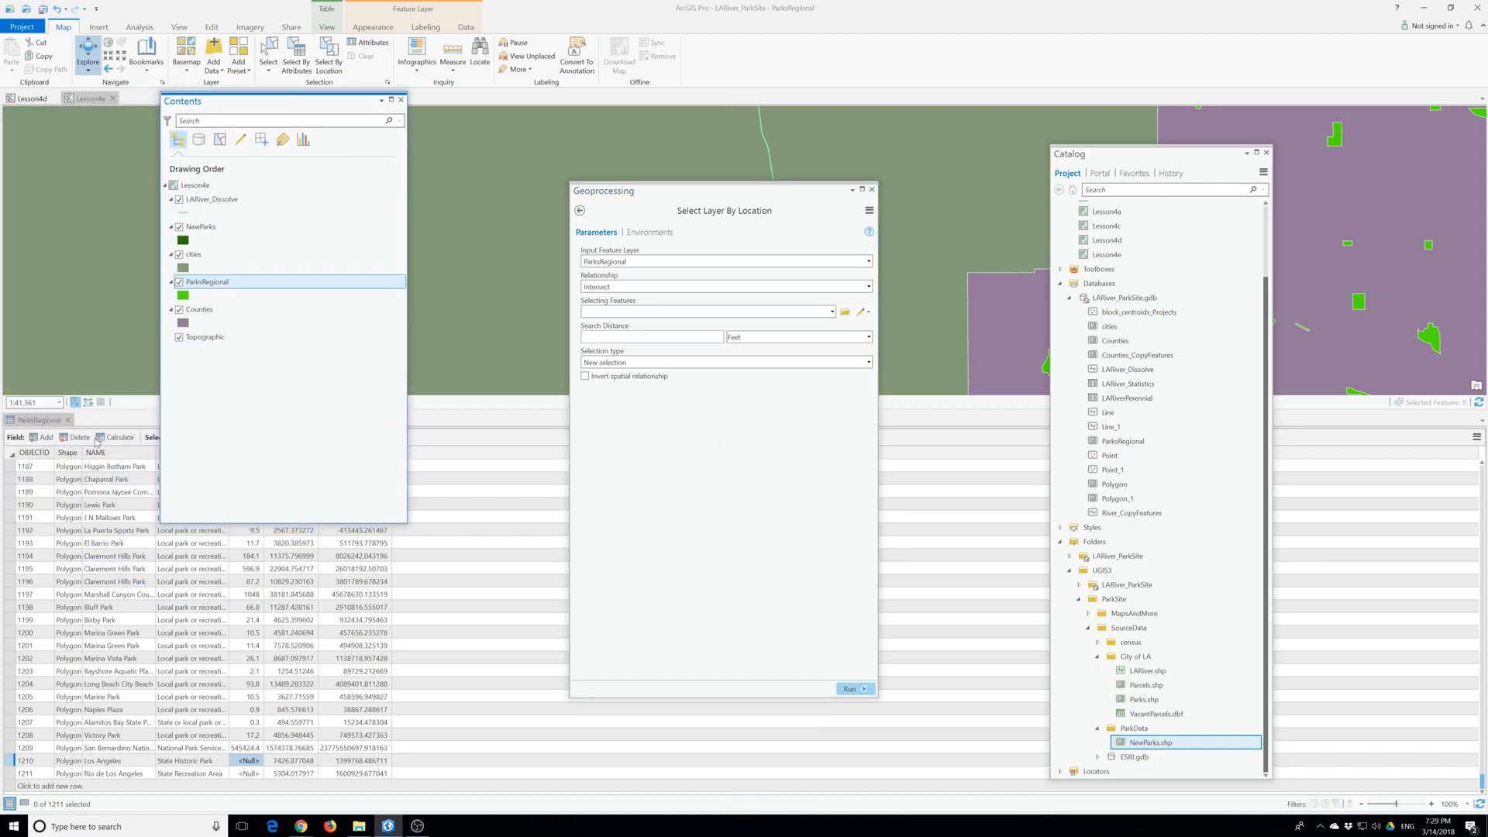
right_click(212, 284)
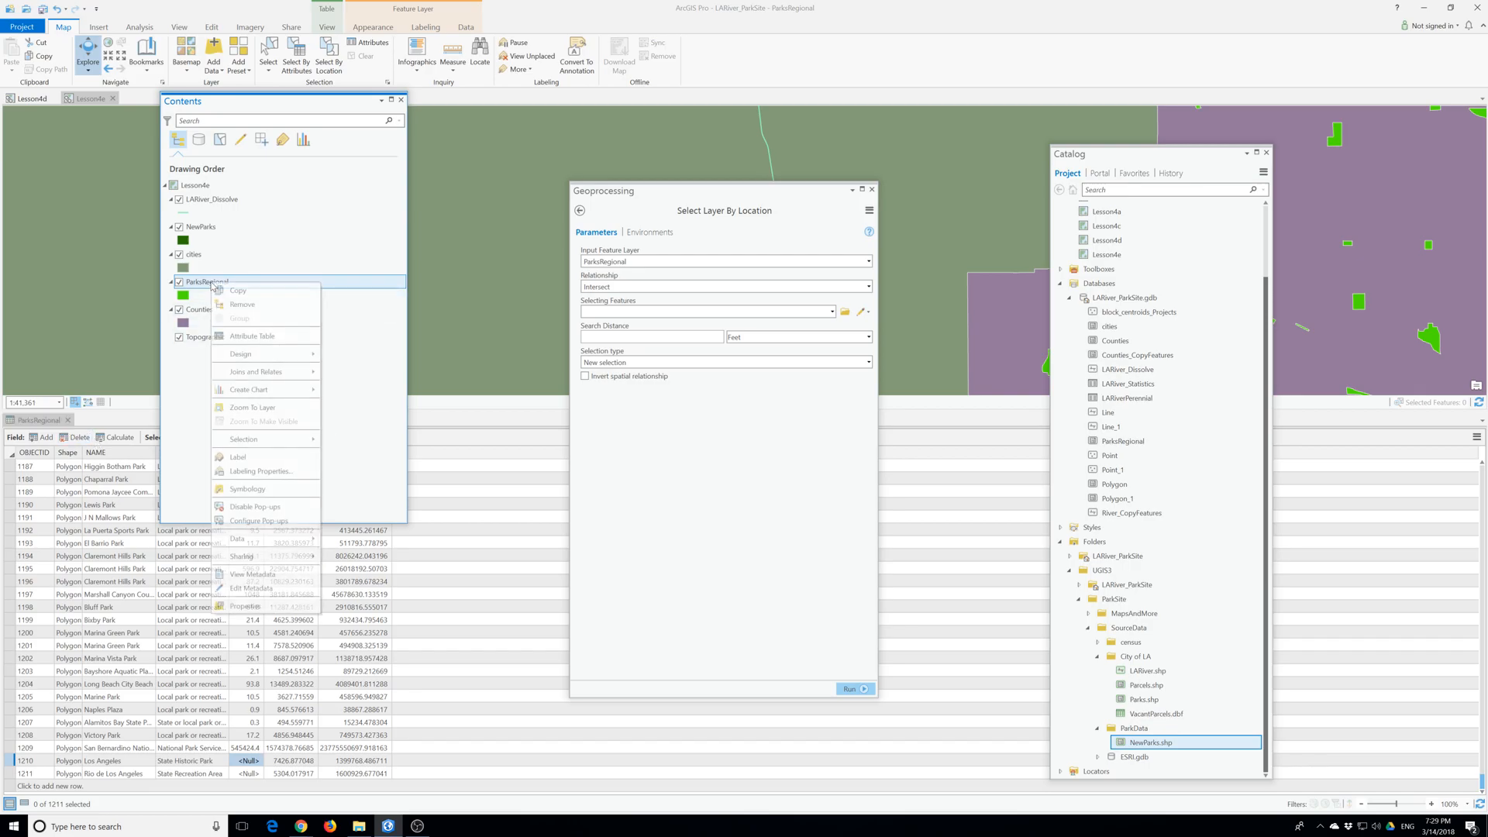
left_click(249, 407)
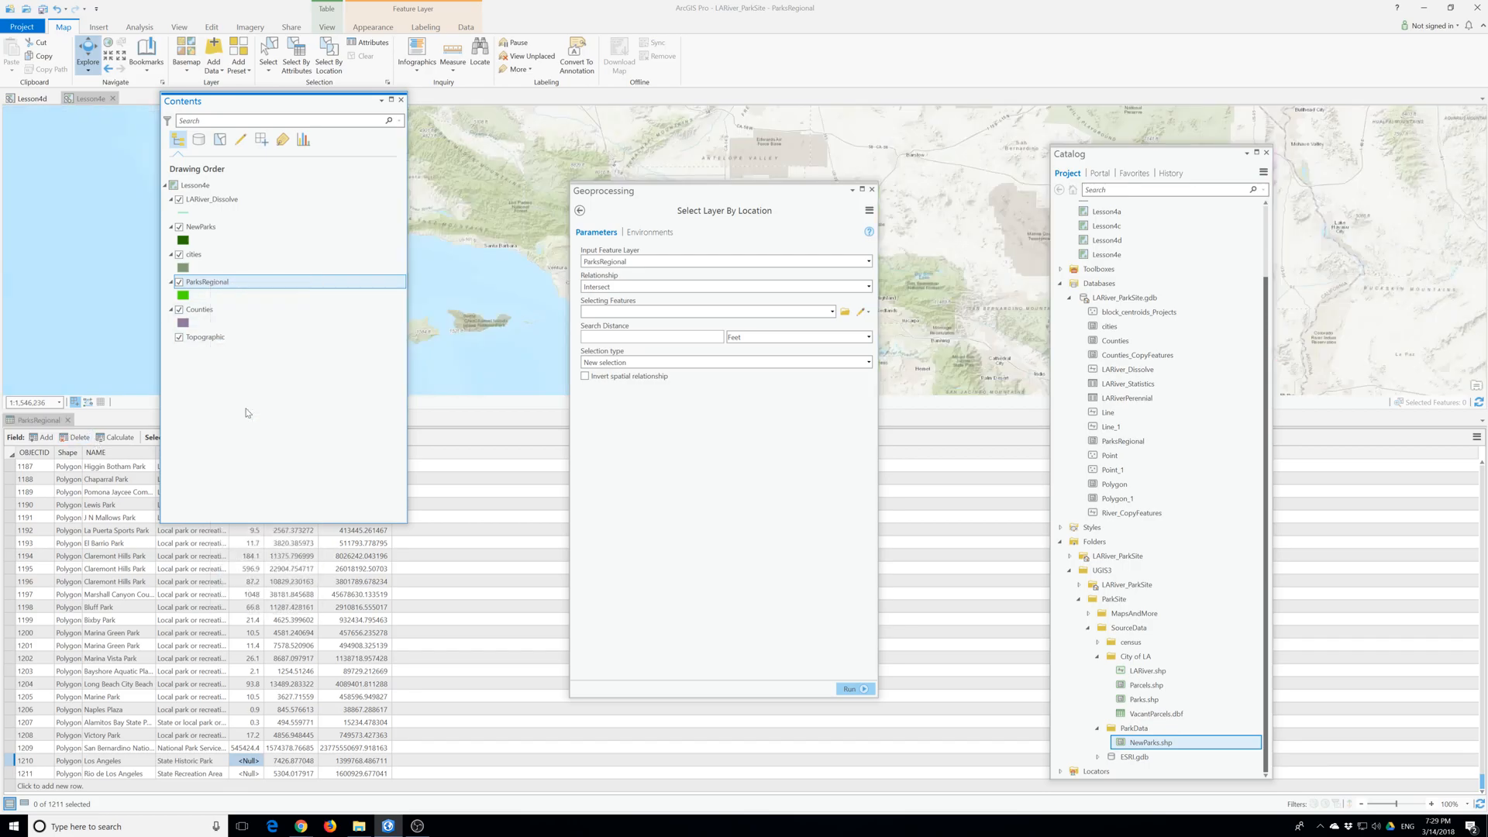
- Check the ParksRegional layer's coverage by hiding and redisplaying it, and turn off the NewParks layer
left_click_drag(706, 198, 1085, 217)
left_click(179, 282)
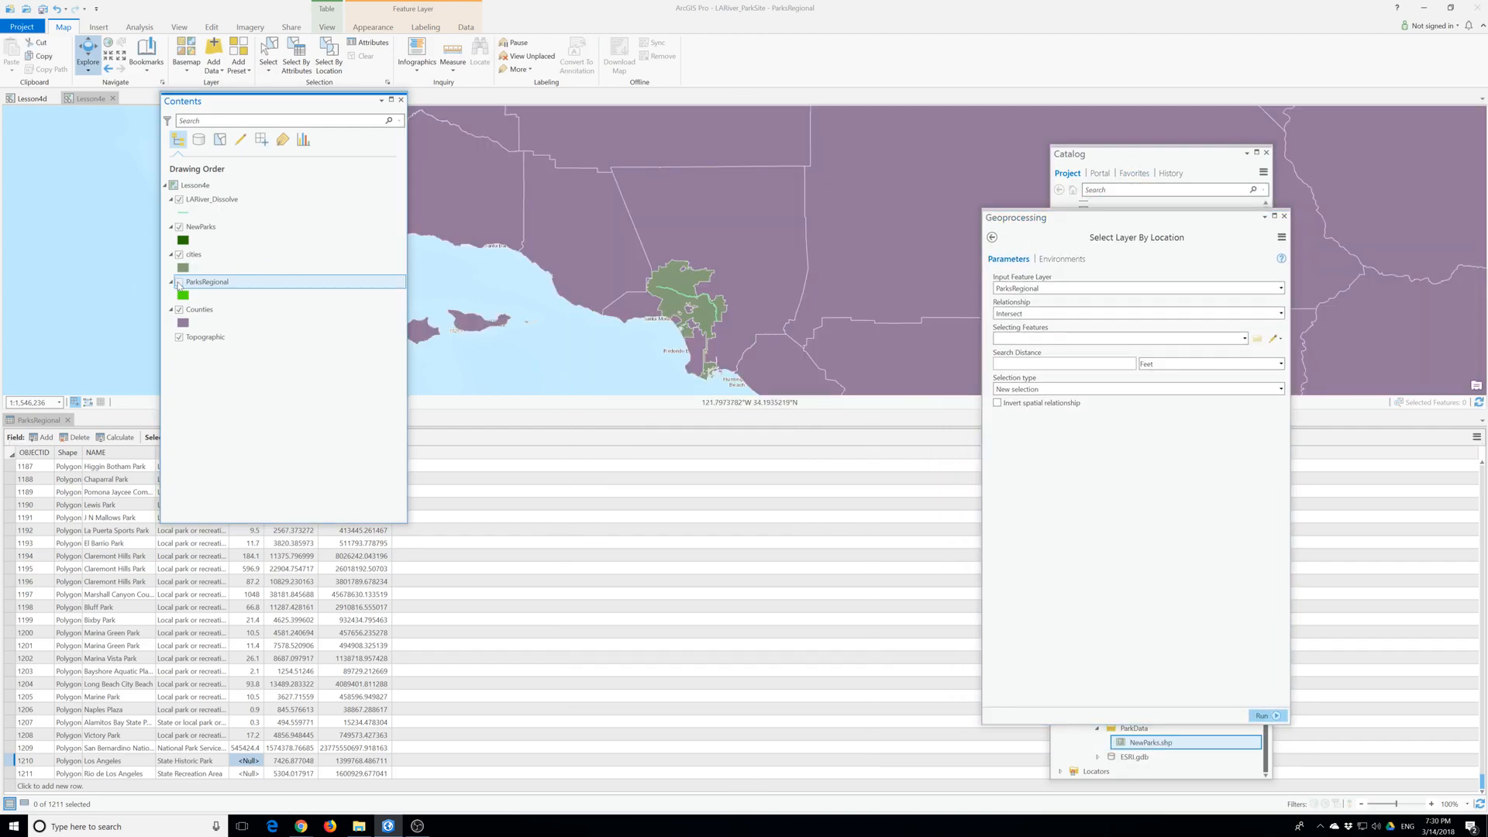
left_click(179, 282)
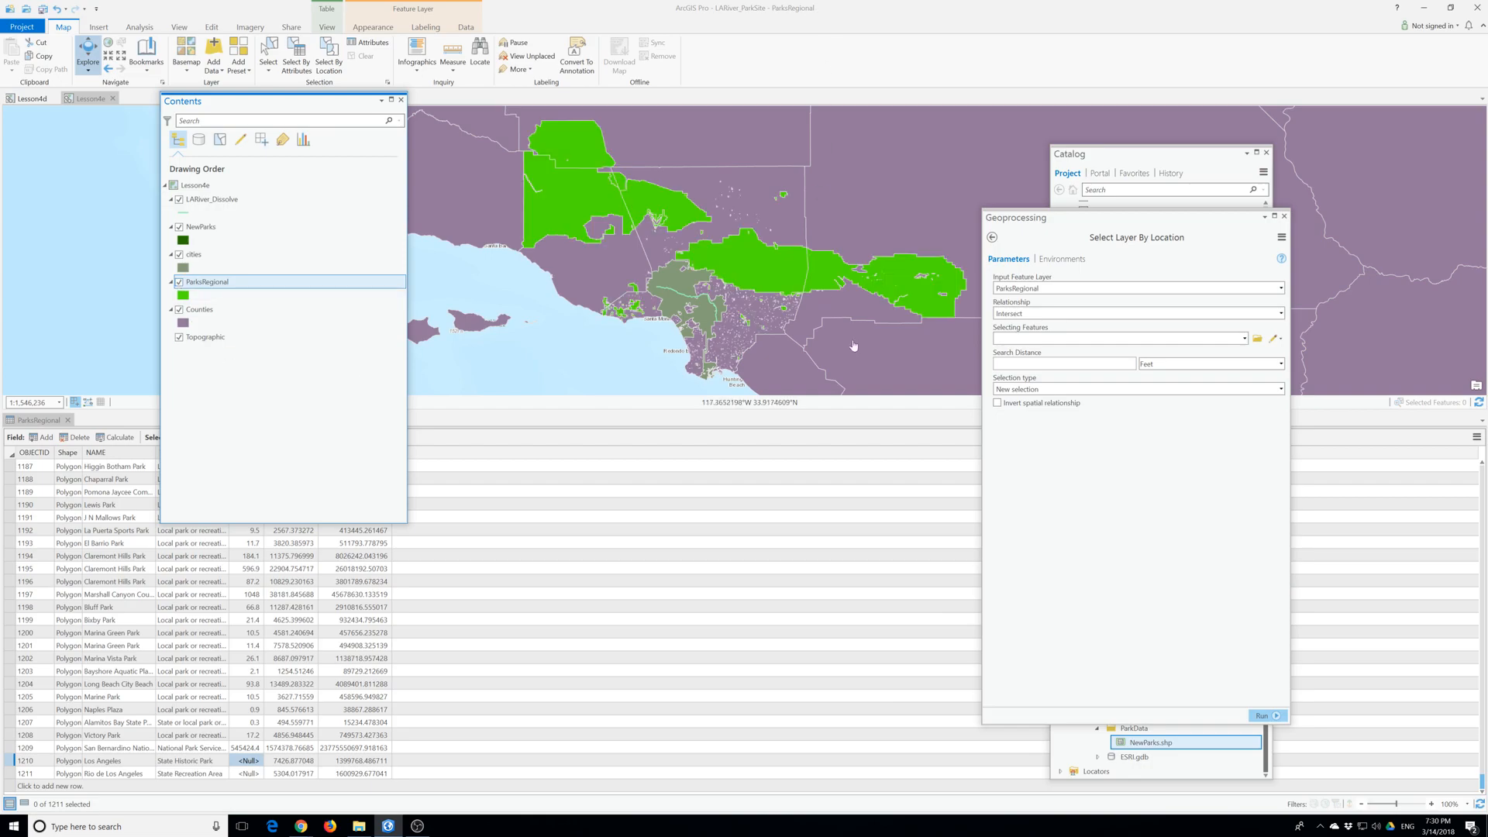
left_click(179, 228)
- Configure the location selection with relationship Within a distance, selecting features LARiver_Dissolve and a search distance of 3 miles
left_click(1015, 314)
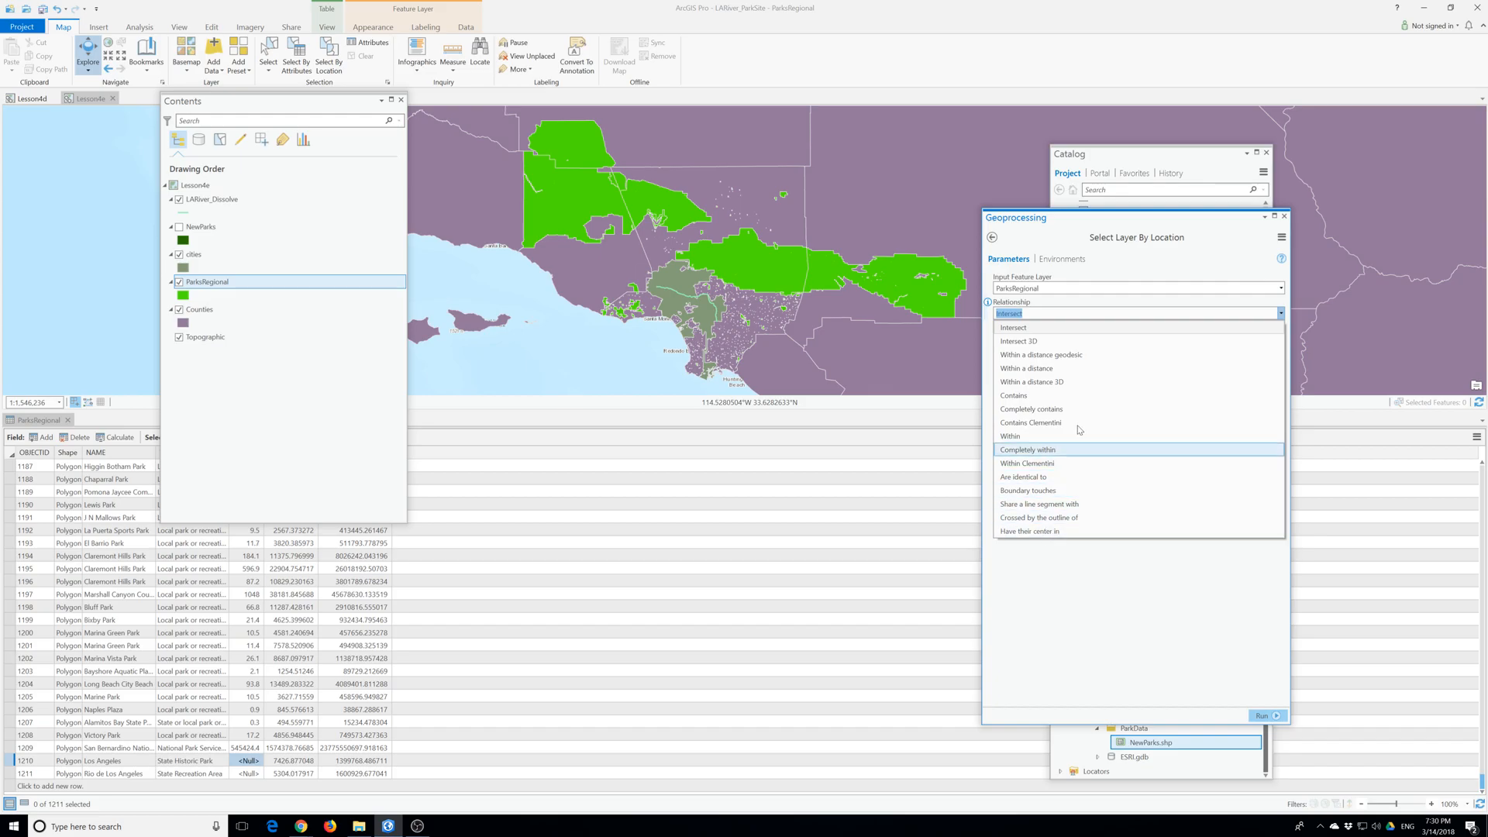
left_click(1058, 368)
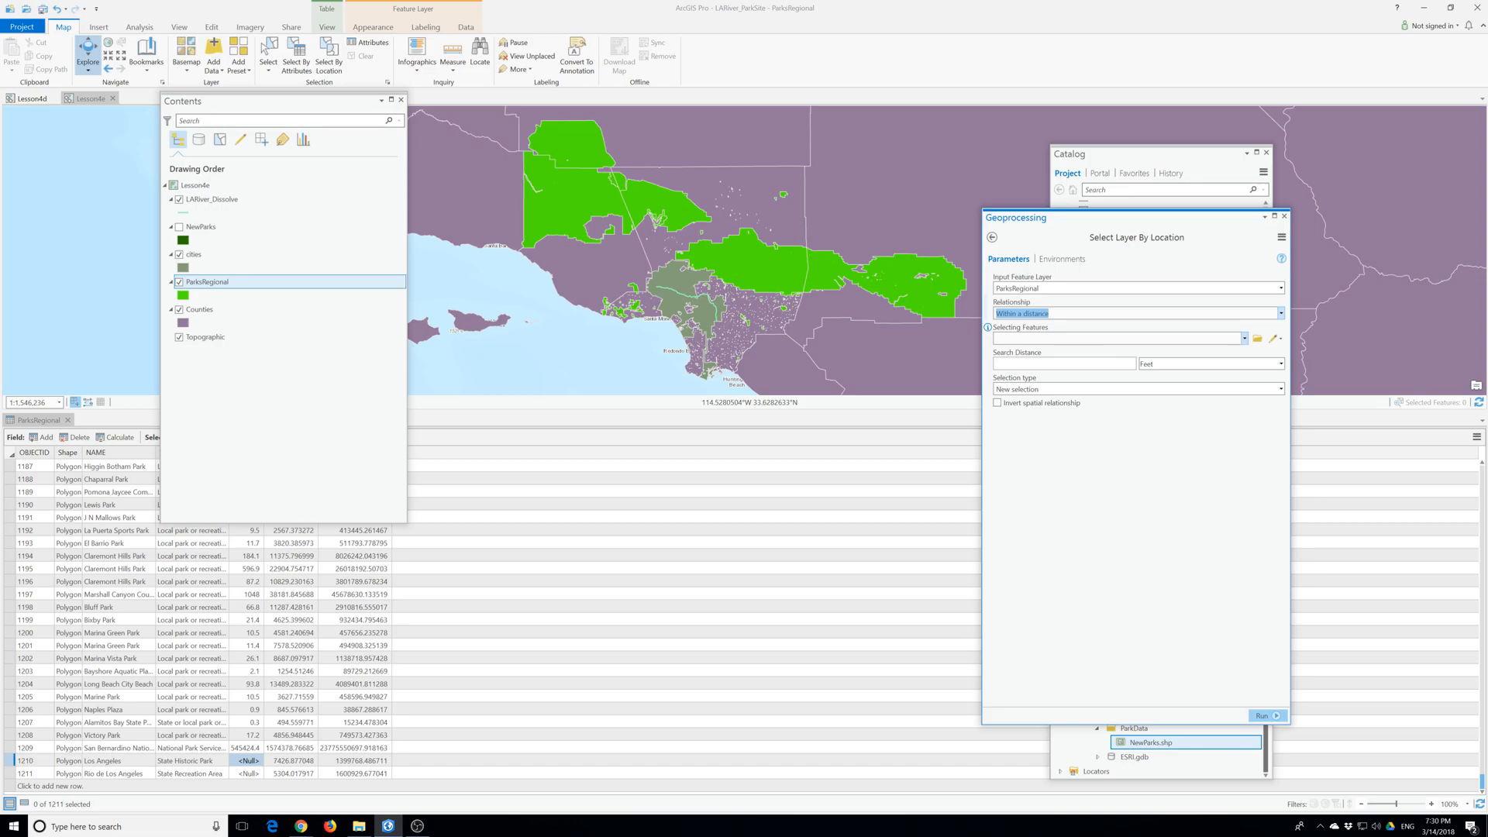
left_click(1244, 339)
left_click(1031, 353)
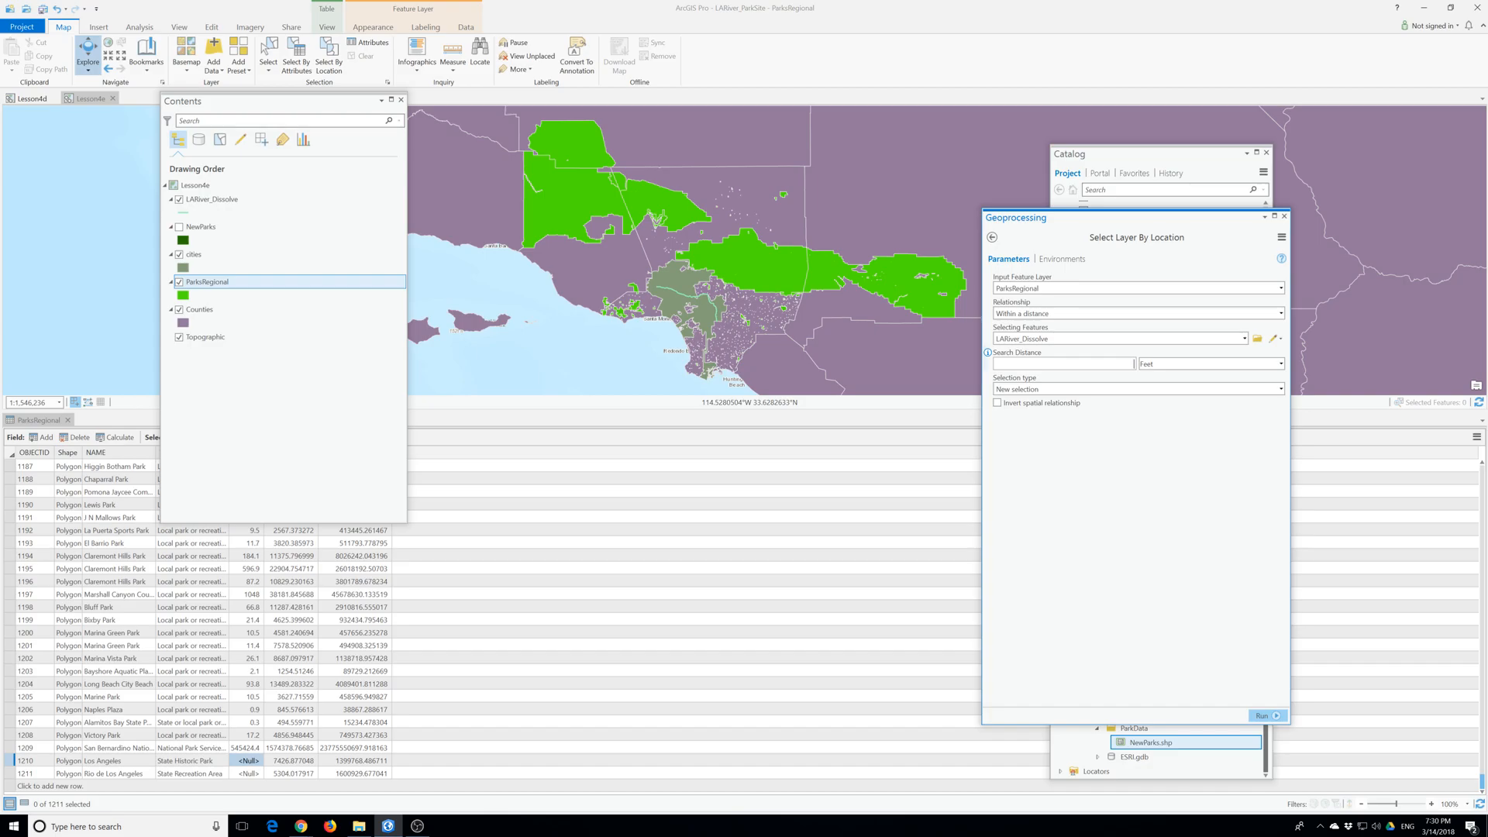
left_click(1280, 363)
left_click(1174, 455)
type("3")
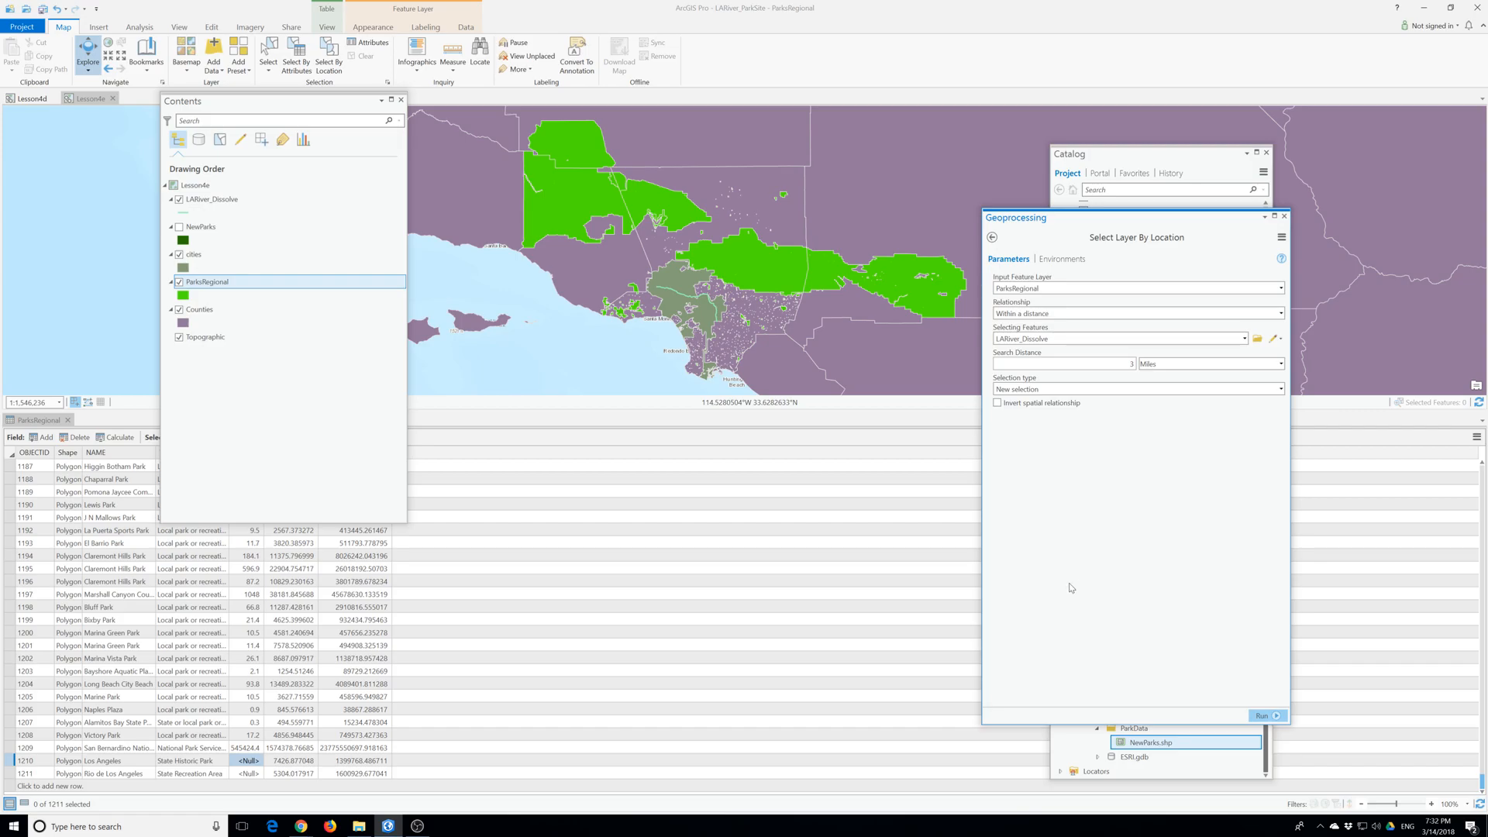
- Run the location selection on ParksRegional, inspect the selected parks on the map, and show only selected records in its attribute table
left_click(1264, 716)
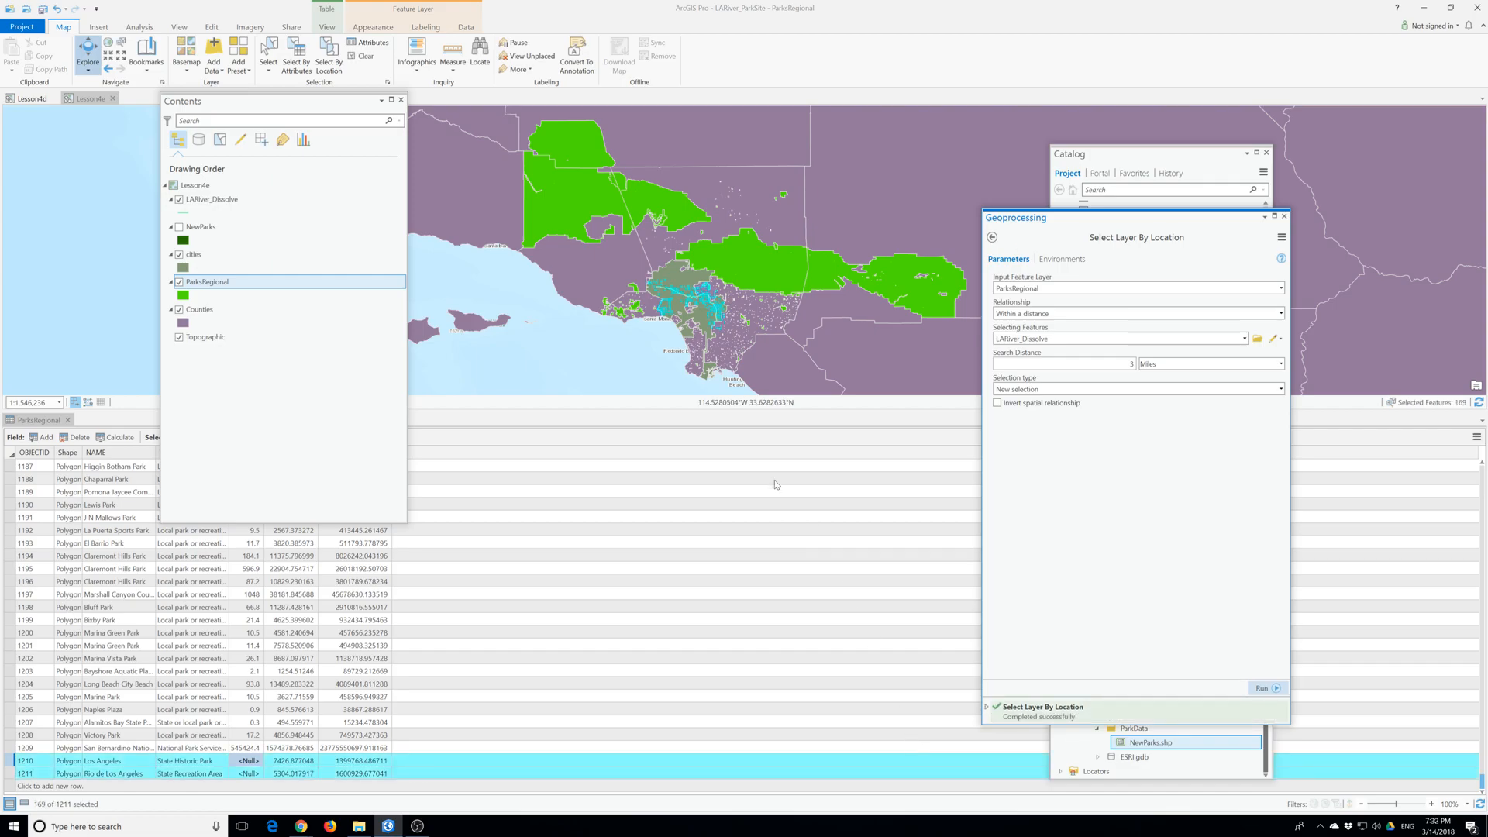
scroll(682, 302, "up", 3)
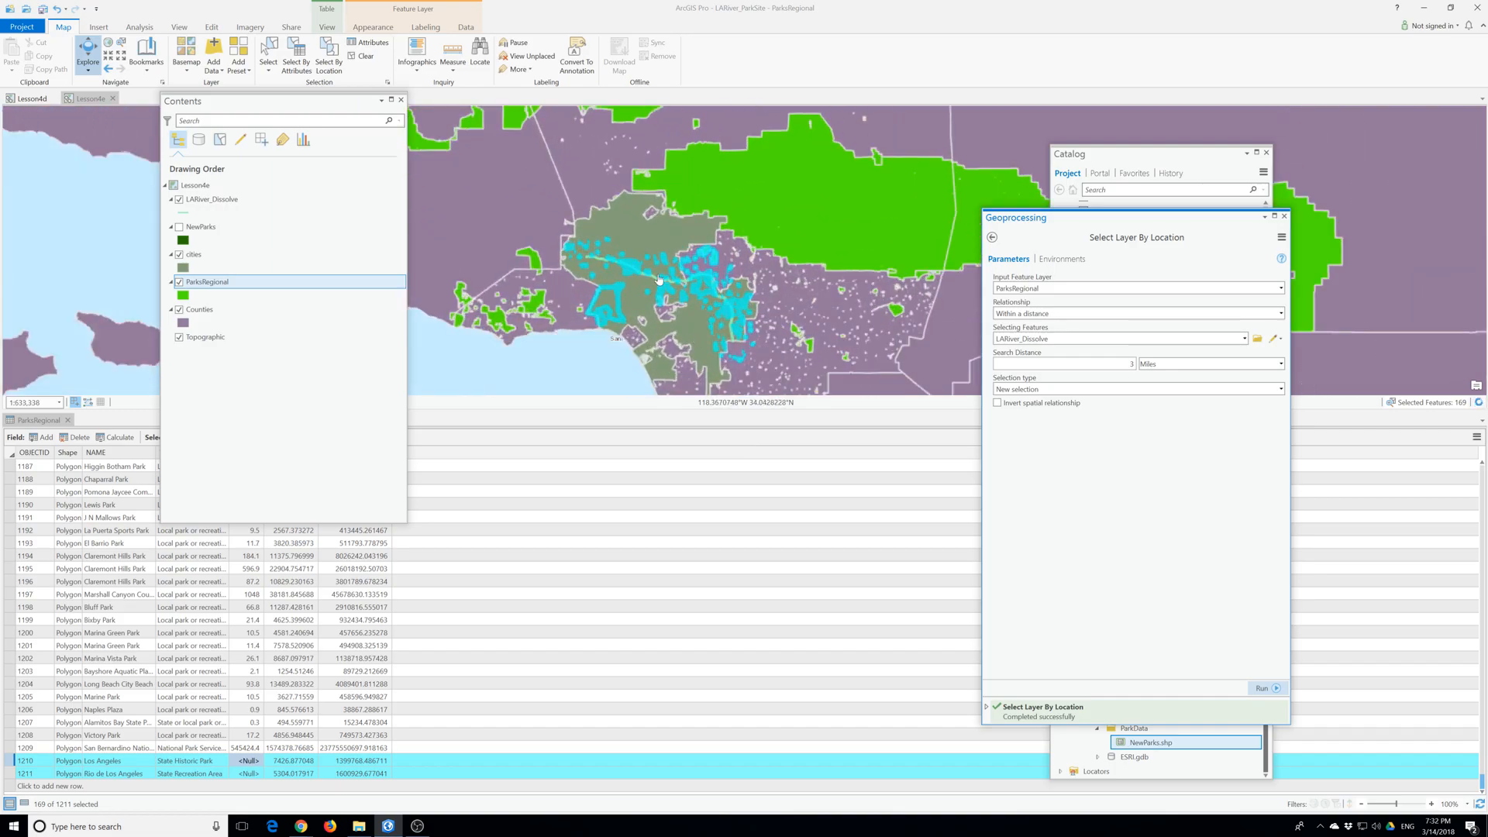
scroll(616, 313, "up", 2)
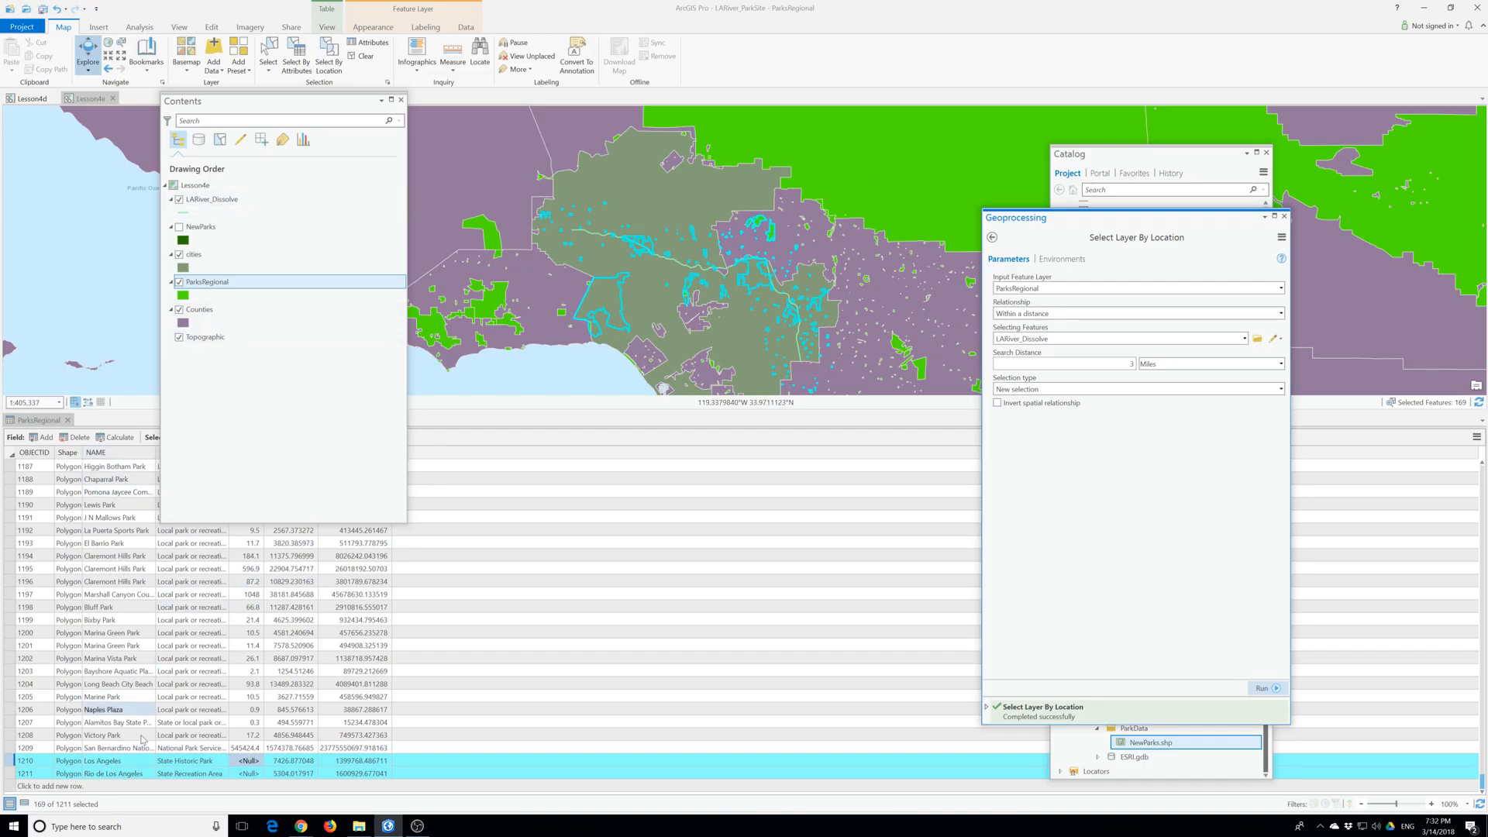
left_click(25, 805)
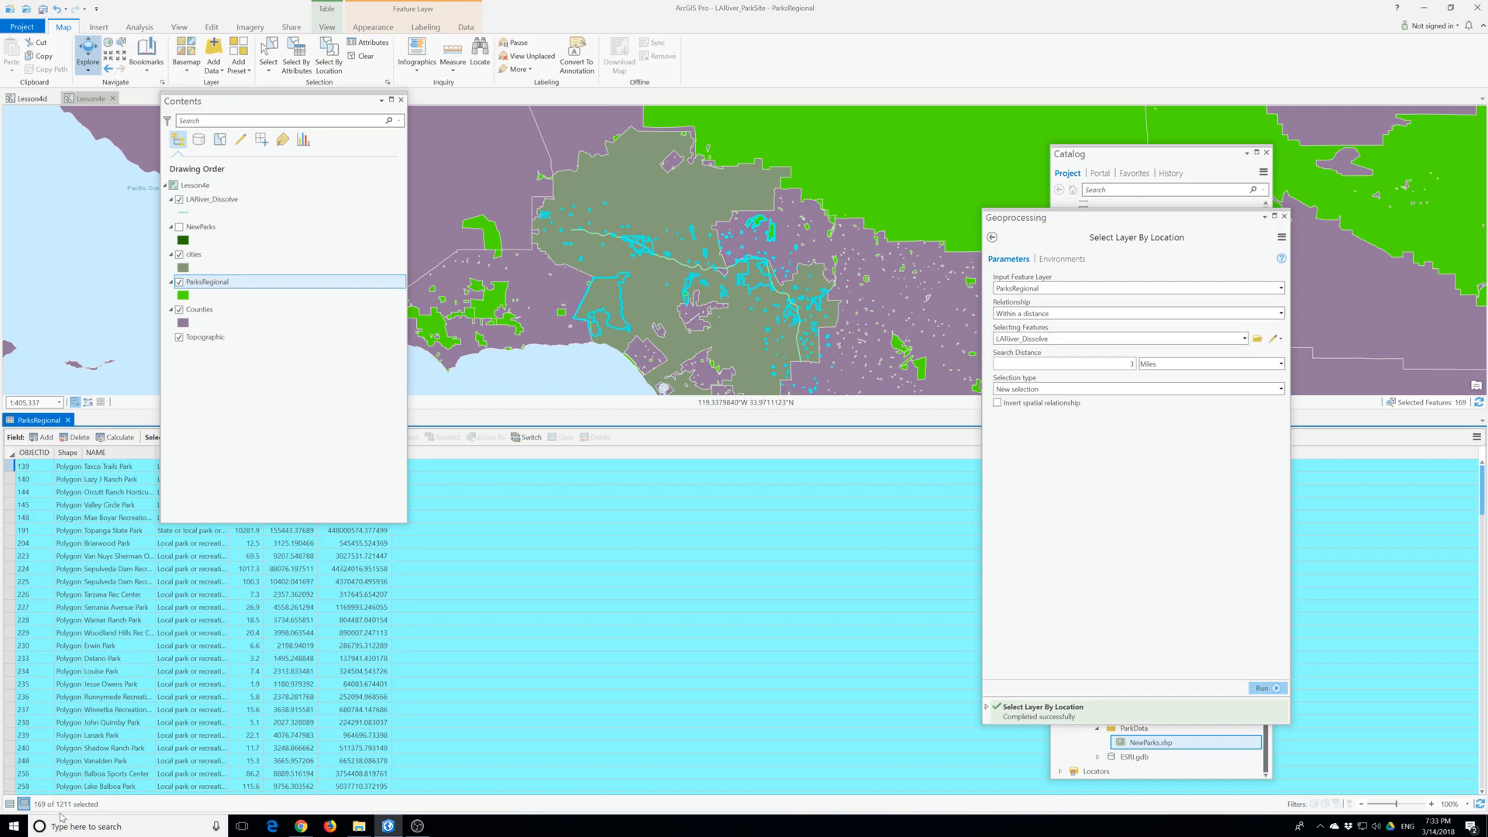
- Examine the Lesson4e layers listed by selection, including each layer's selectability and the ParksRegional selection, and return to the drawing order
left_click(219, 140)
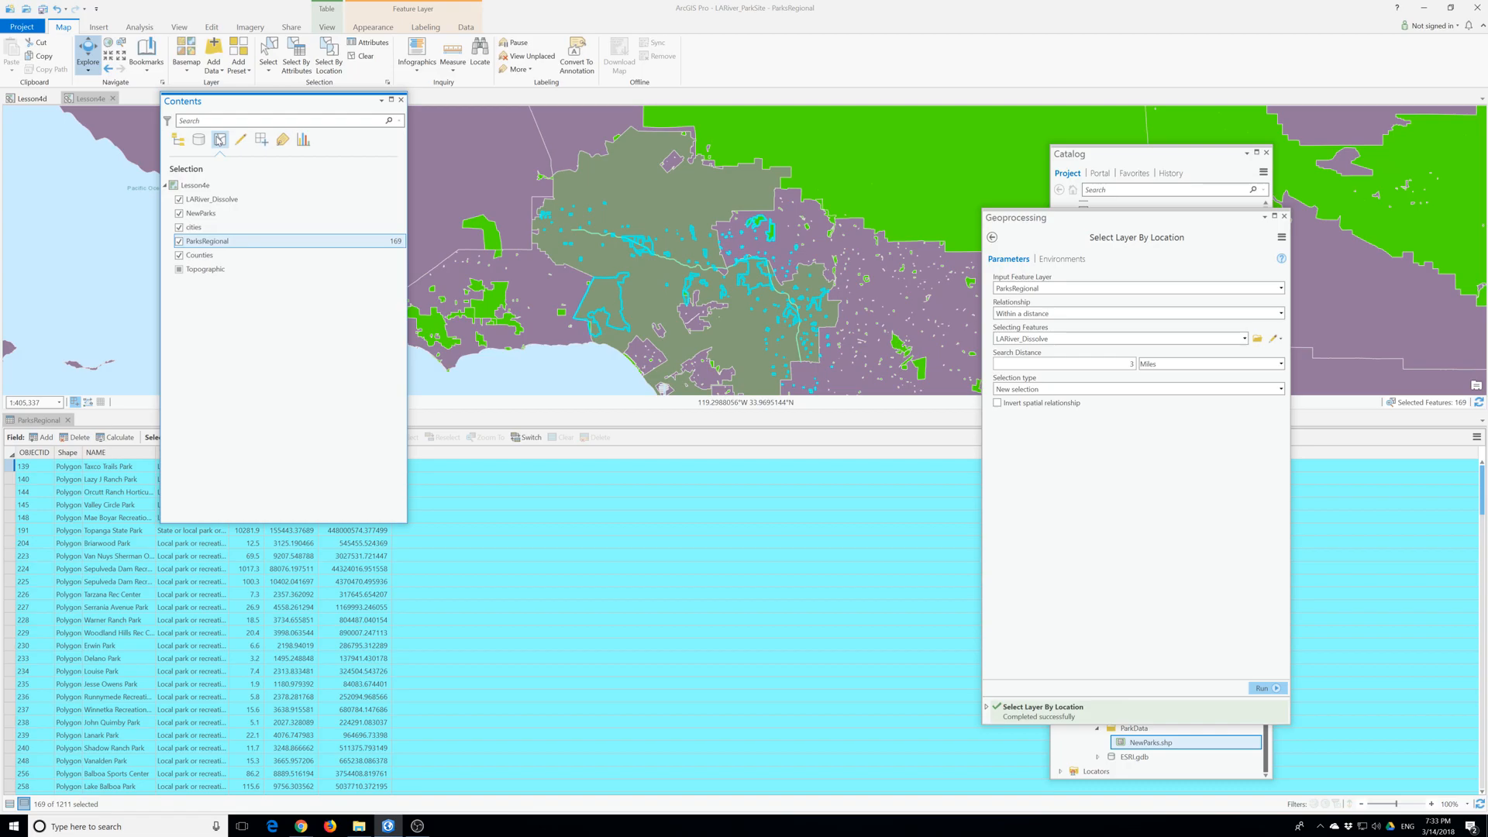
left_click(178, 141)
left_click(240, 140)
left_click(223, 143)
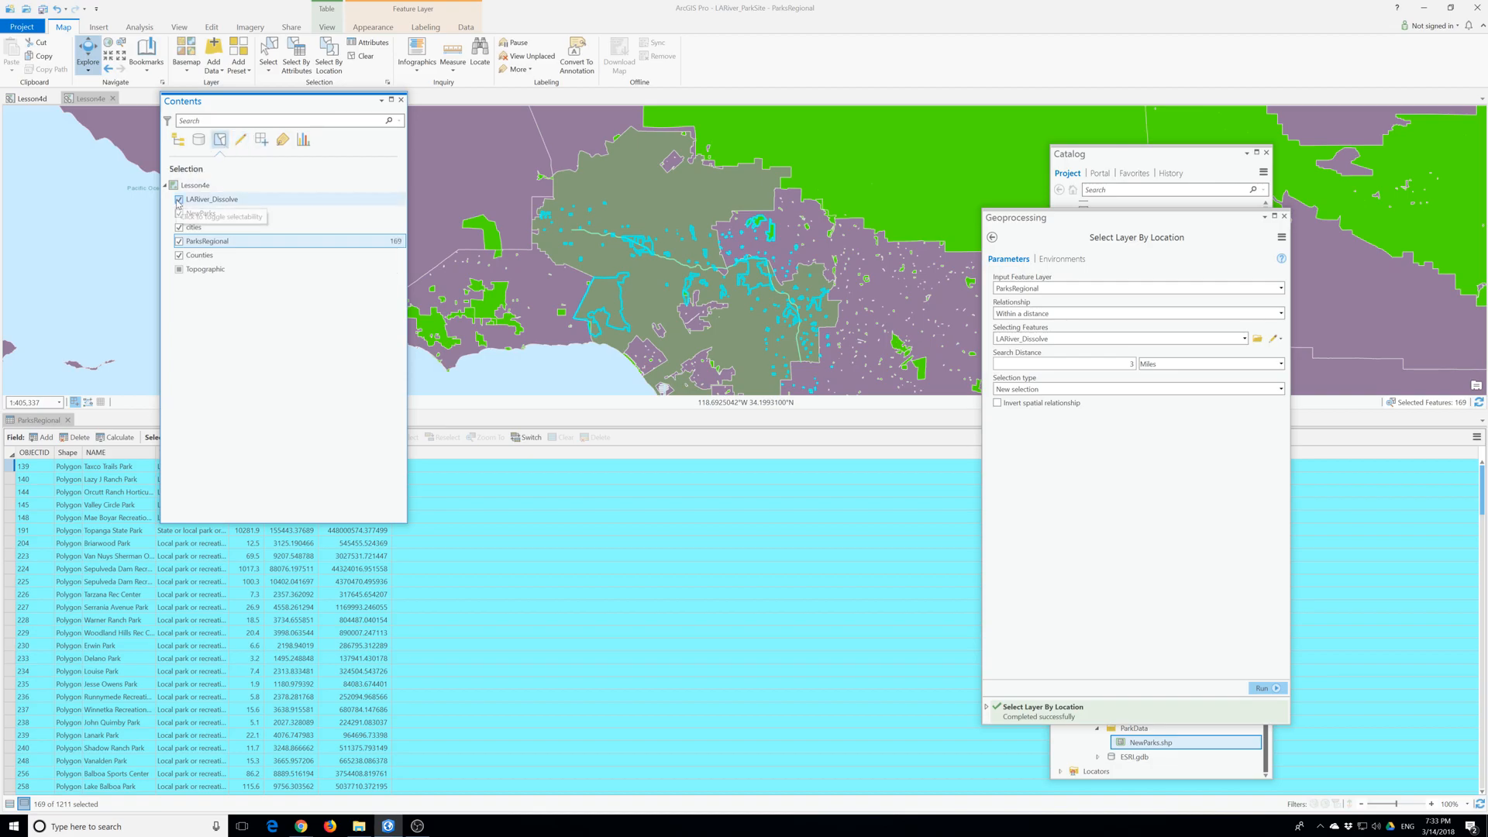
left_click(178, 140)
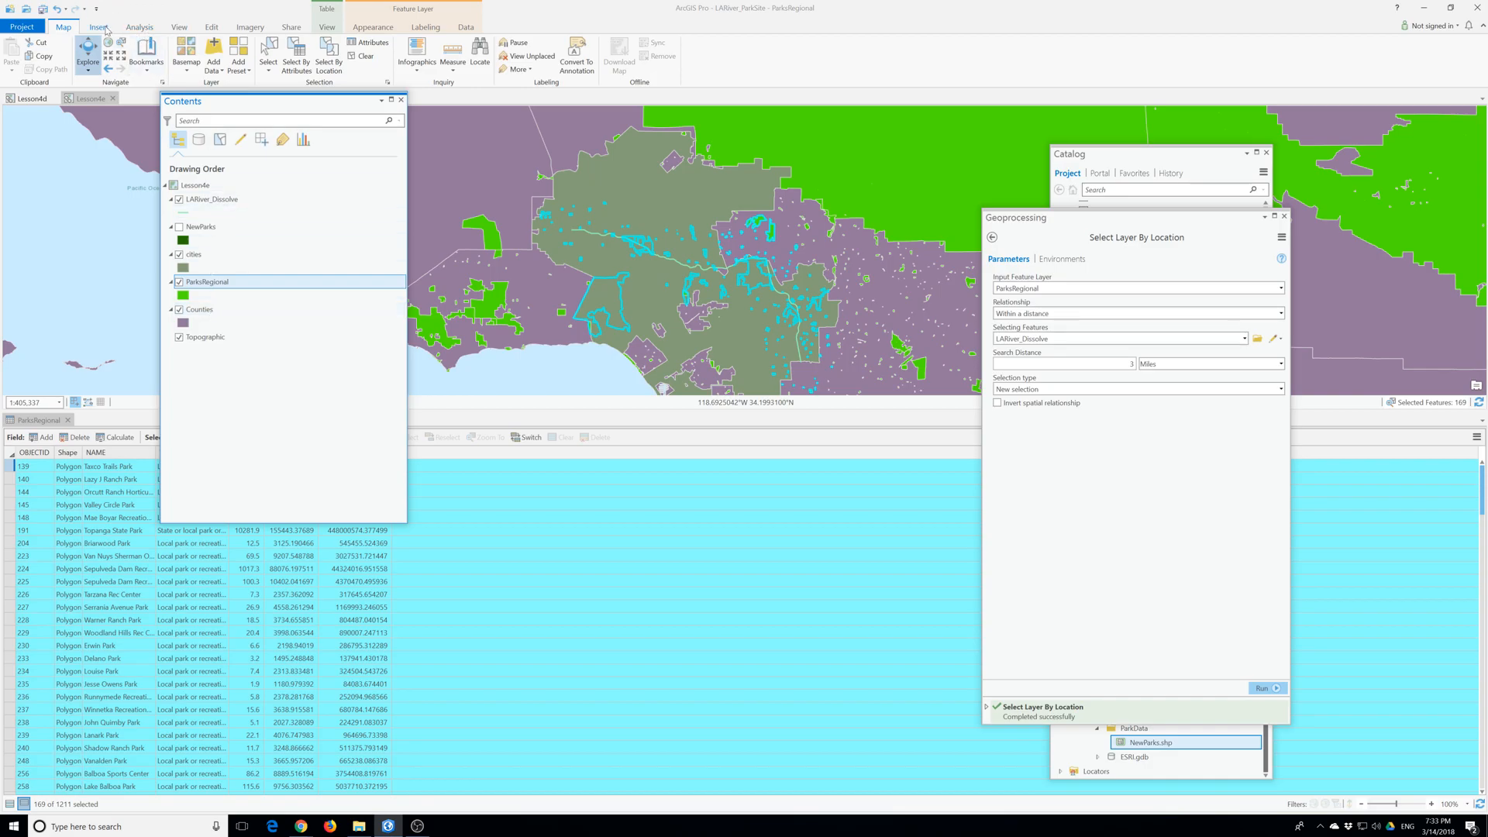
- Start the Copy Features tool with ParksRegional as the input features
left_click(140, 27)
left_click(152, 52)
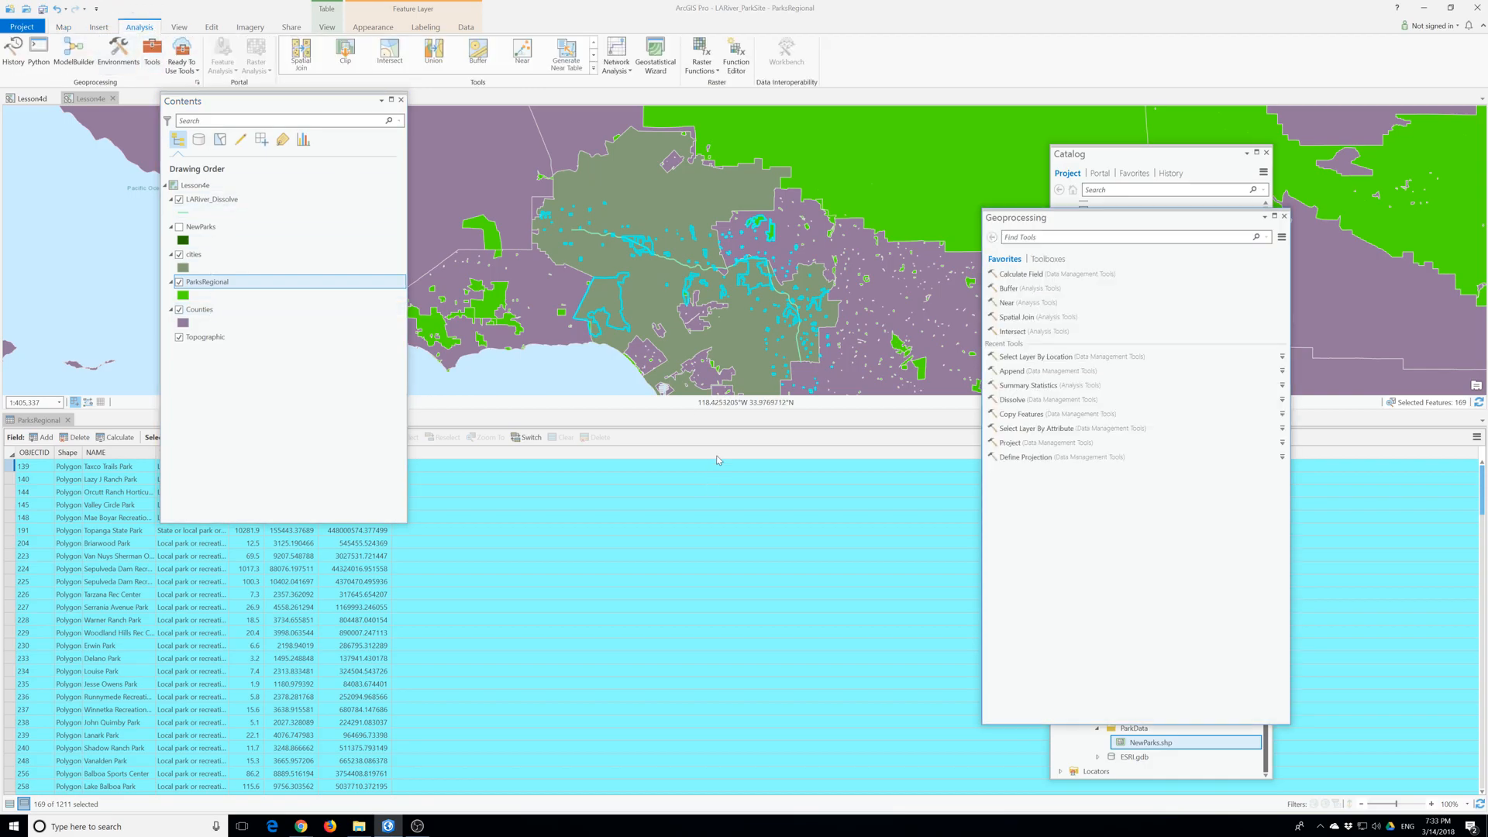
left_click_drag(995, 230, 604, 259)
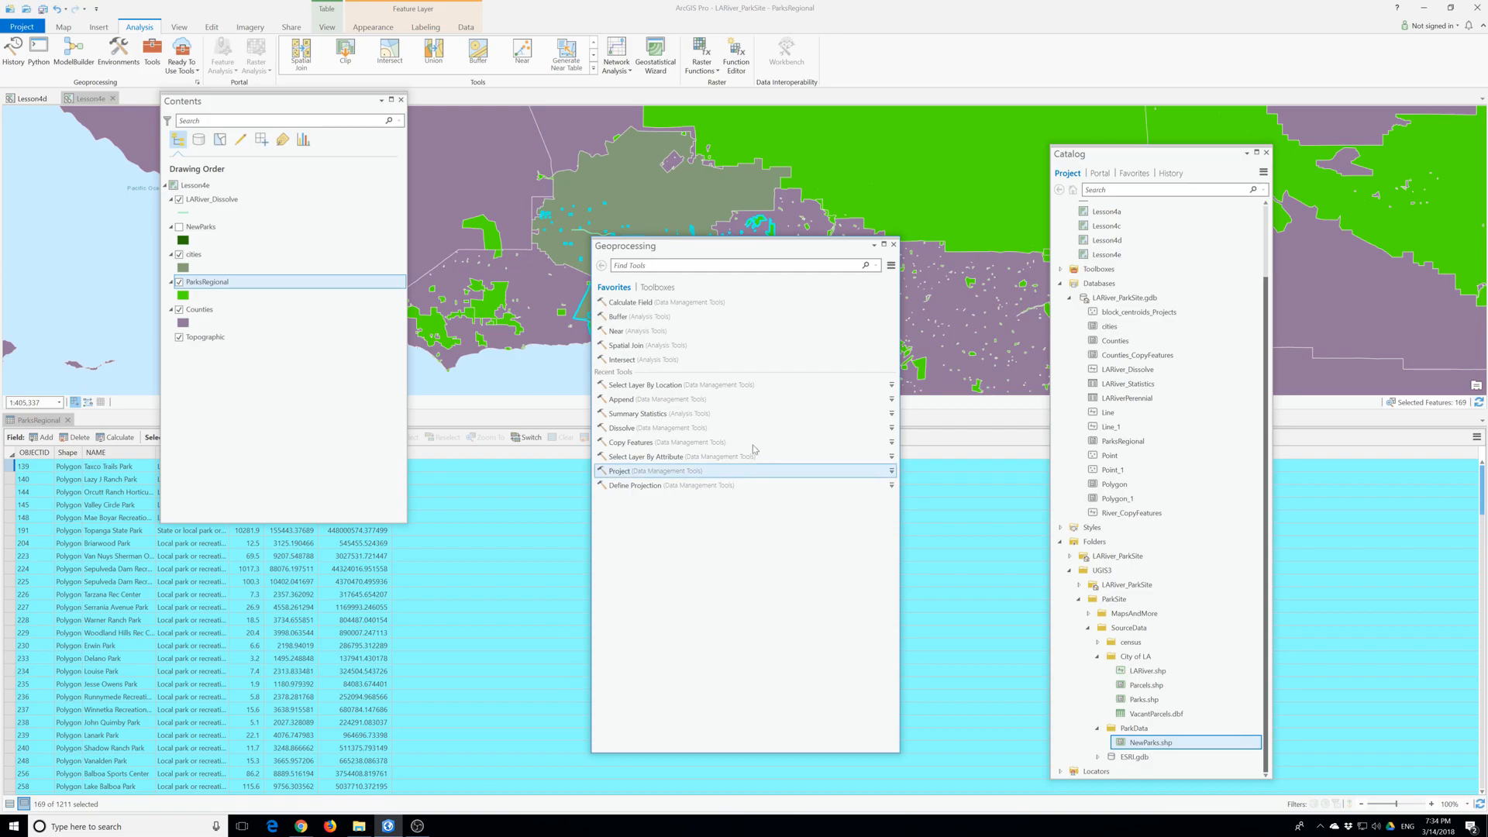
left_click(629, 443)
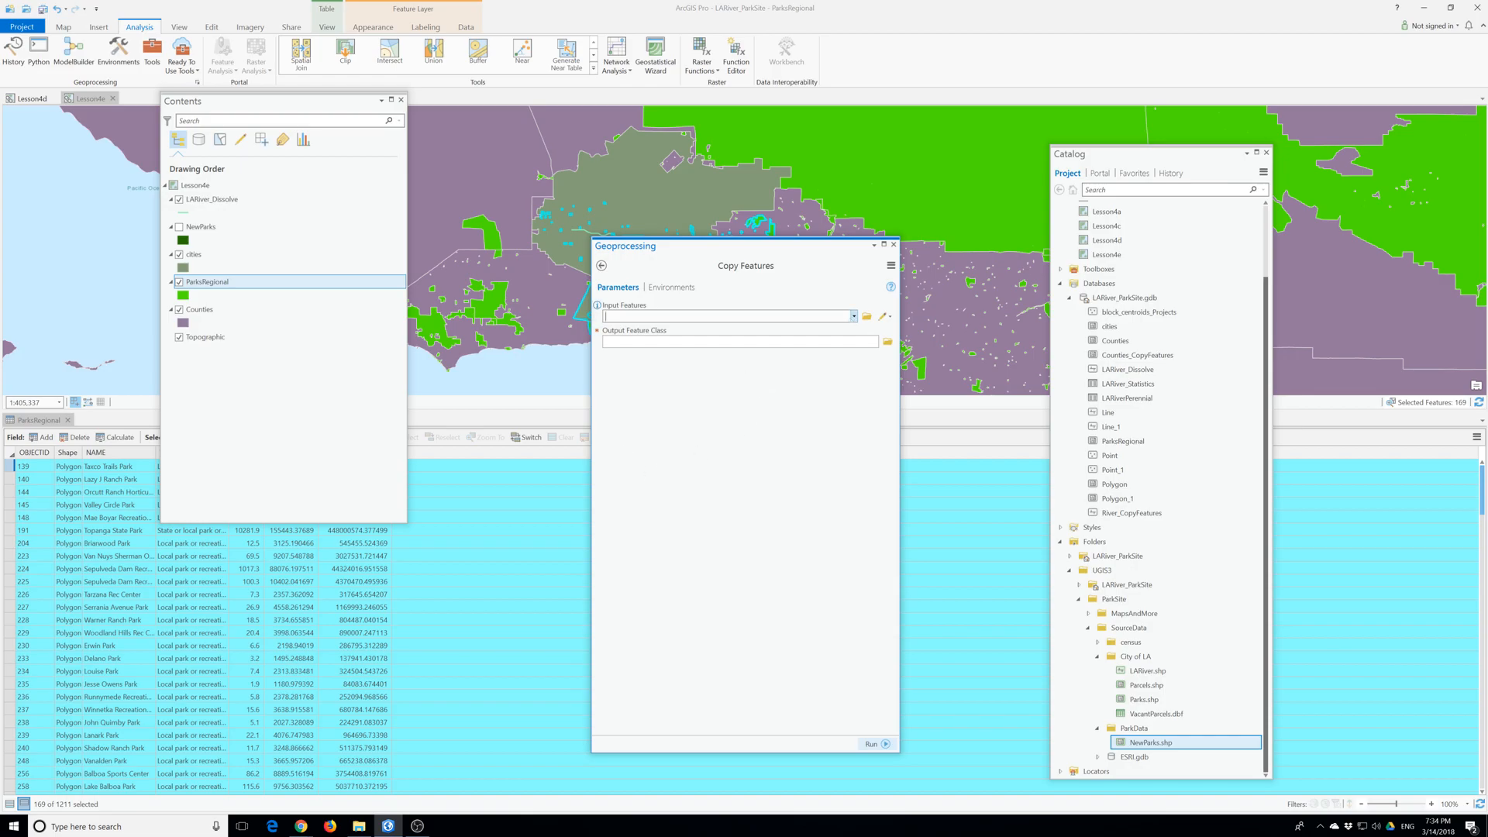
left_click(852, 317)
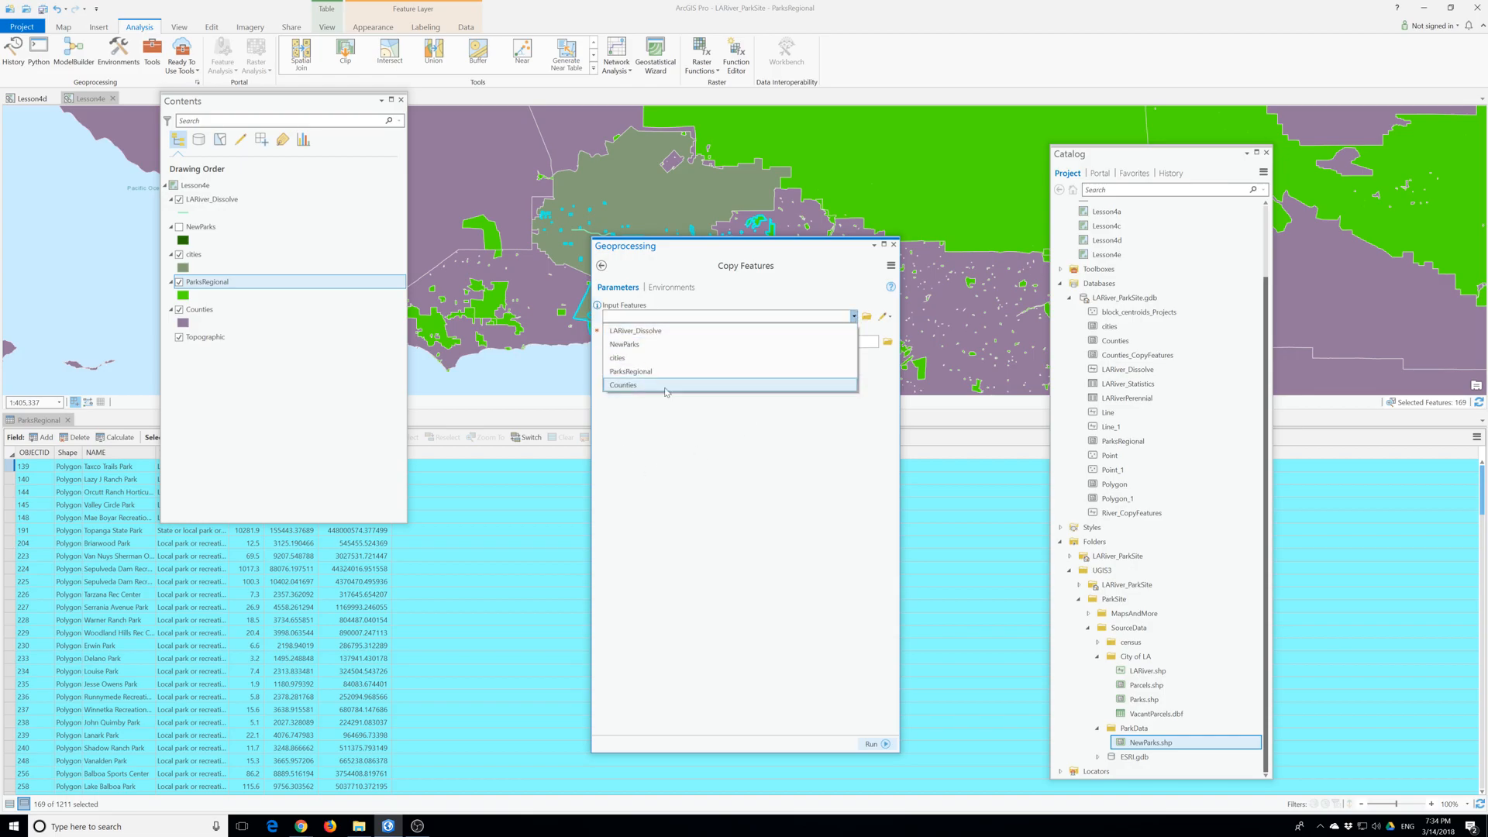
left_click(647, 371)
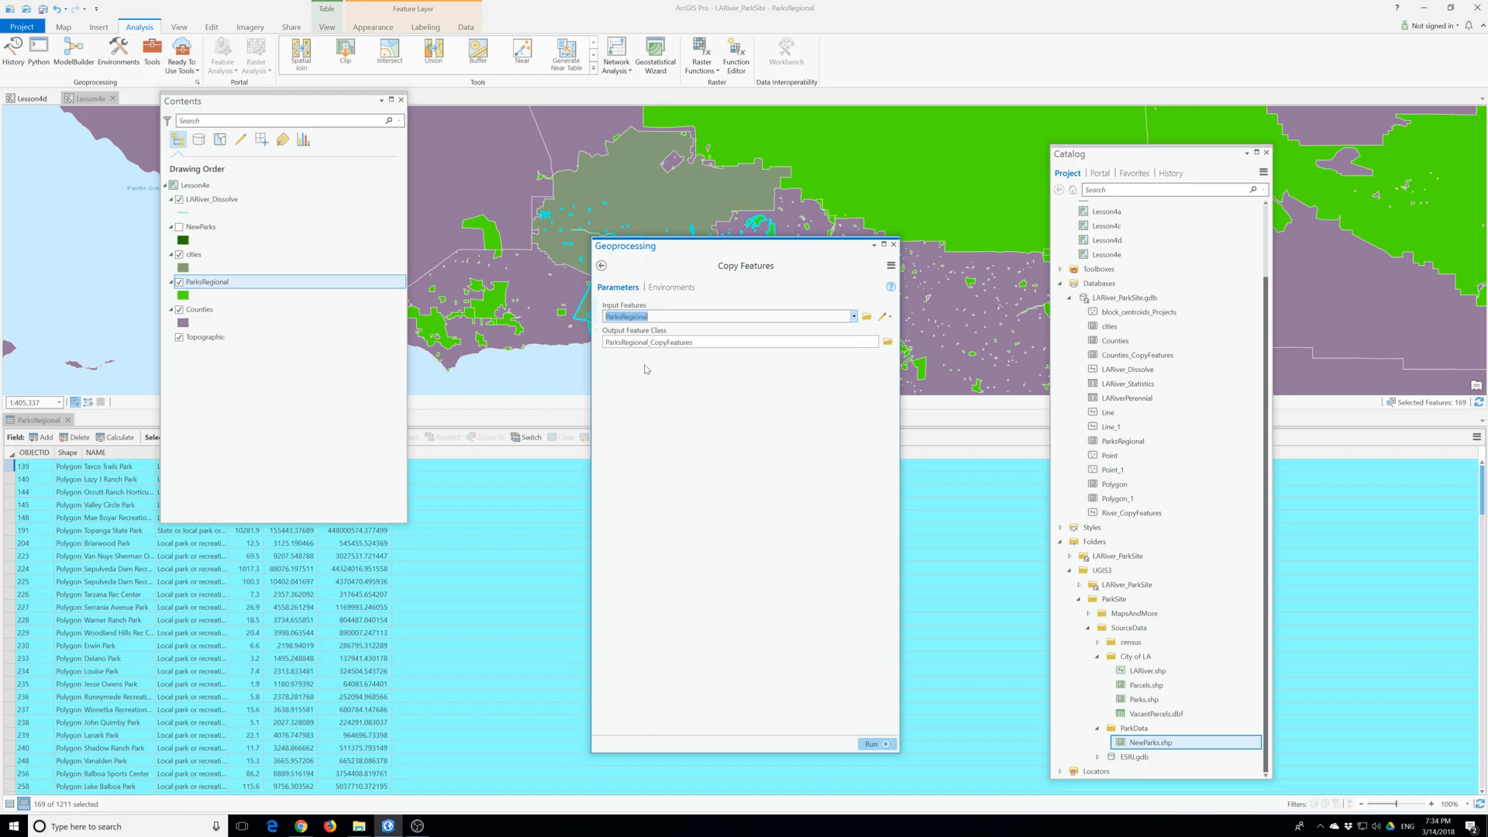
- Name the output feature class Parks in LARiver_ParkSite.gdb and run Copy Features
left_click(888, 343)
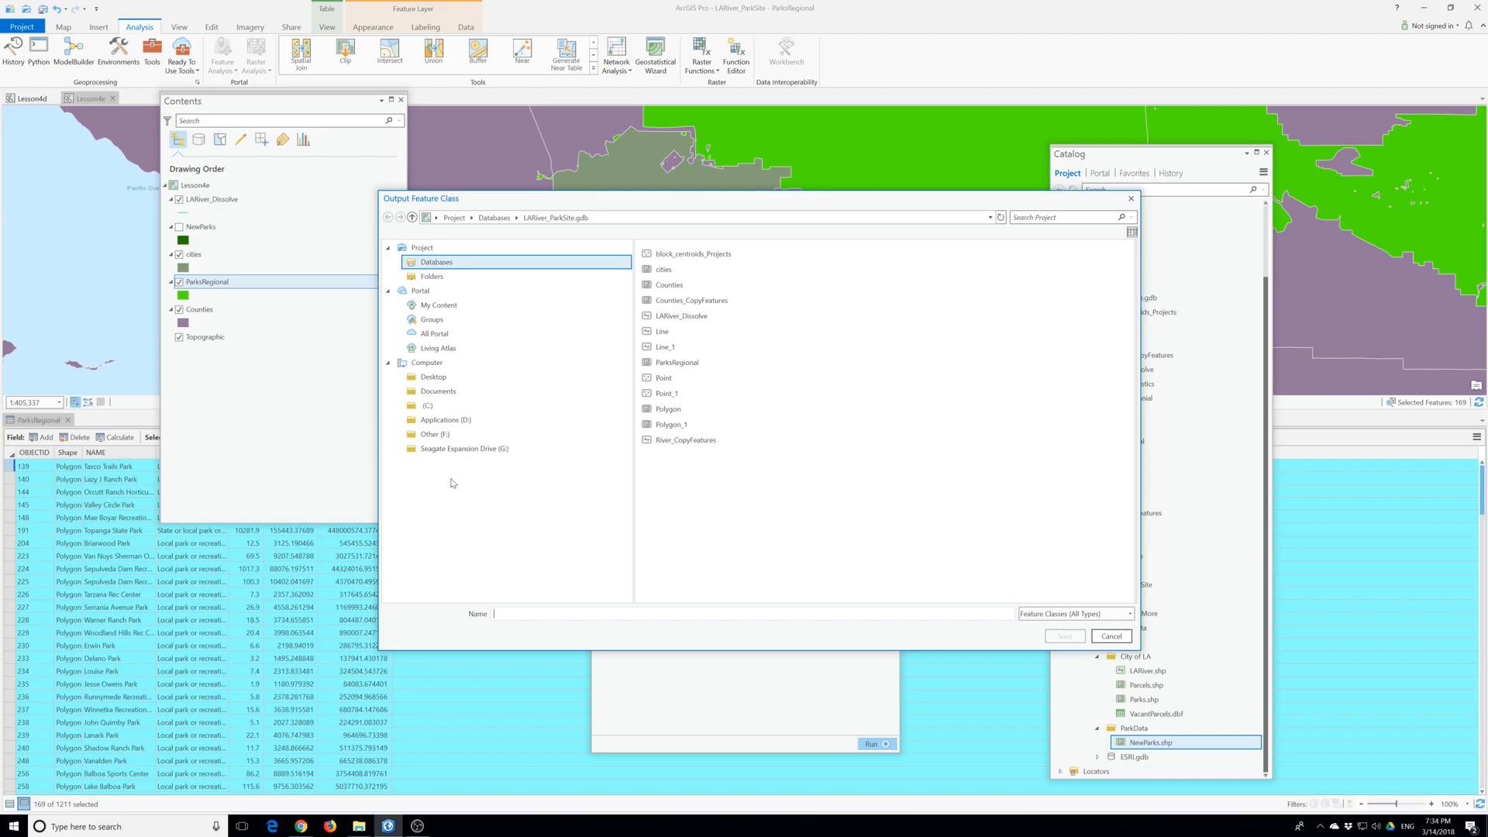
type("Parks")
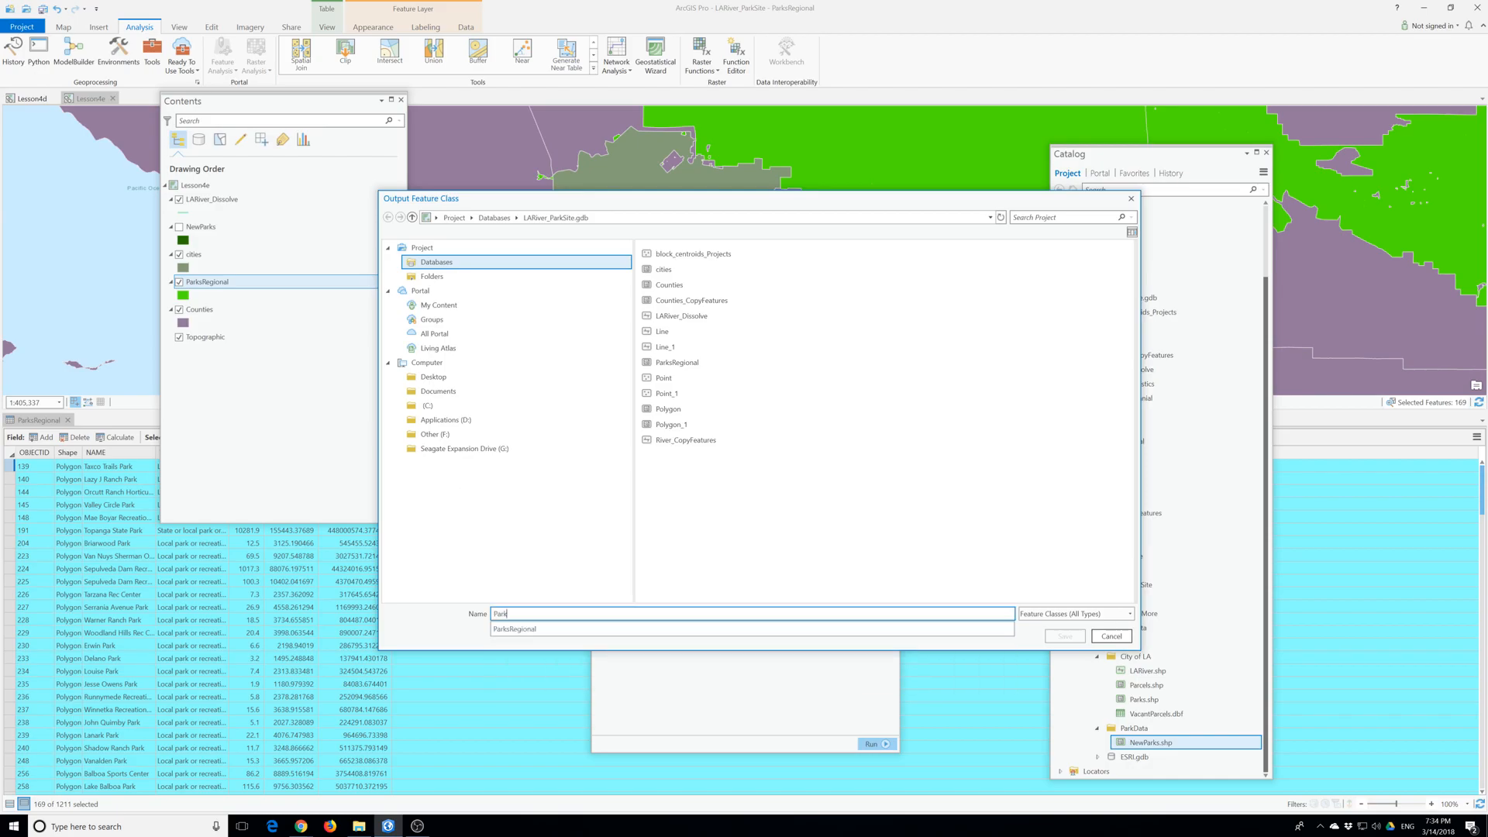
left_click(1077, 641)
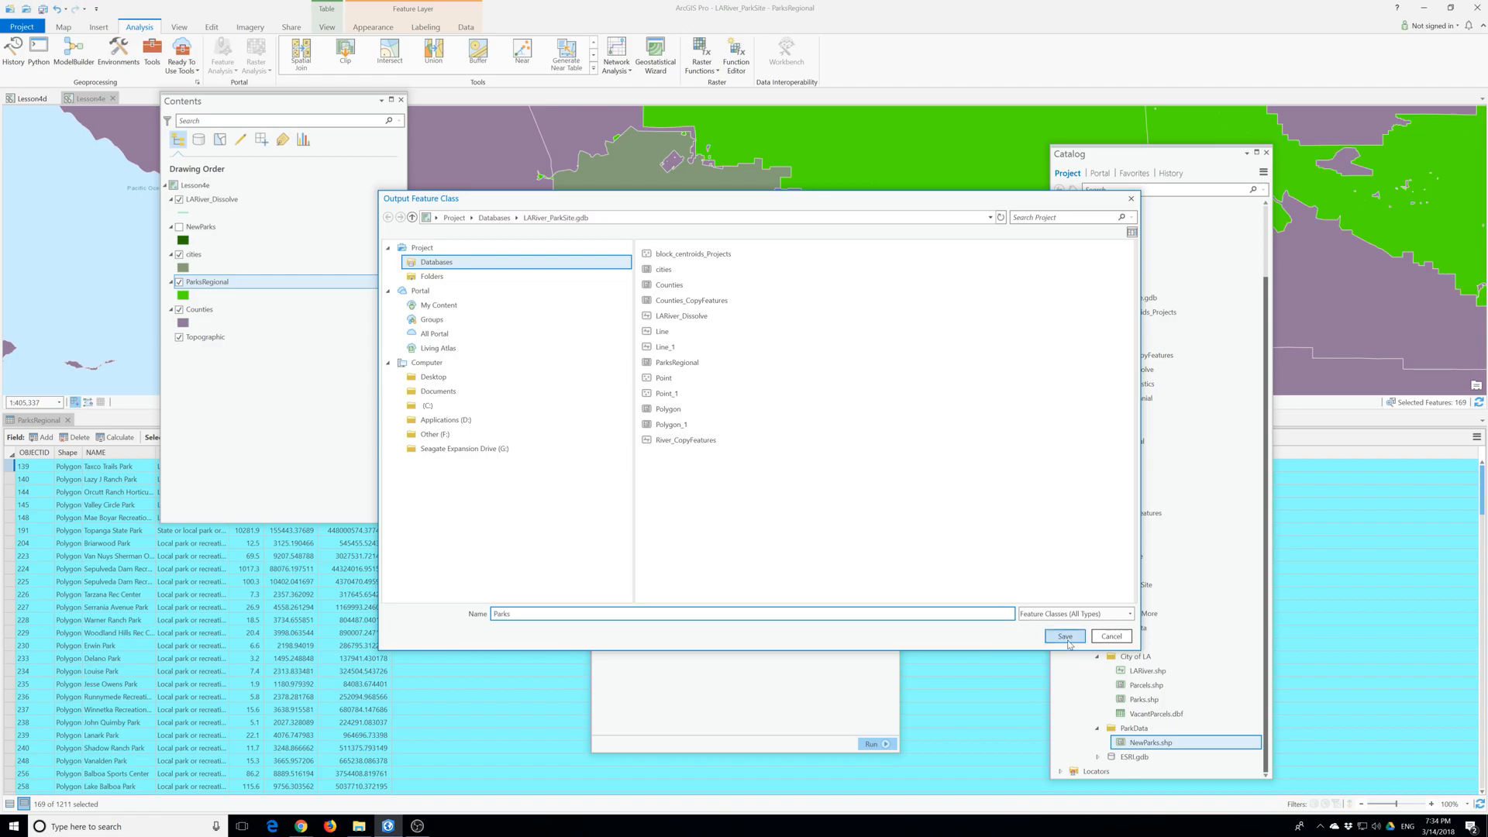
left_click(1066, 637)
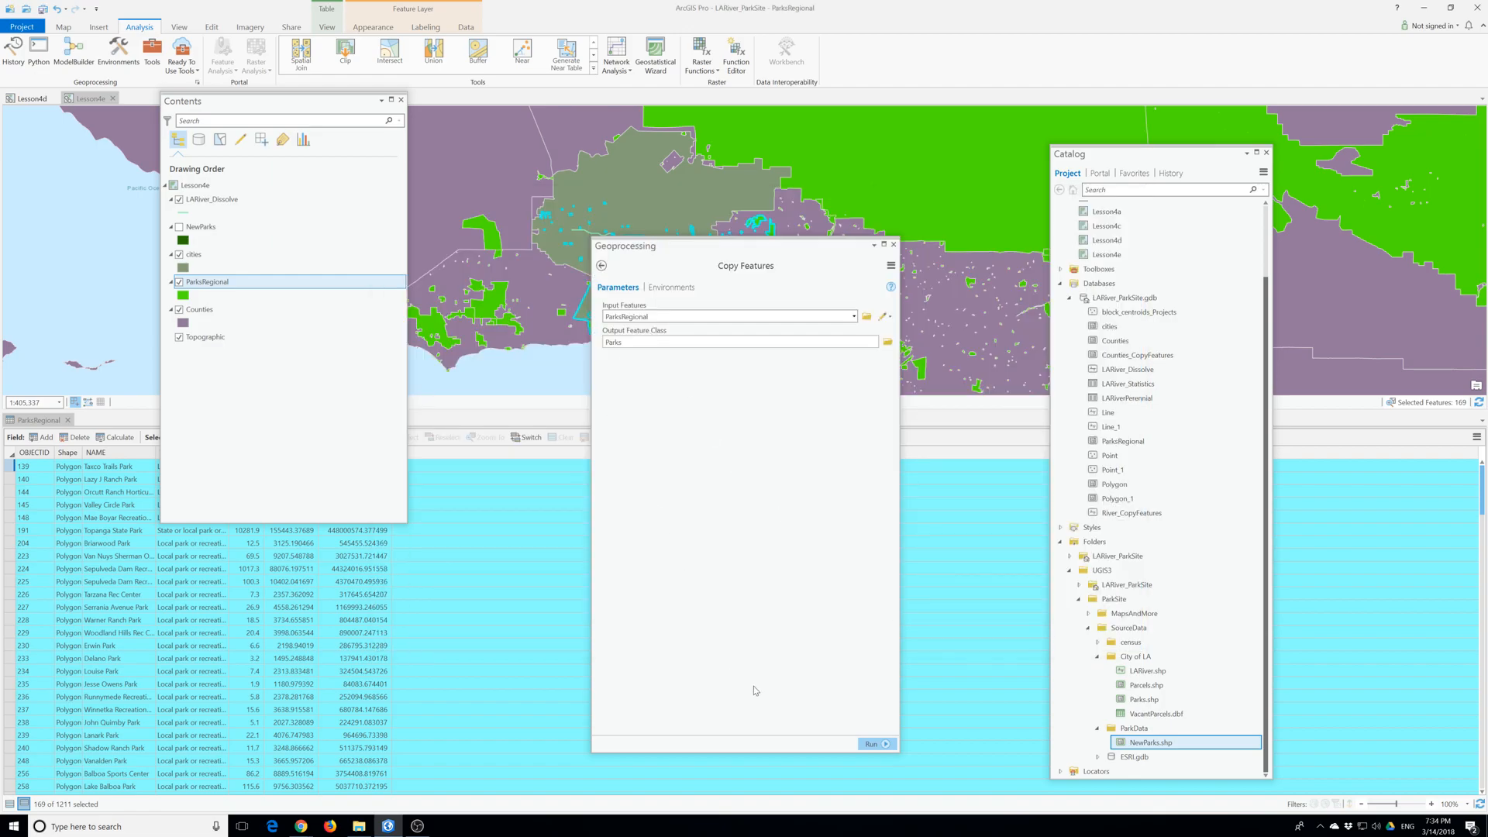
left_click(872, 745)
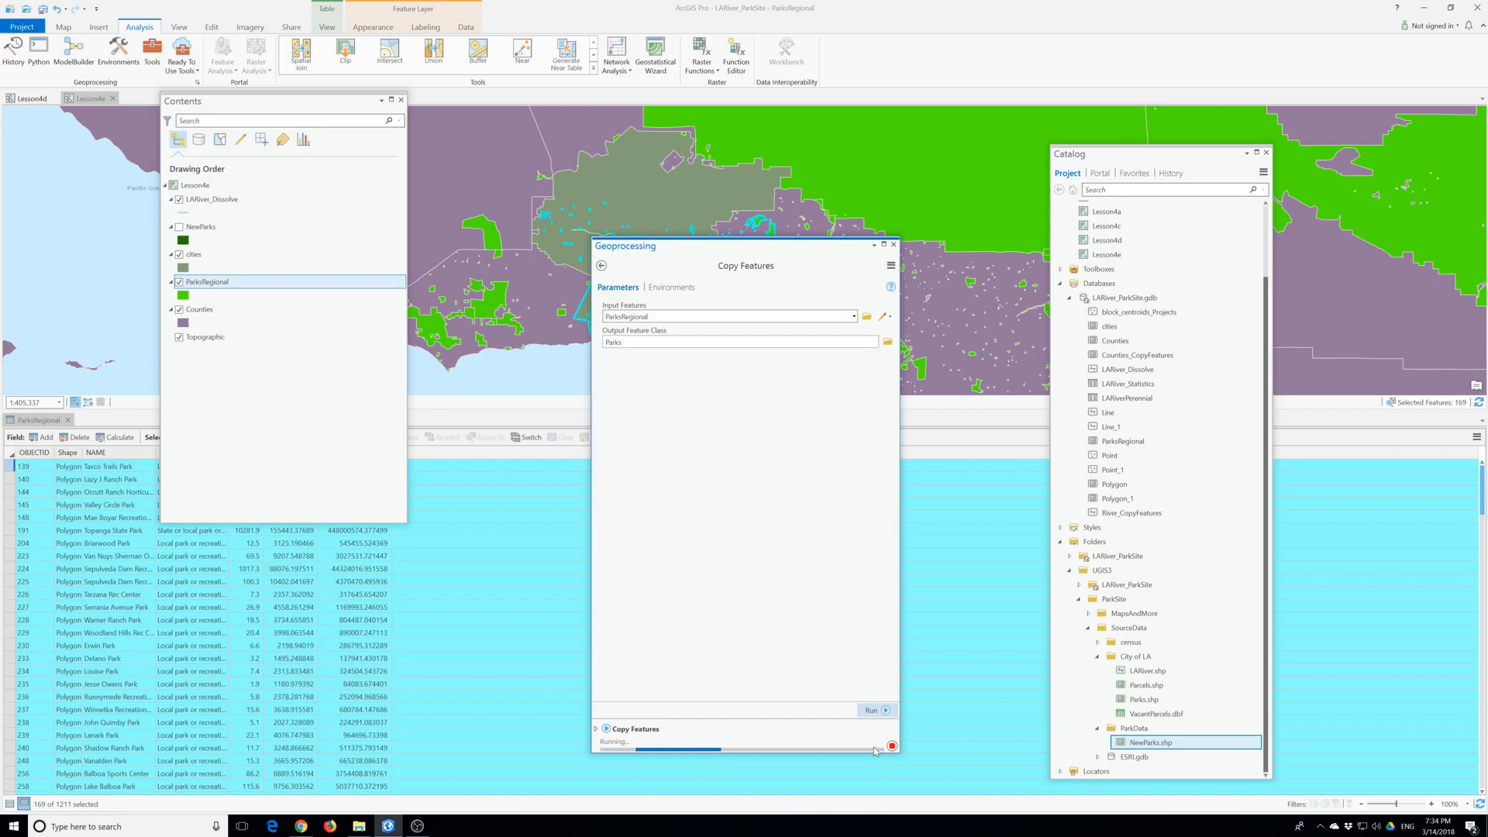
mouse_move(877, 750)
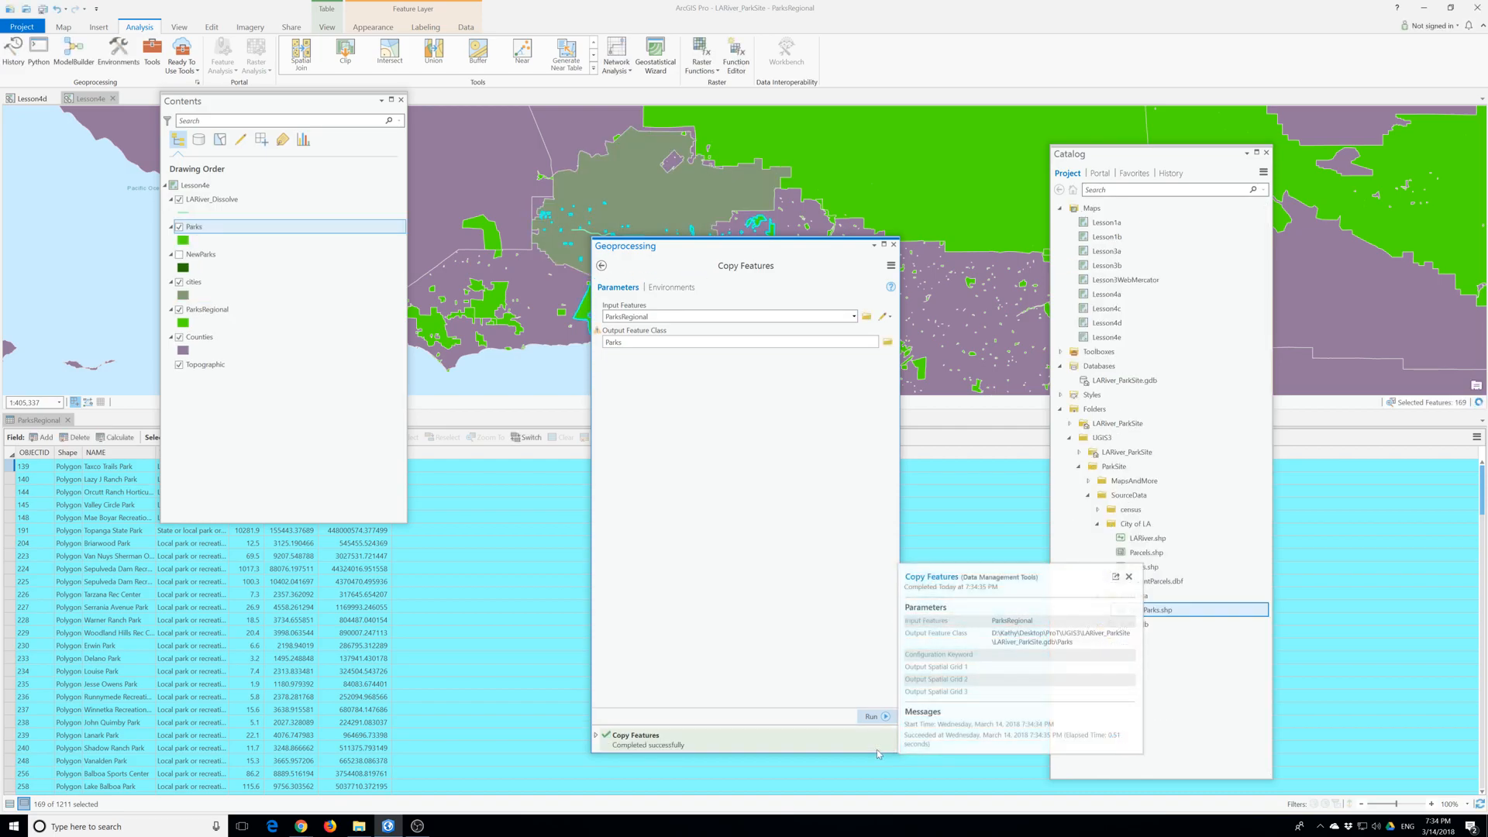
- Examine the records in the new Parks layer's attribute table and close the Copy Features tool
left_click(192, 231)
right_click(192, 230)
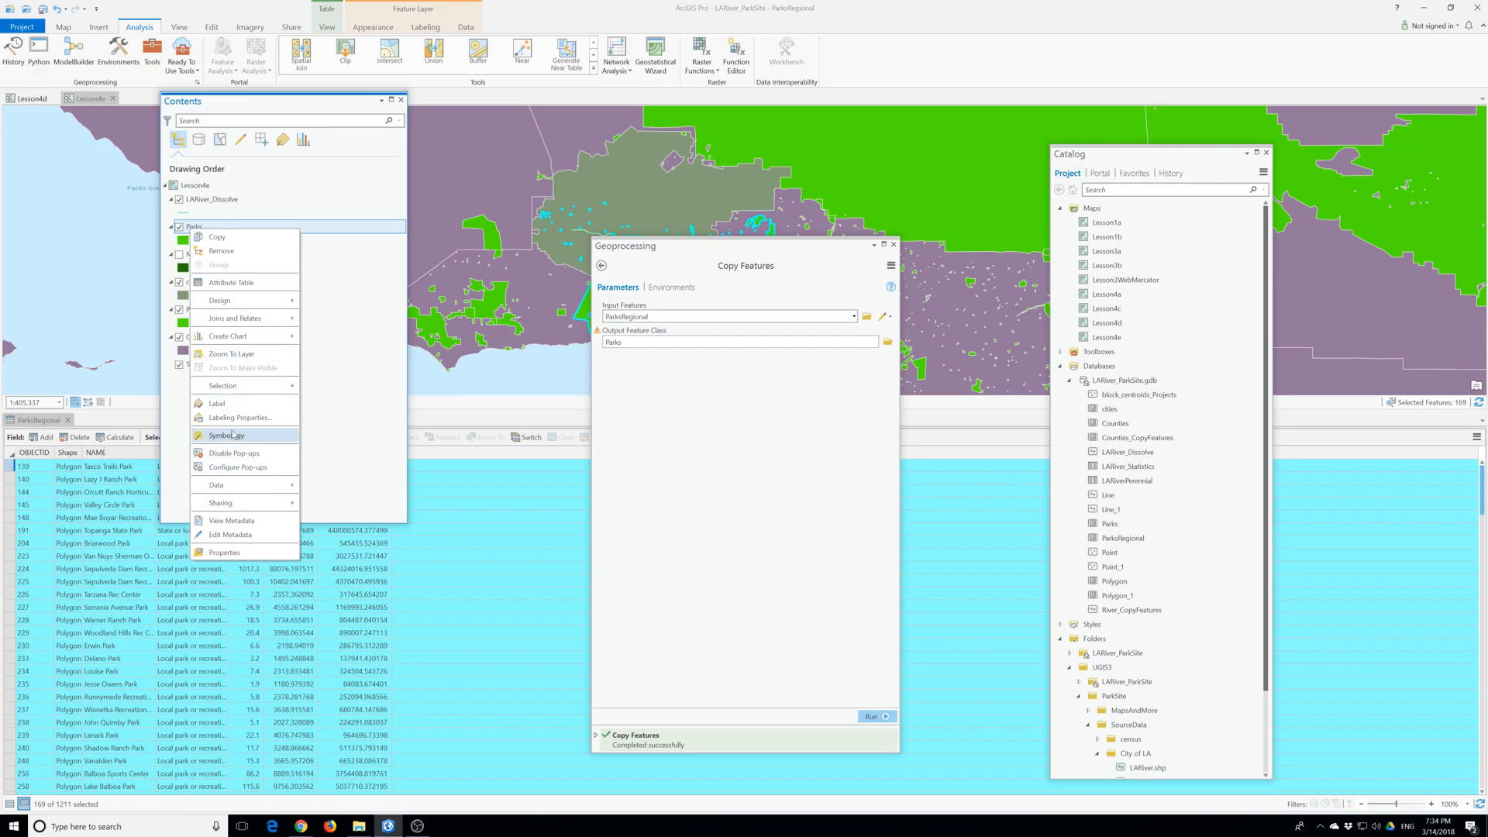
left_click(226, 282)
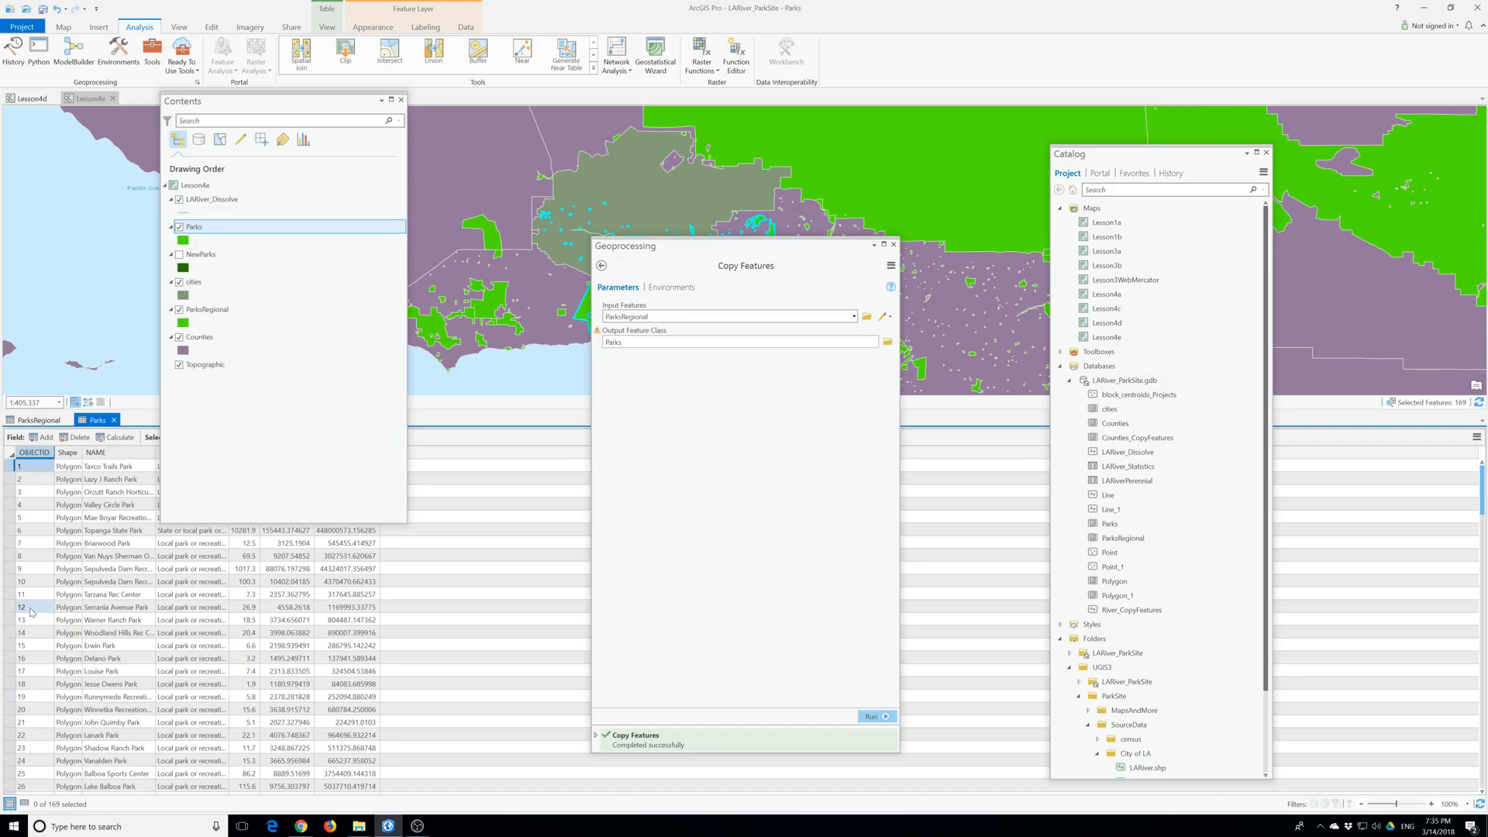
left_click(180, 310)
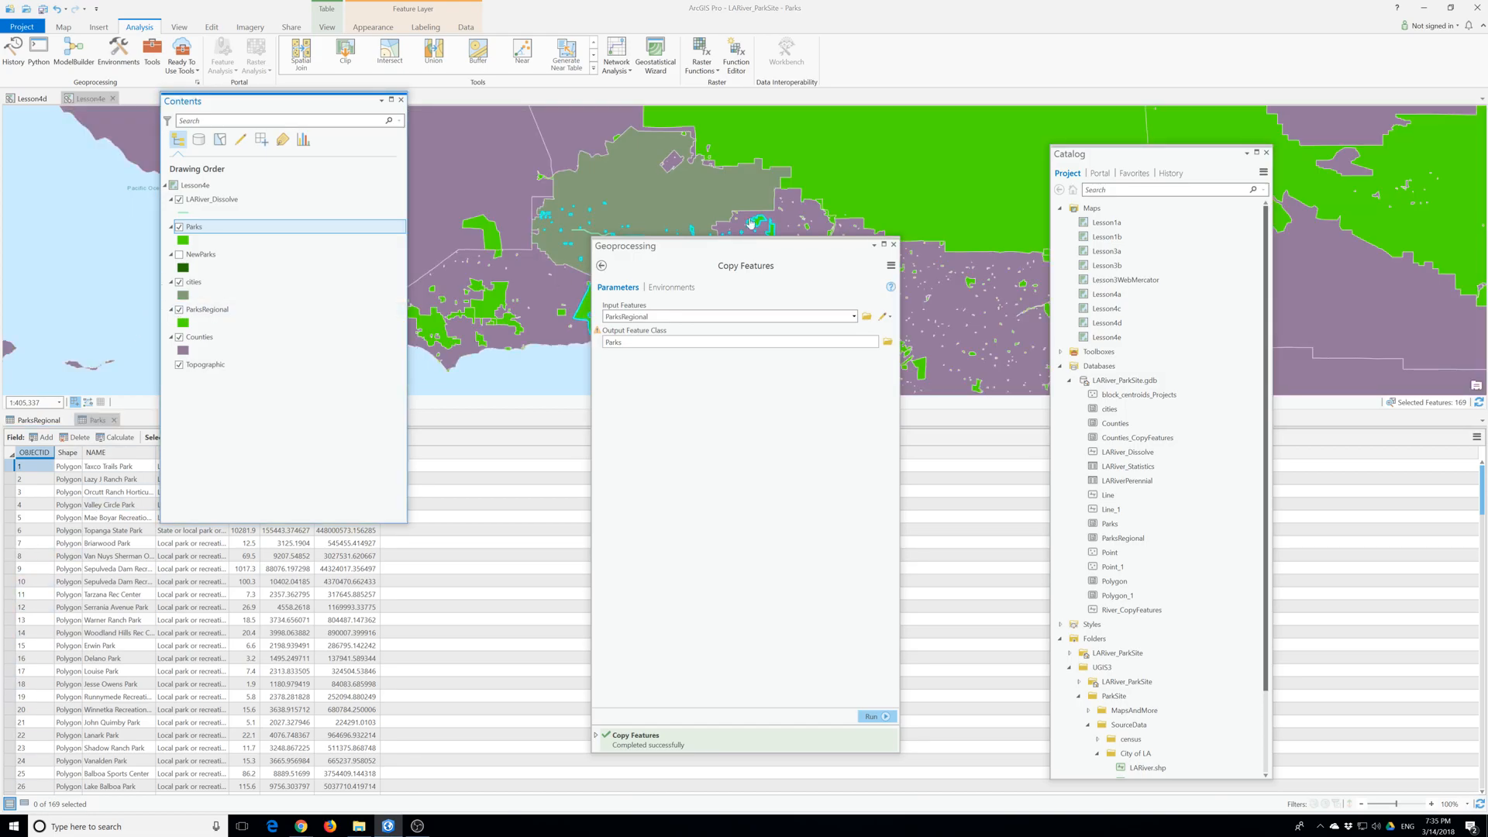
left_click(894, 245)
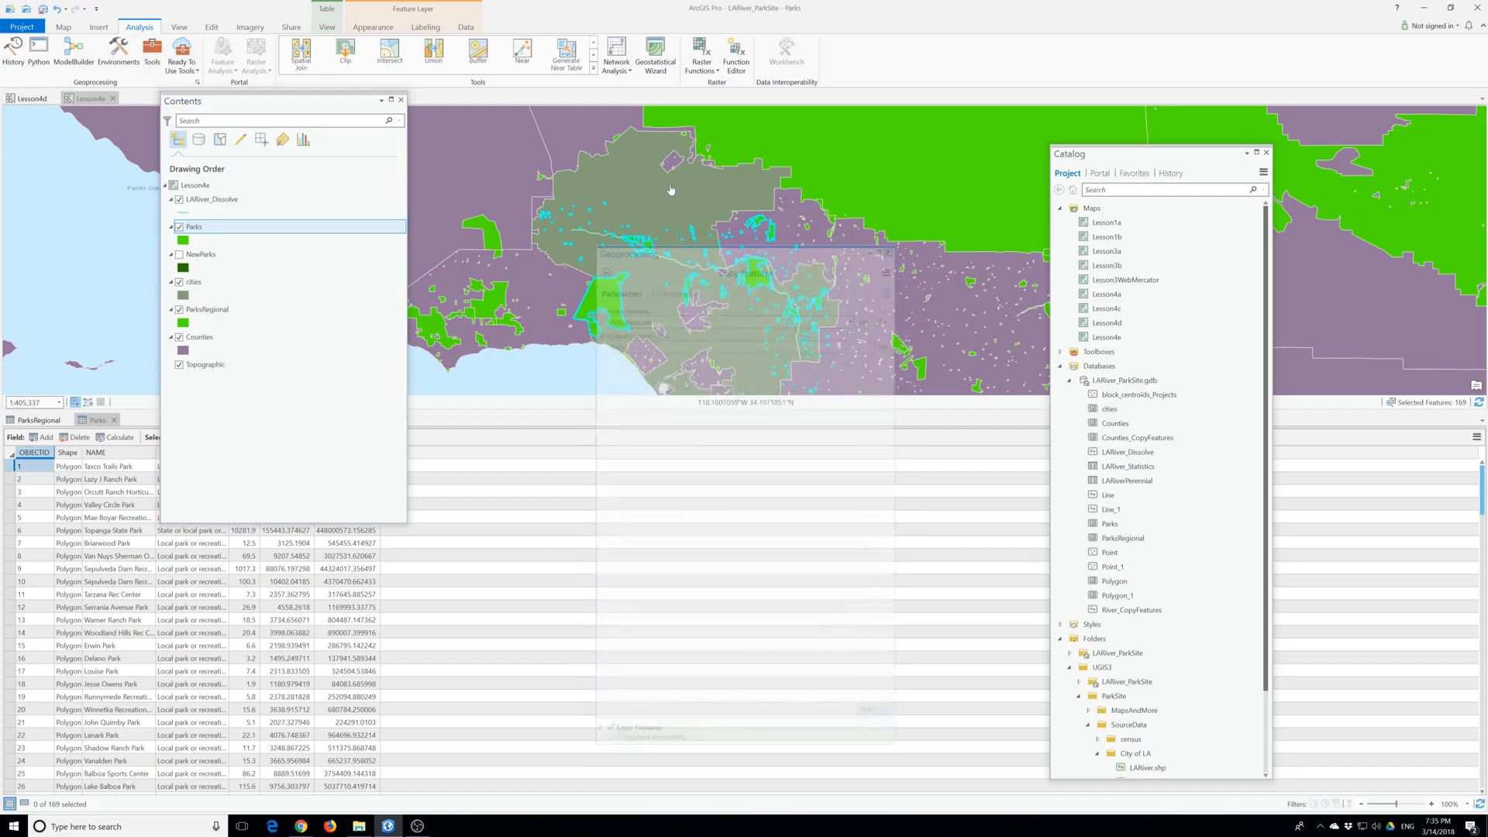
- Clear the feature selection and close the Parks and ParksRegional attribute tables
left_click(63, 28)
left_click(363, 55)
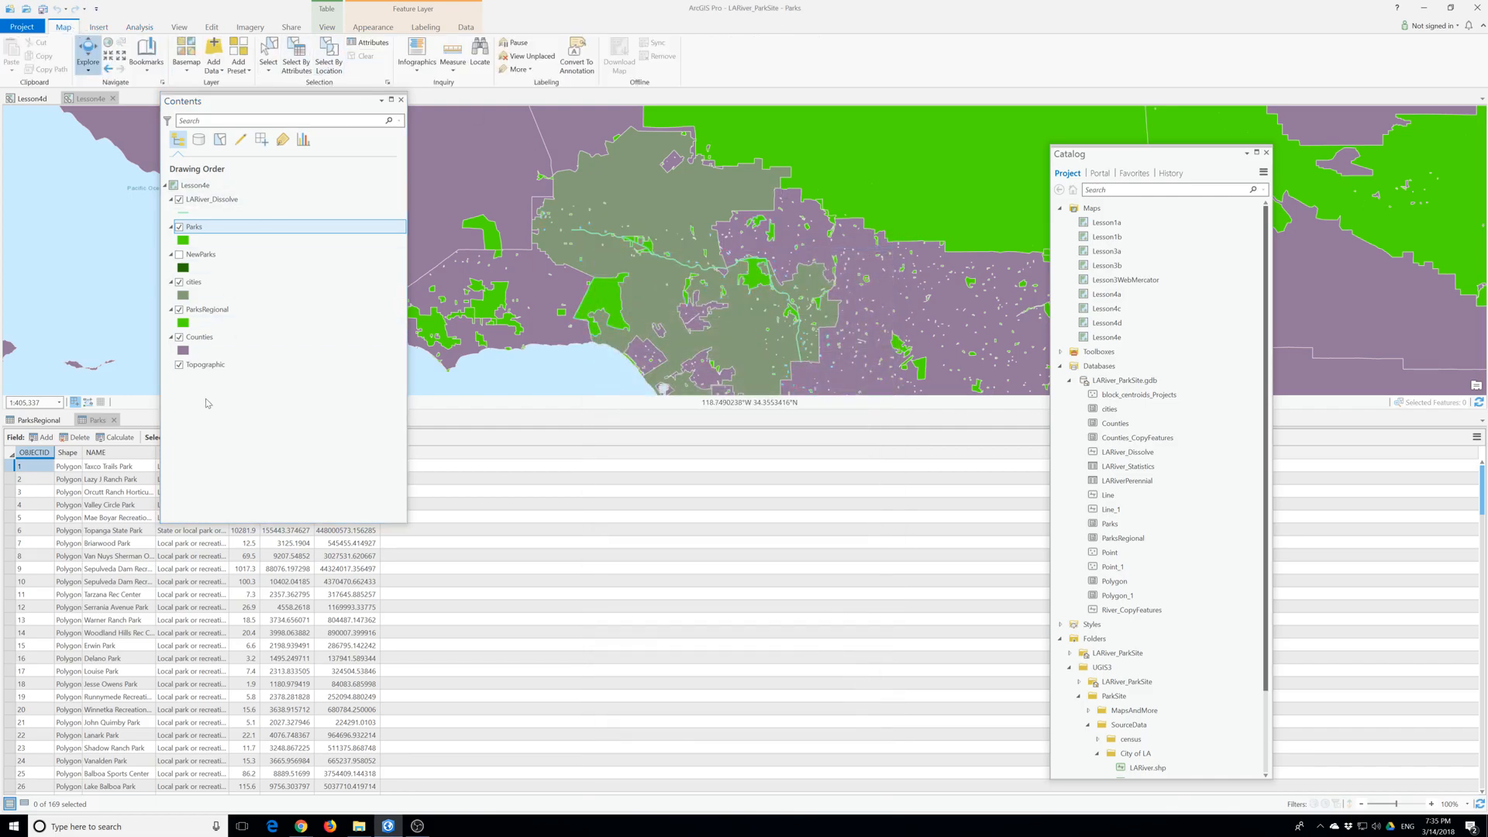
left_click(179, 309)
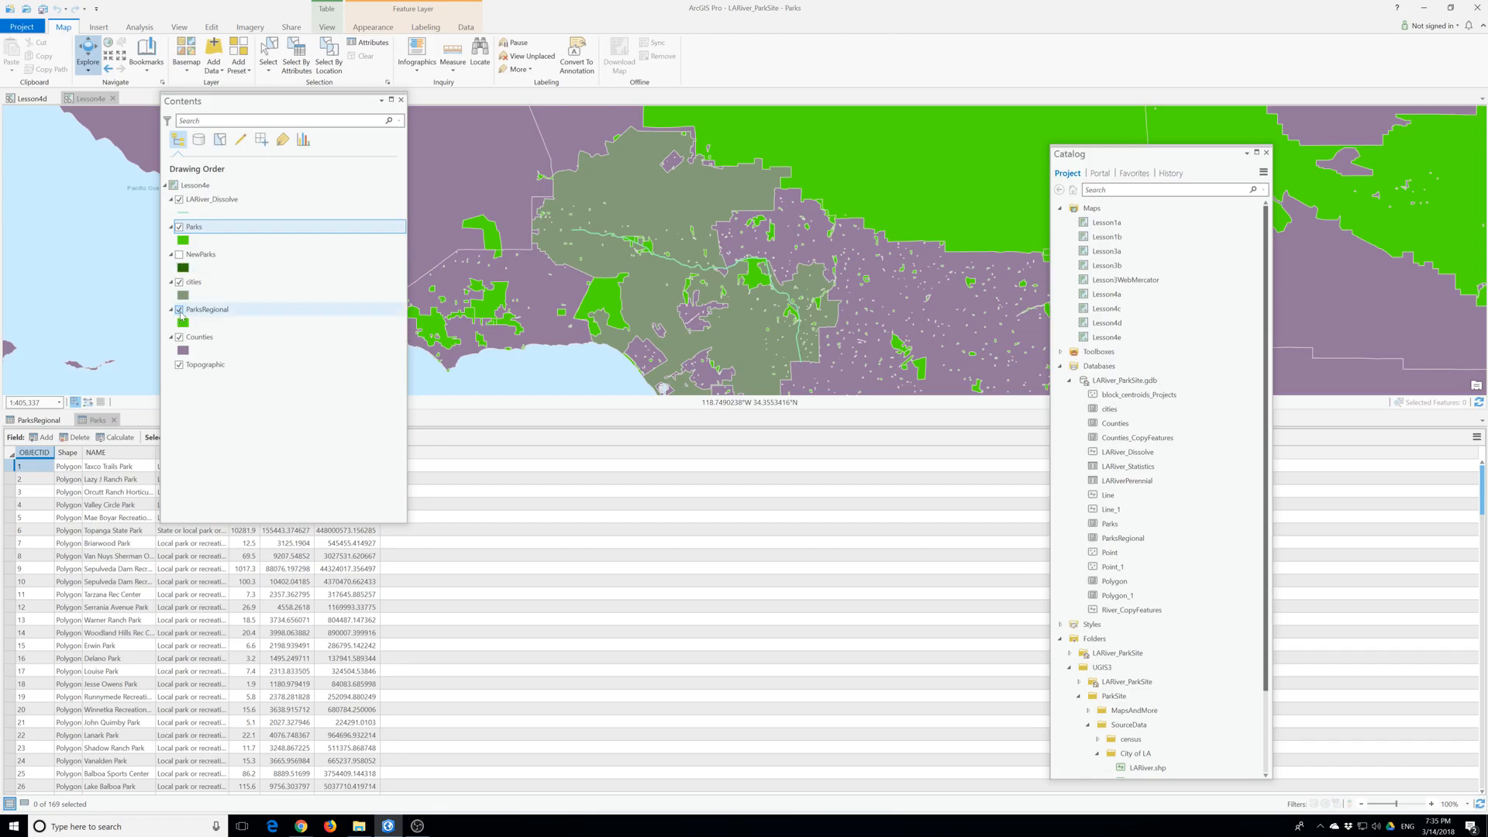
left_click(179, 309)
left_click(114, 419)
left_click(67, 419)
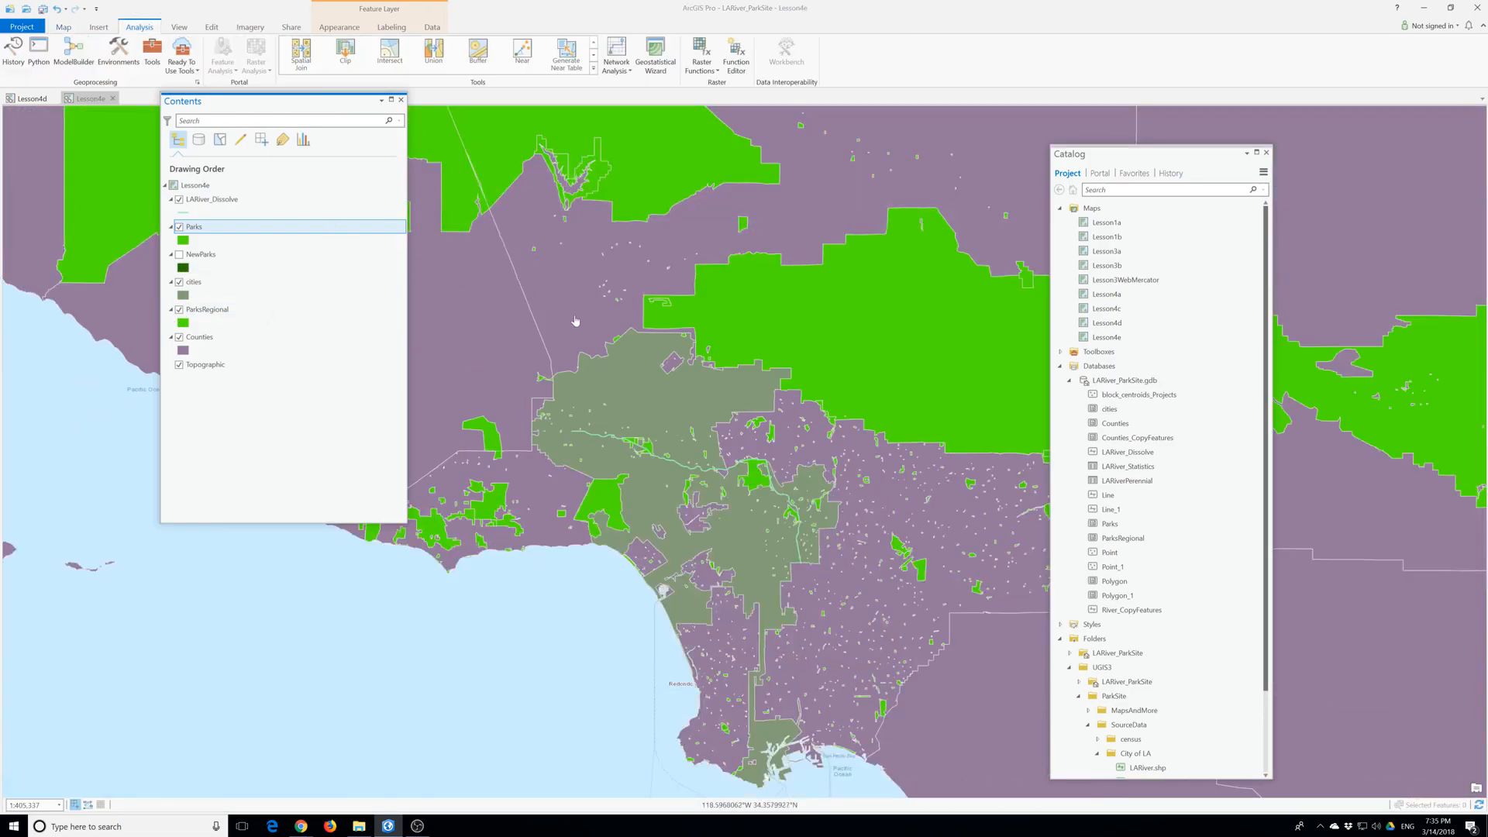
- Compare the extent of Parks with ParksRegional by hiding and redisplaying the ParksRegional layer
scroll(575, 316, "down", 5)
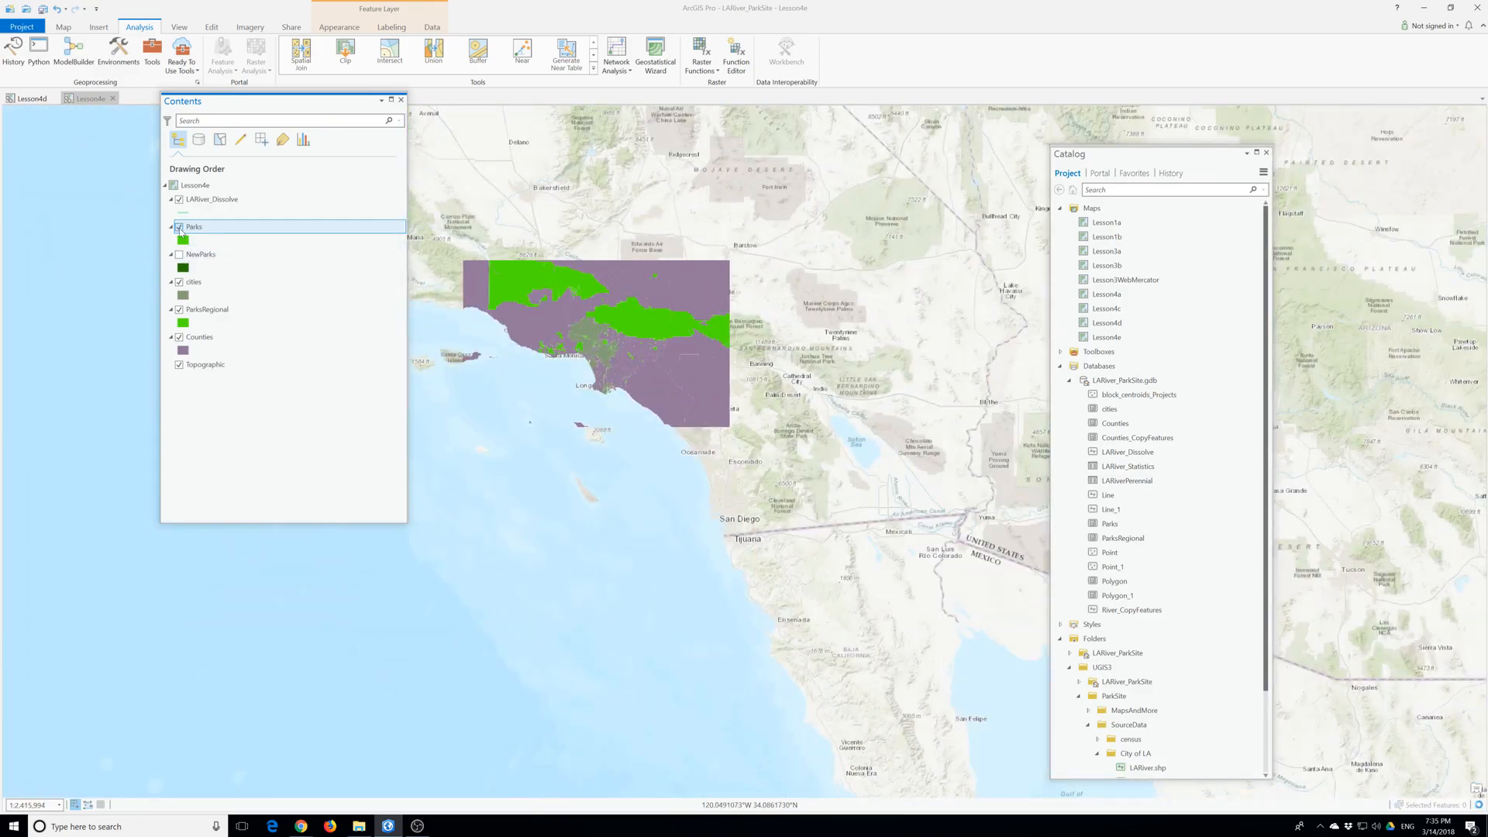
left_click(179, 310)
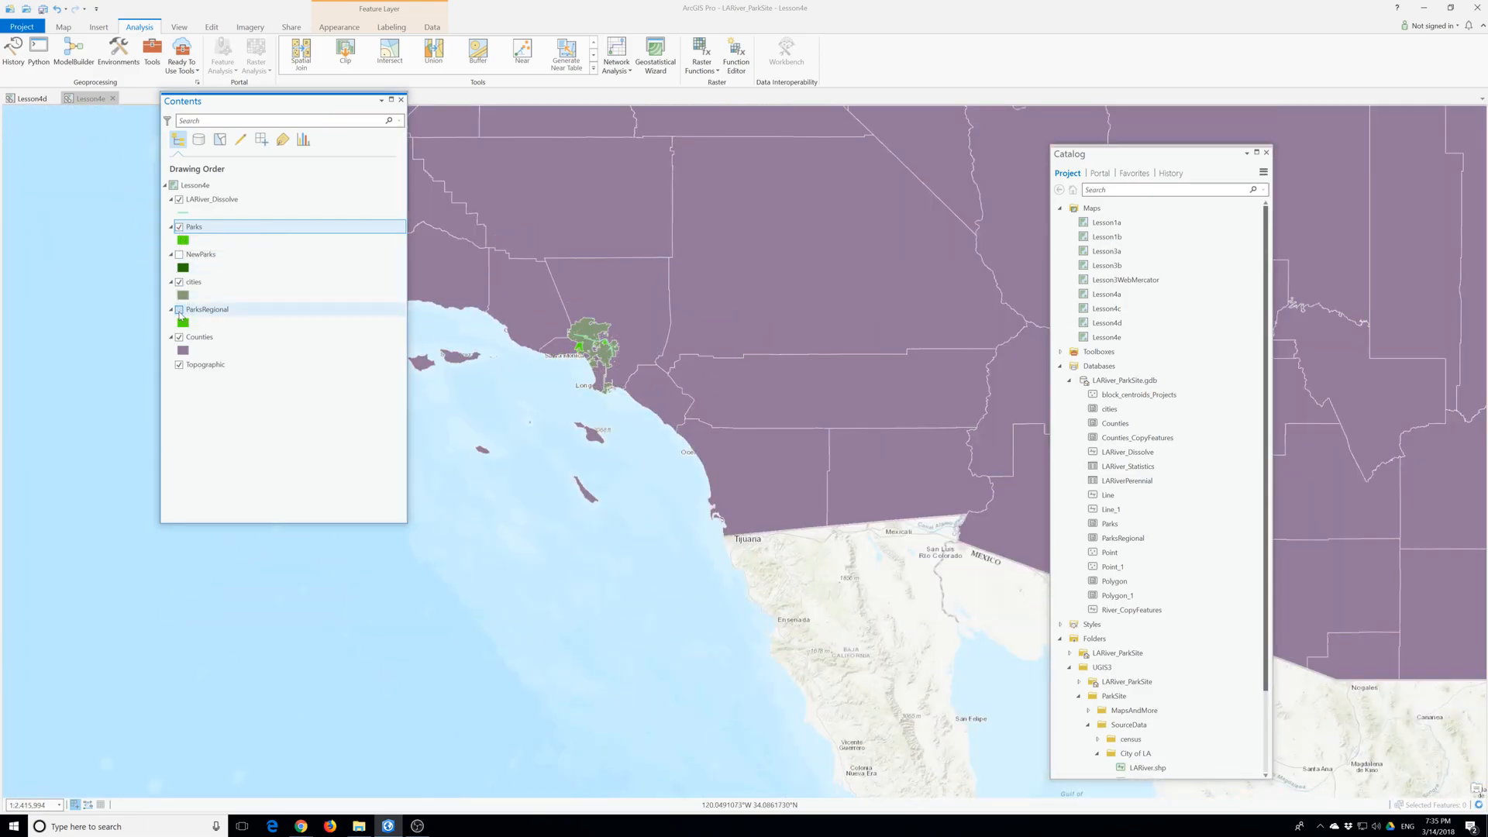
left_click(179, 310)
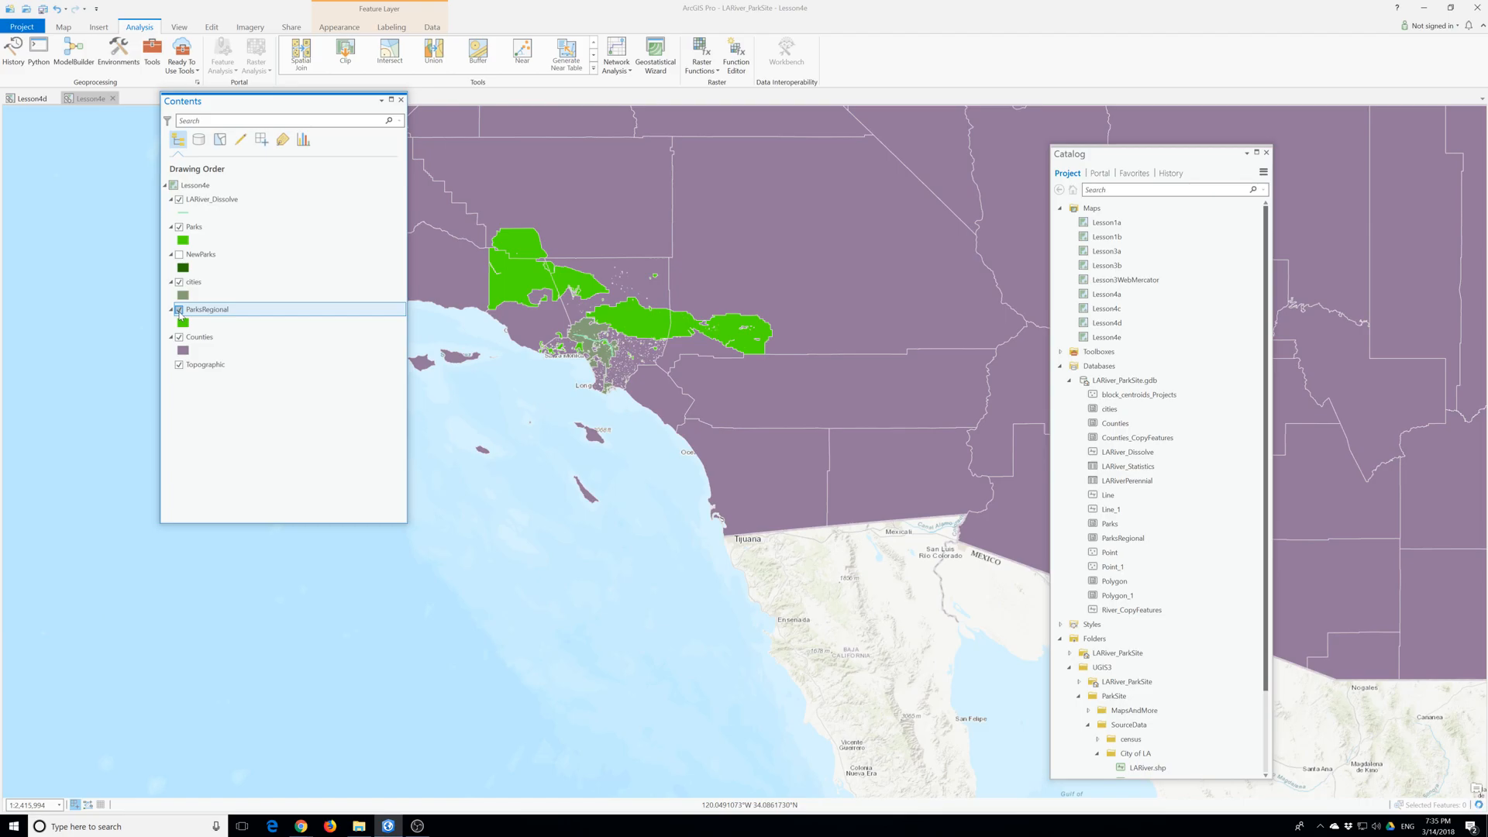
left_click(179, 310)
- Reopen the Parks attribute table to check its records, and close it
right_click(190, 237)
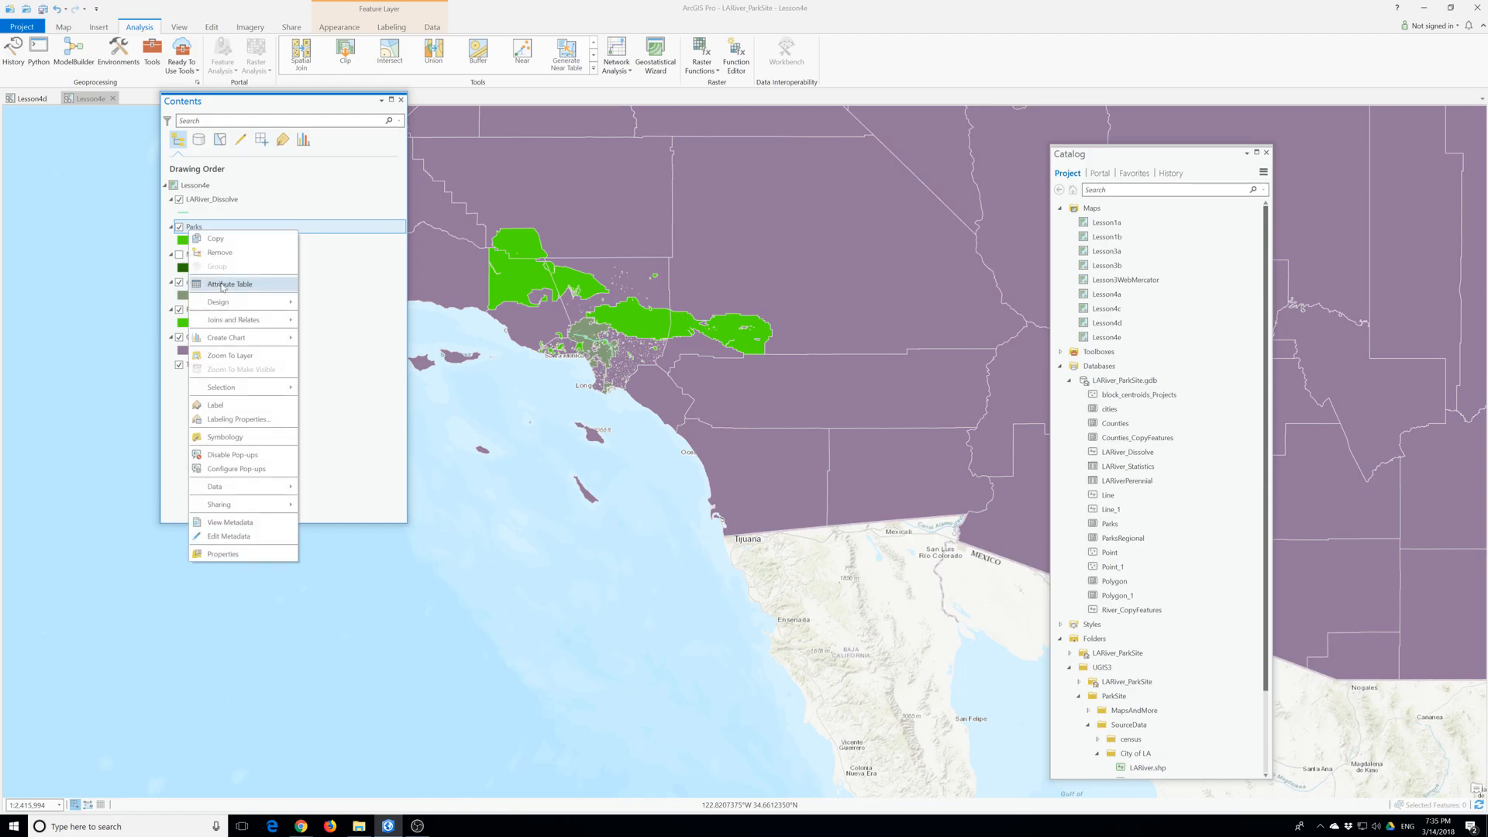
left_click(223, 284)
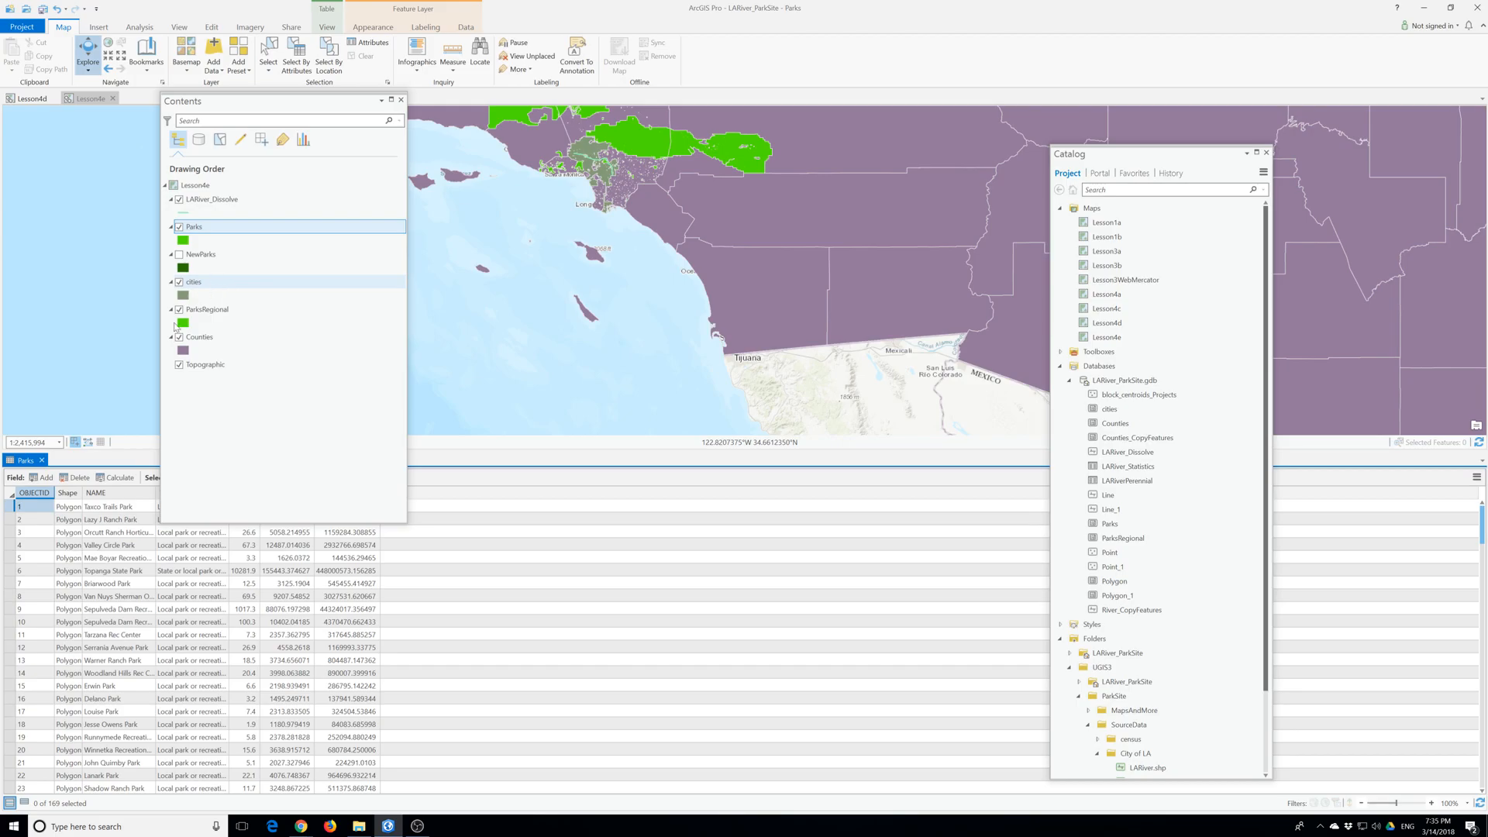
left_click(43, 460)
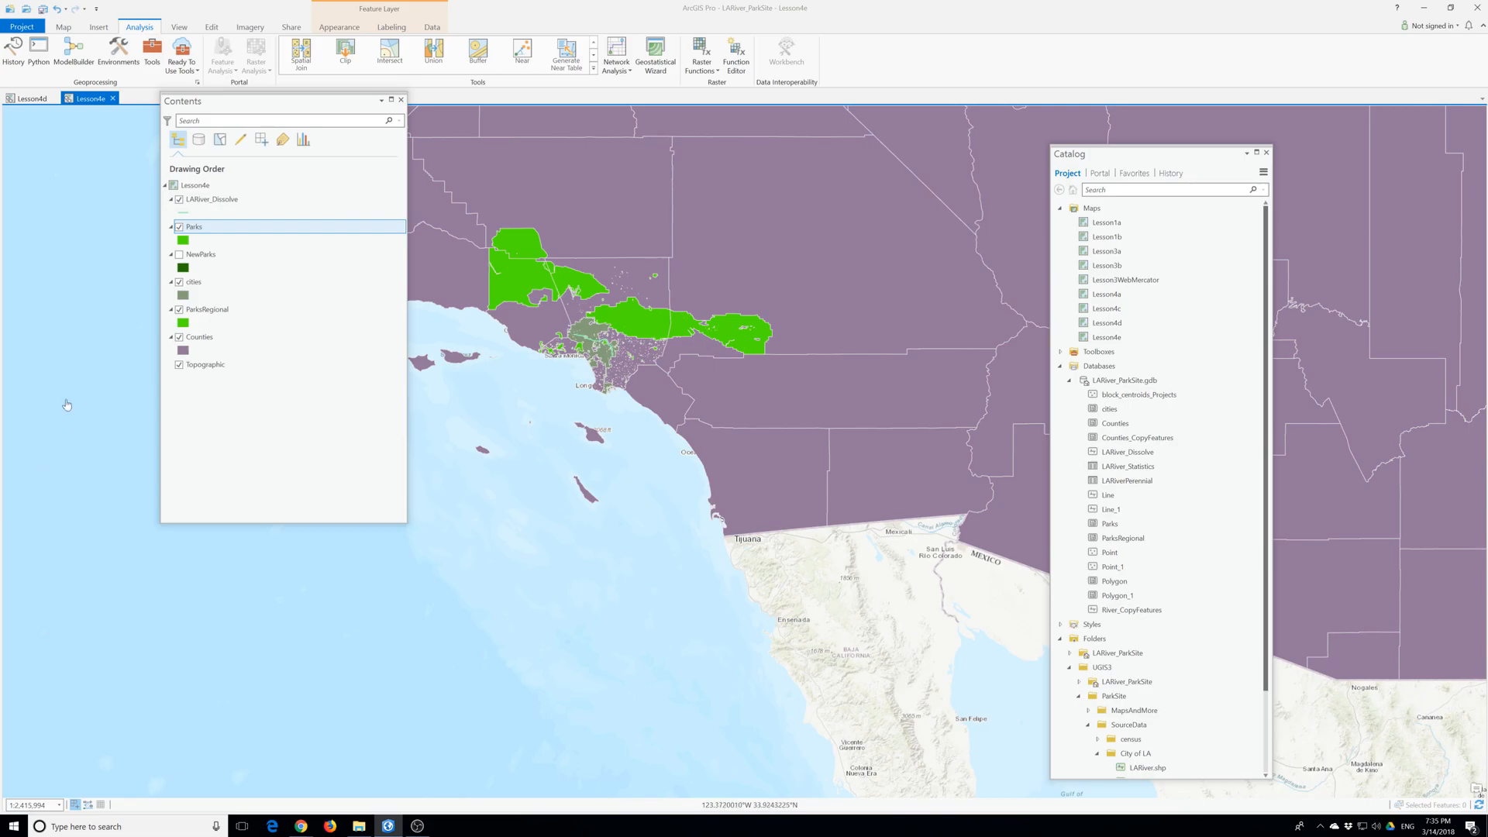
- Remove the ParksRegional layer from the map and permanently delete its feature class from LARiver_ParkSite.gdb
right_click(203, 315)
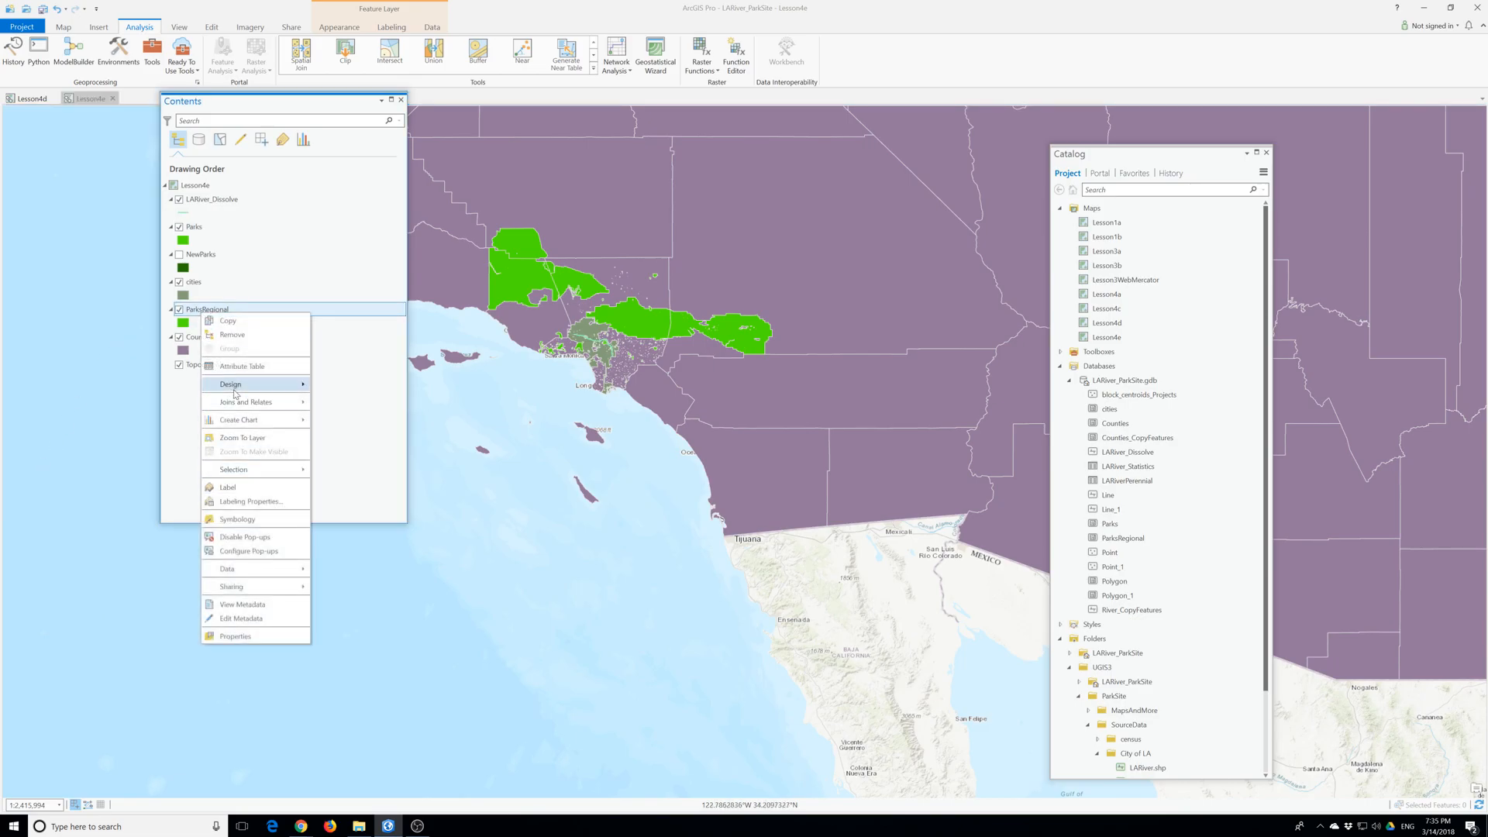
left_click(232, 336)
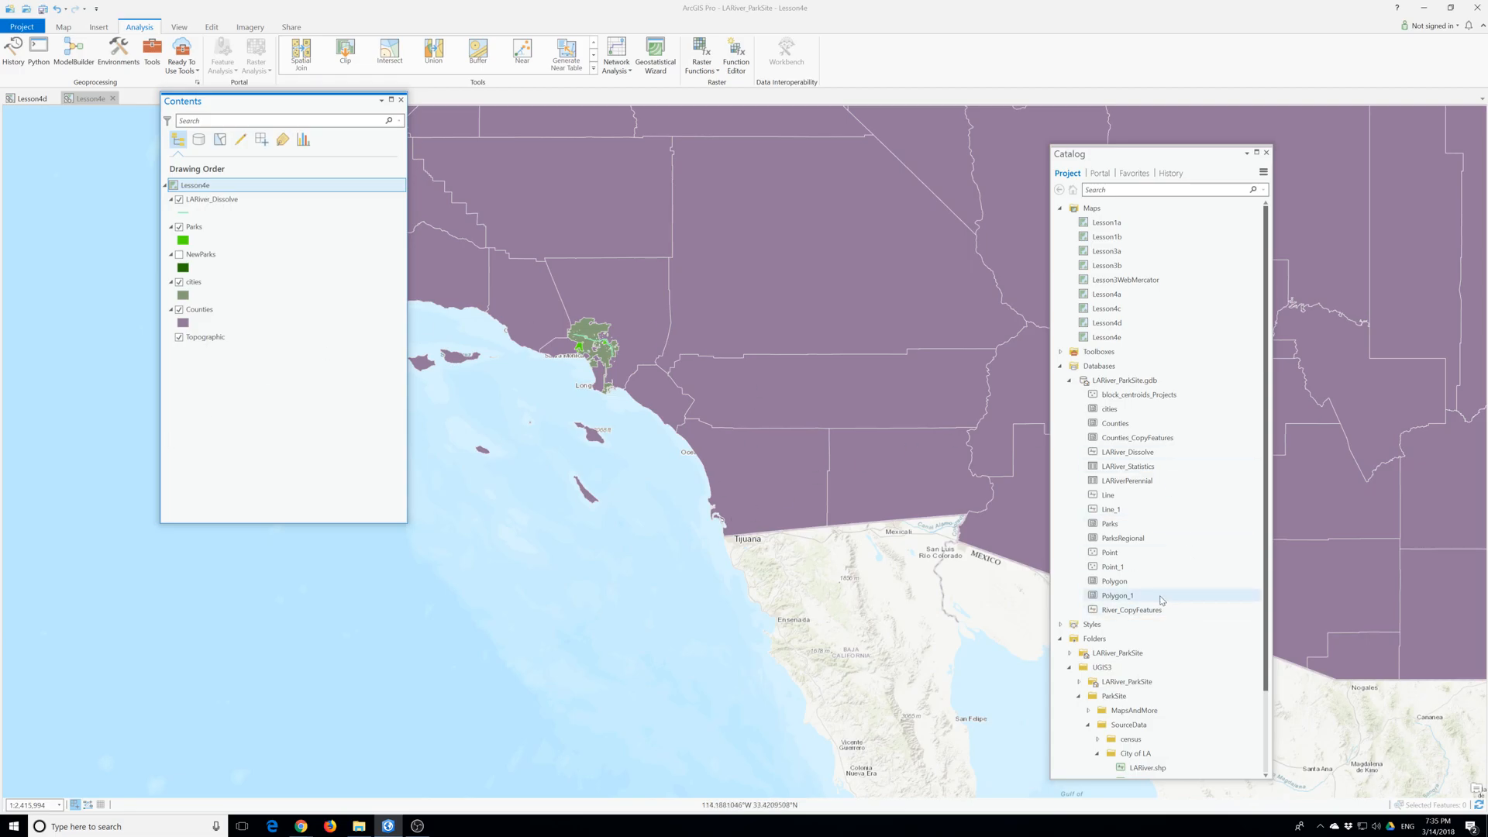
right_click(1124, 536)
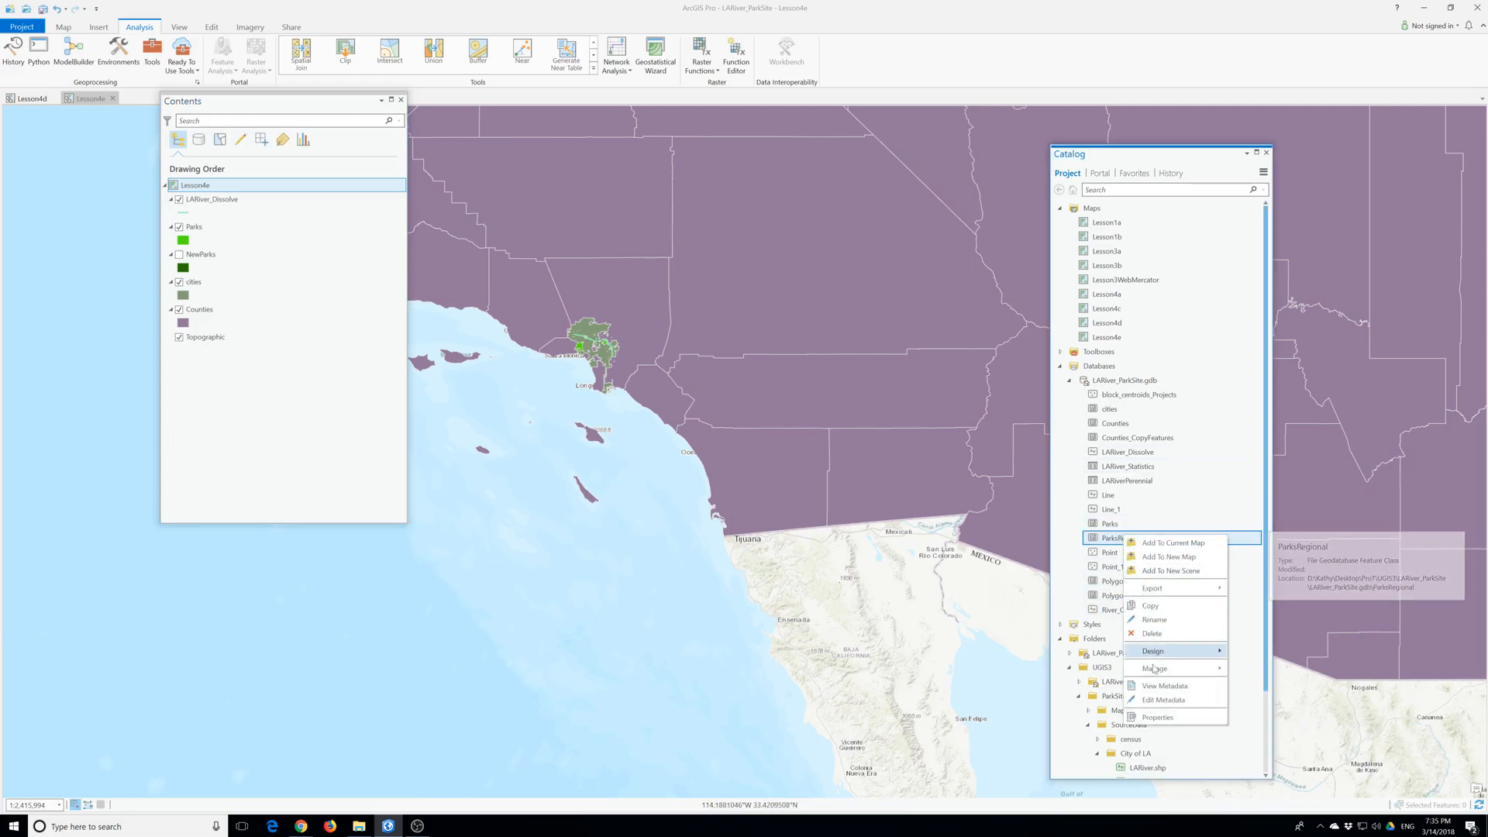
left_click(1152, 633)
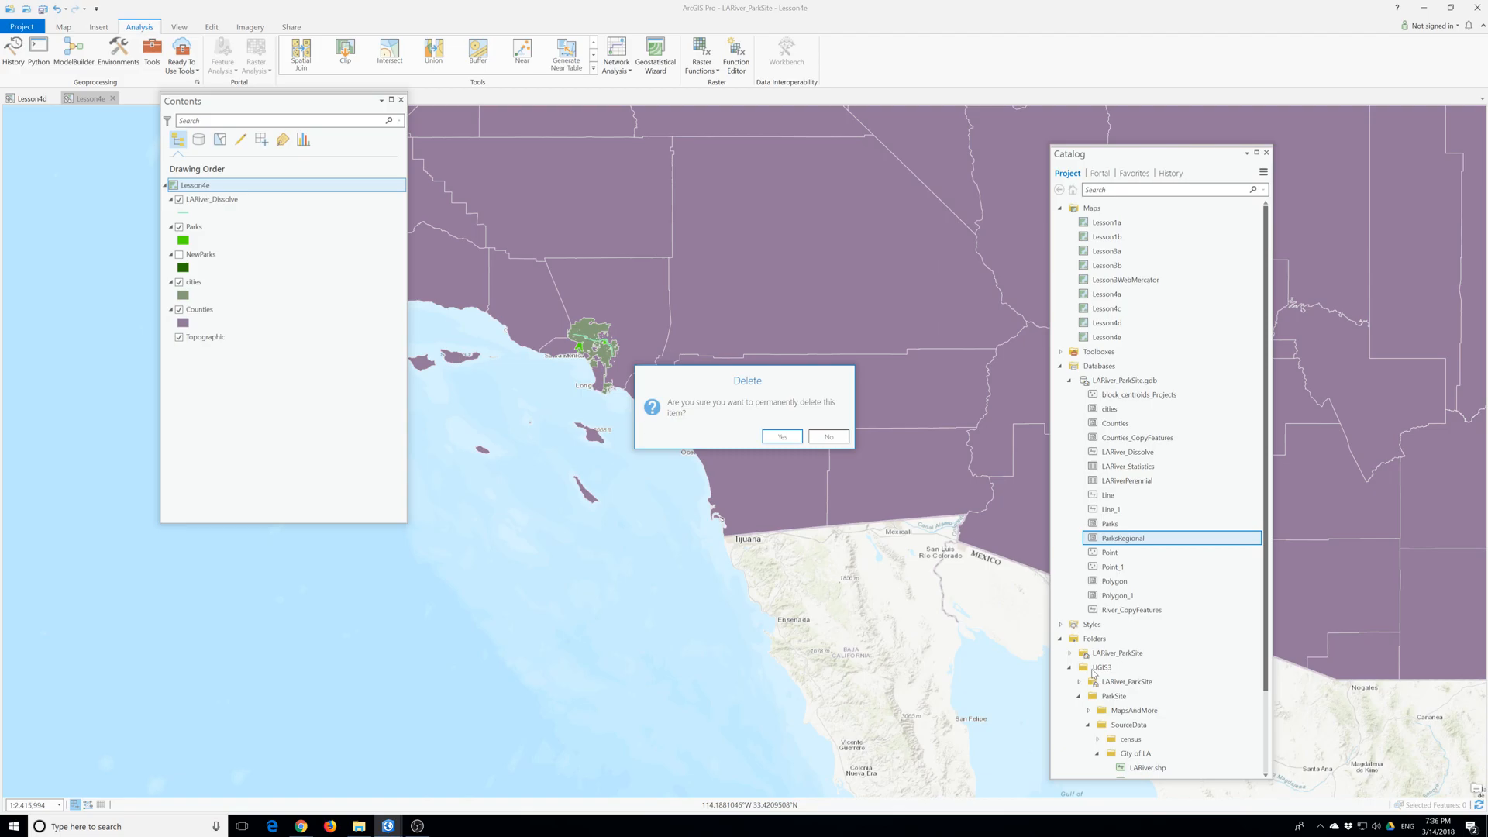
left_click(782, 436)
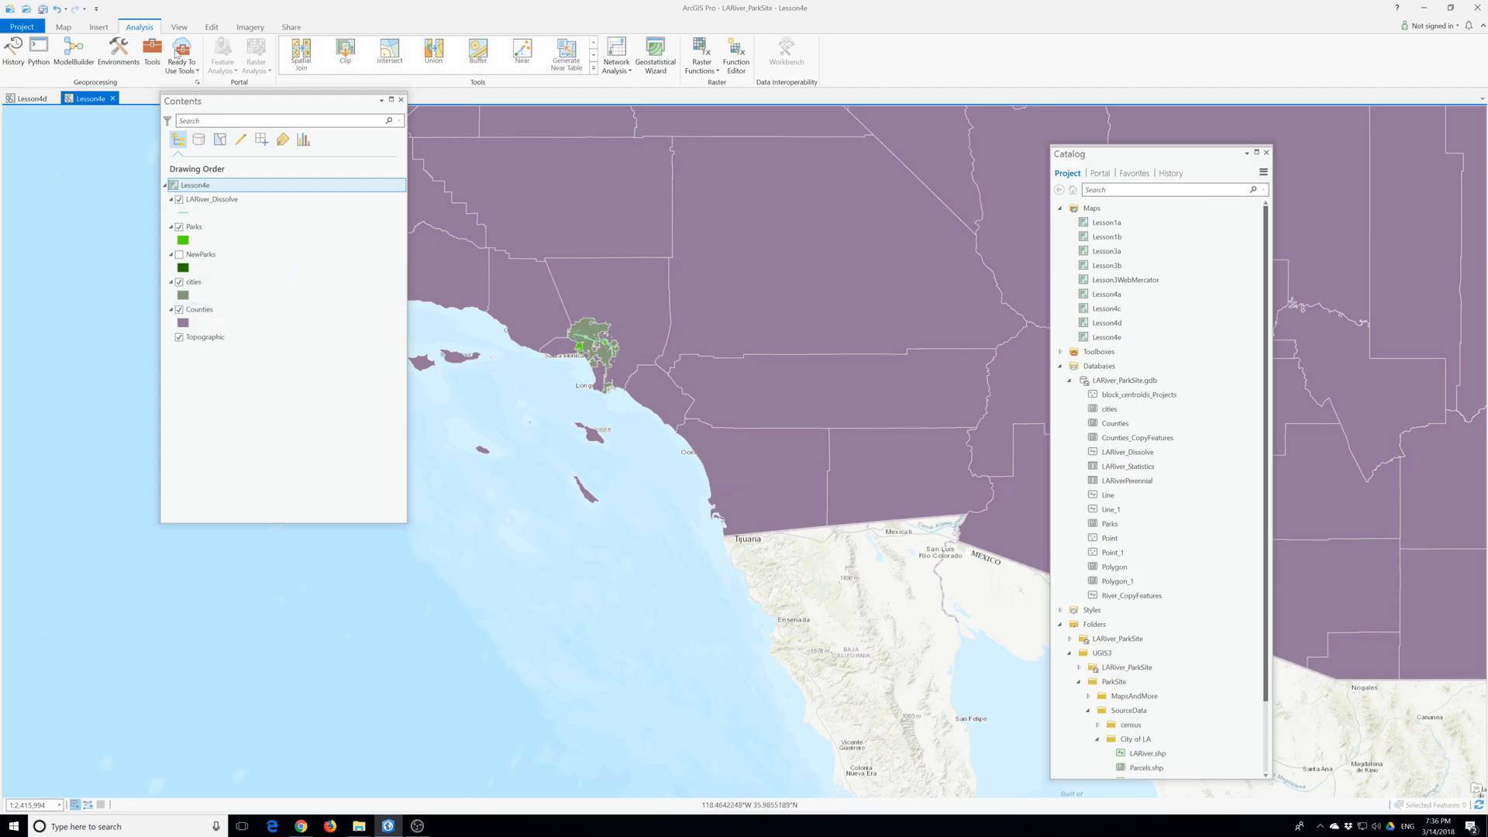
- Save the LARiver_ParkSite project
left_click(22, 26)
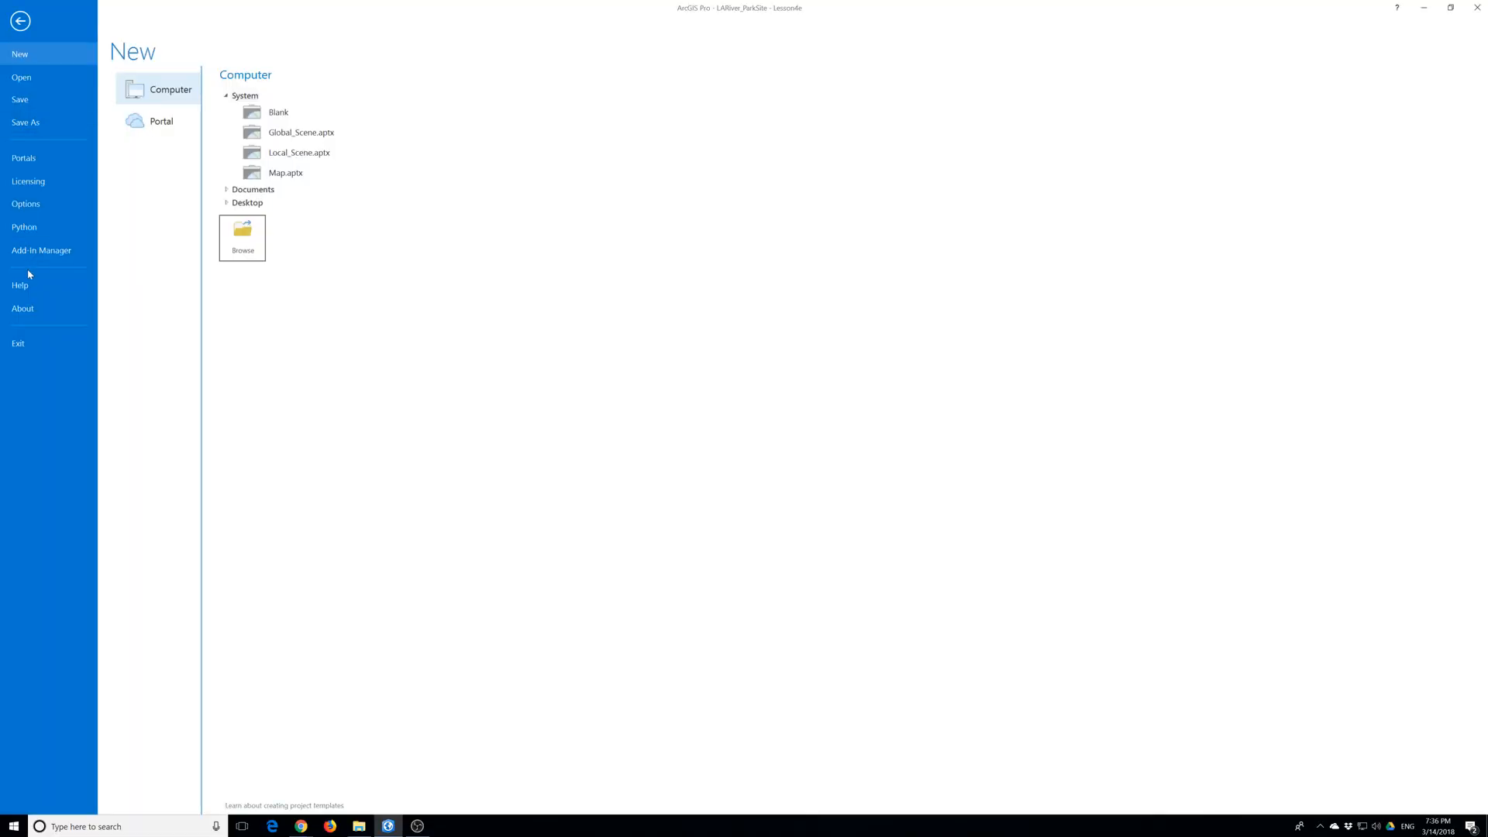
left_click(21, 102)
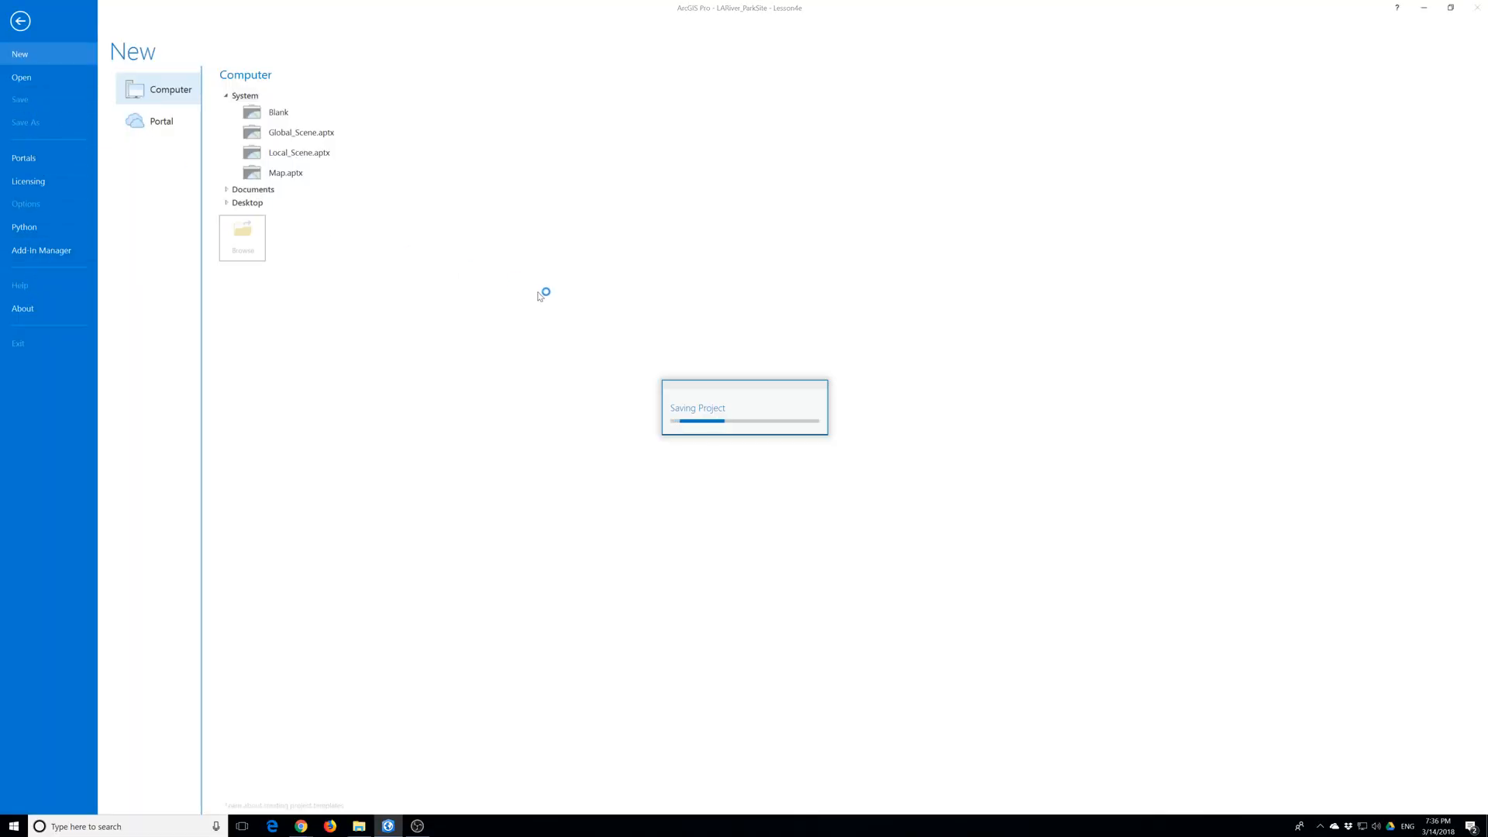